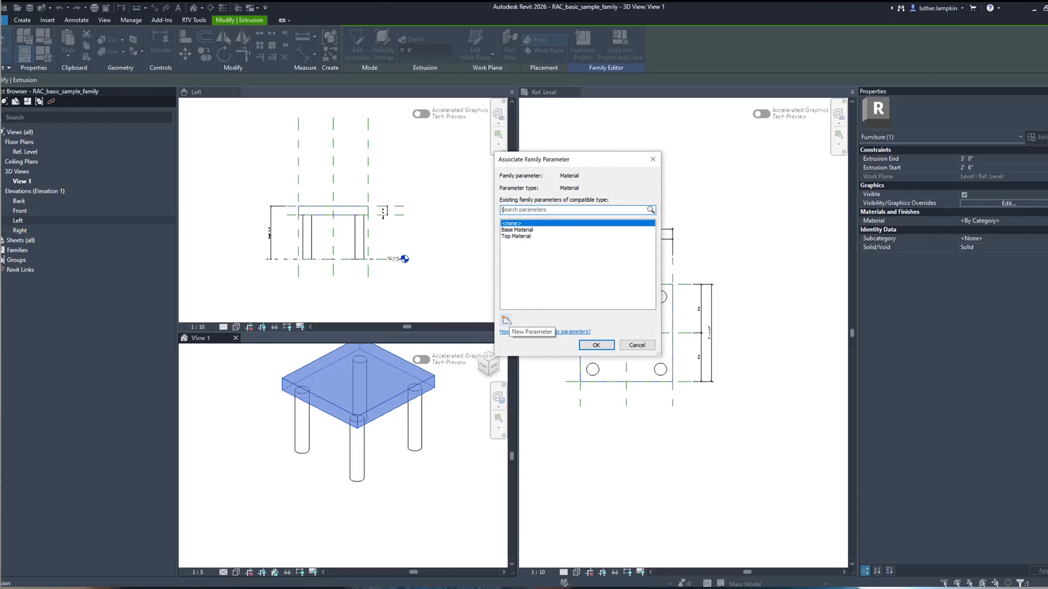
click(507, 320)
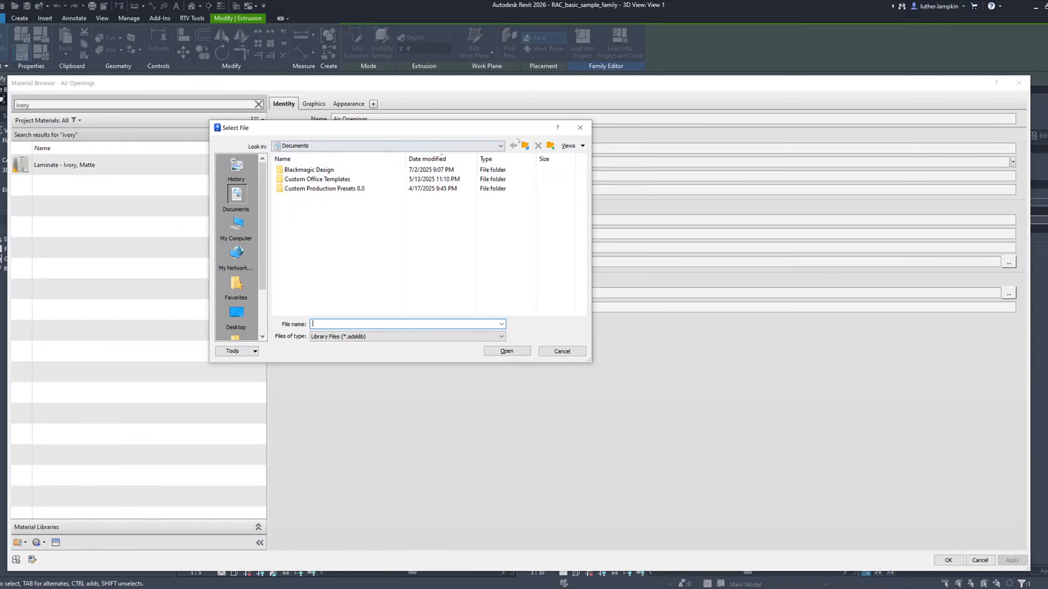
click(580, 127)
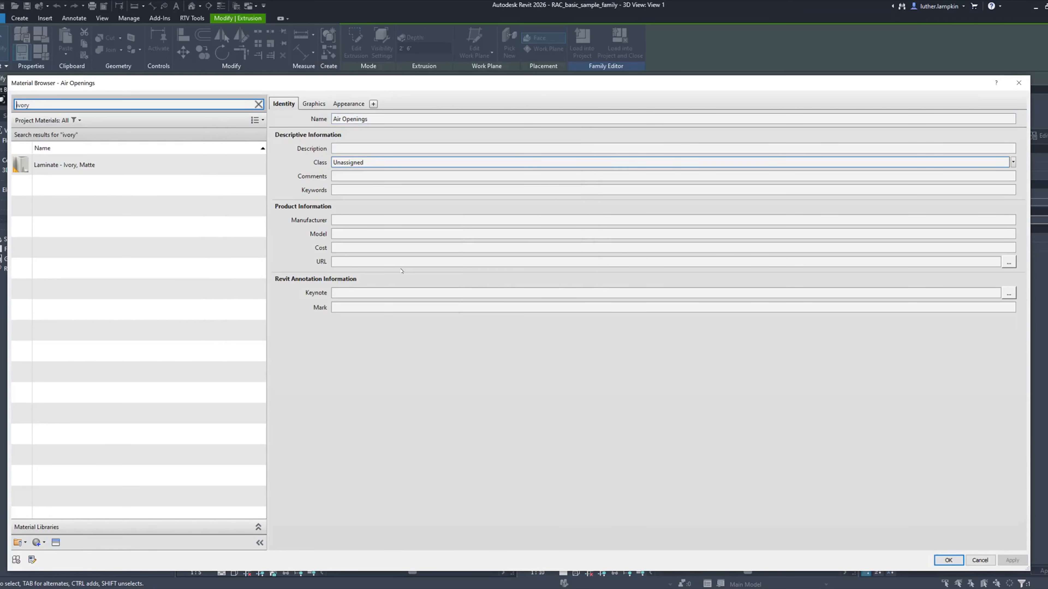
click(56, 542)
drag(959, 85, 531, 101)
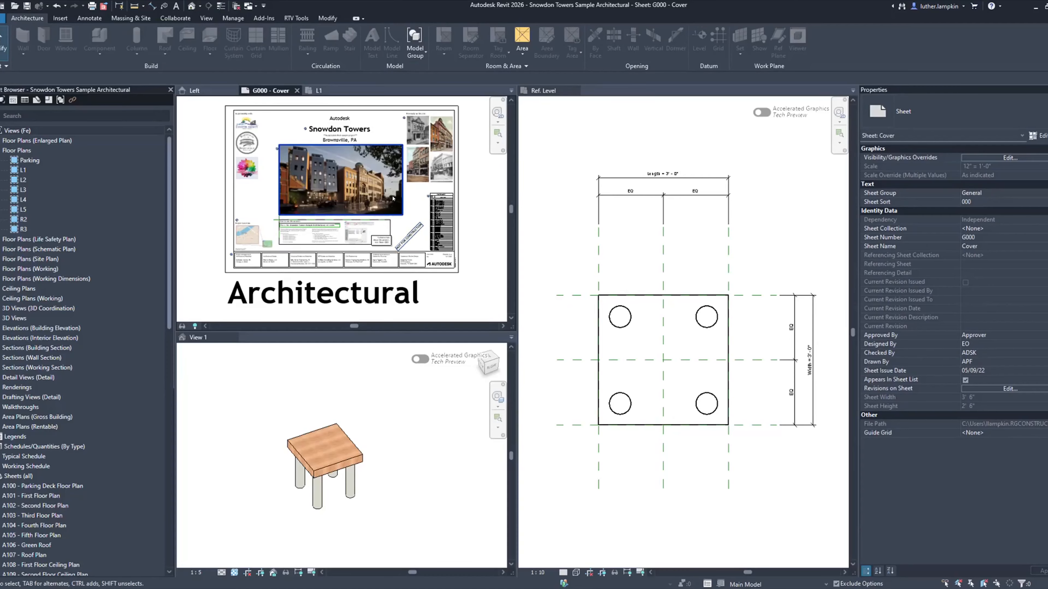
click(318, 90)
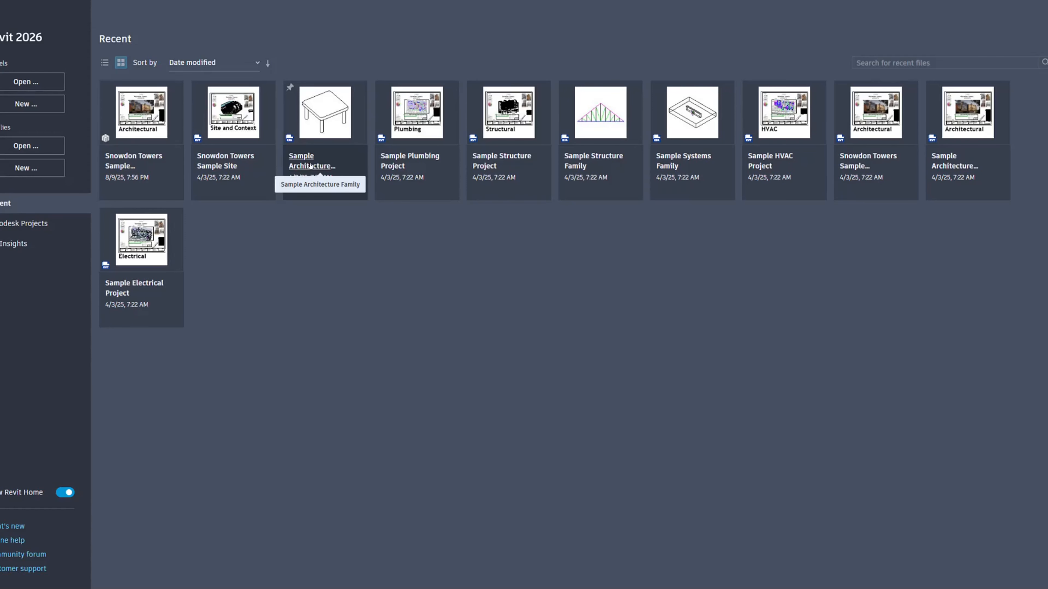
Step: Open the Sample Architecture Family from the recent files
click(310, 166)
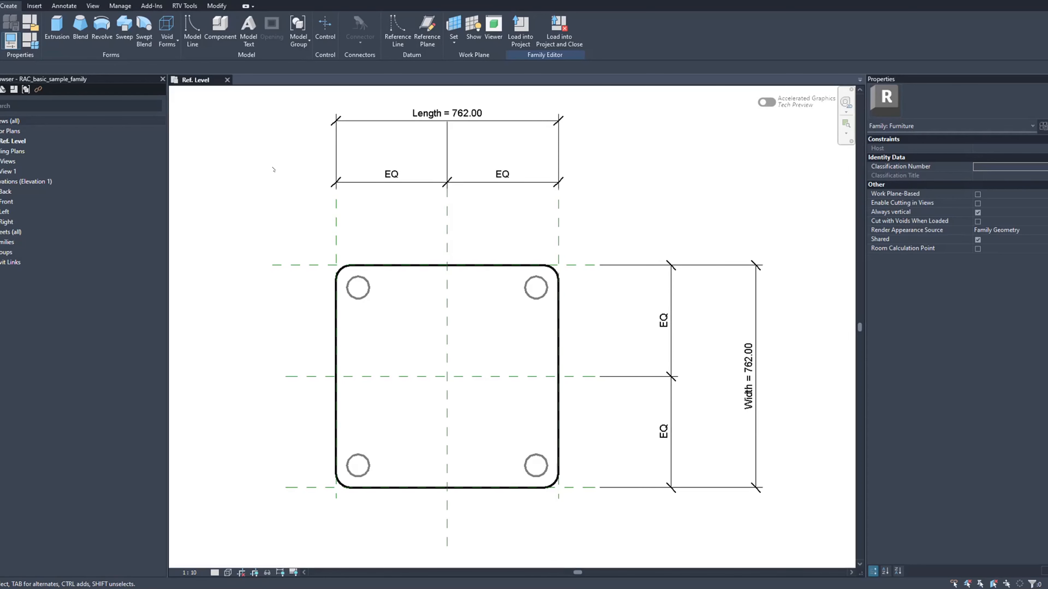
click(227, 80)
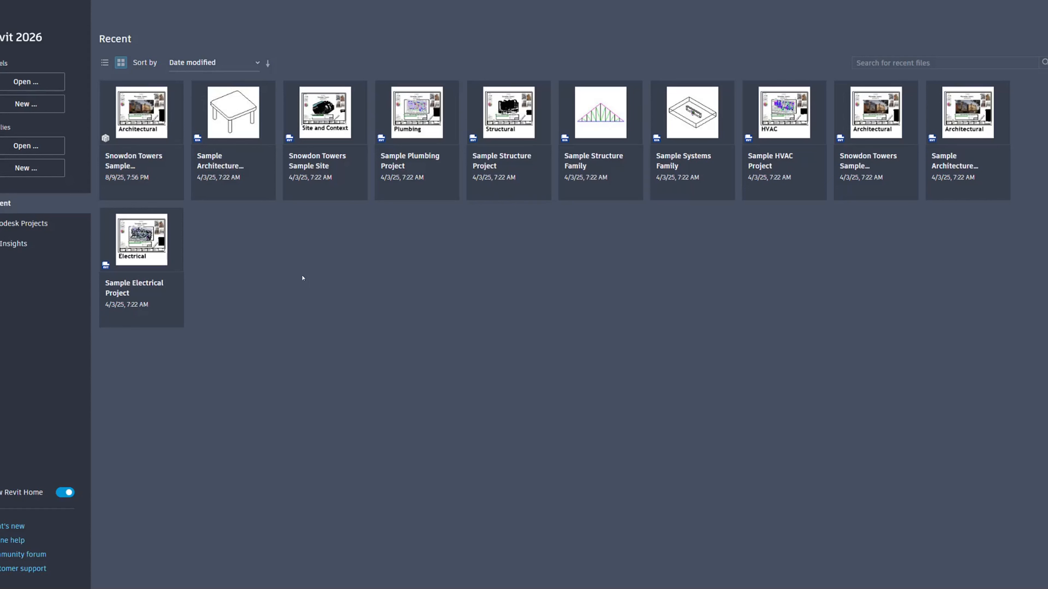
click(220, 165)
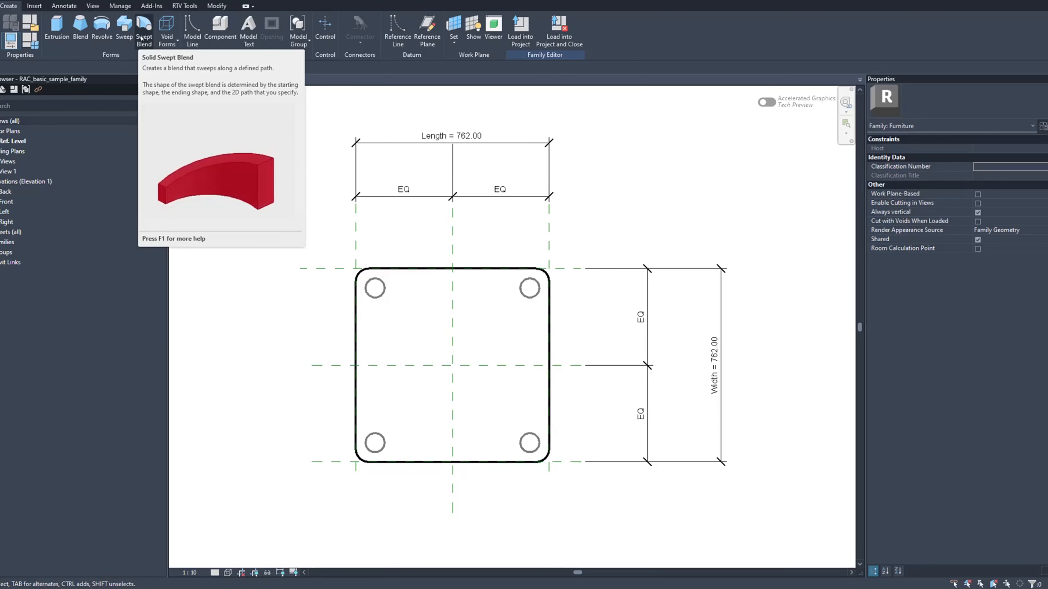
click(172, 41)
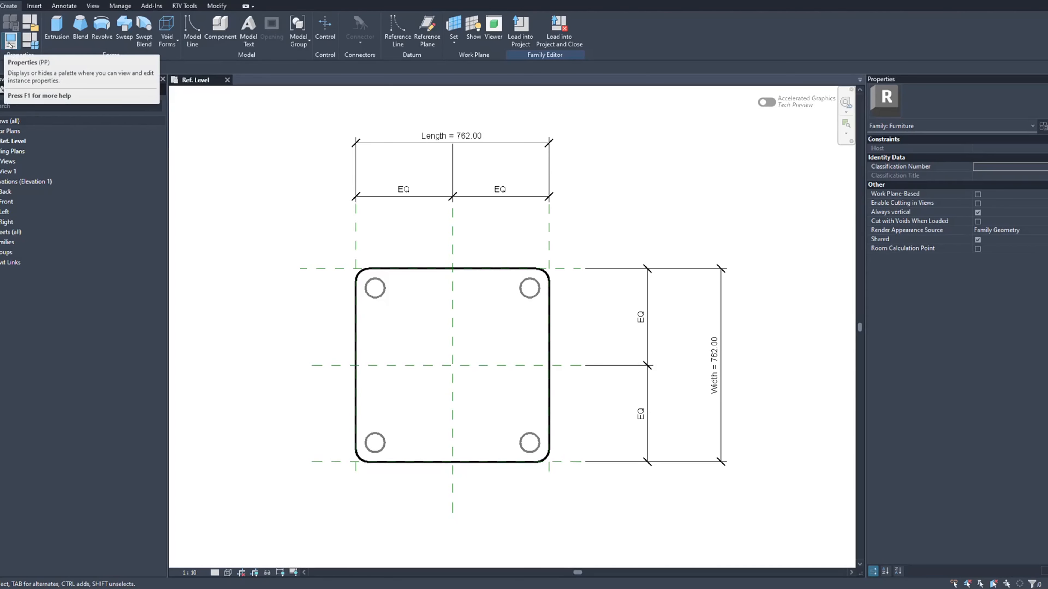
click(11, 43)
click(11, 43)
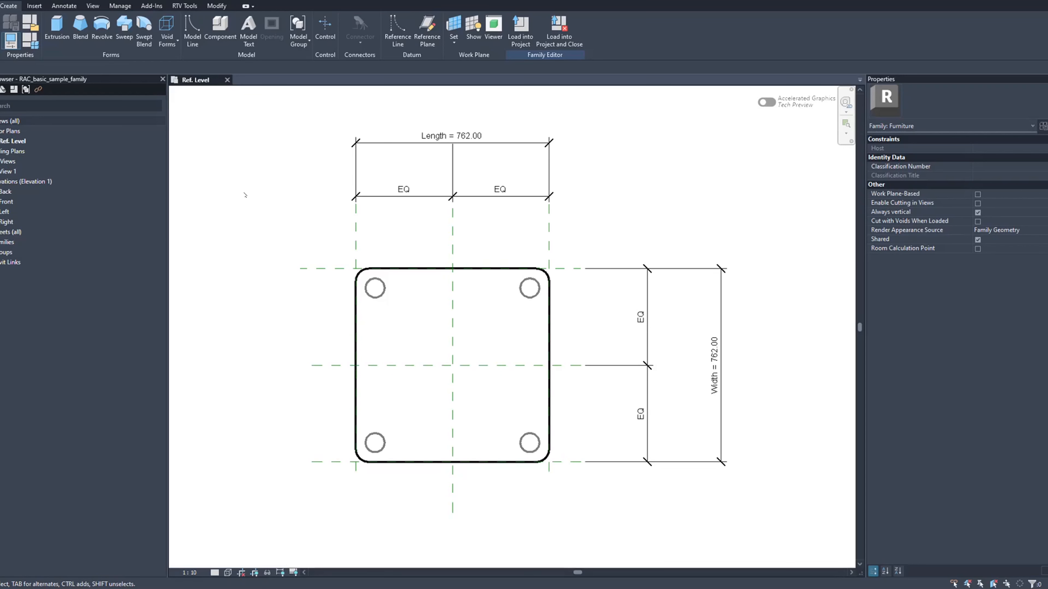
Step: Inspect the Back and horizontal centre reference planes, the equality dimensions, and the Length and Width dimensions in the plan view
click(322, 269)
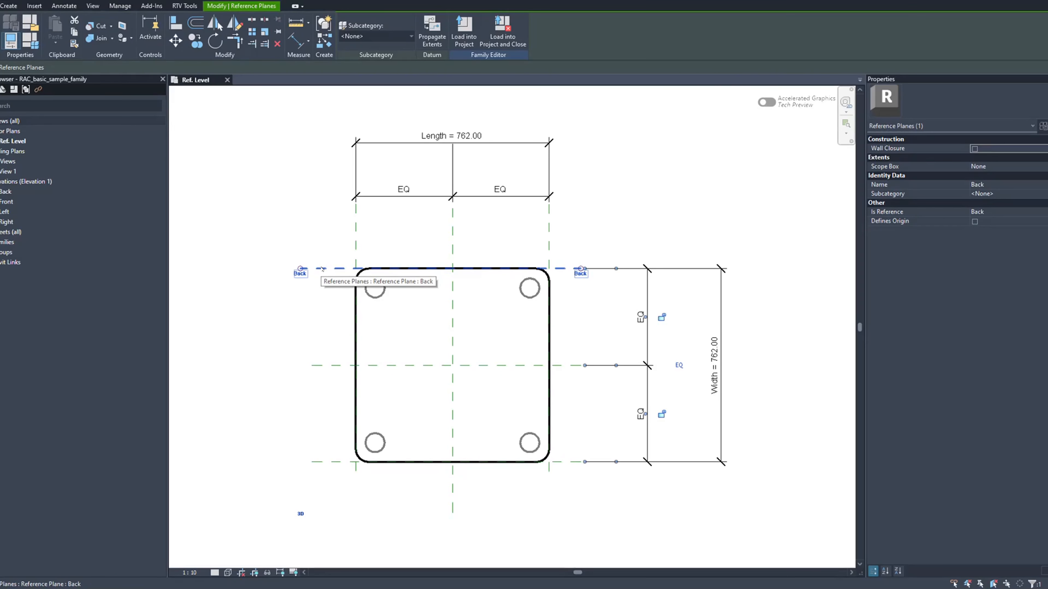
click(323, 368)
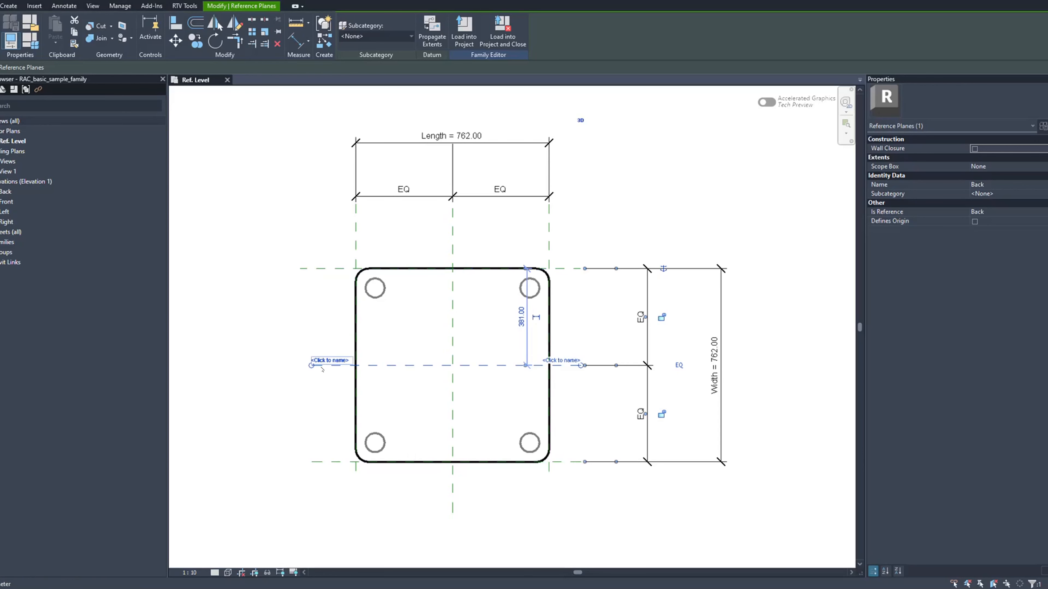
click(412, 199)
click(411, 145)
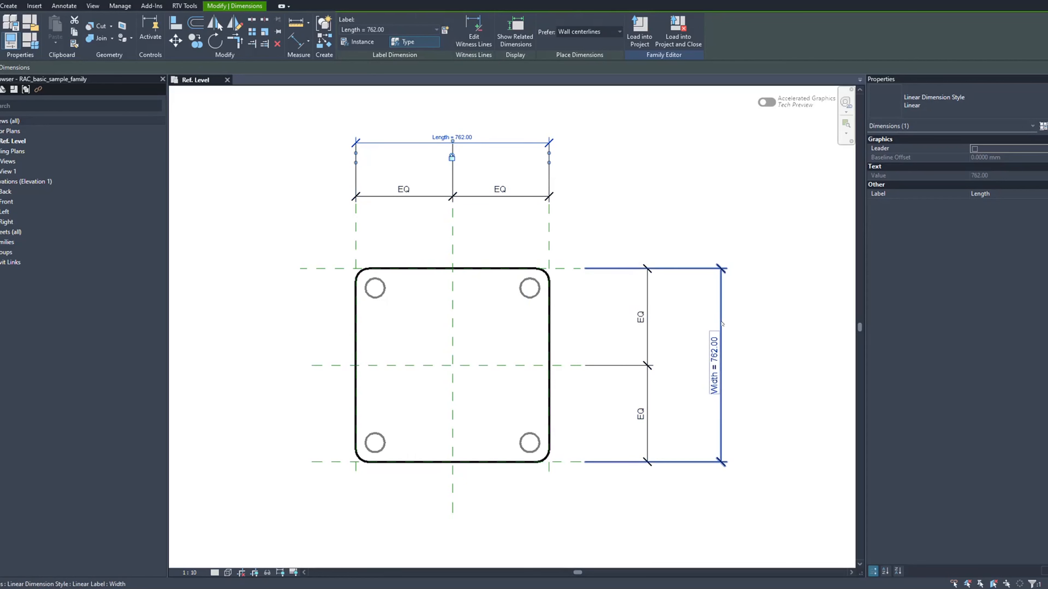
click(721, 330)
click(646, 343)
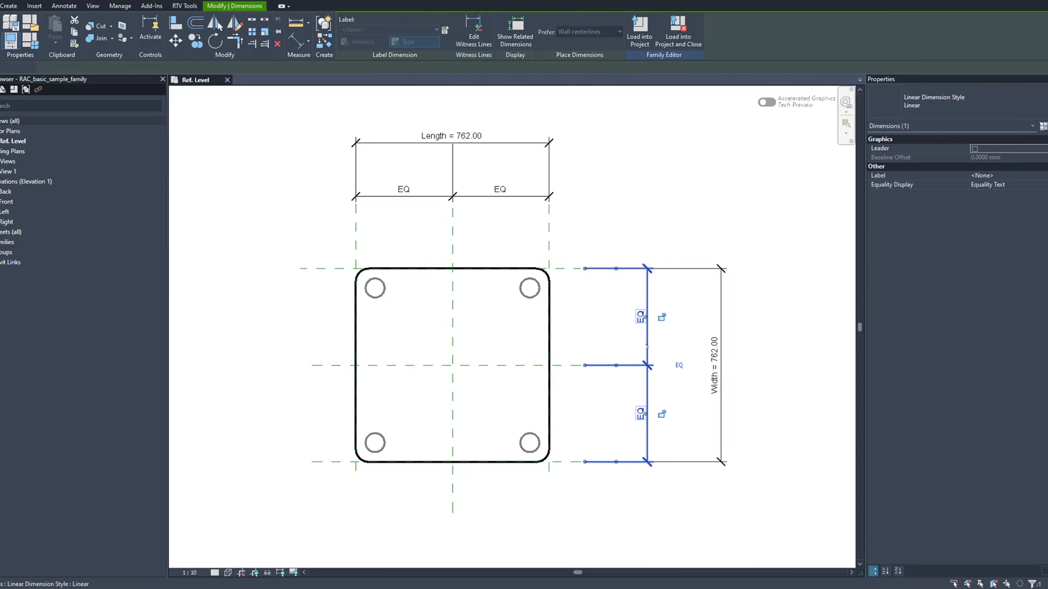
Step: Check the Is Reference and Defines Origin properties of the horizontal and vertical centre reference planes
middle_drag(420, 363, 412, 333)
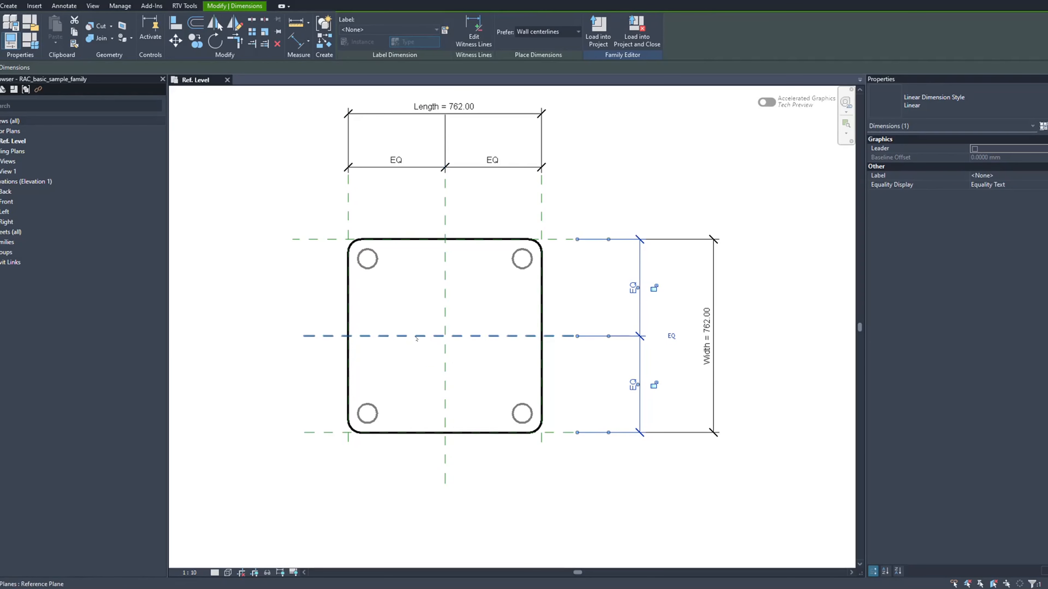
click(416, 337)
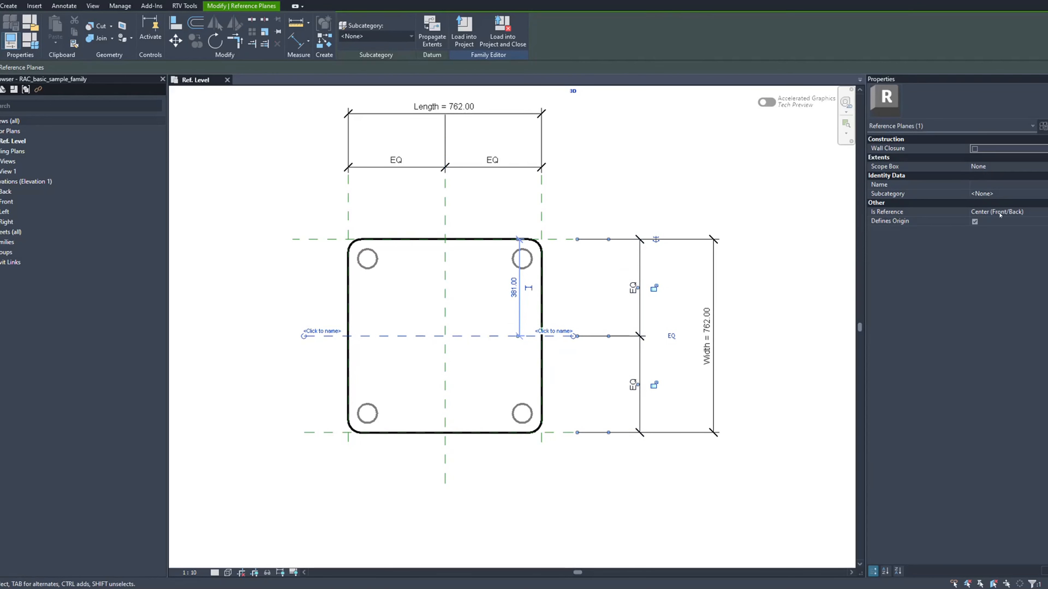
click(460, 213)
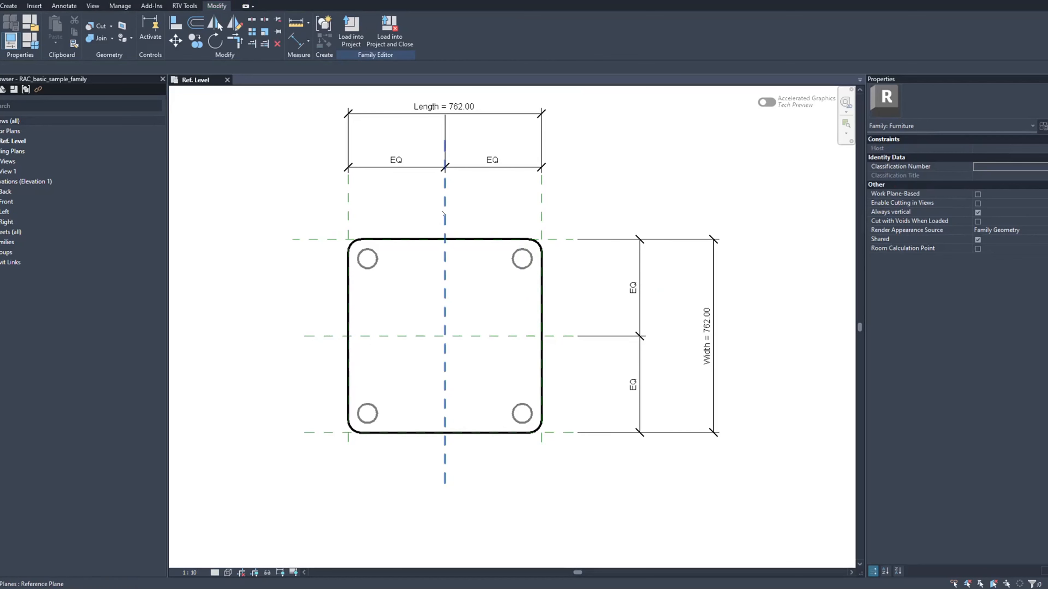
click(443, 213)
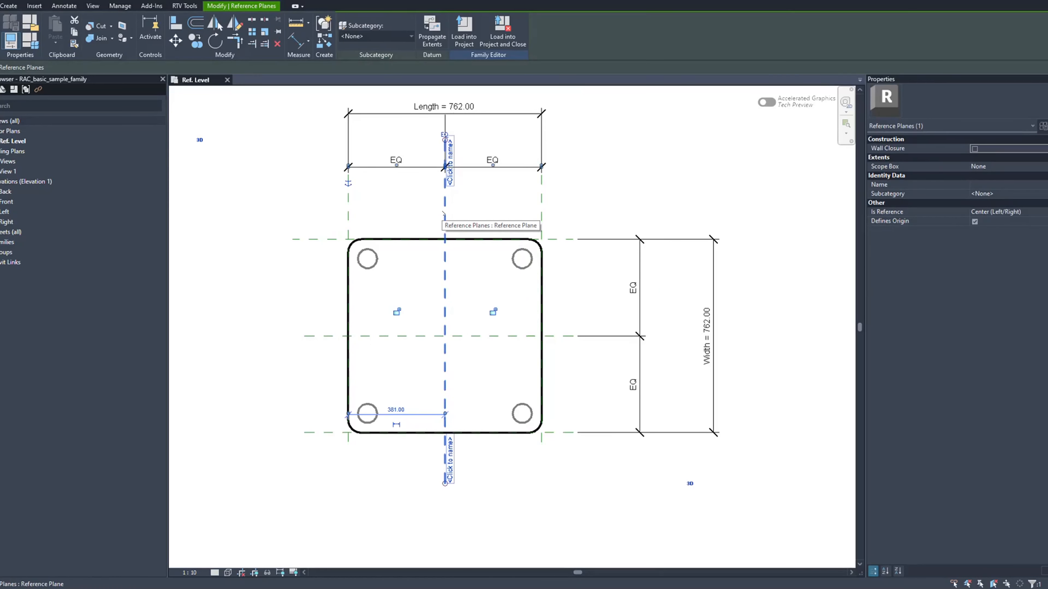
click(424, 337)
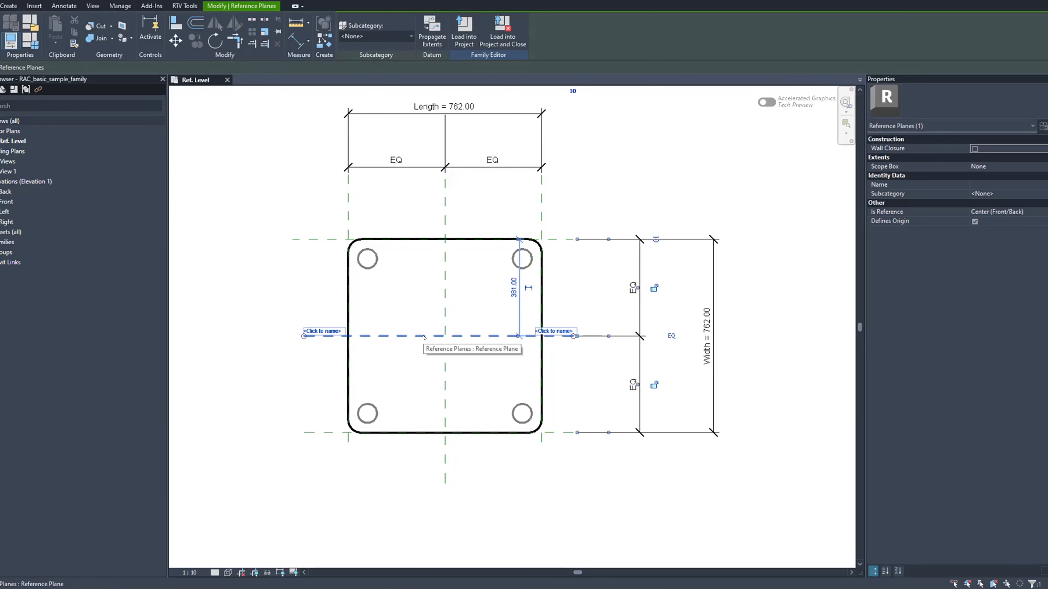
click(370, 229)
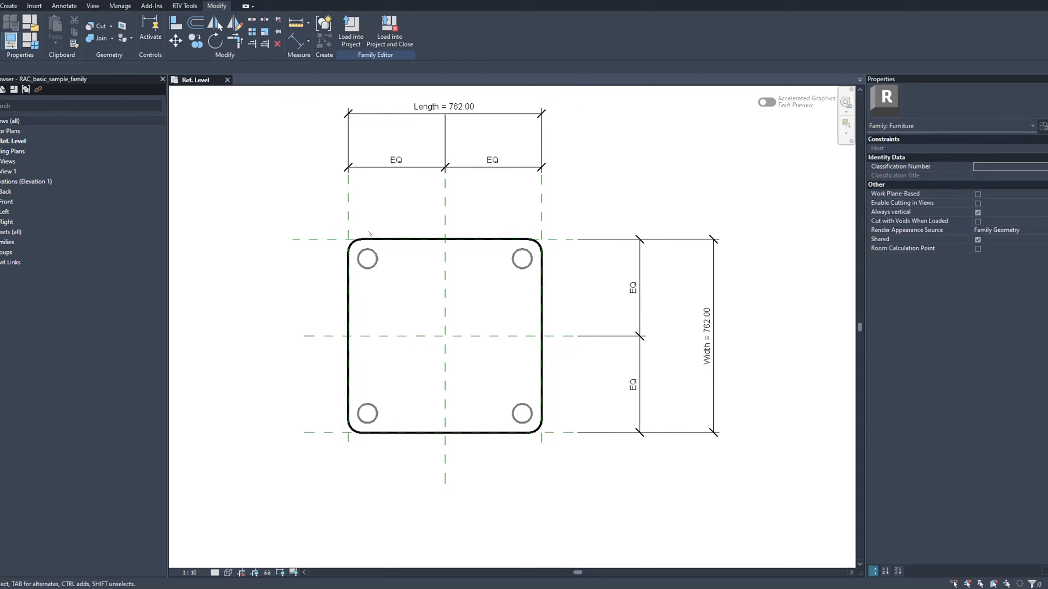
Step: Check the names and Is Reference properties of the four outer reference planes around the tabletop
click(349, 203)
ctrl+click(543, 199)
click(547, 199)
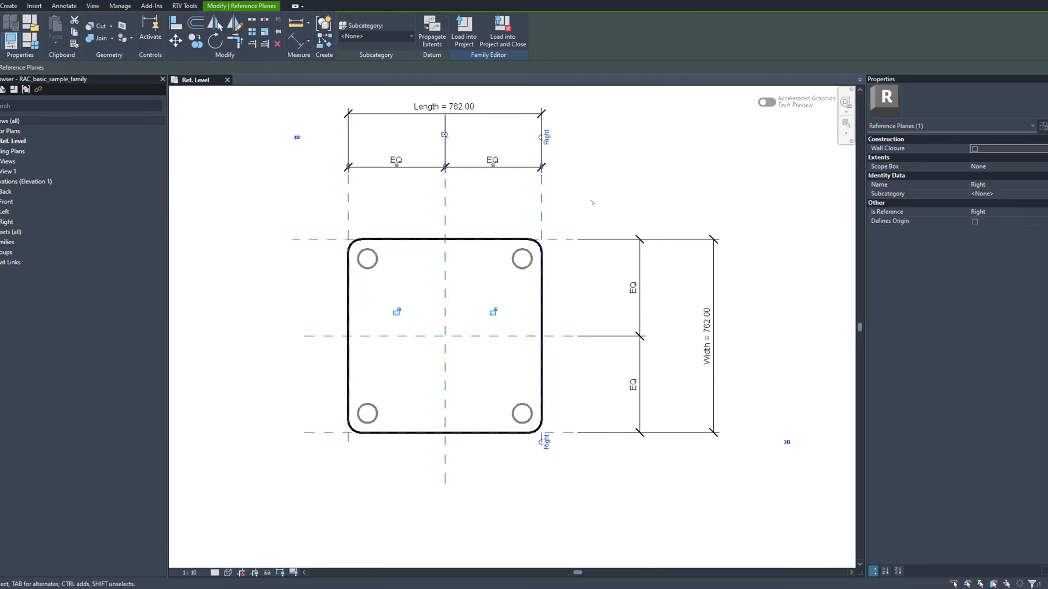
click(592, 201)
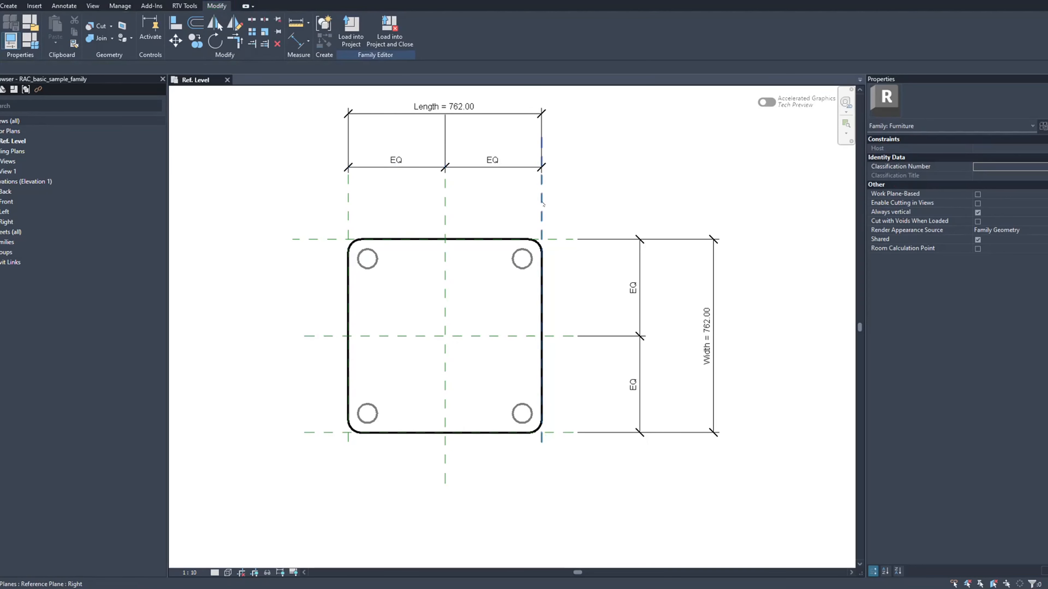
click(542, 202)
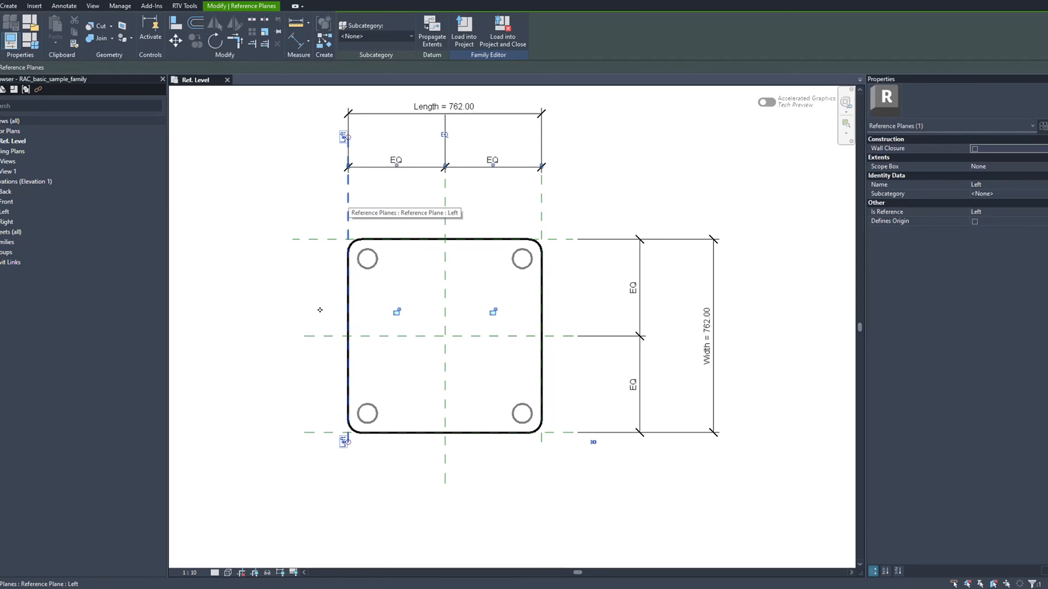
click(348, 208)
click(306, 433)
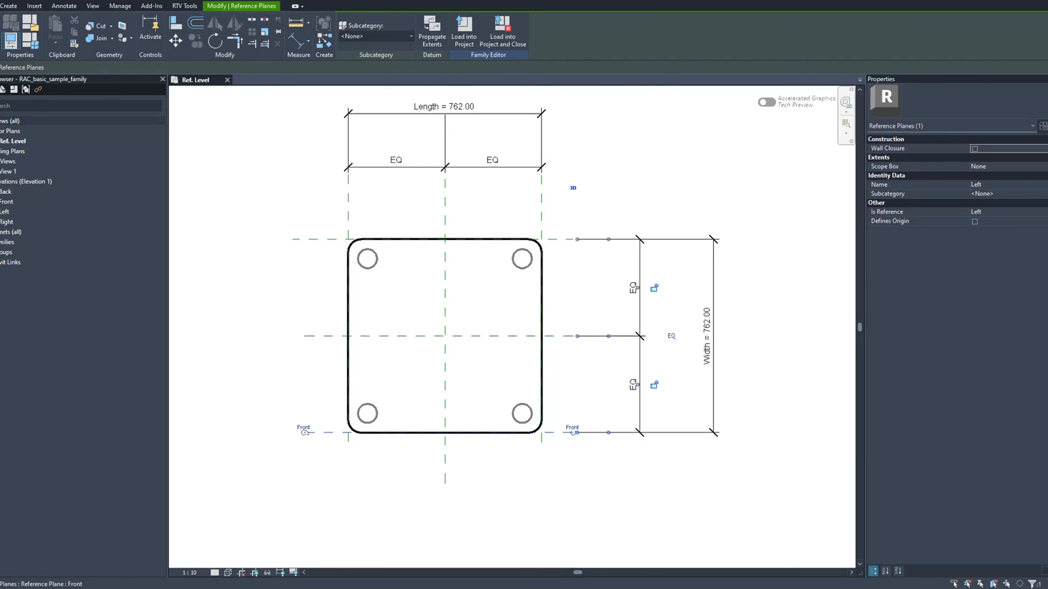
click(314, 239)
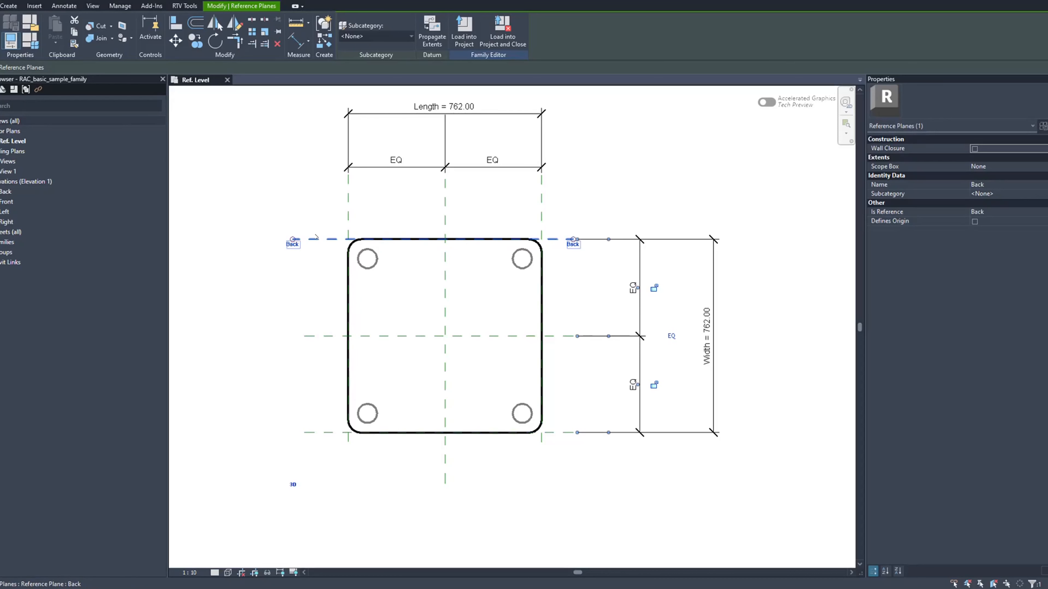
click(275, 214)
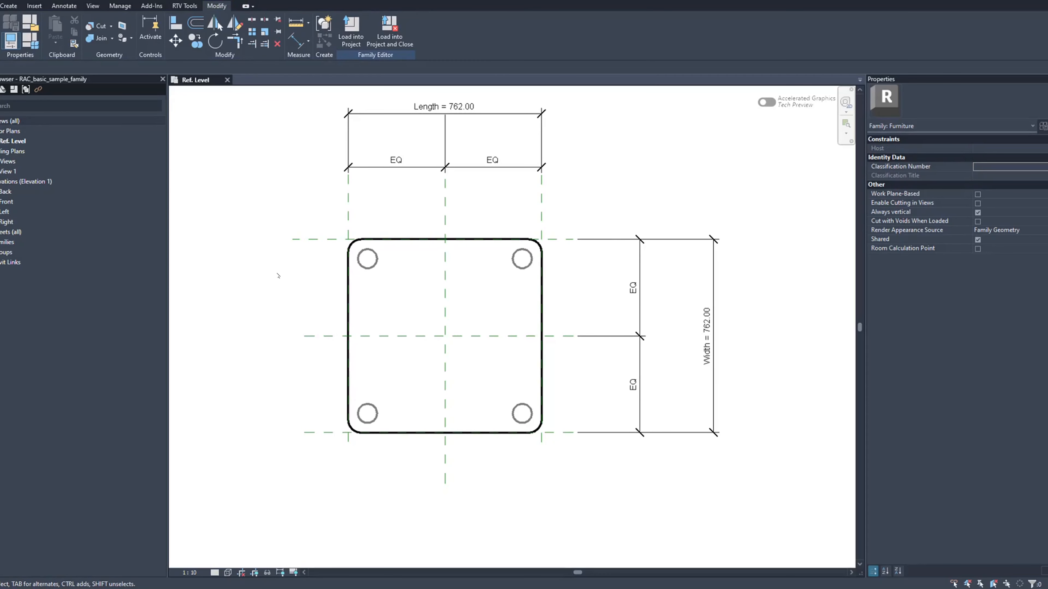
Step: Open the 3D view View 1 and examine the tabletop extrusion's properties
double_click(10, 172)
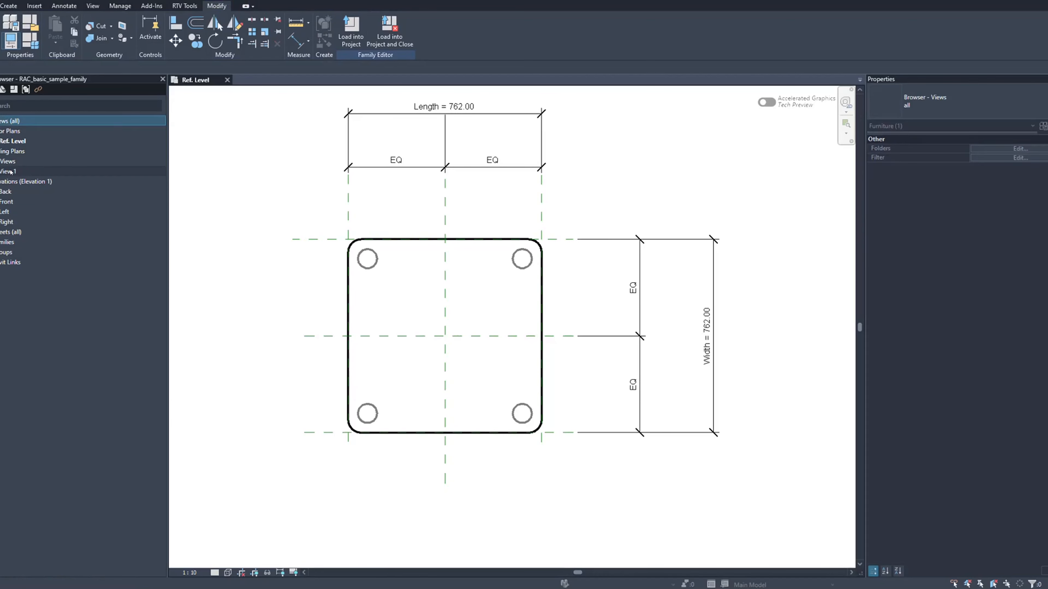
middle_drag(330, 158, 330, 197)
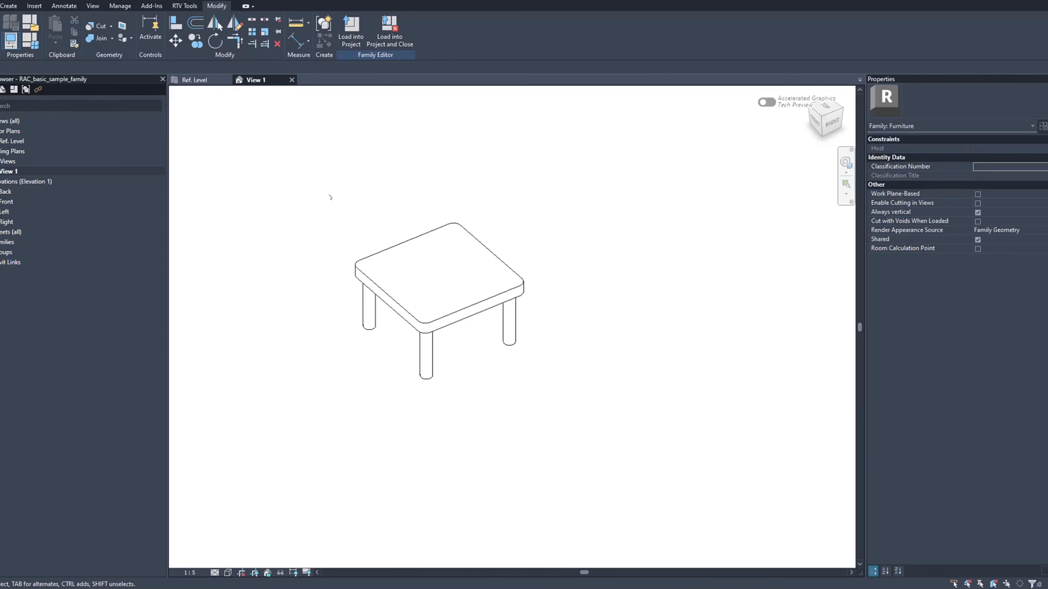
click(355, 270)
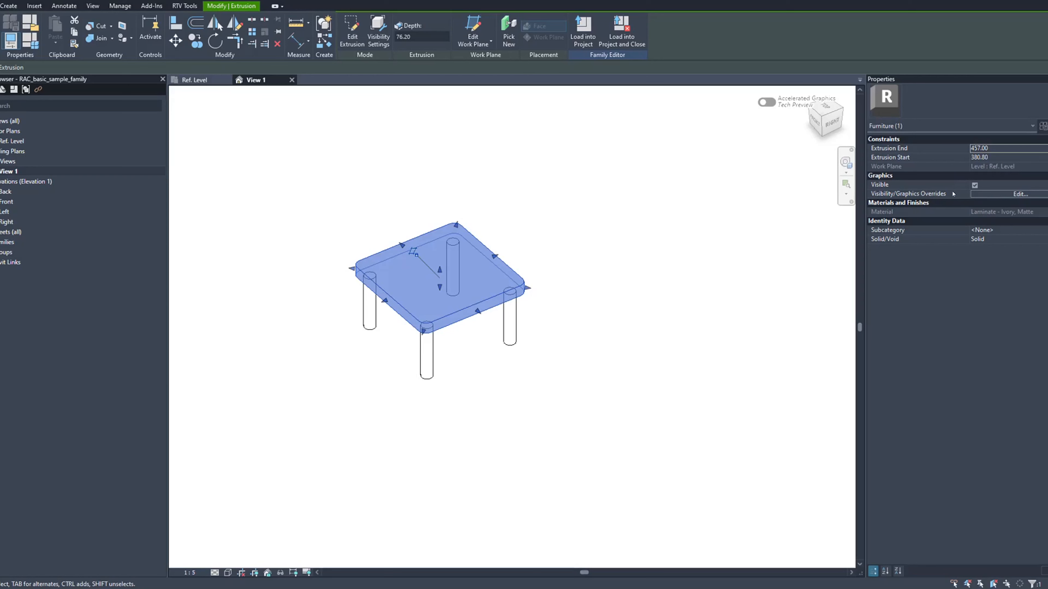
click(589, 342)
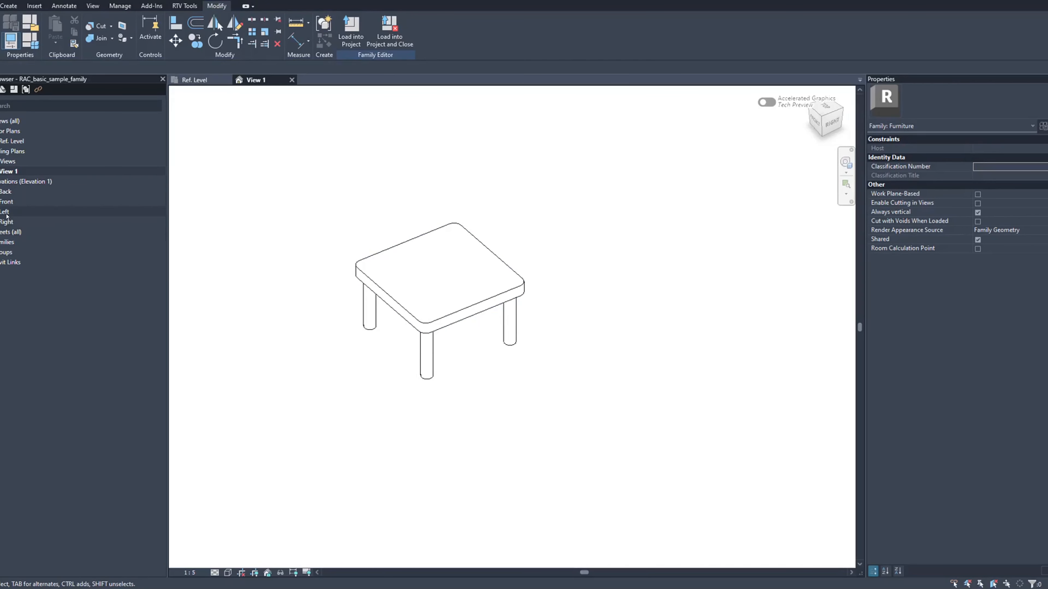
Step: Open the Left elevation and tile it with the Ref. Level and View 1 views, with the table visible in each
double_click(4, 212)
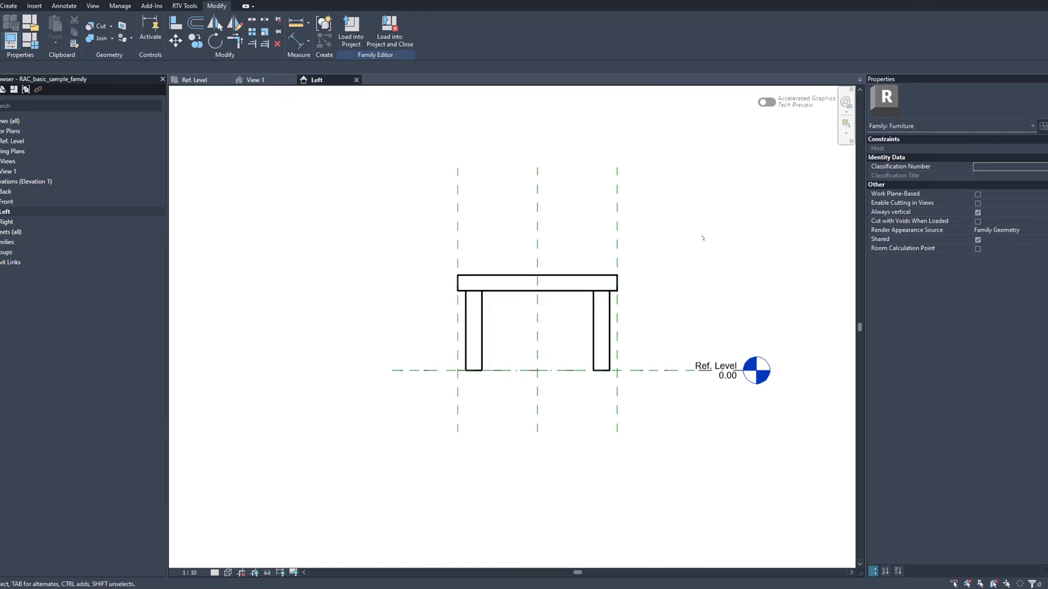
click(93, 6)
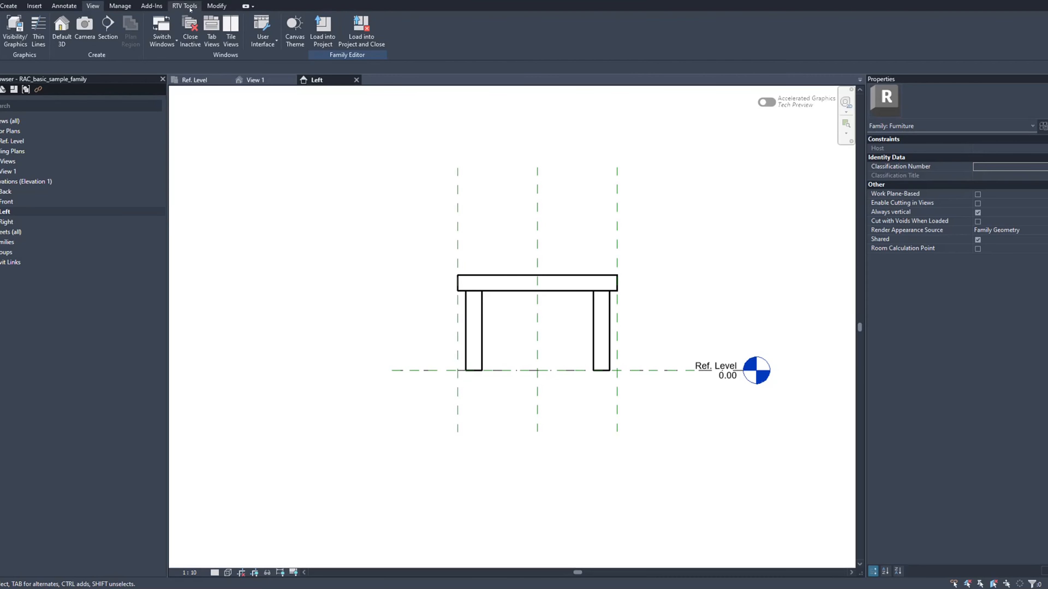
click(231, 29)
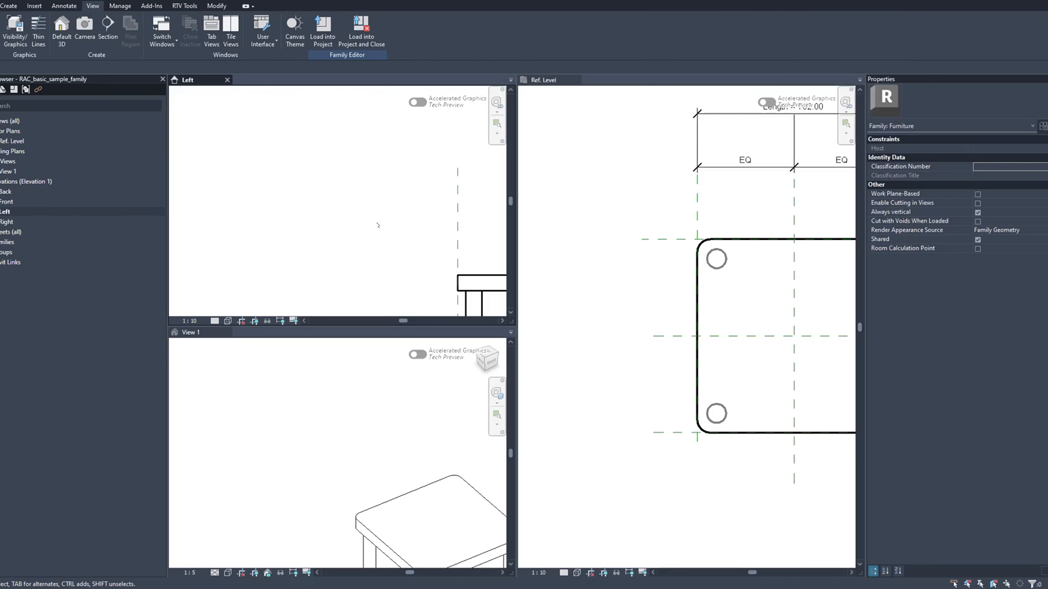
scroll(374, 222, down, 4)
middle_drag(389, 216, 334, 165)
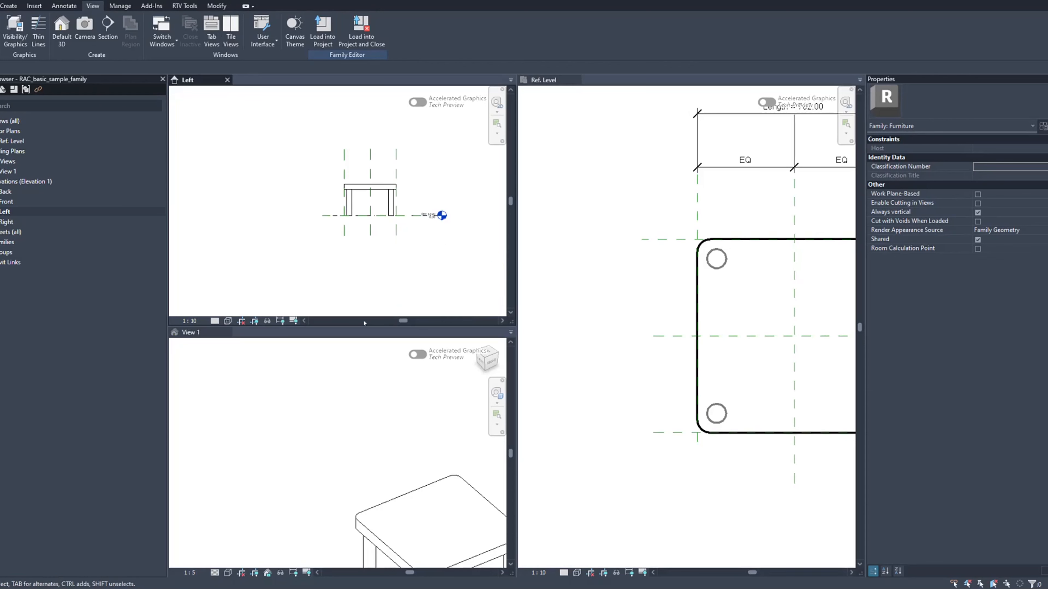
scroll(369, 452, down, 3)
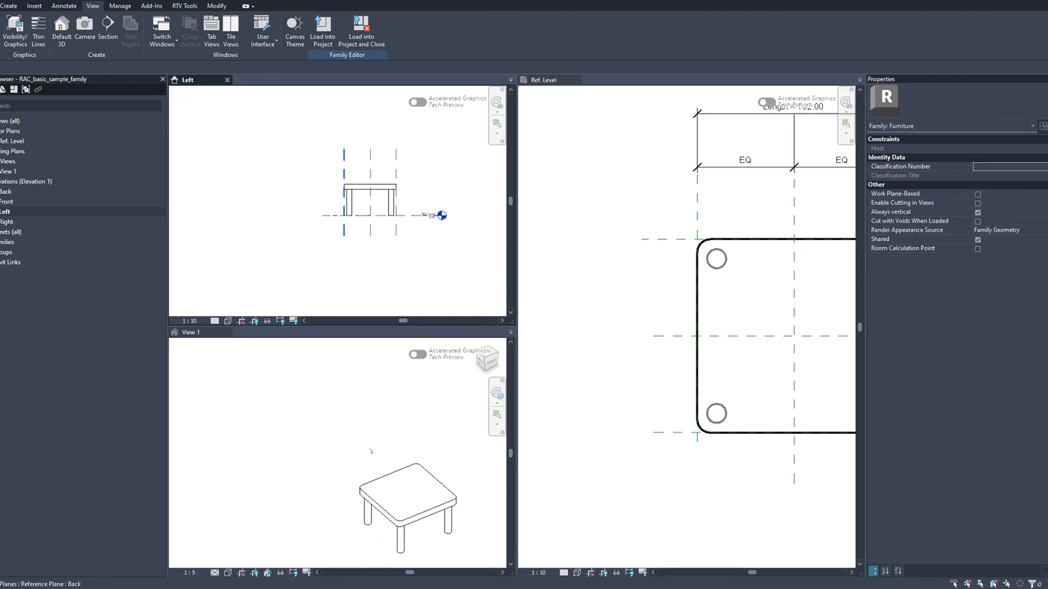
scroll(576, 308, down, 4)
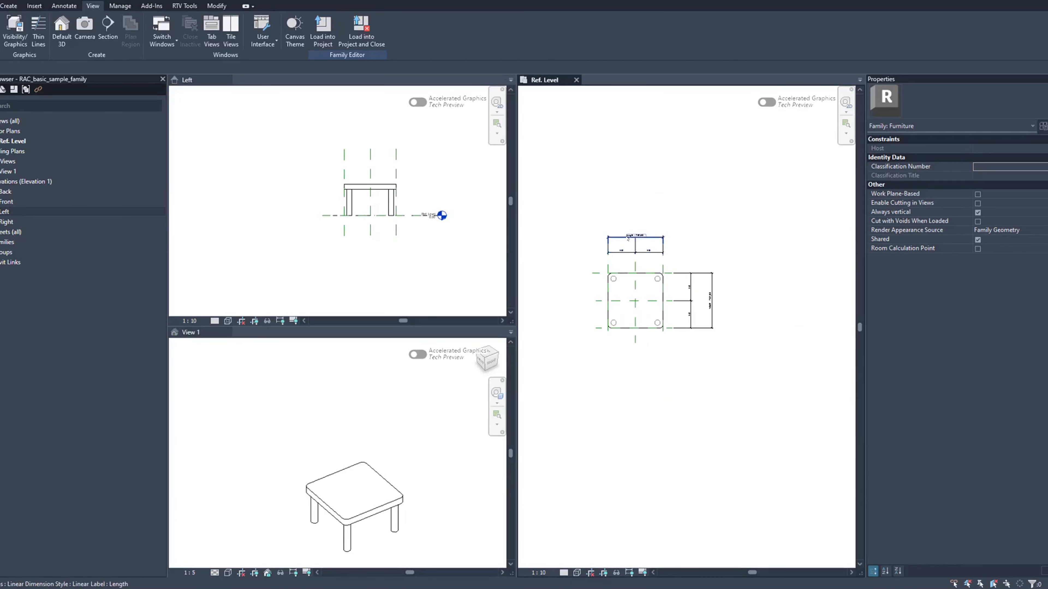
Step: Check the Width dimension's label and whether it is a type or instance parameter in the Ref. Level view
middle_drag(726, 231, 757, 217)
scroll(755, 269, up, 3)
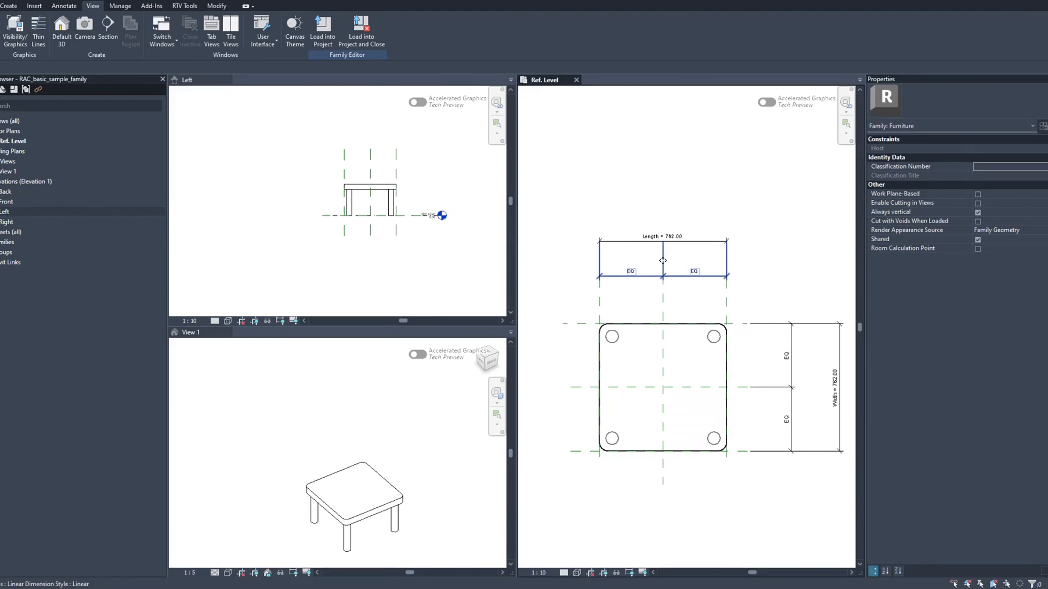
scroll(650, 240, down, 2)
scroll(650, 240, up, 1)
click(791, 269)
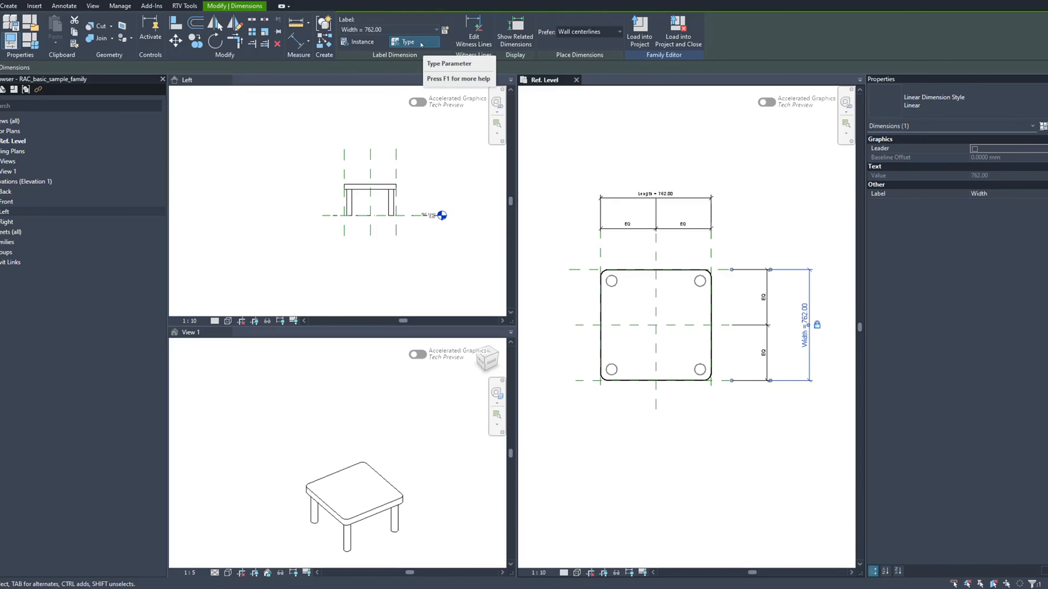
click(658, 168)
scroll(655, 169, down, 1)
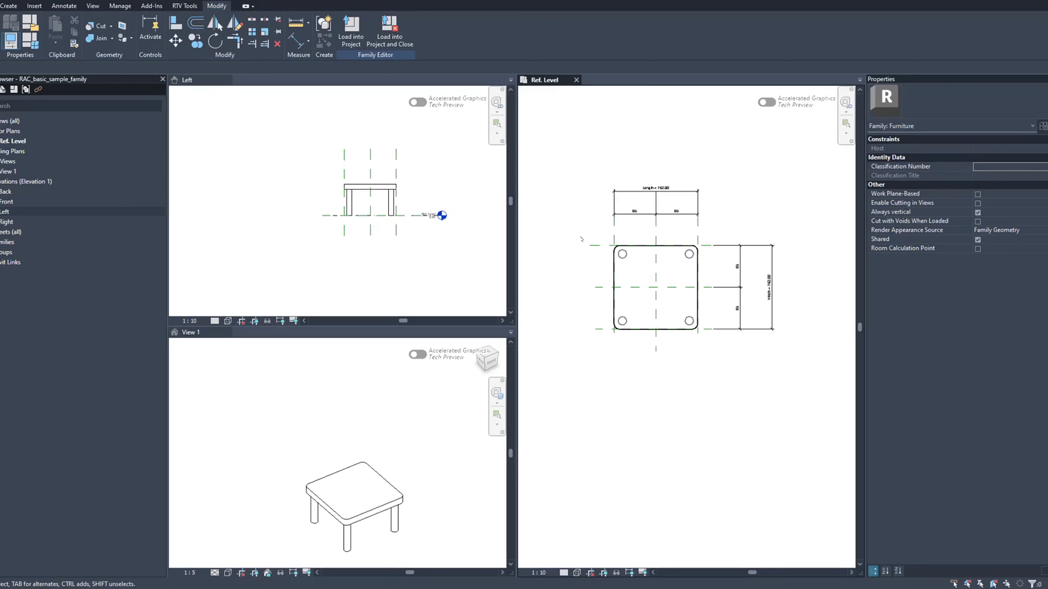
Step: Delete the tabletop and leg extrusions in the 3D view View 1
click(313, 392)
scroll(306, 412, down, 3)
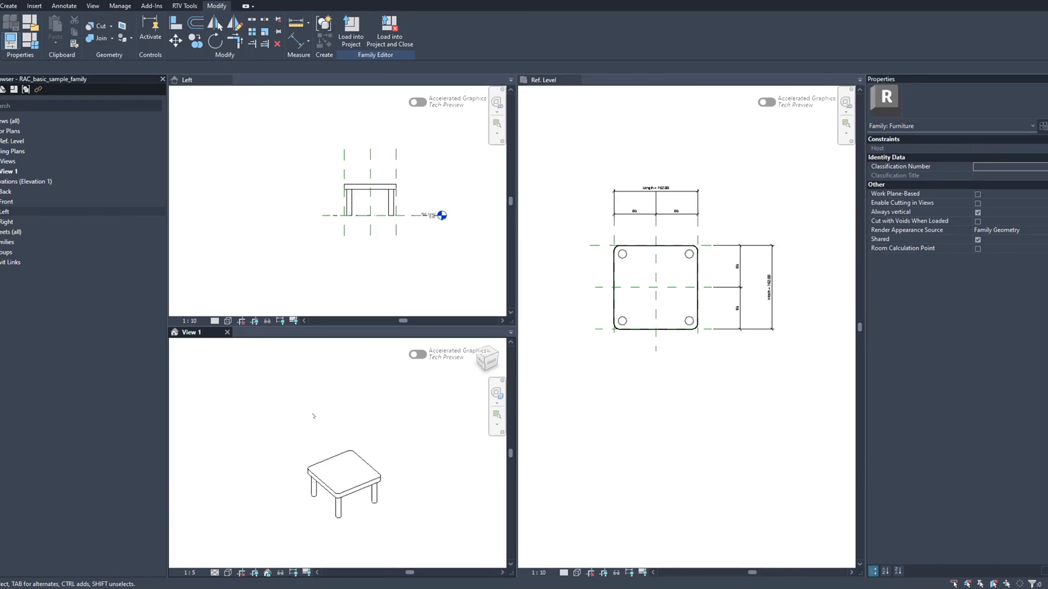
drag(290, 410, 396, 517)
scroll(345, 481, up, 5)
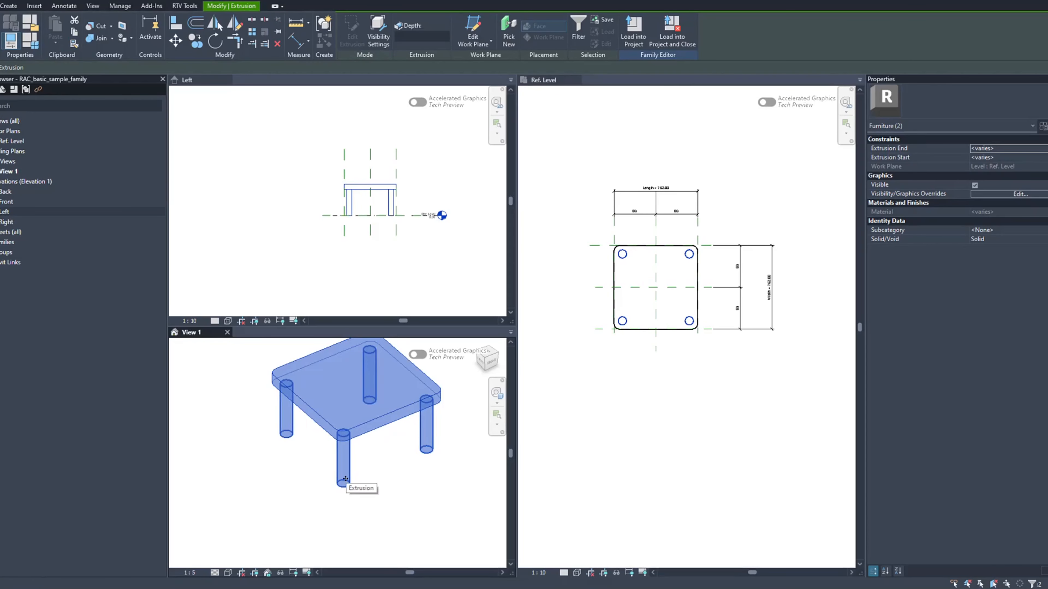
scroll(346, 482, down, 2)
key(Delete)
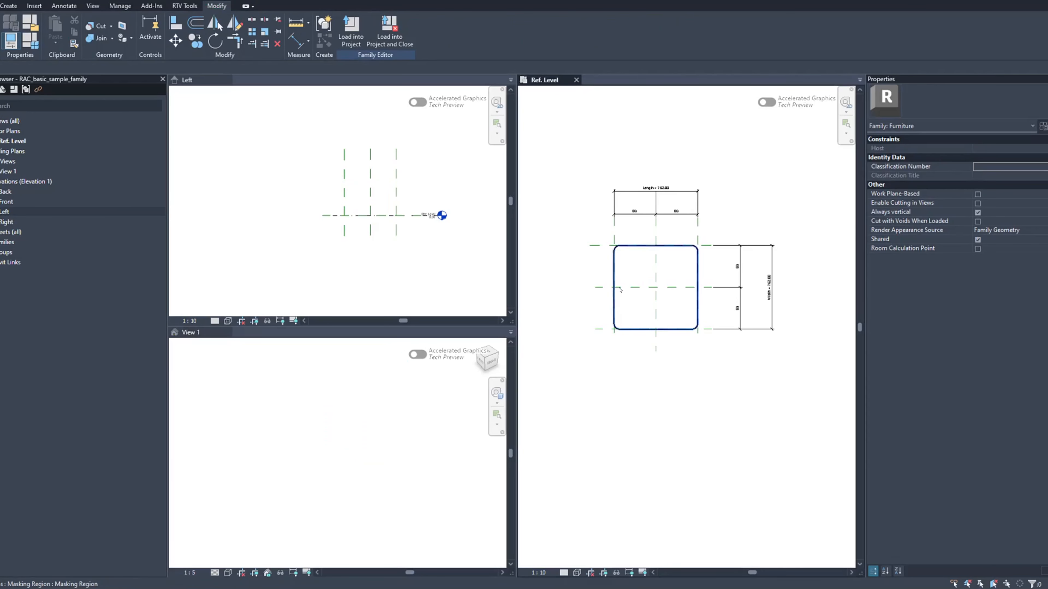
Step: Delete the square masking region between the outer reference planes in the Ref. Level view
scroll(619, 262, down, 1)
click(617, 271)
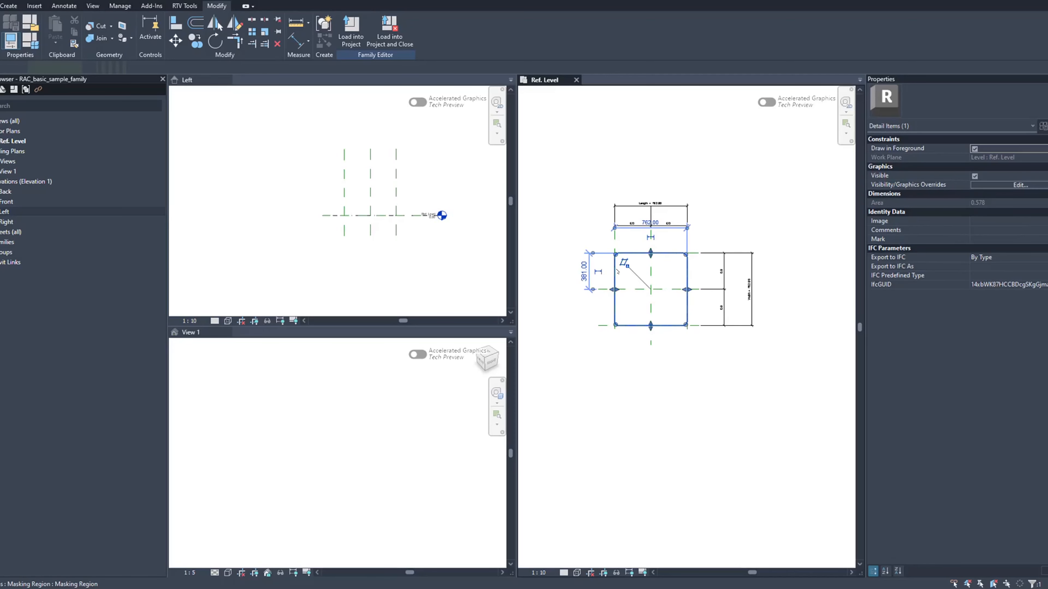
scroll(620, 271, up, 2)
scroll(651, 276, down, 2)
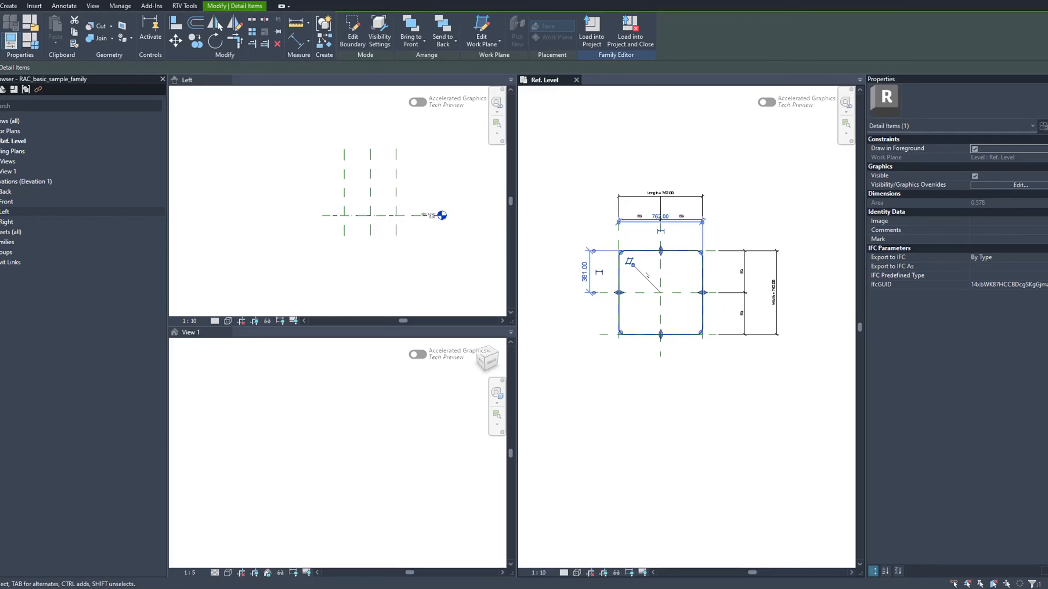
key(Delete)
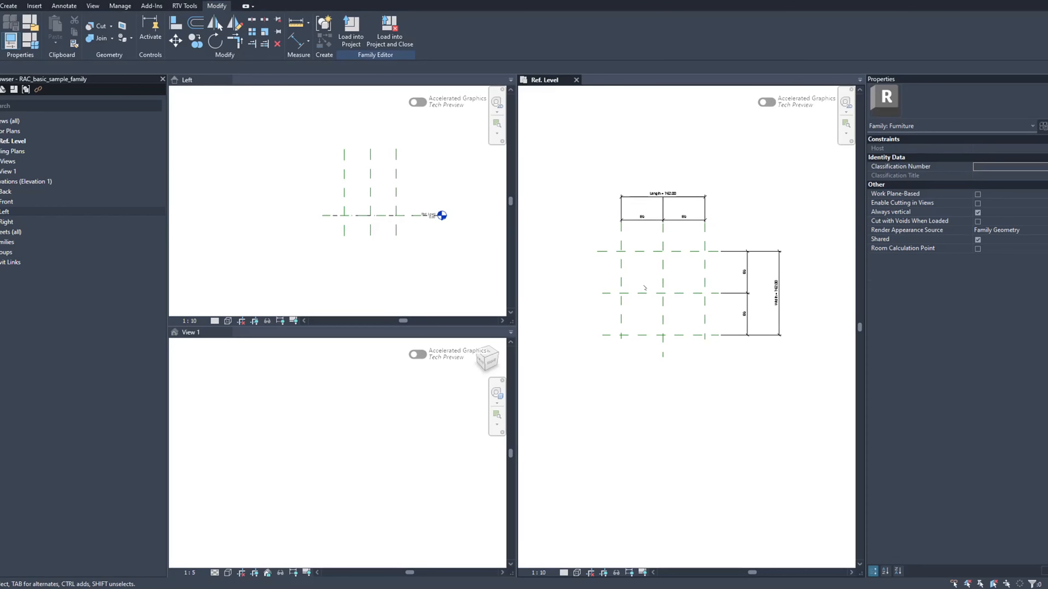
Step: Start the Reference Plane command and review the subcategory choices for new reference planes
scroll(650, 281, down, 3)
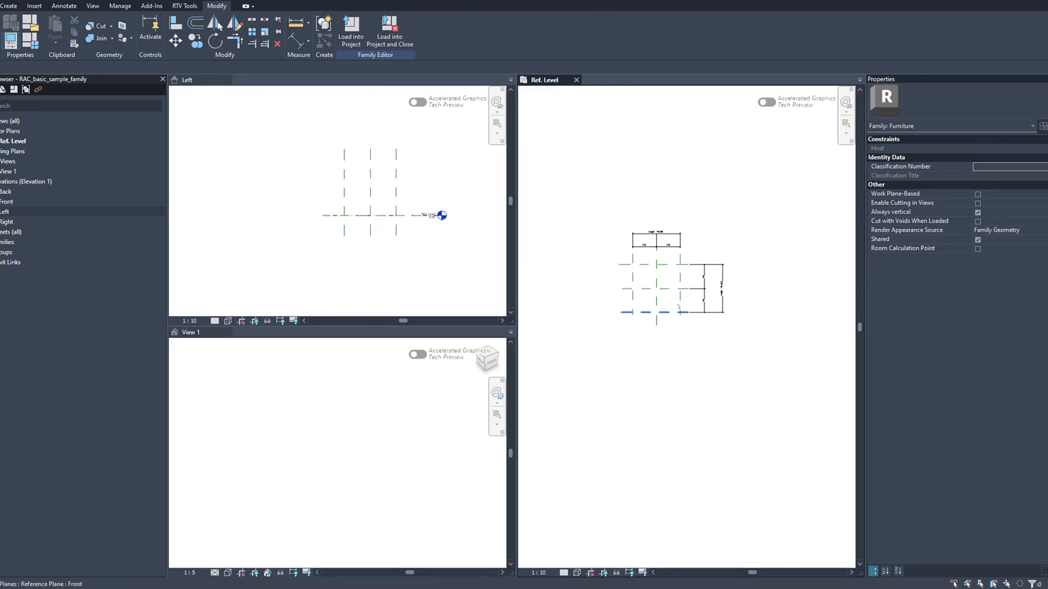
scroll(606, 234, up, 2)
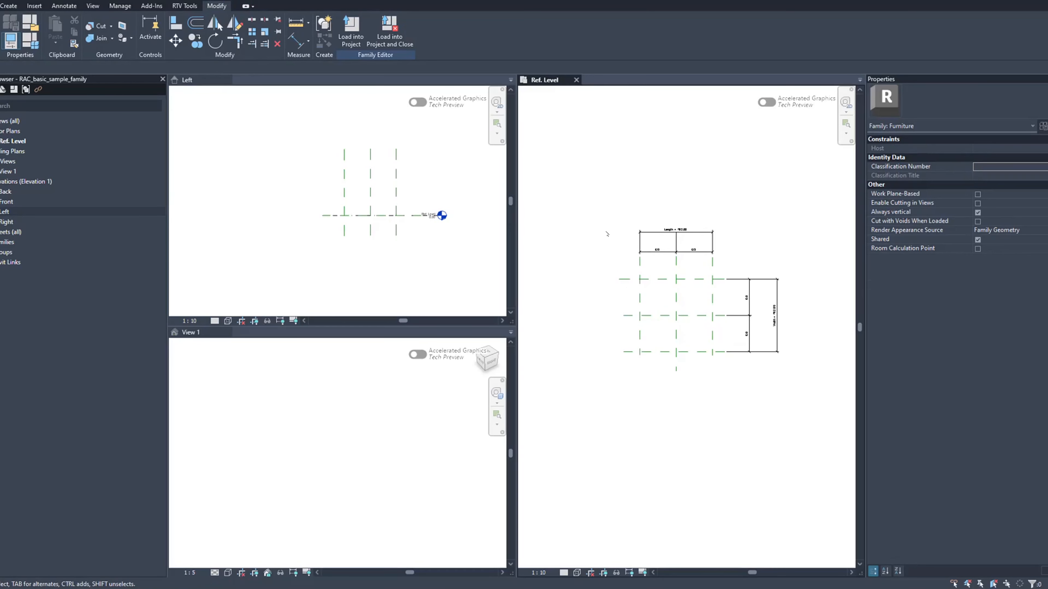
click(17, 5)
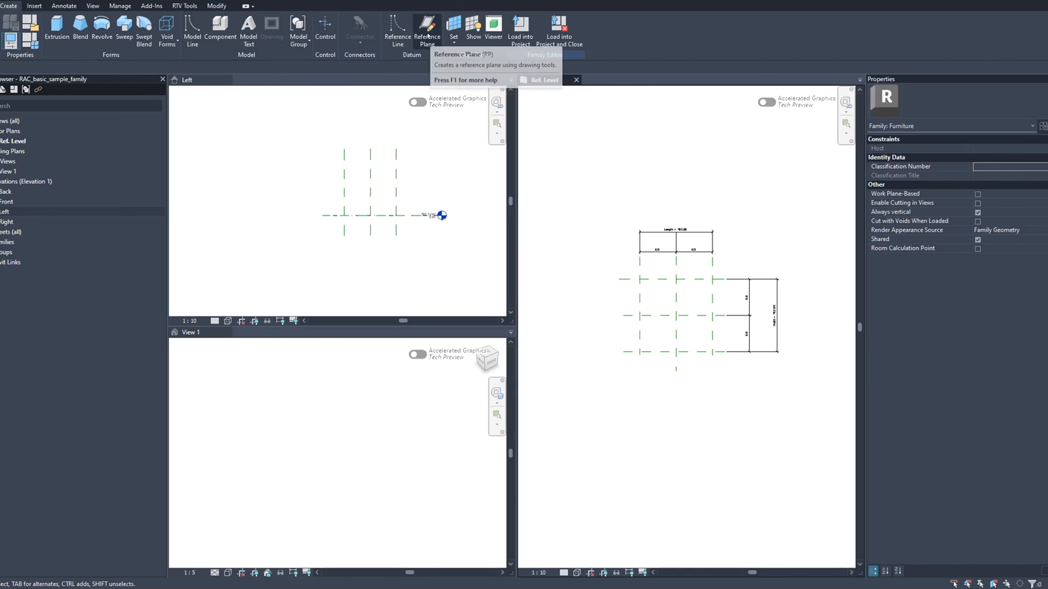
scroll(629, 203, down, 2)
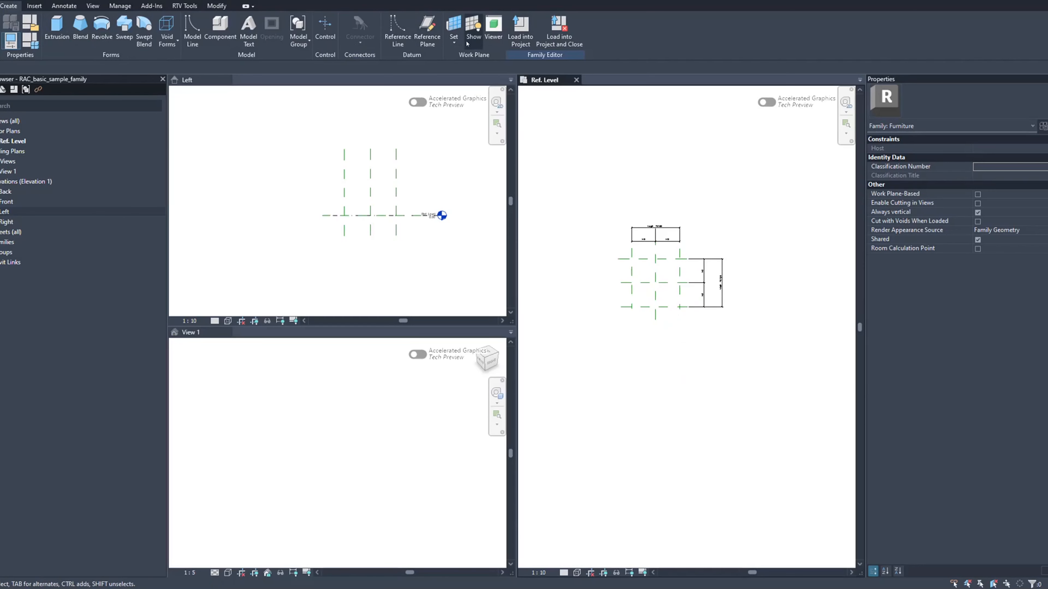
key(r)
key(p)
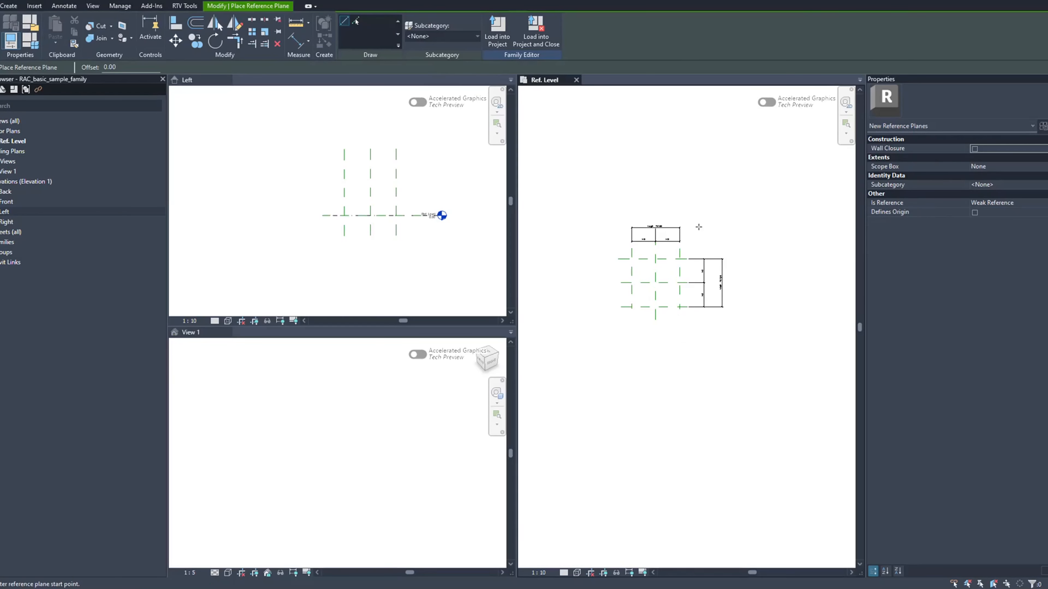
click(445, 37)
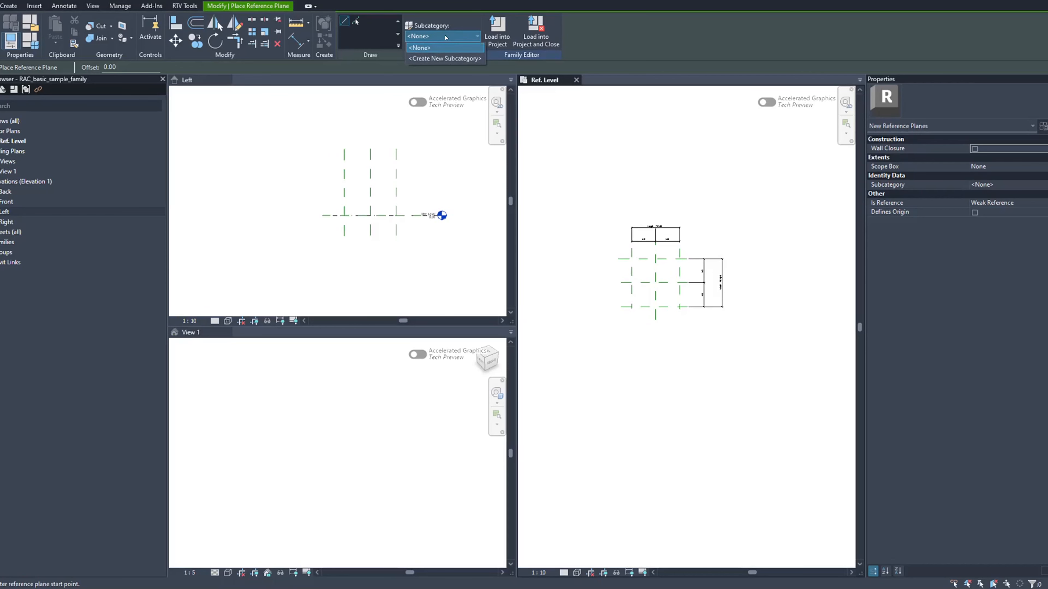
click(446, 38)
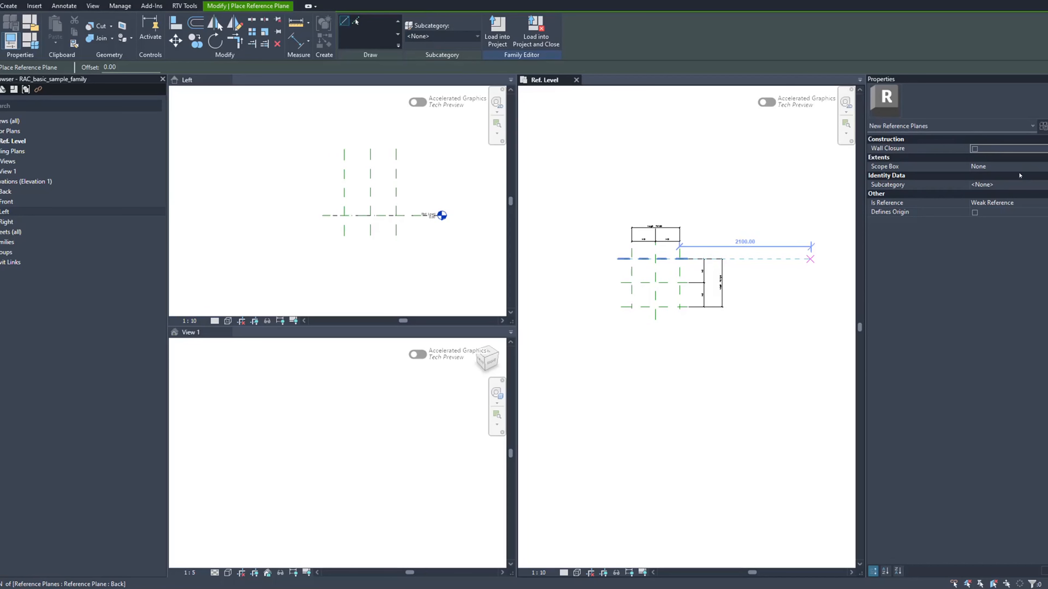
Step: Review the Is Reference options for new reference planes and leave the command without drawing one
click(1018, 187)
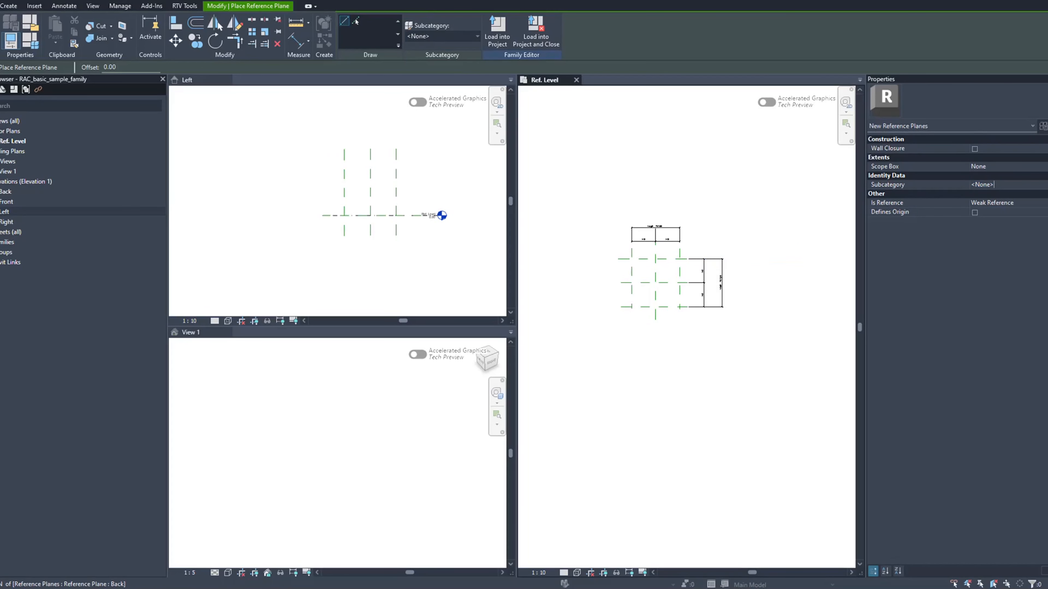
click(1019, 194)
click(1029, 203)
click(1028, 203)
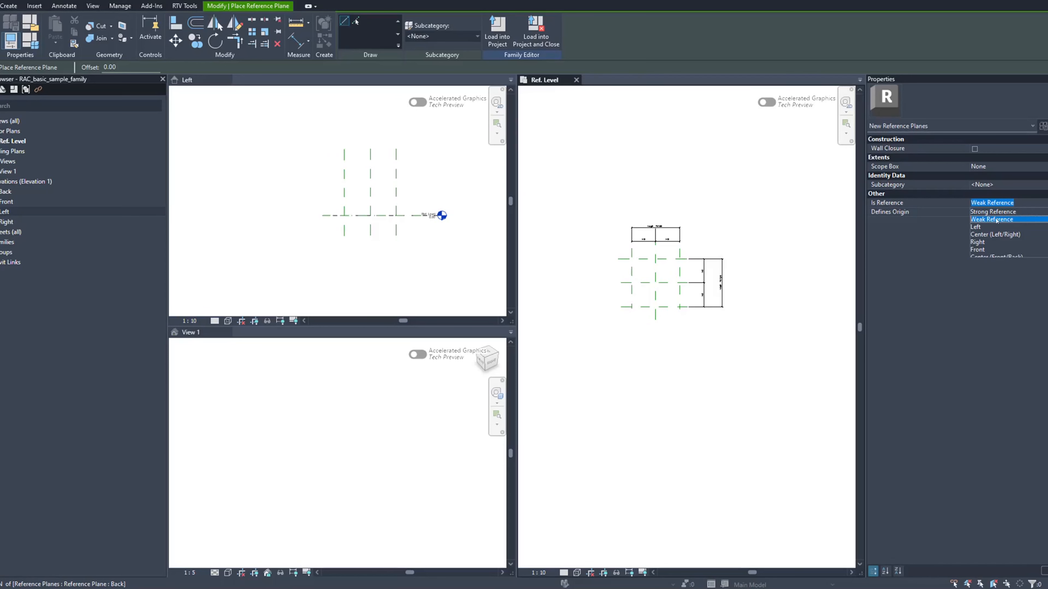
scroll(996, 217, down, 1)
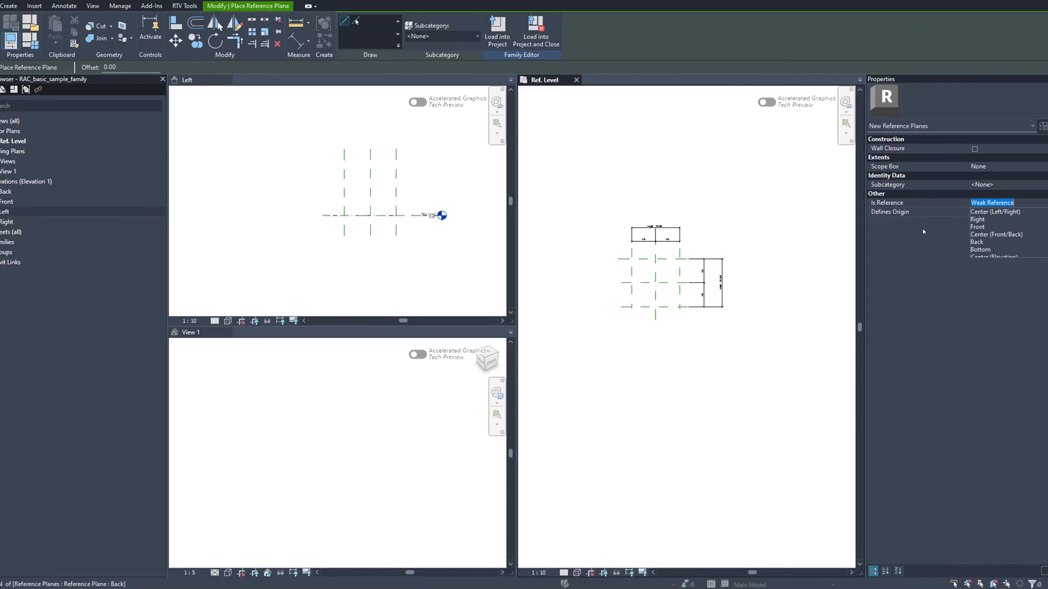
click(923, 232)
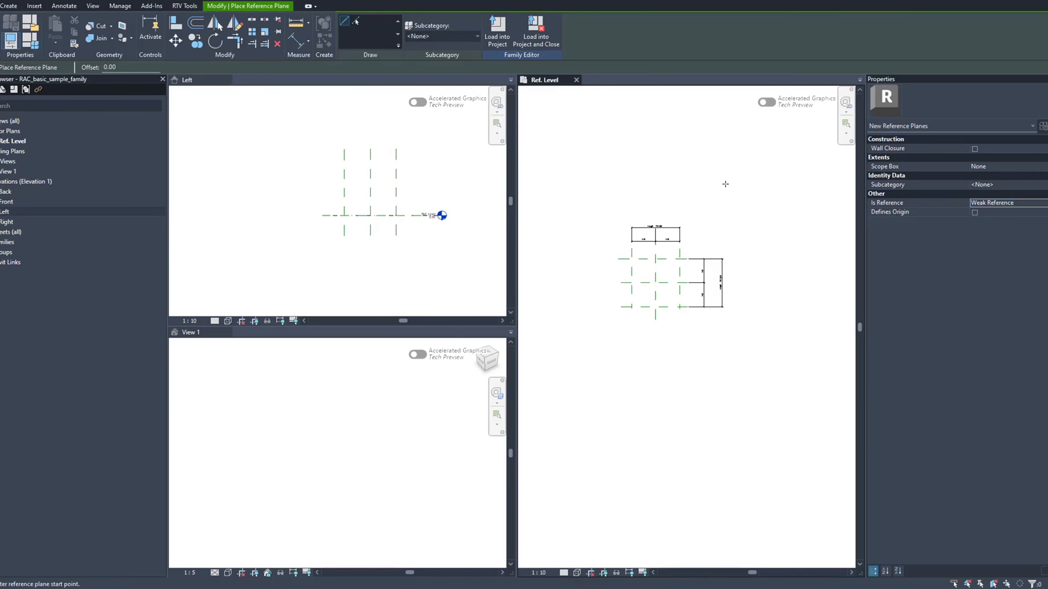
key(Escape)
key(Escape)
Step: Delete the labelled Width dimension beside the reference planes in the Ref. Level view
scroll(723, 200, up, 8)
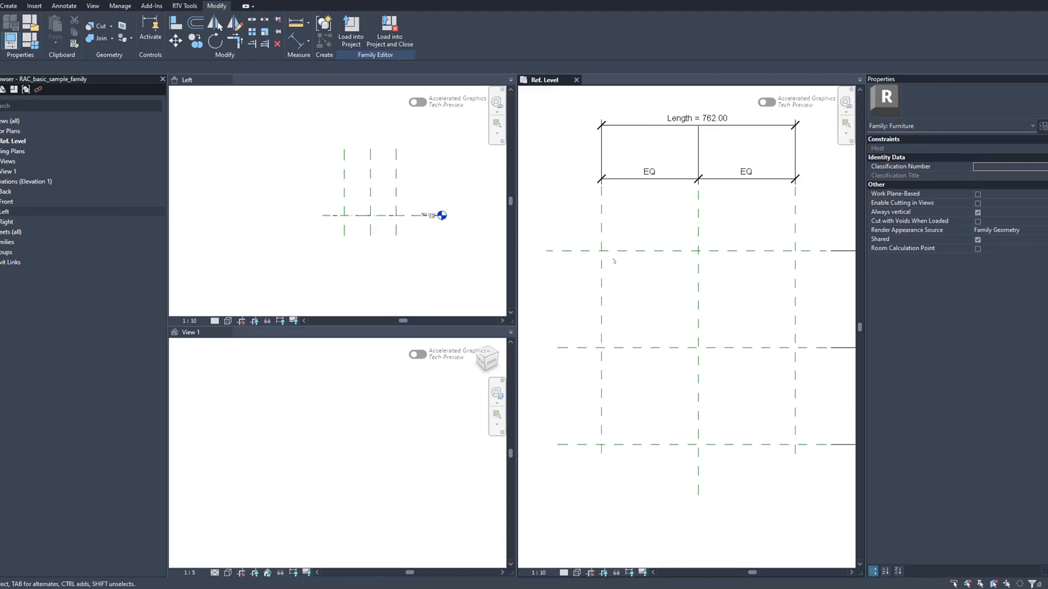
scroll(599, 253, down, 5)
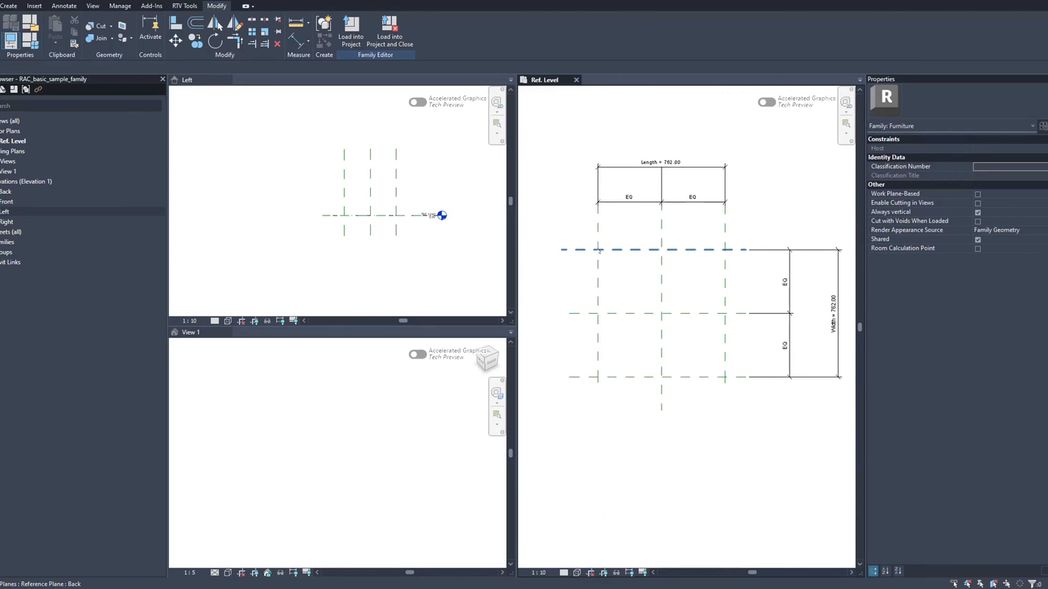
click(673, 176)
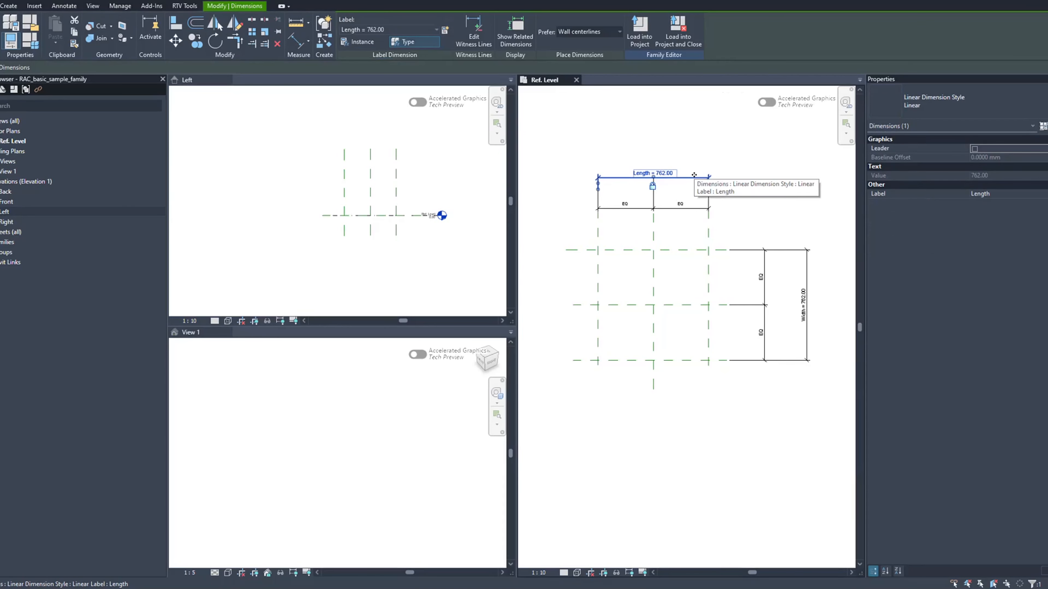
scroll(673, 174, up, 3)
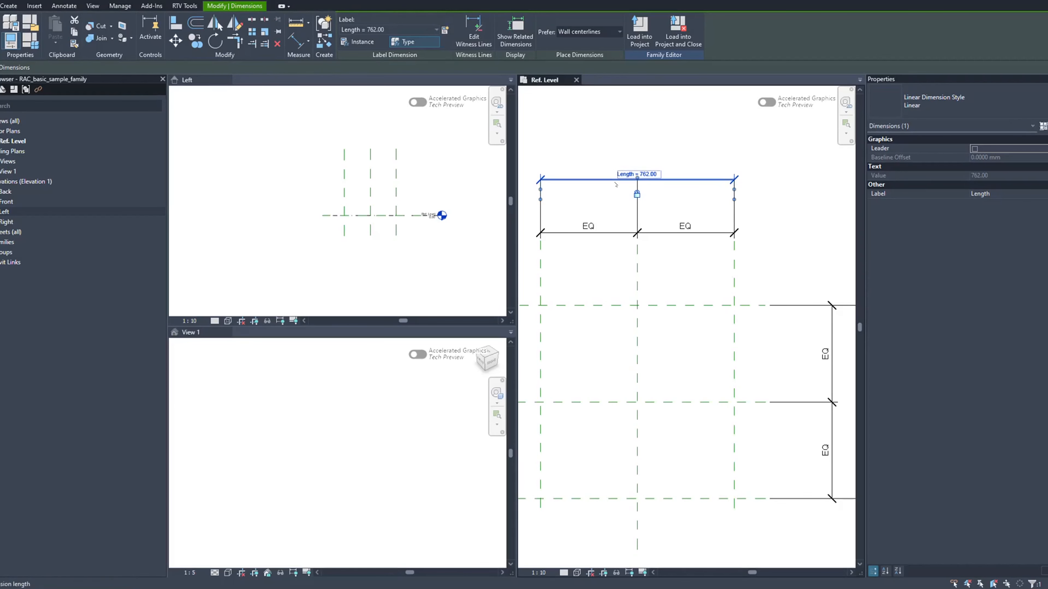
scroll(674, 175, down, 1)
middle_drag(837, 351, 751, 289)
scroll(792, 291, up, 3)
click(791, 291)
scroll(791, 285, down, 4)
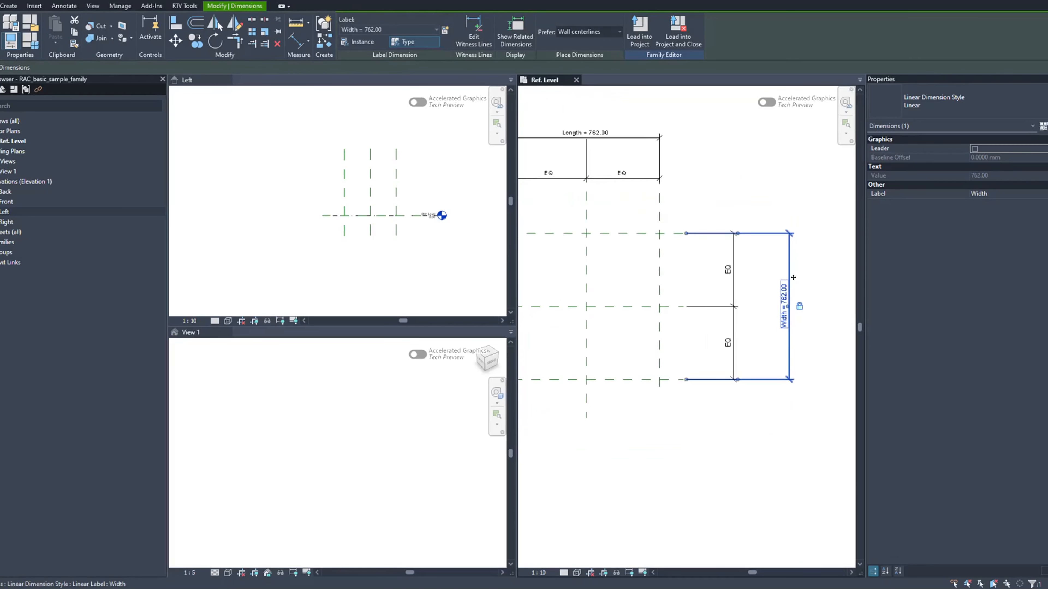
key(Delete)
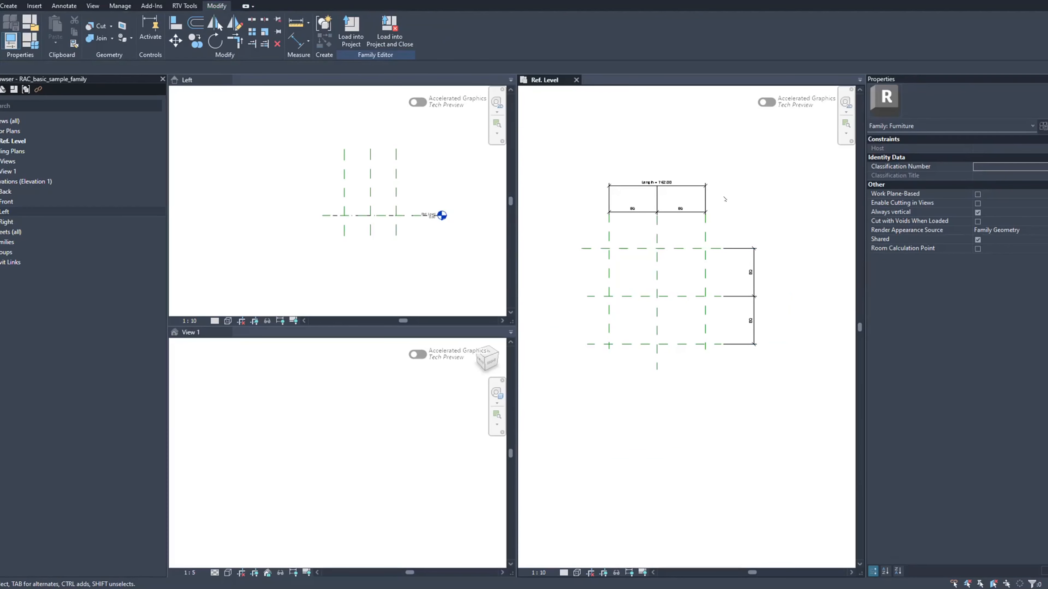
Step: Delete the labelled Length dimension and both EQ dimension strings in the Ref. Level view
click(709, 191)
key(Delete)
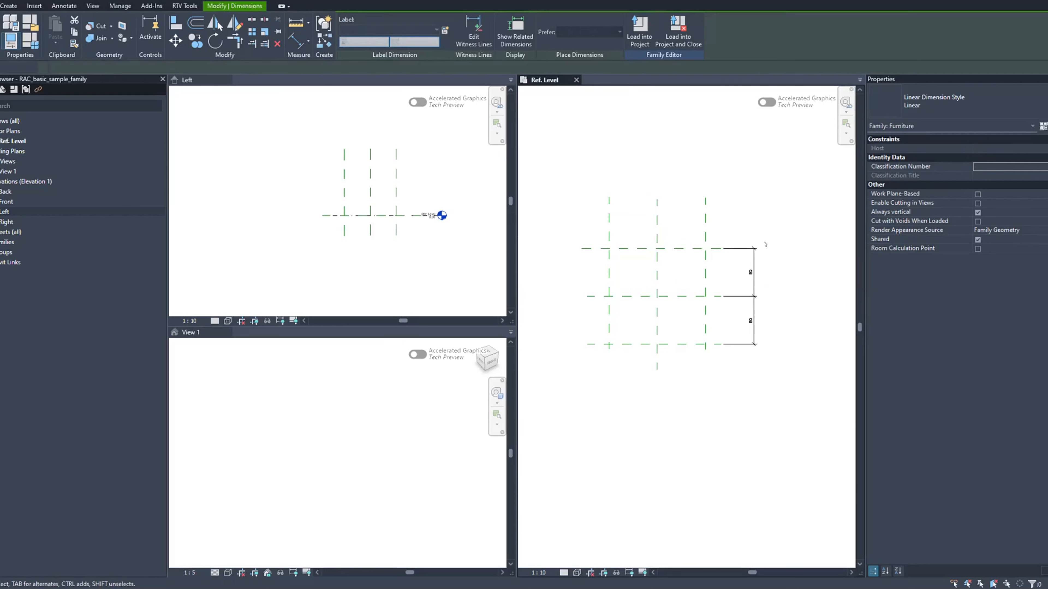
click(751, 252)
key(Delete)
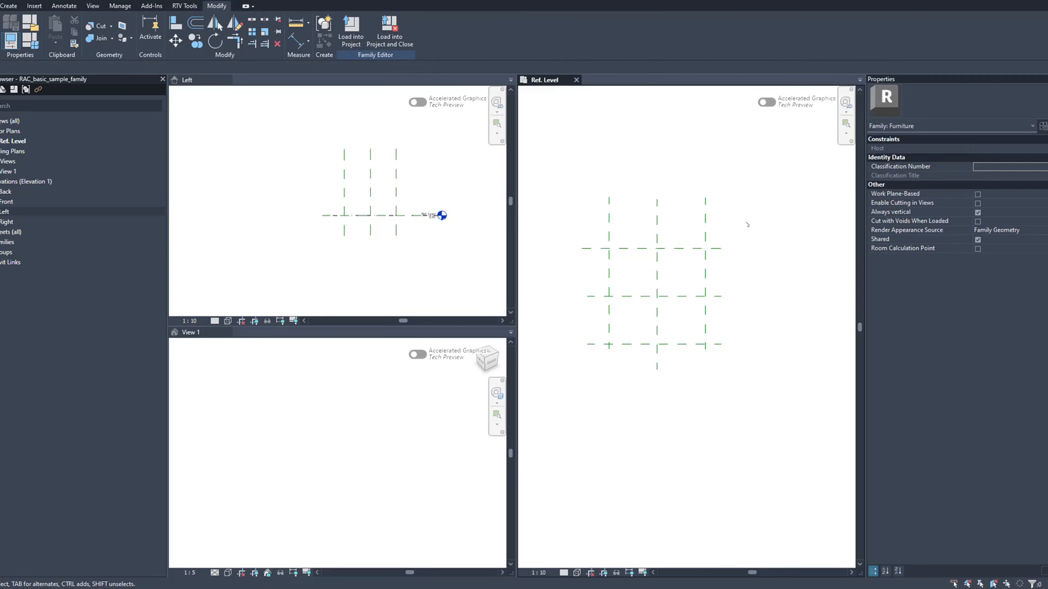
Step: Set the family's length units to feet and fractional inches, rounded to the nearest 1/8"
middle_drag(750, 226, 755, 224)
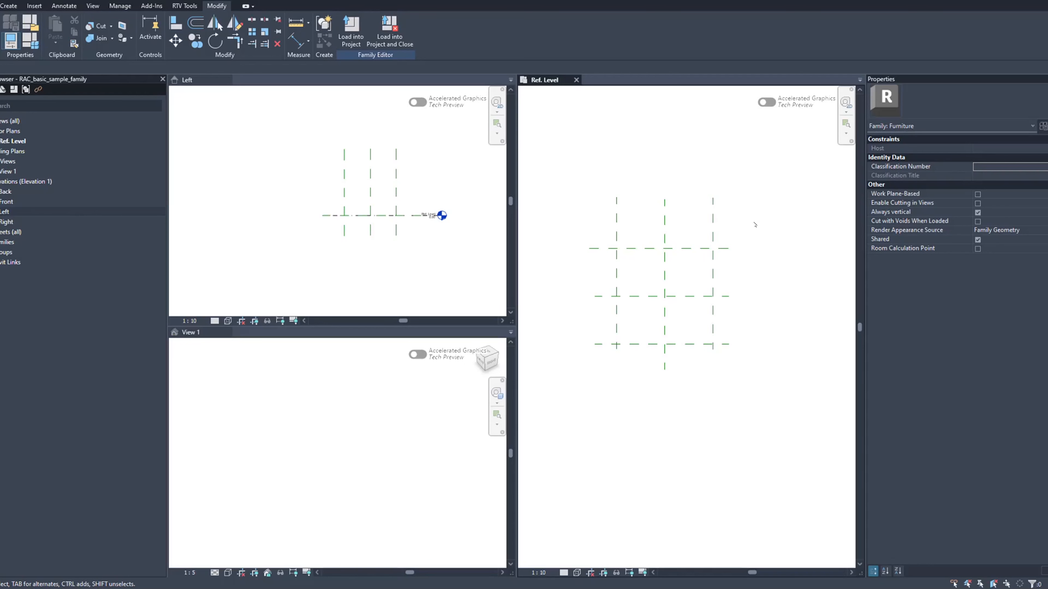
key(u)
key(n)
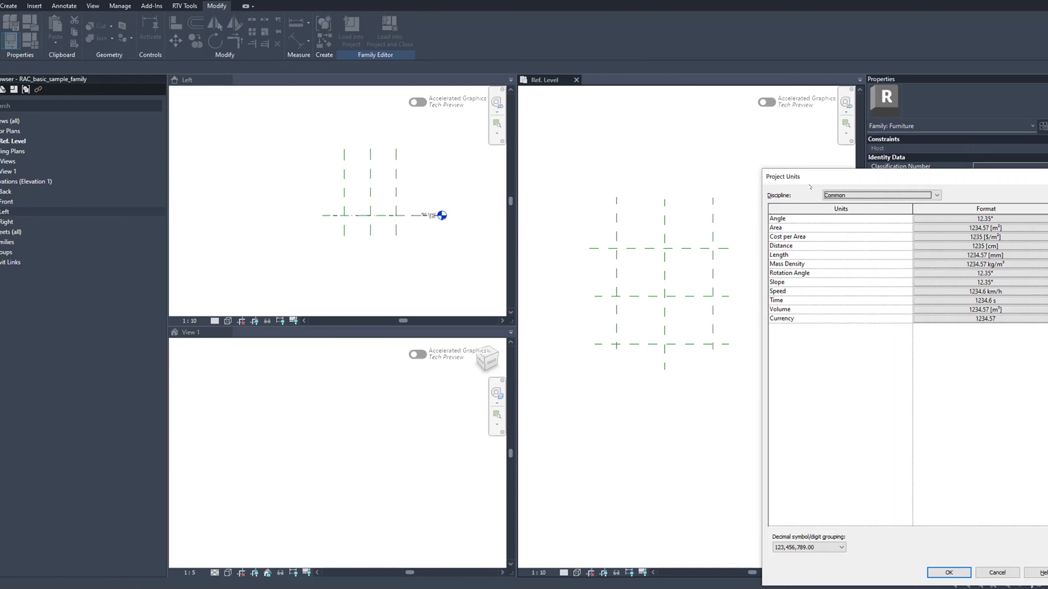
drag(781, 172, 619, 118)
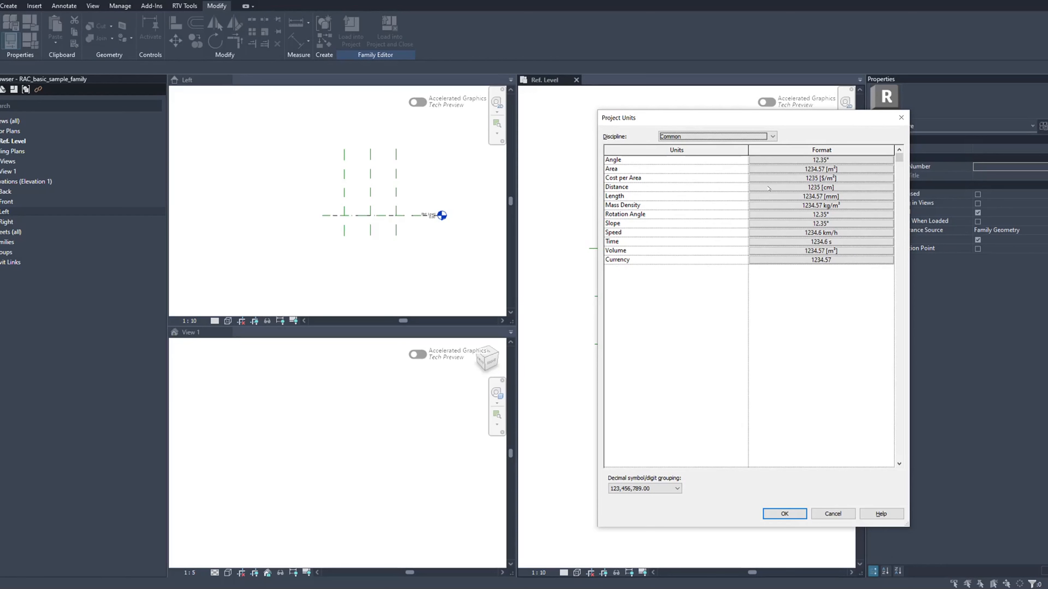
click(763, 197)
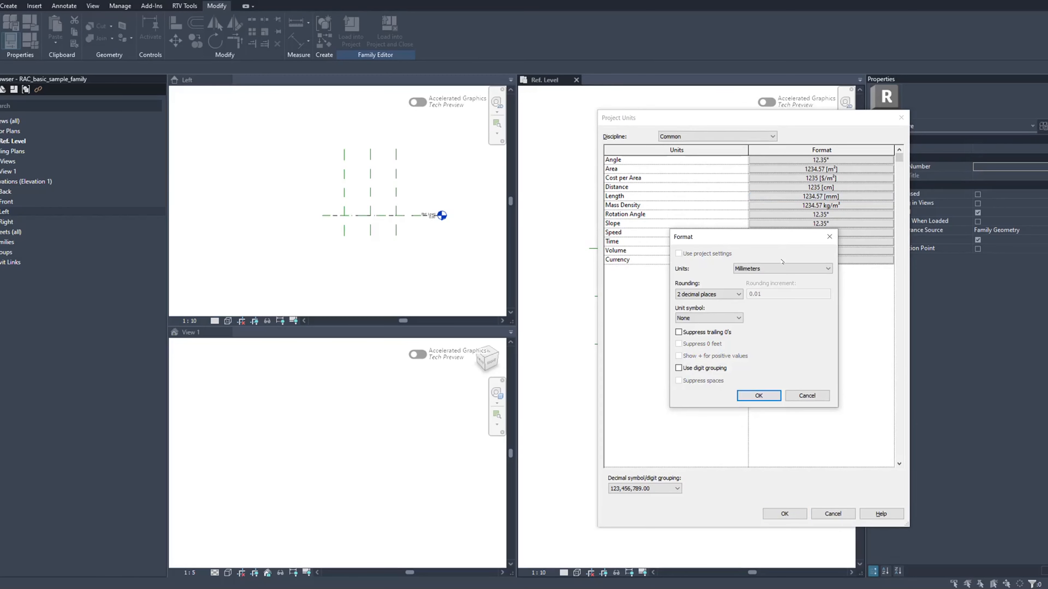
click(783, 268)
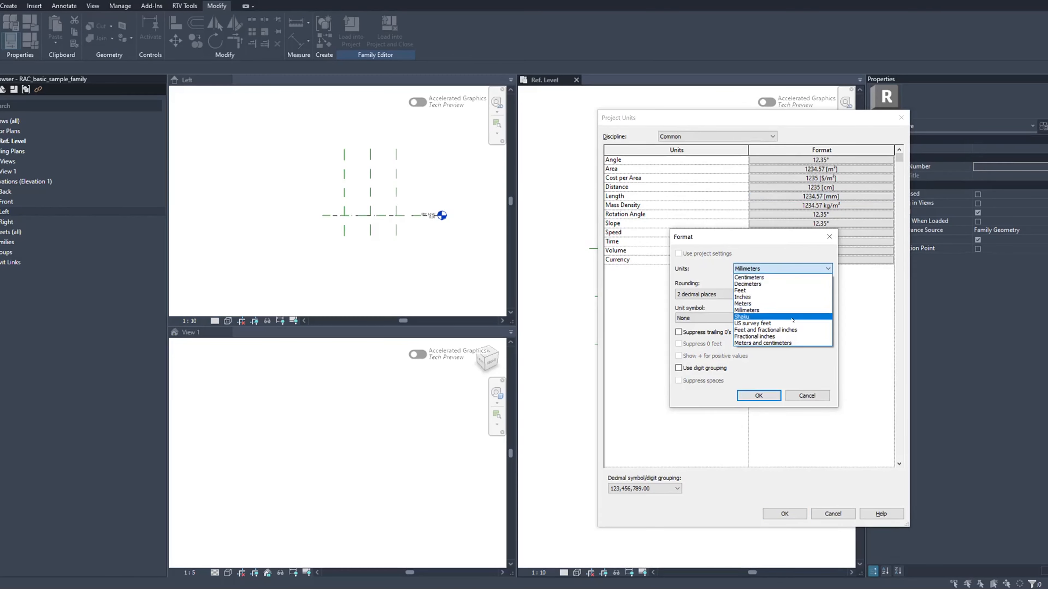
click(764, 329)
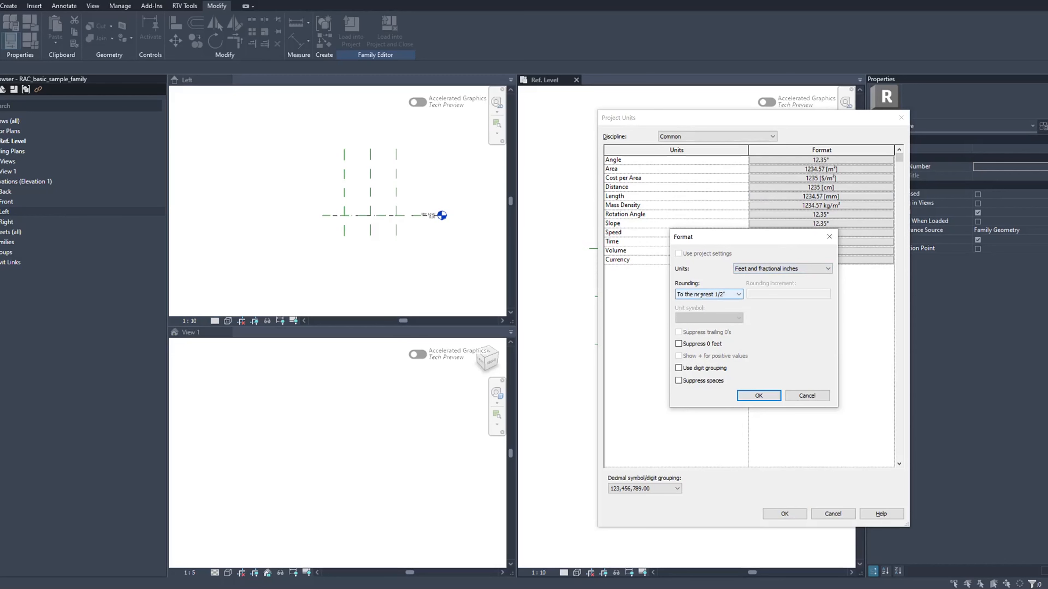
click(700, 294)
click(693, 336)
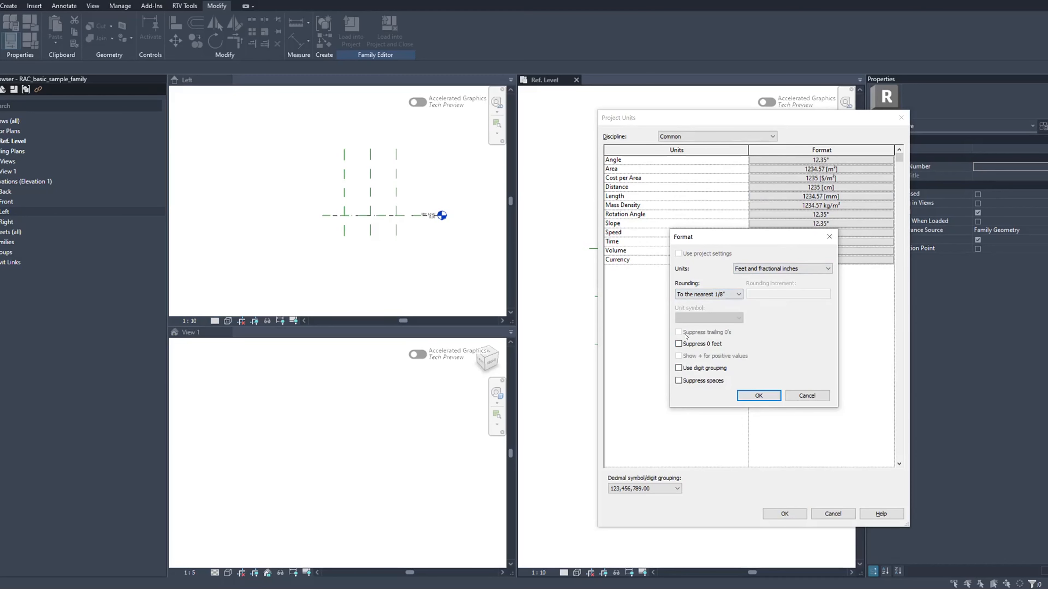
click(758, 396)
key(Return)
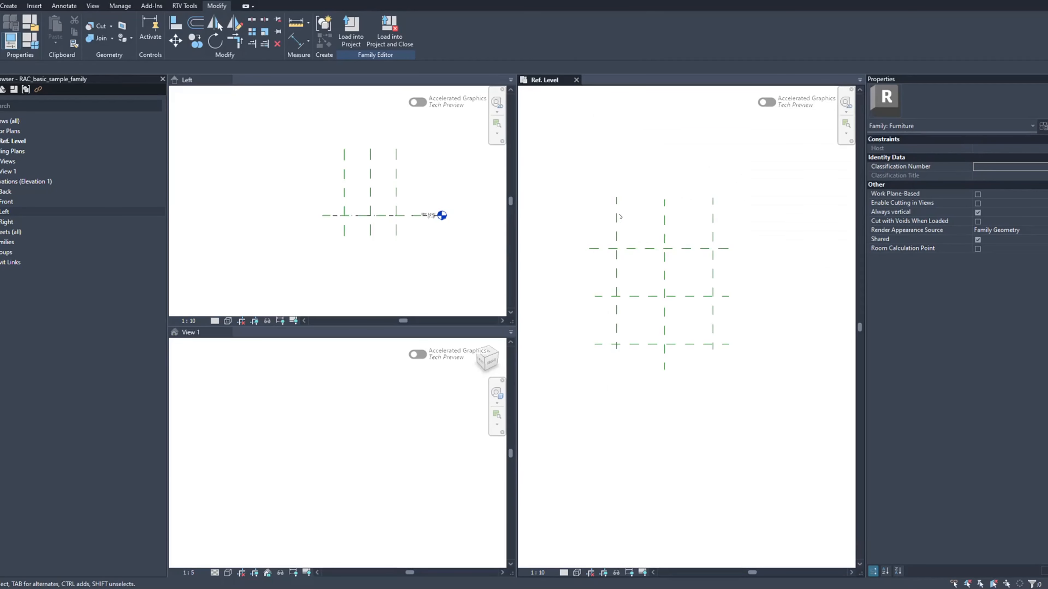
Step: Examine the reference planes in the Ref. Level view and check the properties of the two center planes
middle_drag(587, 166, 586, 172)
scroll(618, 252, up, 3)
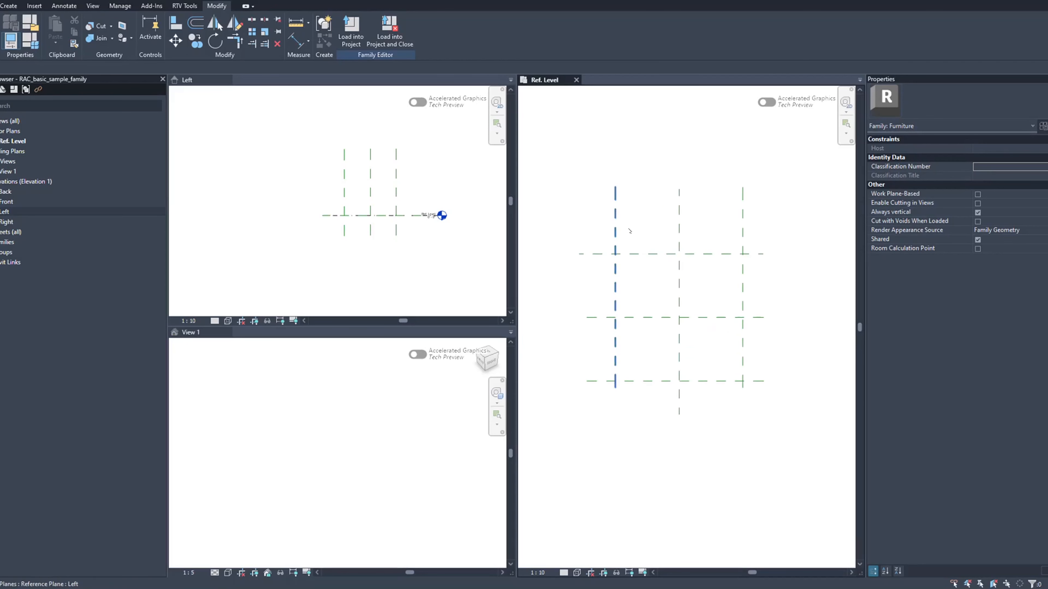
middle_drag(636, 225, 617, 226)
scroll(618, 226, down, 2)
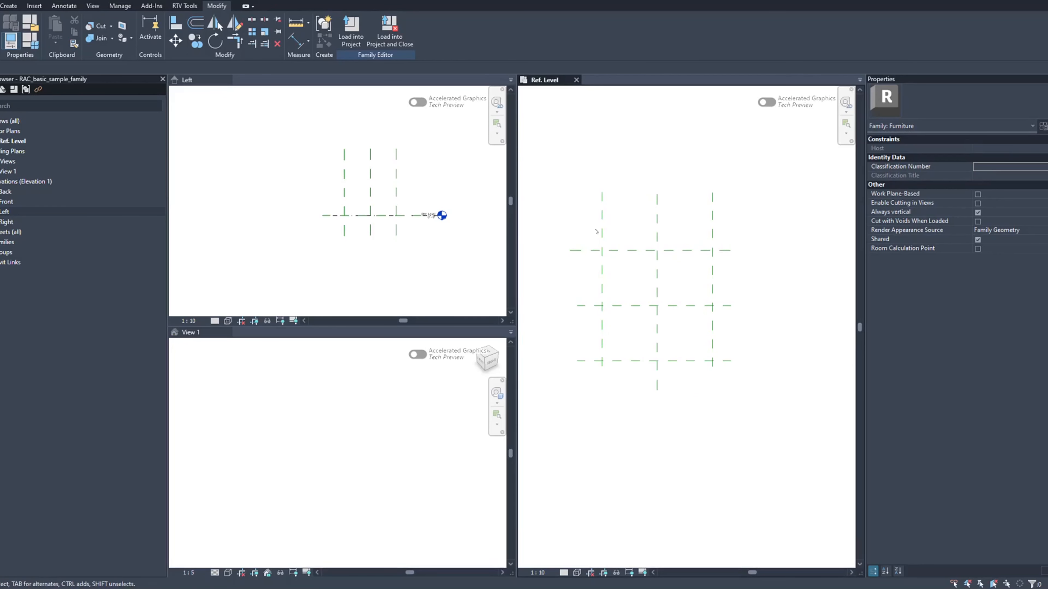
scroll(669, 261, down, 2)
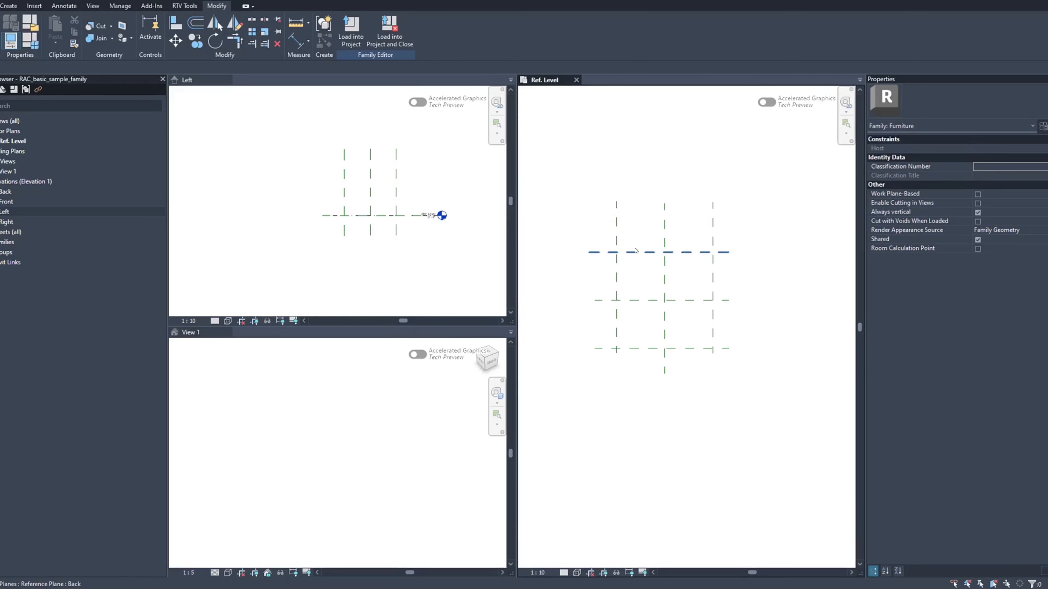
scroll(660, 264, up, 2)
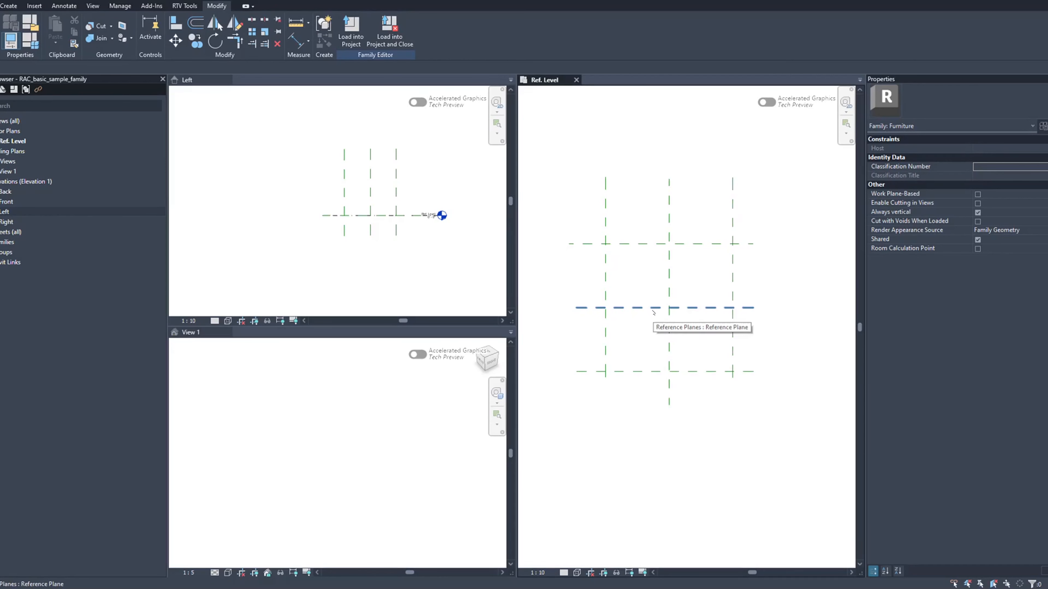
scroll(657, 320, down, 1)
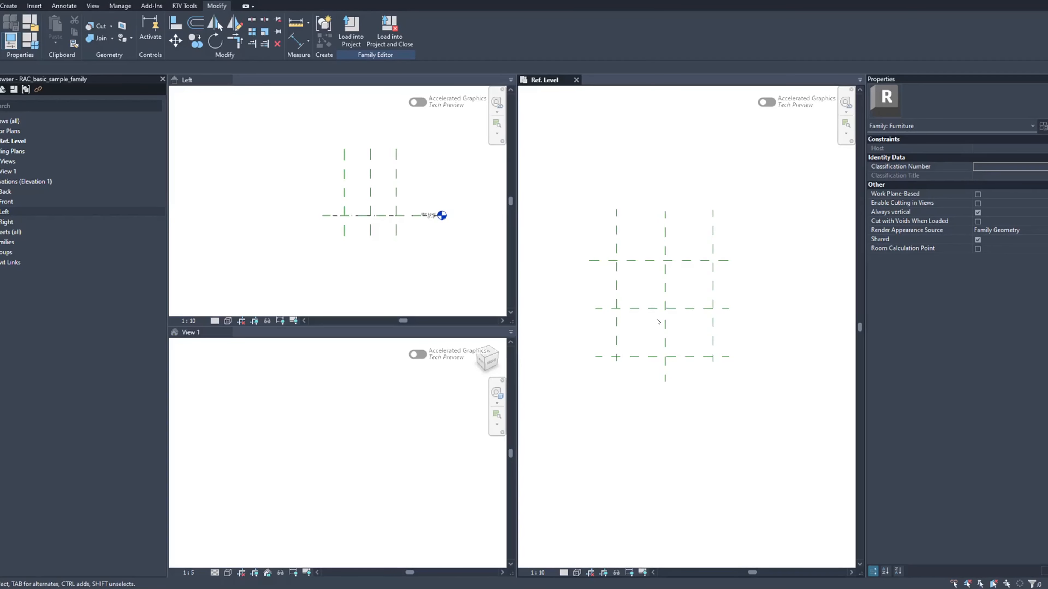
scroll(656, 315, up, 1)
click(647, 305)
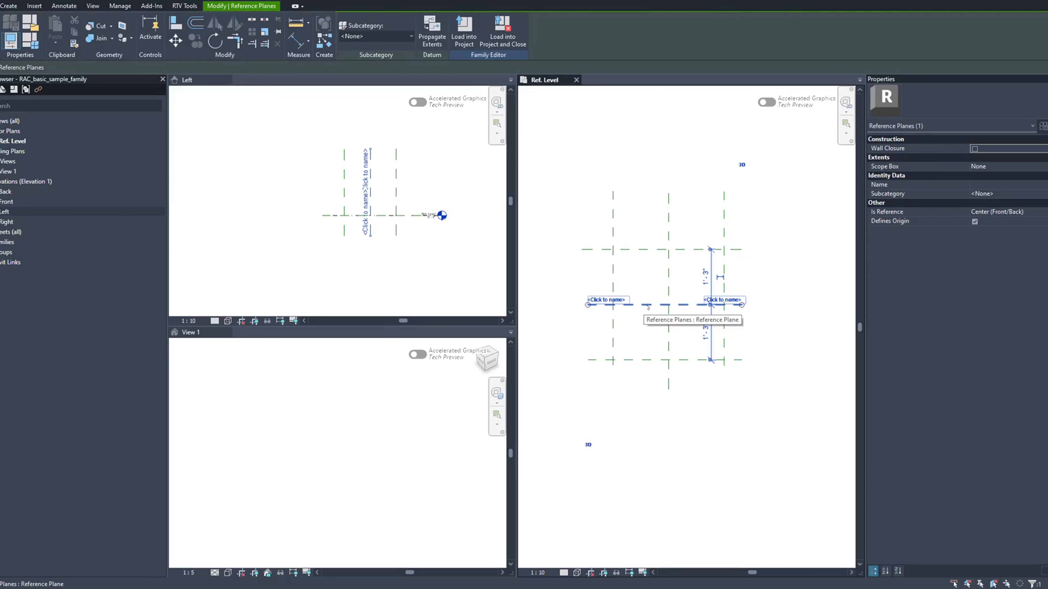
click(668, 285)
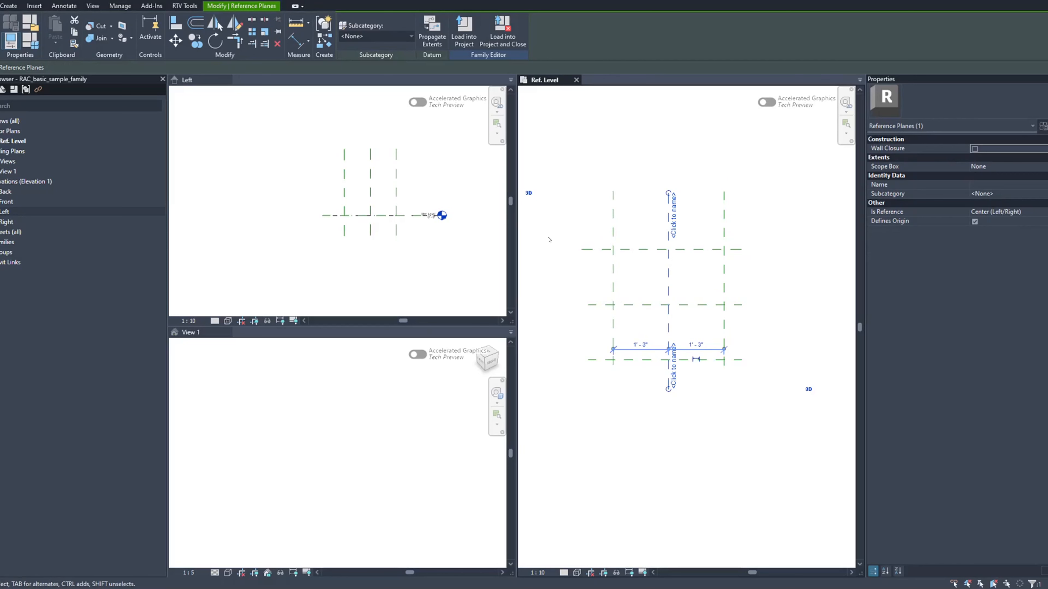
click(827, 423)
Step: Delete the Right reference plane in the Ref. Level view
scroll(732, 230, down, 2)
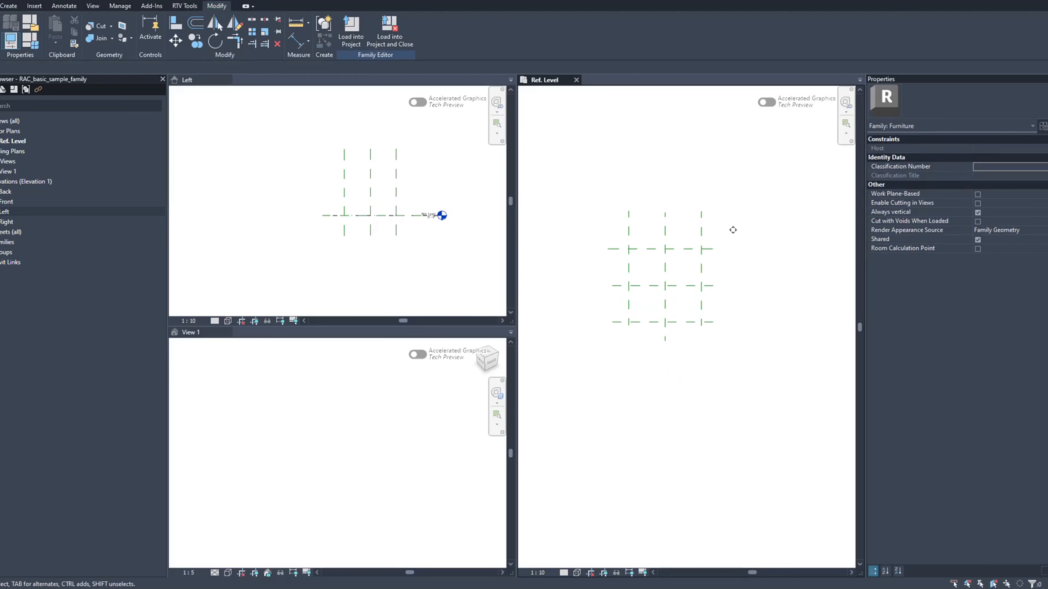
scroll(622, 307, up, 2)
scroll(617, 276, down, 1)
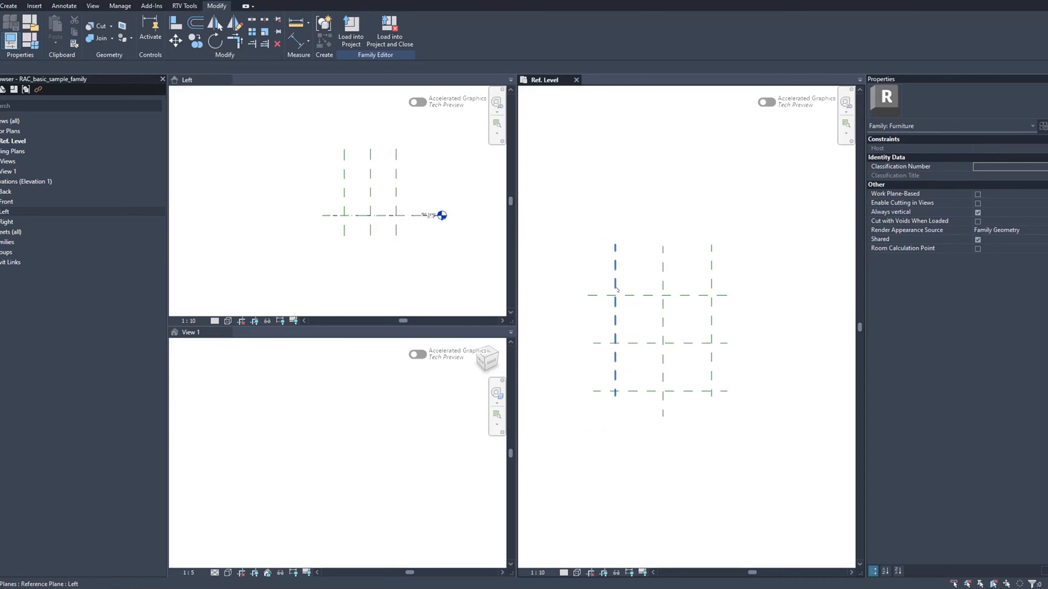
scroll(629, 307, up, 1)
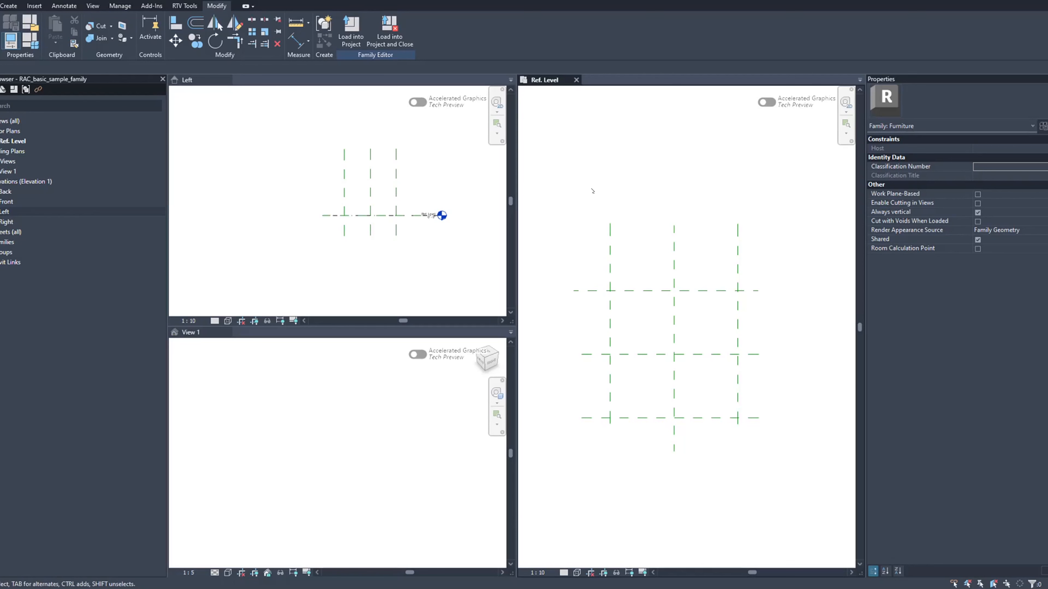
scroll(599, 255, down, 1)
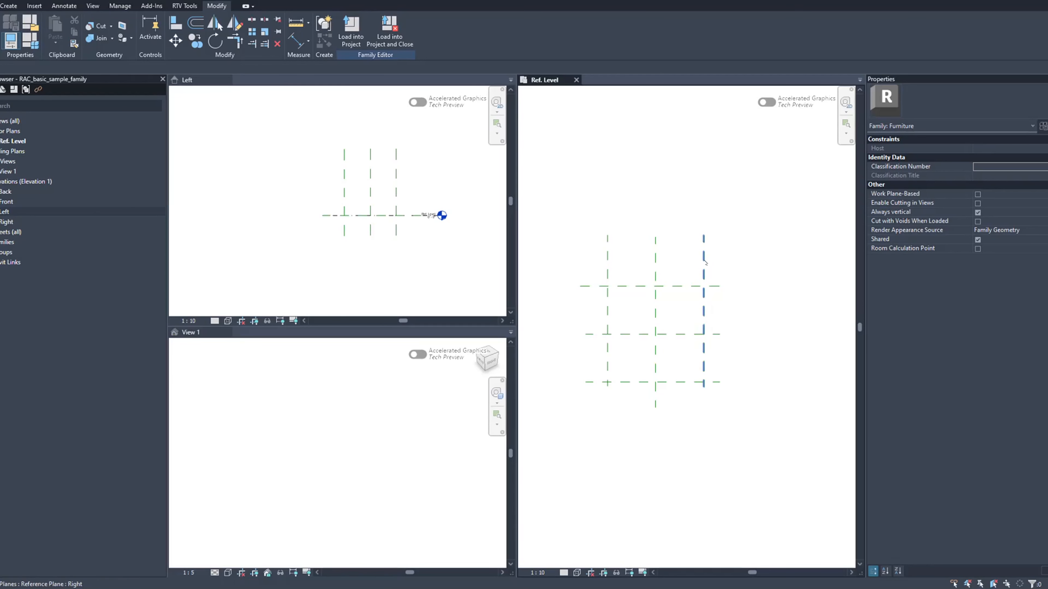
click(704, 260)
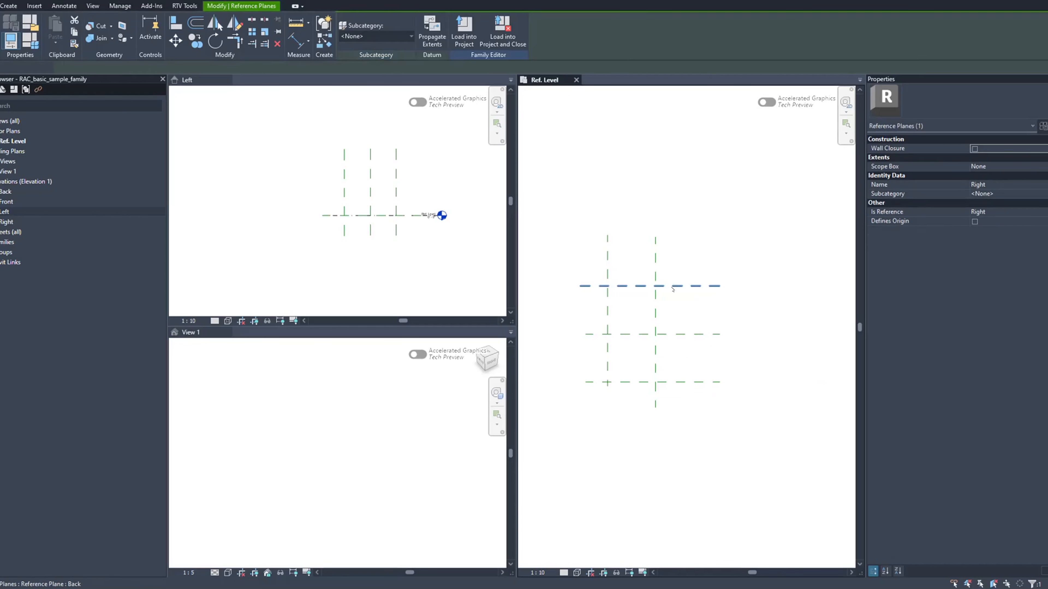
key(Delete)
Step: Examine the Left reference plane's properties and its temporary dimension to the vertical center plane
click(607, 264)
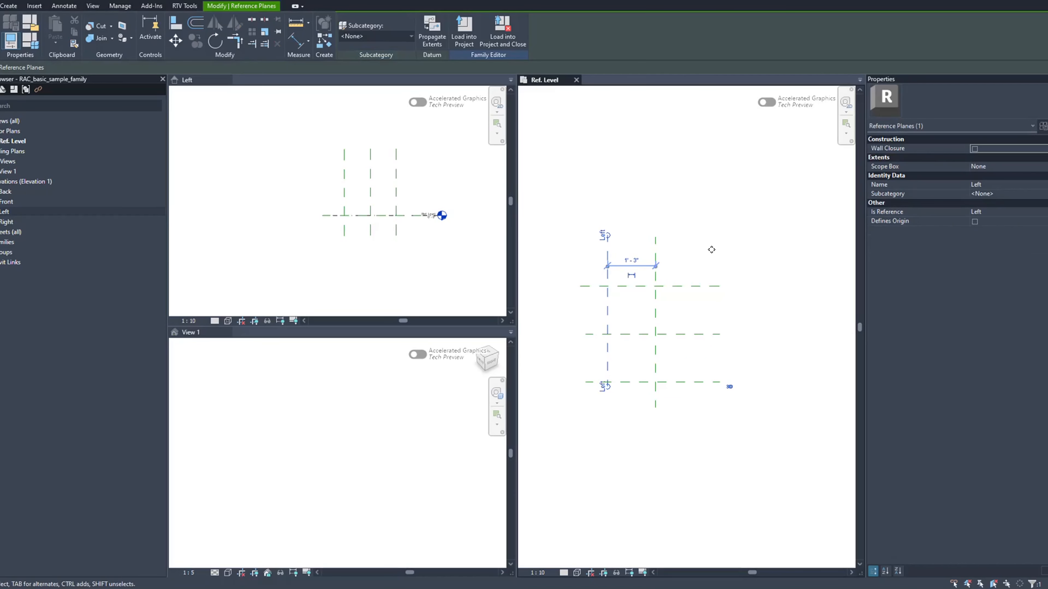
middle_drag(712, 250, 710, 234)
click(633, 199)
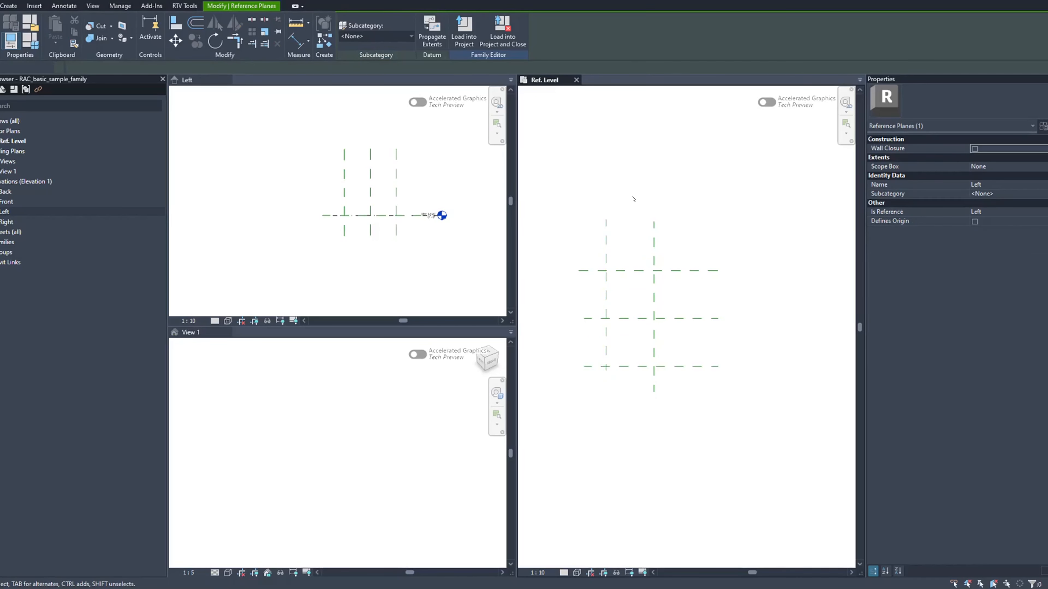
click(607, 253)
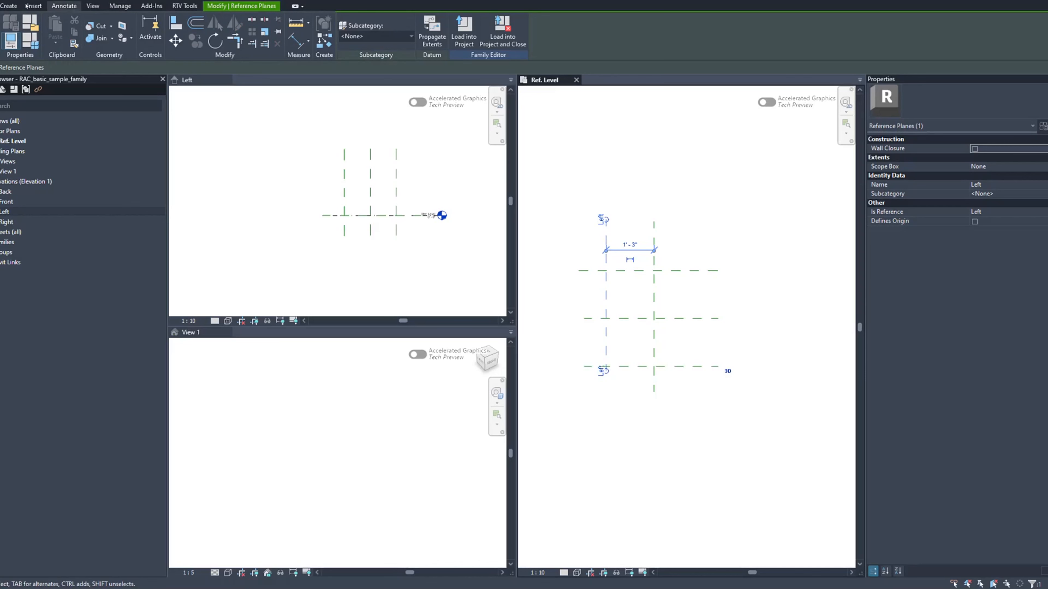
click(786, 194)
scroll(629, 271, up, 1)
click(598, 294)
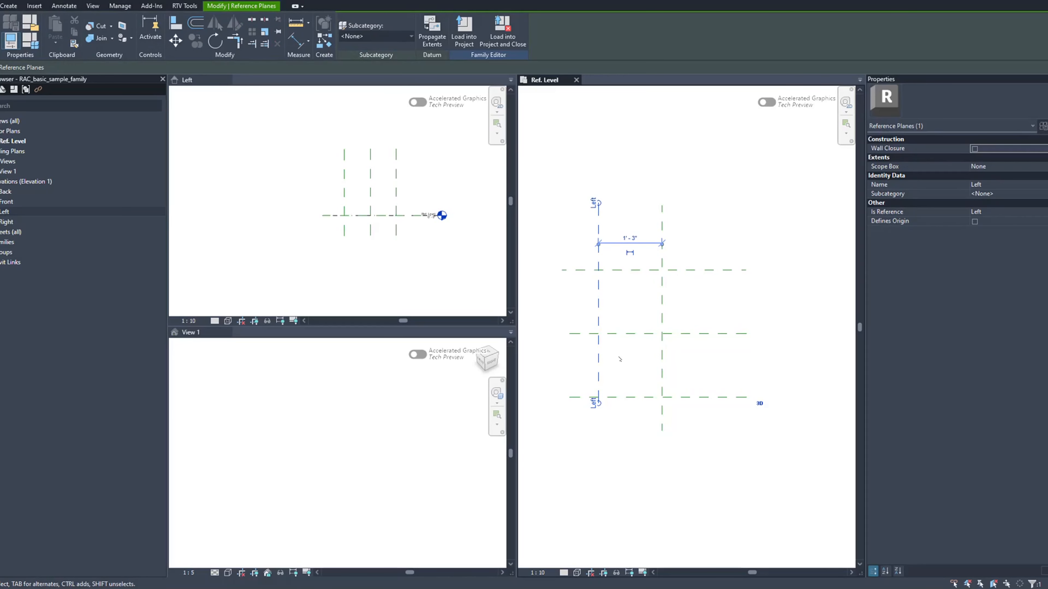
scroll(615, 284, up, 1)
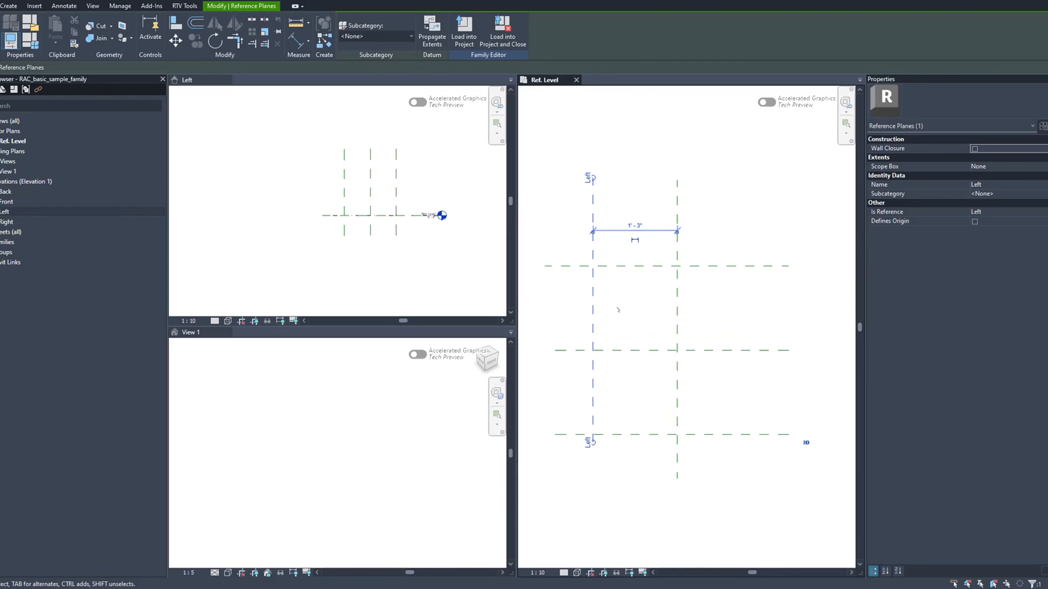
click(617, 311)
click(593, 213)
click(765, 241)
Step: Delete the Back and Front reference planes in the Ref. Level view
scroll(737, 267, down, 3)
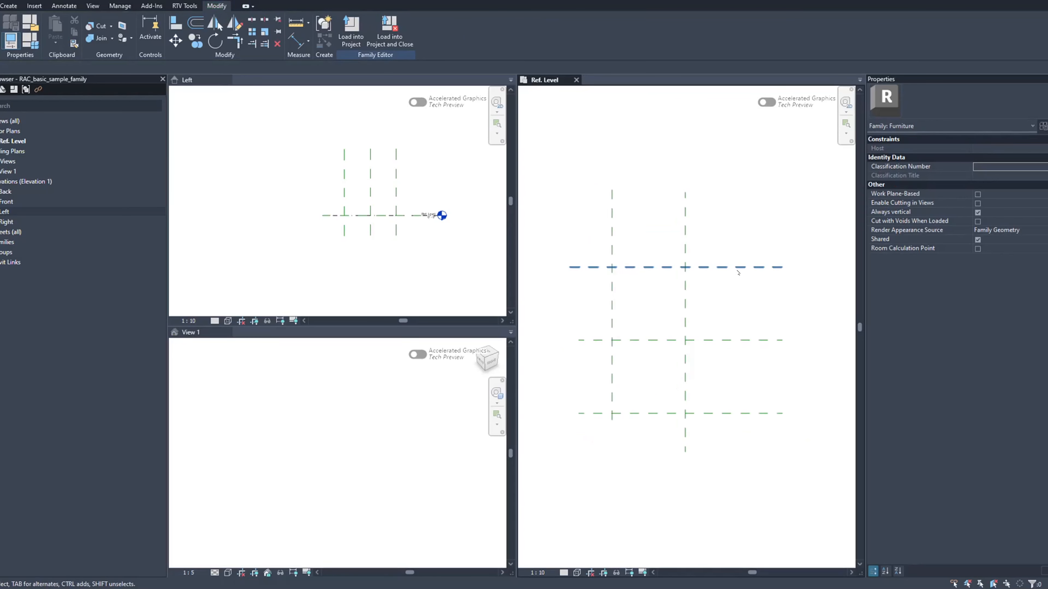
click(737, 268)
key(Delete)
click(740, 379)
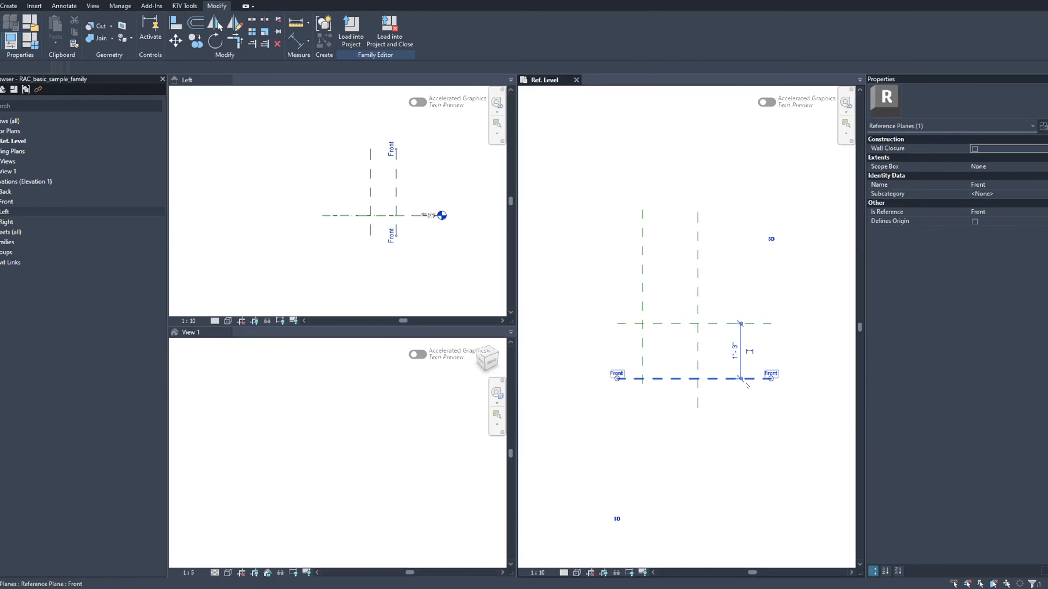
key(Delete)
Step: Delete the unnamed vertical Center (Left/Right) reference plane in the Ref. Level view
click(642, 245)
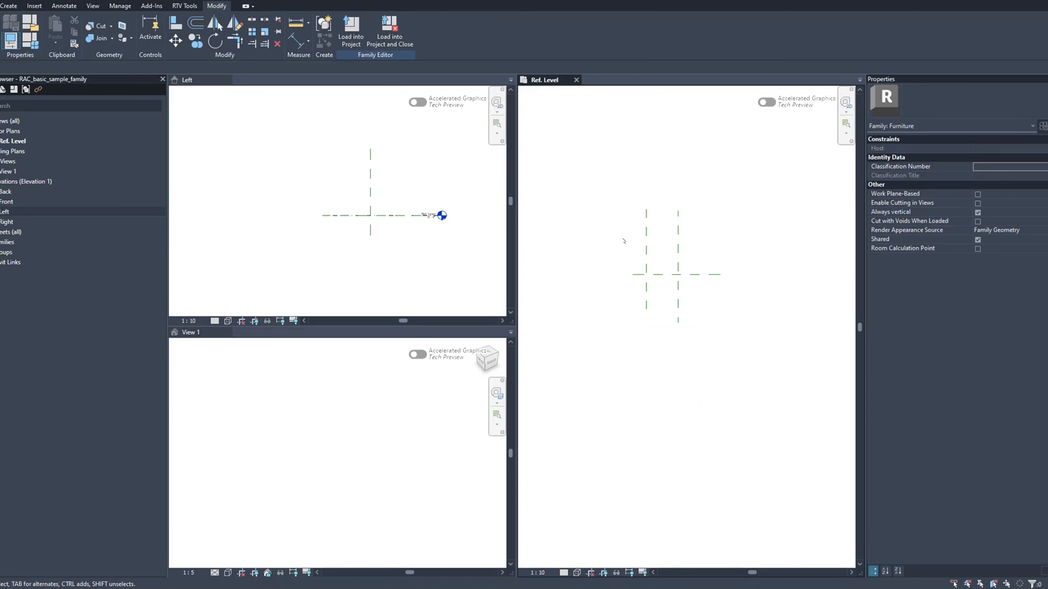
scroll(670, 242, up, 1)
click(666, 242)
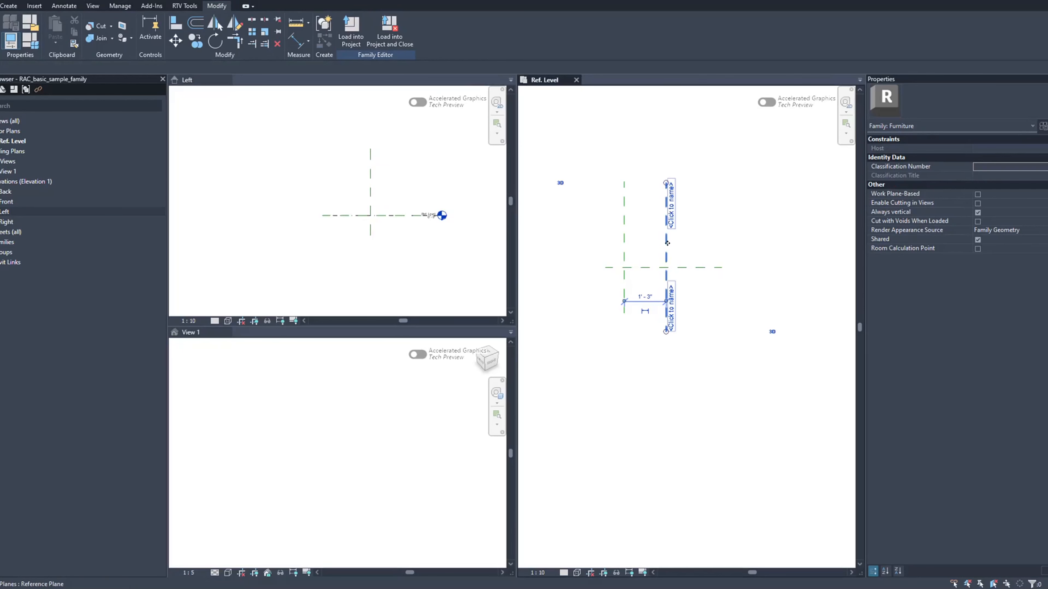
key(Delete)
Step: Move the Left reference plane so it crosses near the middle of the horizontal center plane
click(625, 238)
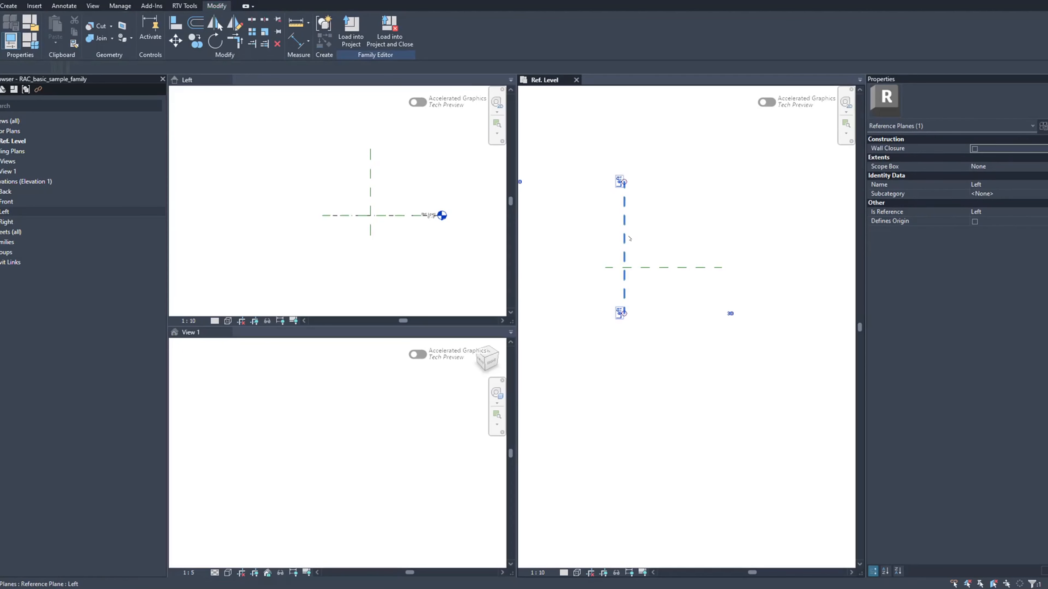
scroll(643, 239, up, 1)
middle_drag(671, 237, 624, 251)
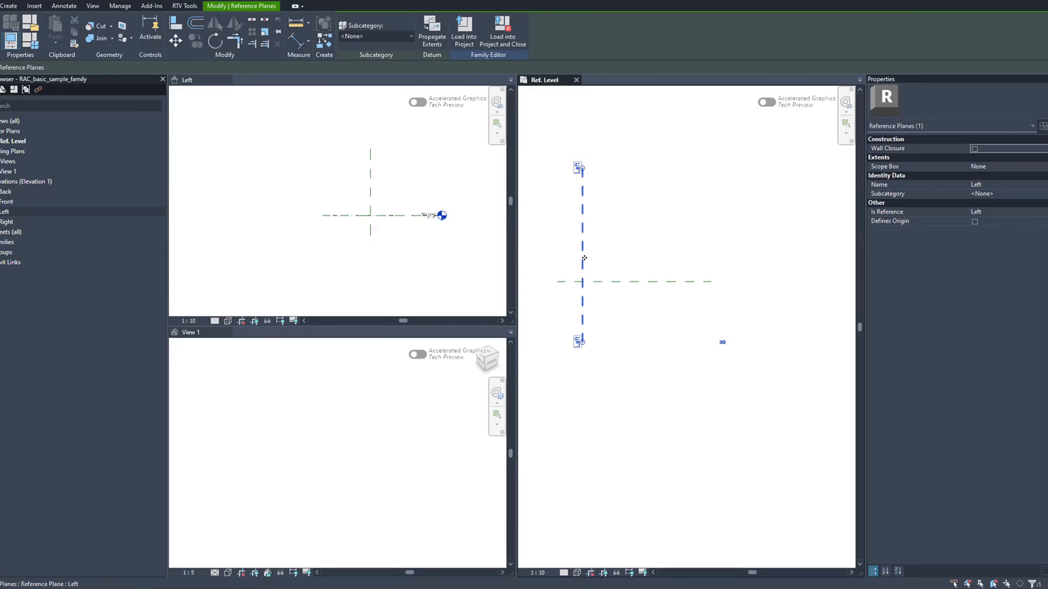
drag(585, 258, 637, 257)
click(676, 225)
Step: Move the horizontal Center (Front/Back) reference plane toward the back so it crosses the Left plane near its middle
scroll(672, 227, down, 2)
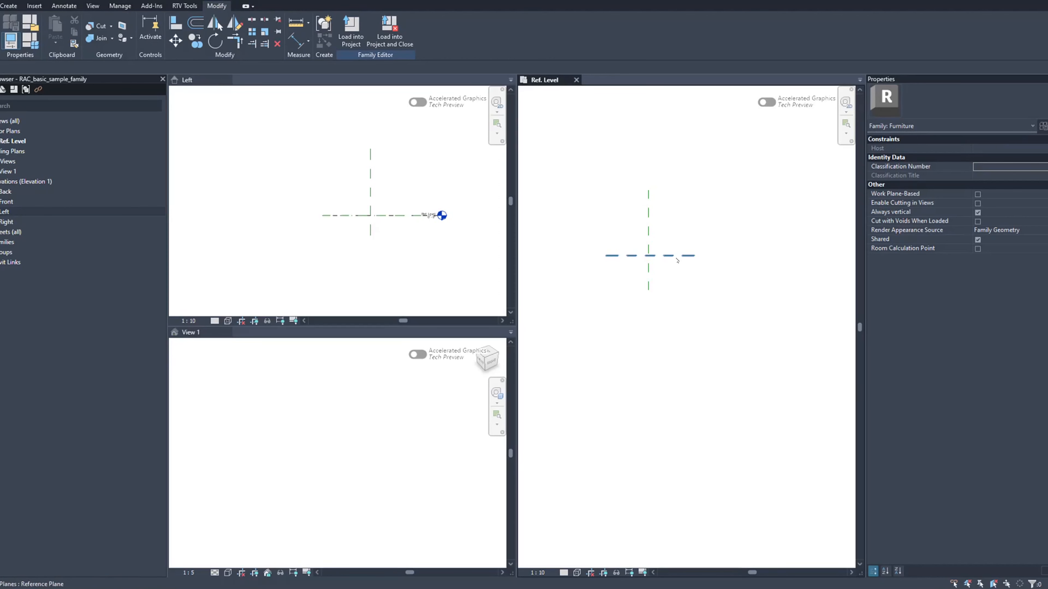
click(675, 256)
scroll(640, 239, up, 1)
scroll(601, 193, up, 1)
click(602, 195)
click(618, 268)
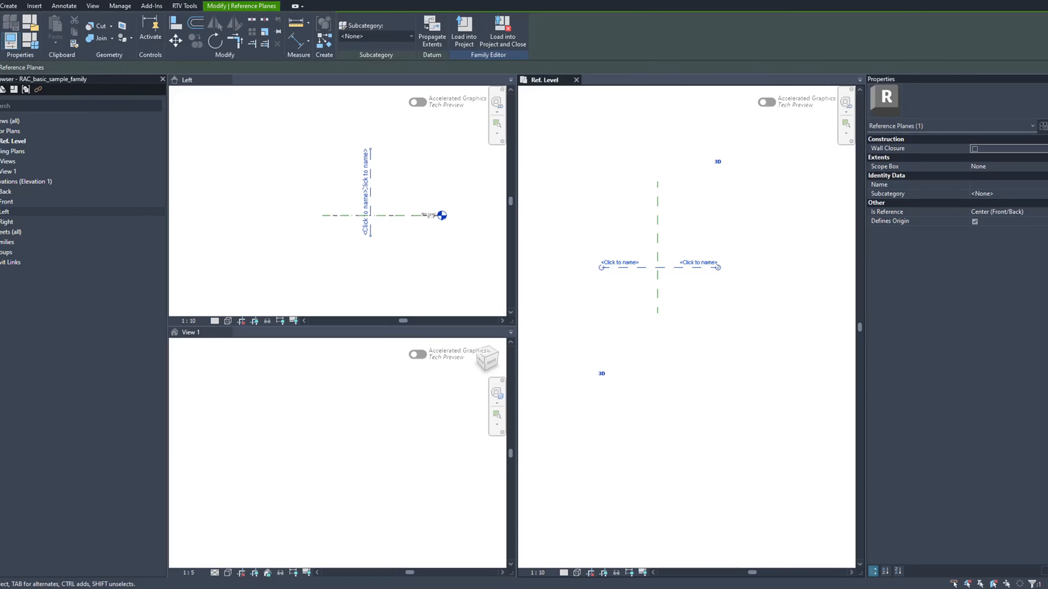
scroll(656, 257, up, 1)
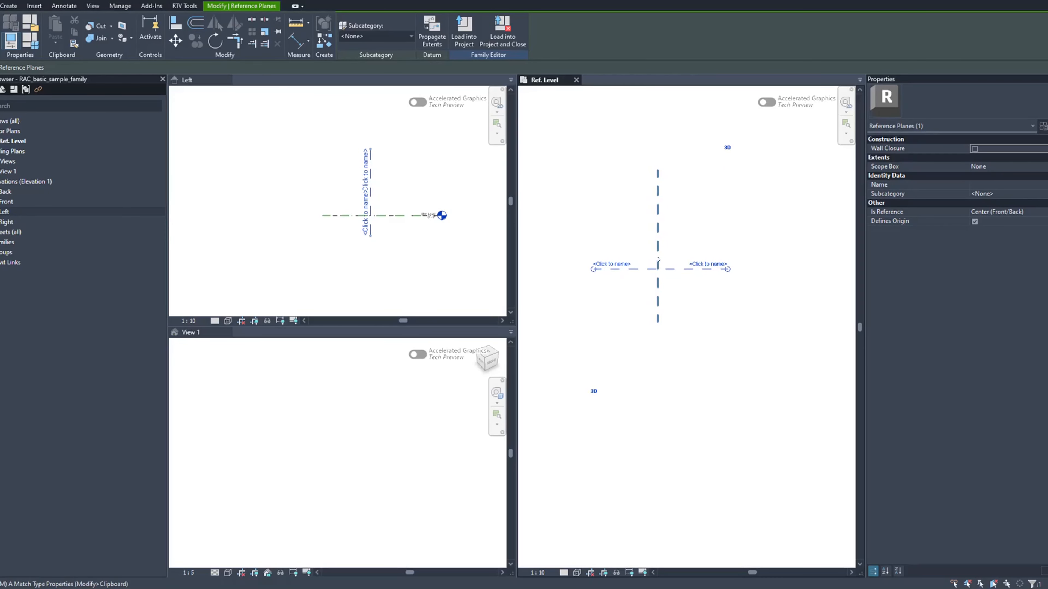
key(m)
key(v)
click(658, 269)
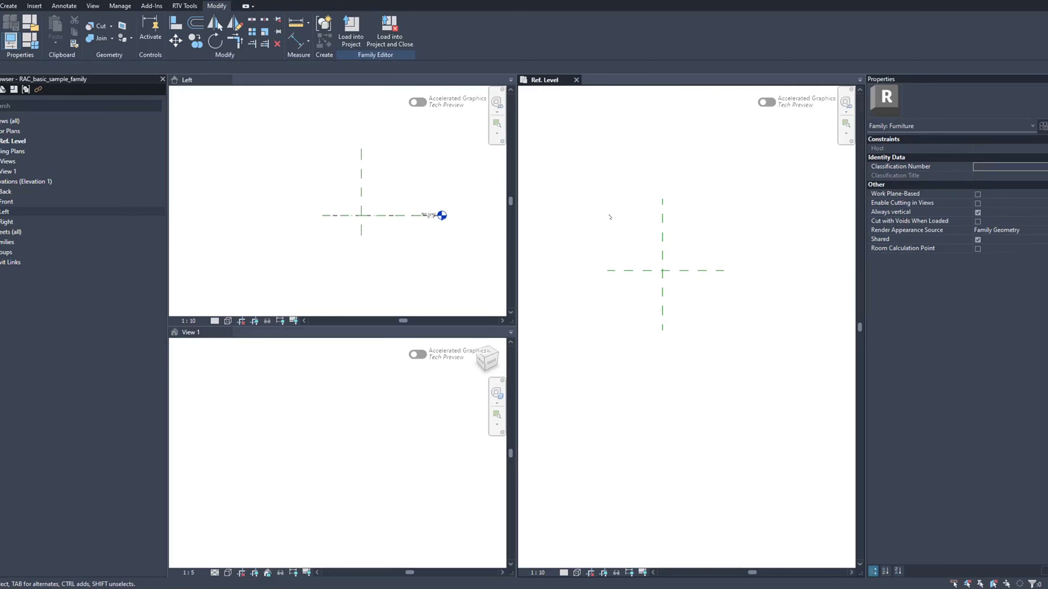
Step: Draw two horizontal reference planes in the Ref. Level view, about 2'-2" behind and 1'-9" in front of the center plane
middle_drag(609, 216, 612, 239)
click(9, 5)
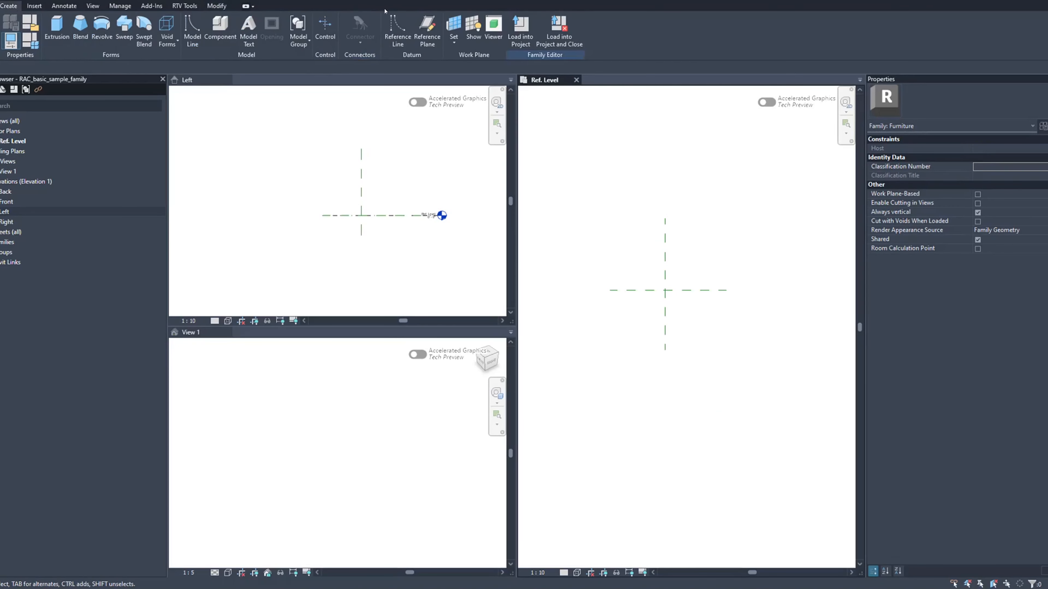
click(427, 36)
click(665, 219)
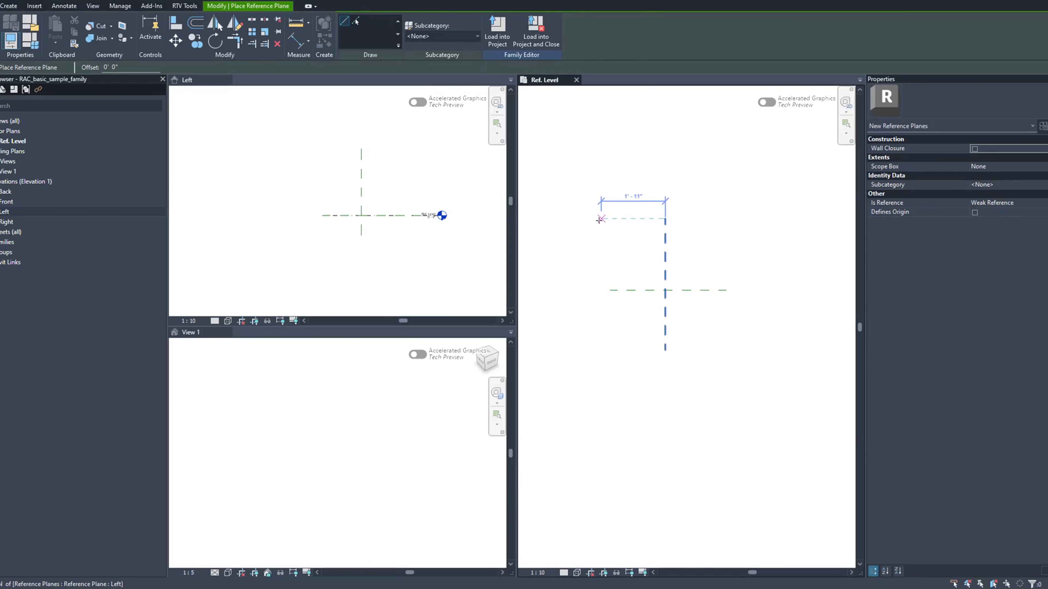
click(597, 223)
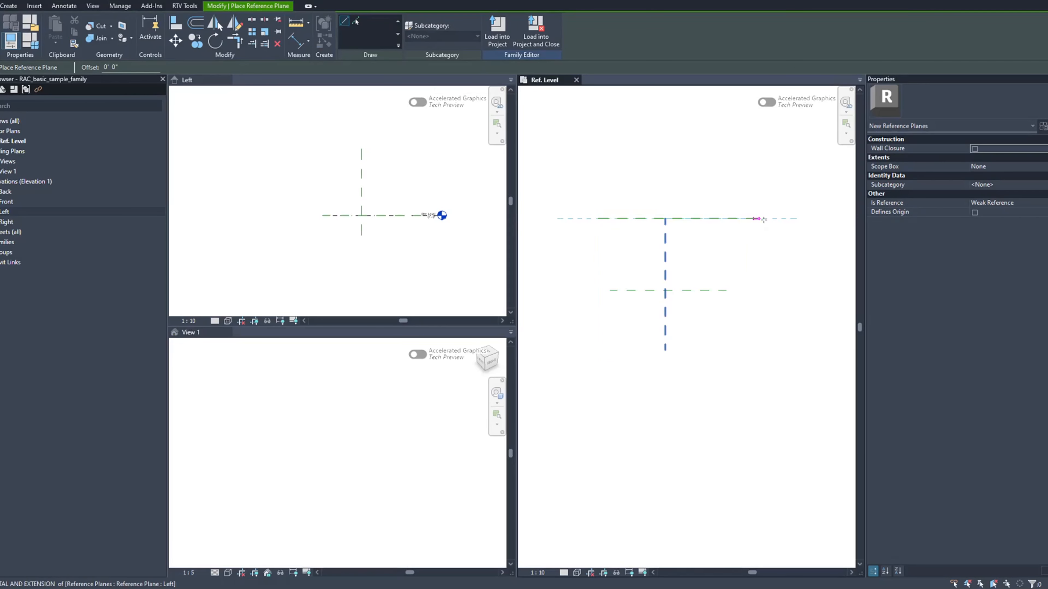
click(767, 220)
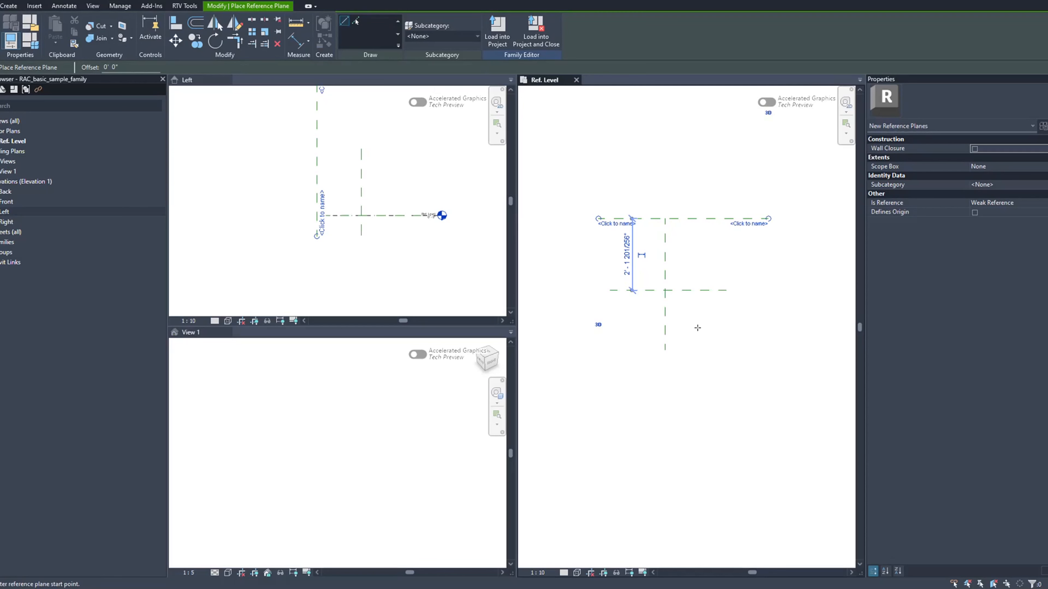
click(599, 350)
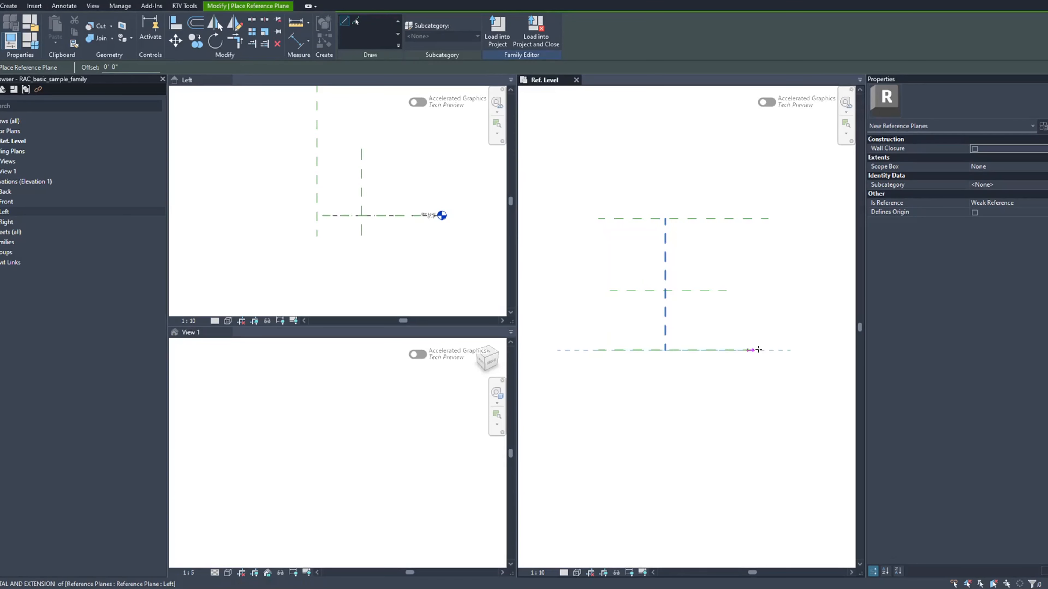
click(767, 350)
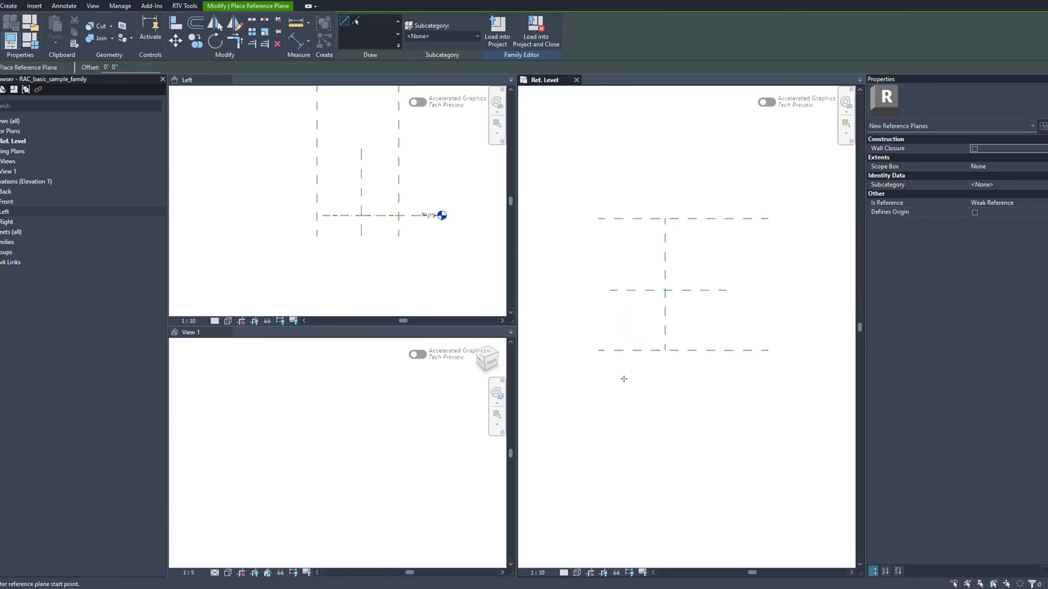
Step: Draw two vertical reference planes crossing the horizontal ones, about 1'-5" left and 2'-4" right of the middle vertical plane
click(618, 373)
click(618, 182)
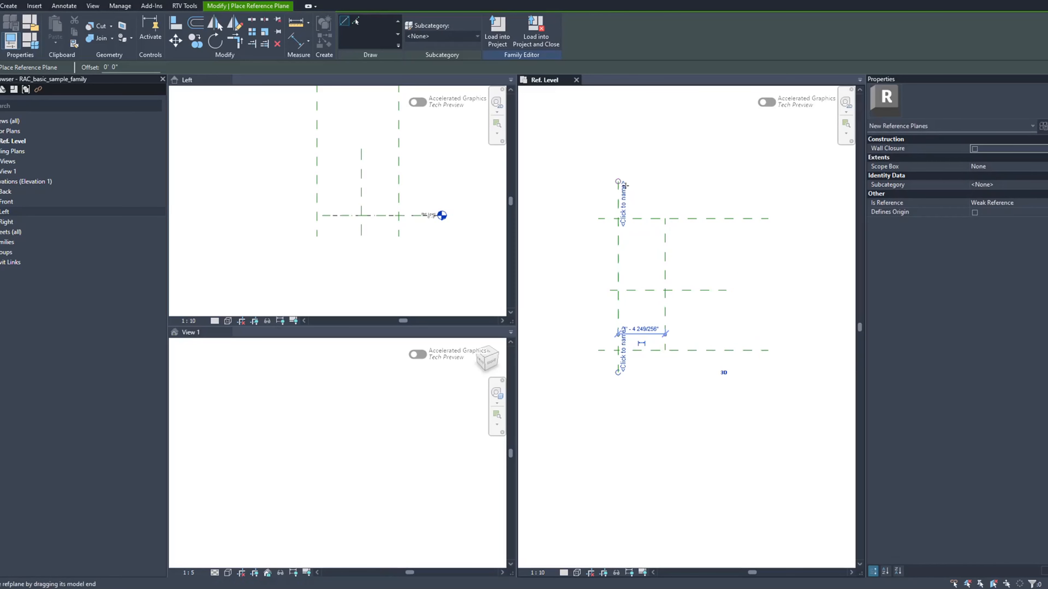
click(743, 372)
click(742, 189)
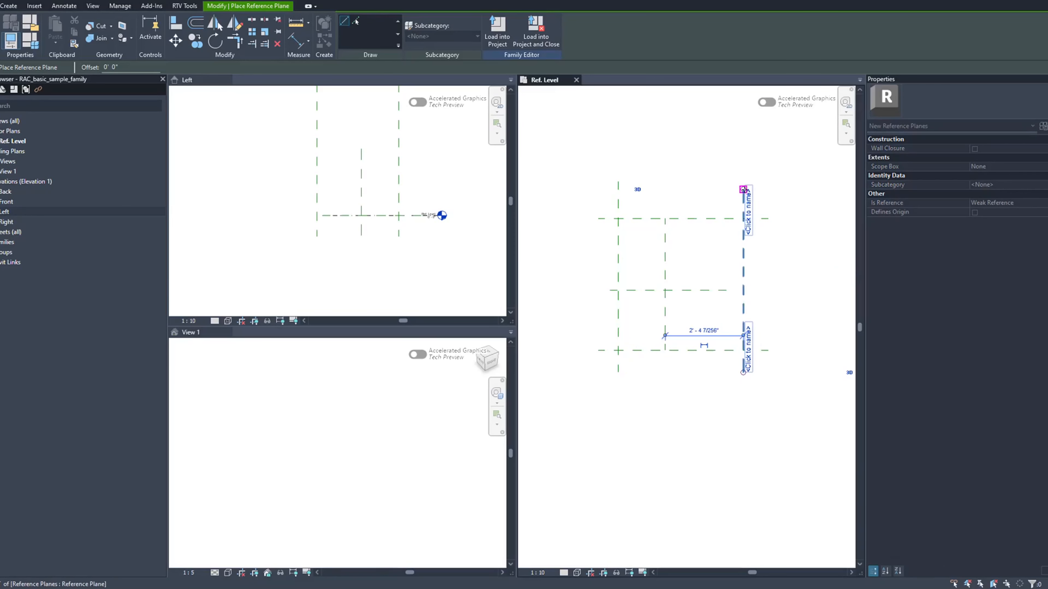
key(Escape)
key(Escape)
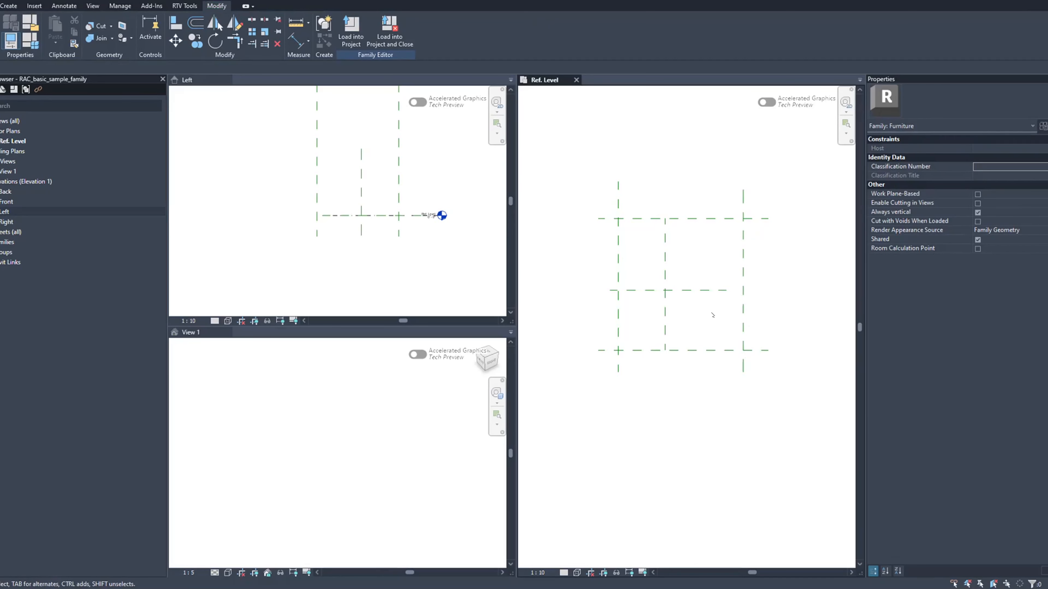
Step: Extend both ends of the horizontal center reference plane to line up with the ends of the front and back planes
click(721, 292)
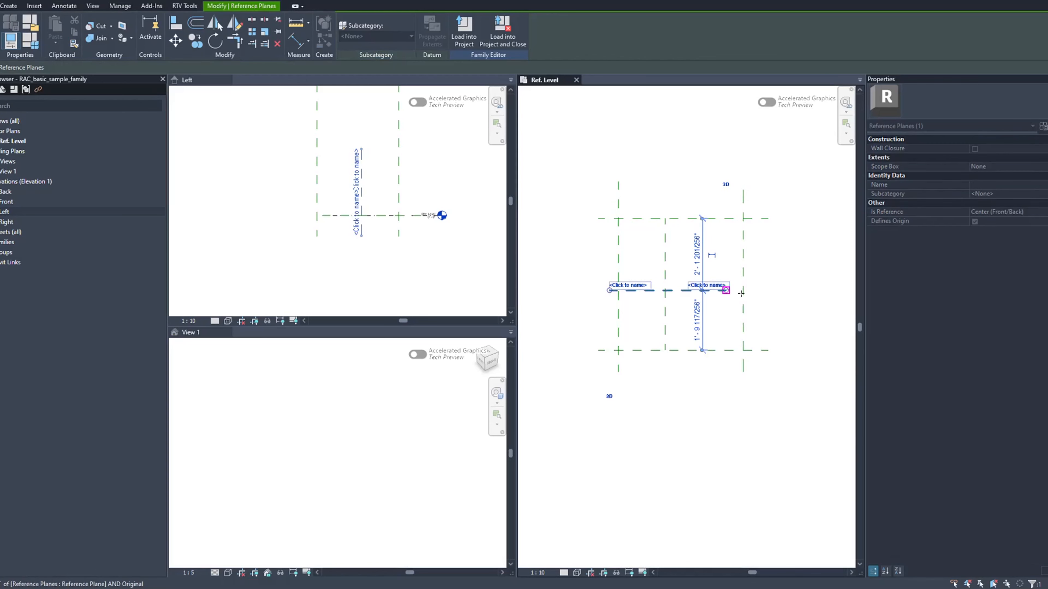
drag(768, 294, 769, 292)
mouse_move(609, 290)
mouse_down()
mouse_move(589, 287)
mouse_move(598, 290)
mouse_up()
click(692, 411)
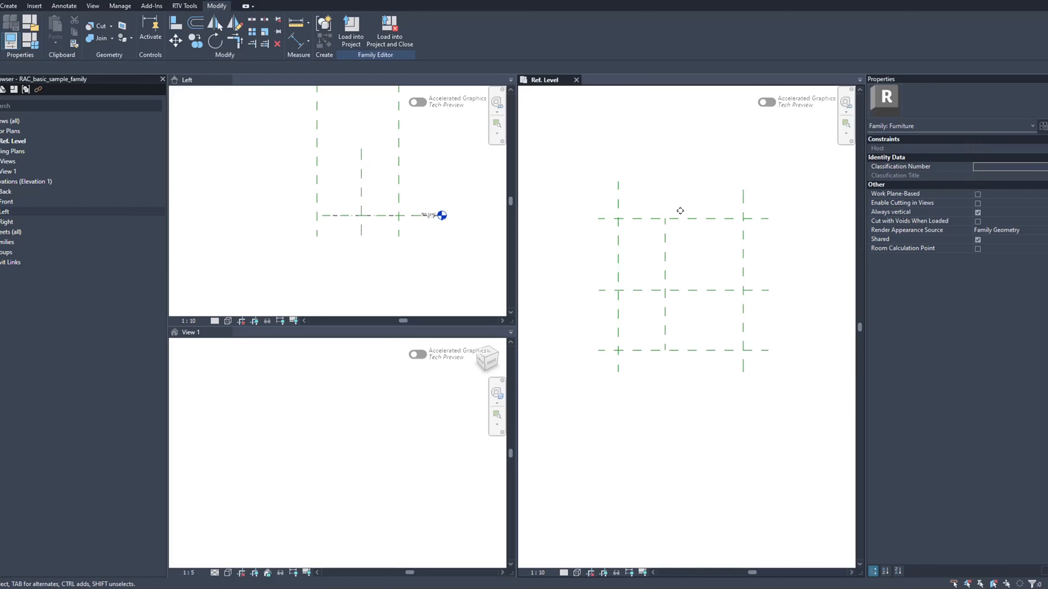
Step: Set the Is Reference property of the outer vertical reference planes to Left and Right according to their sides
scroll(618, 174, down, 2)
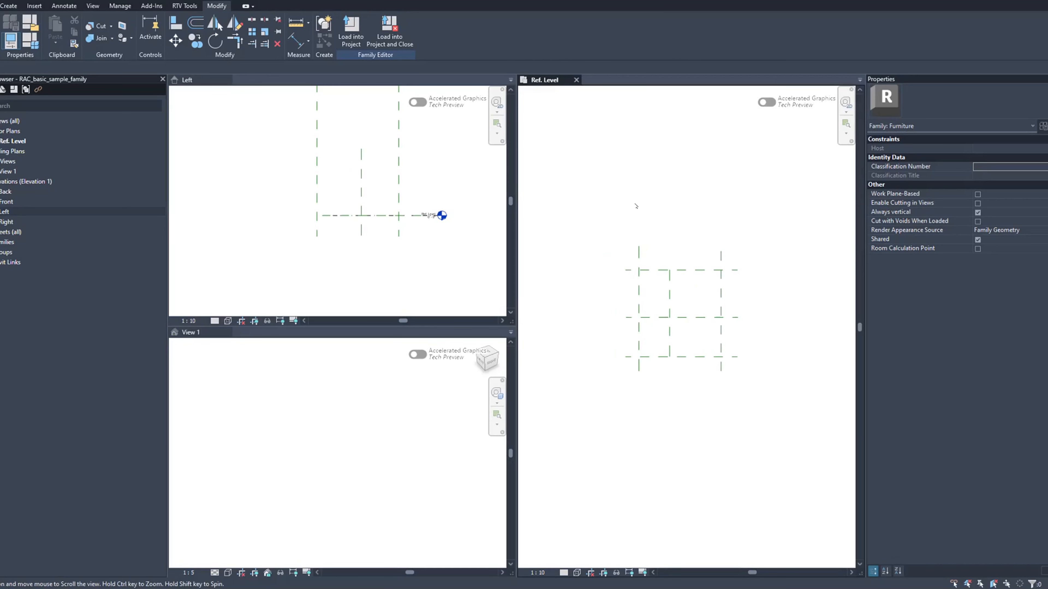
scroll(636, 206, up, 2)
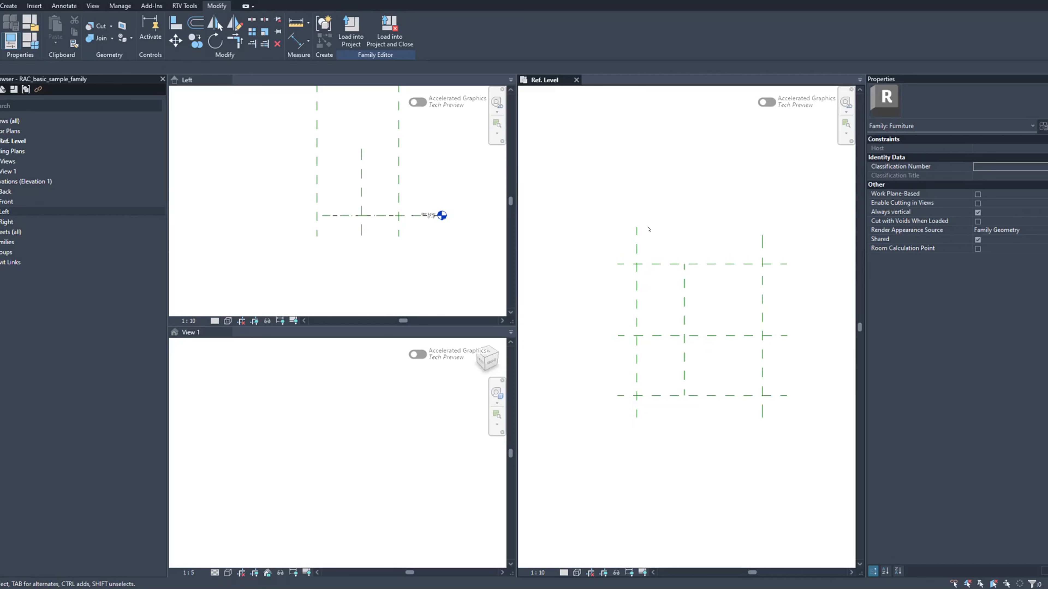
click(636, 243)
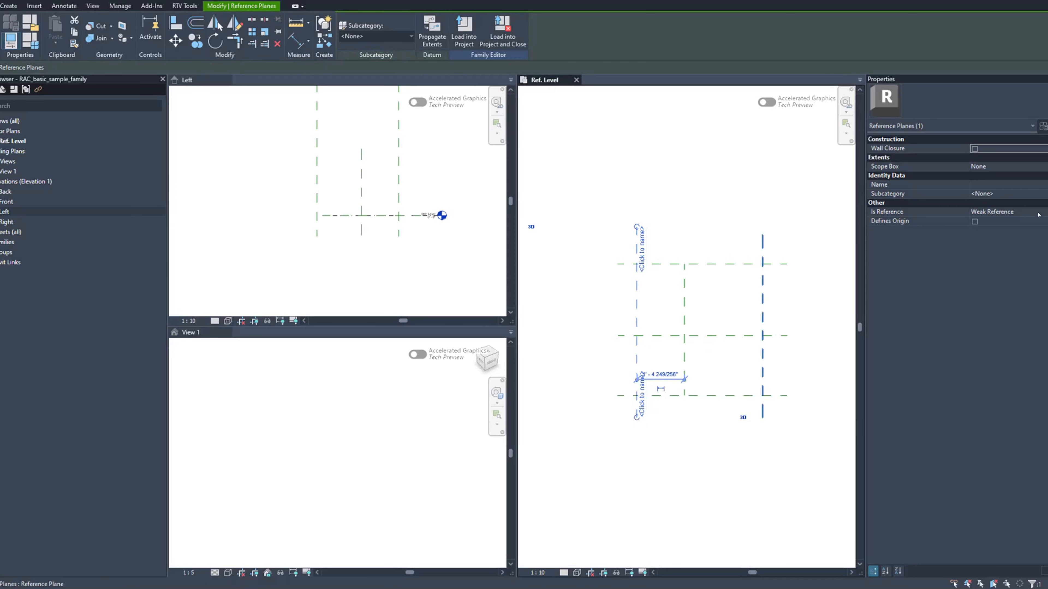
click(1003, 211)
click(989, 237)
click(763, 247)
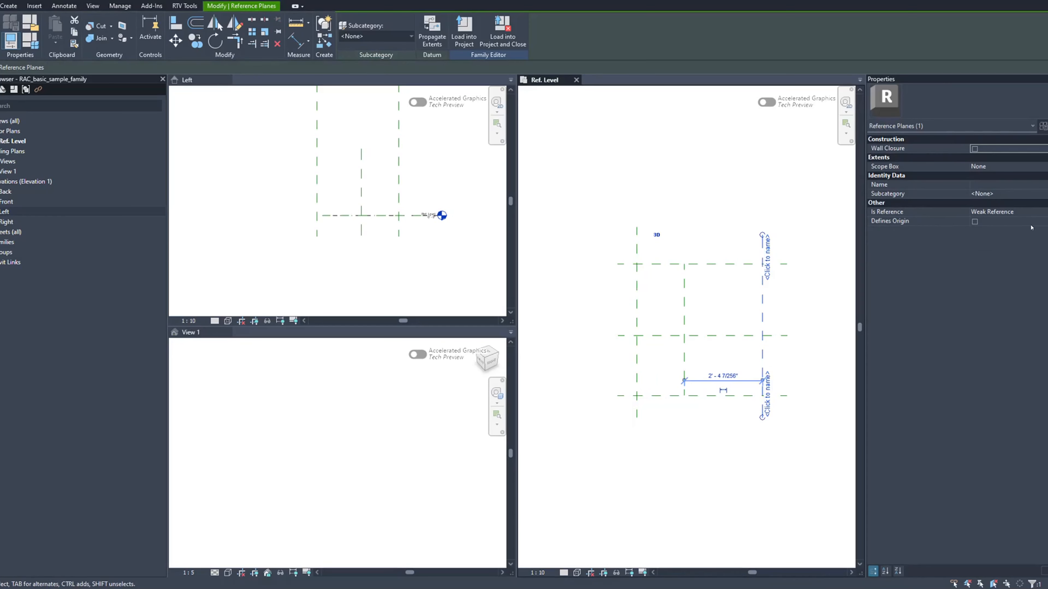
click(1003, 212)
click(989, 251)
Step: Set the Is Reference property of the two outer horizontal reference planes to match their back and front positions
click(725, 264)
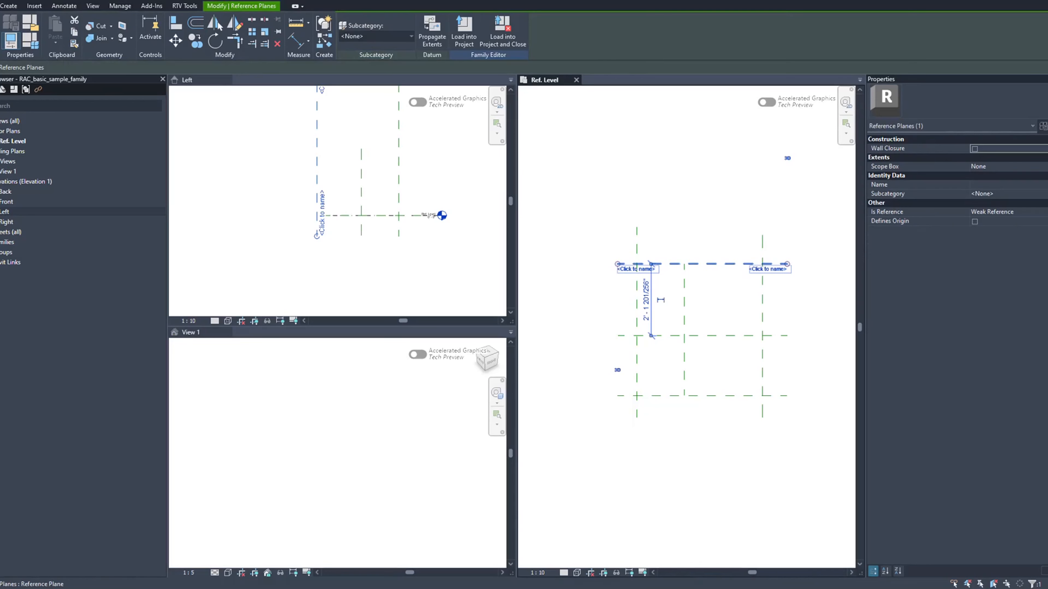
click(1002, 212)
scroll(984, 237, down, 1)
click(984, 237)
key(Escape)
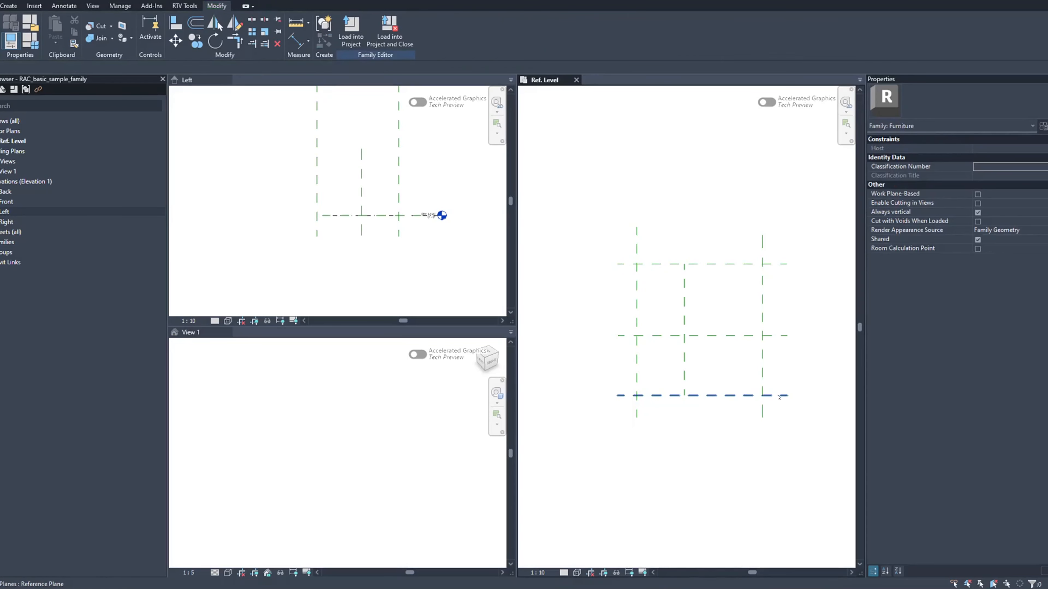
click(758, 396)
click(1002, 211)
click(984, 251)
key(Escape)
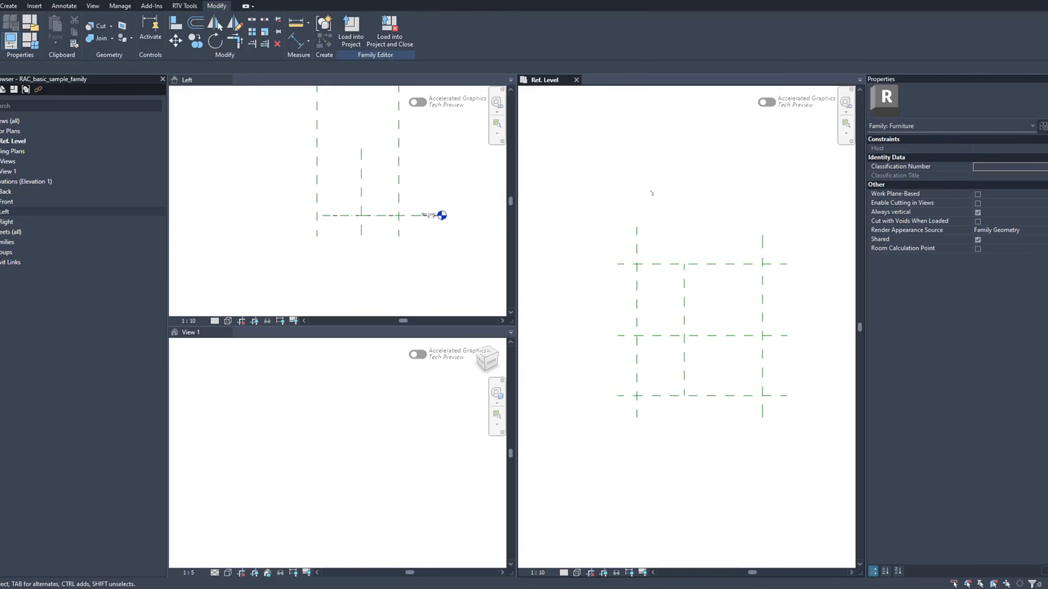
scroll(649, 291, up, 1)
middle_drag(649, 291, 613, 276)
scroll(612, 275, up, 3)
scroll(628, 221, down, 2)
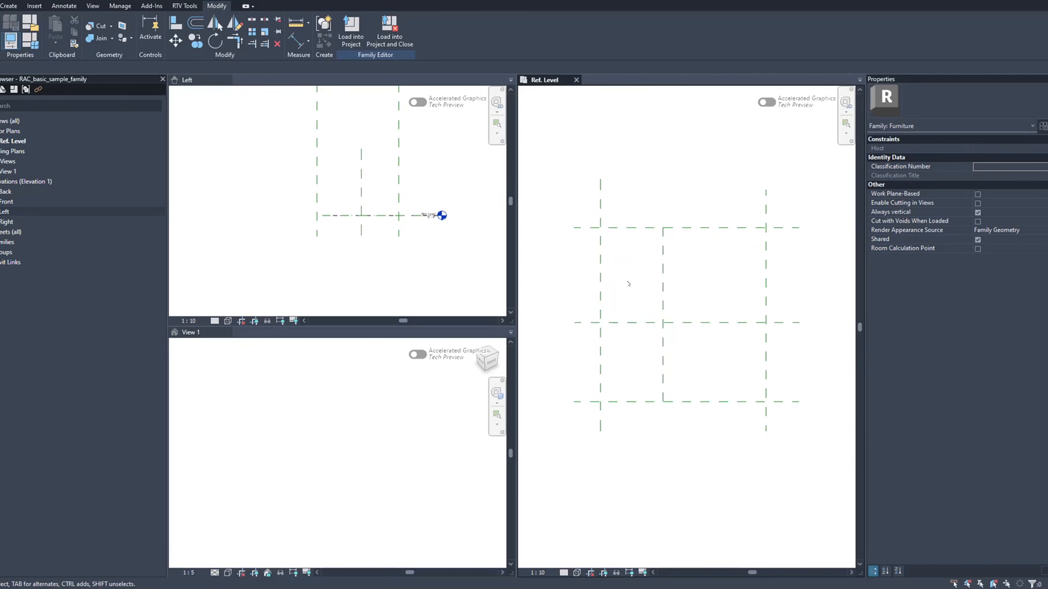
scroll(628, 284, down, 2)
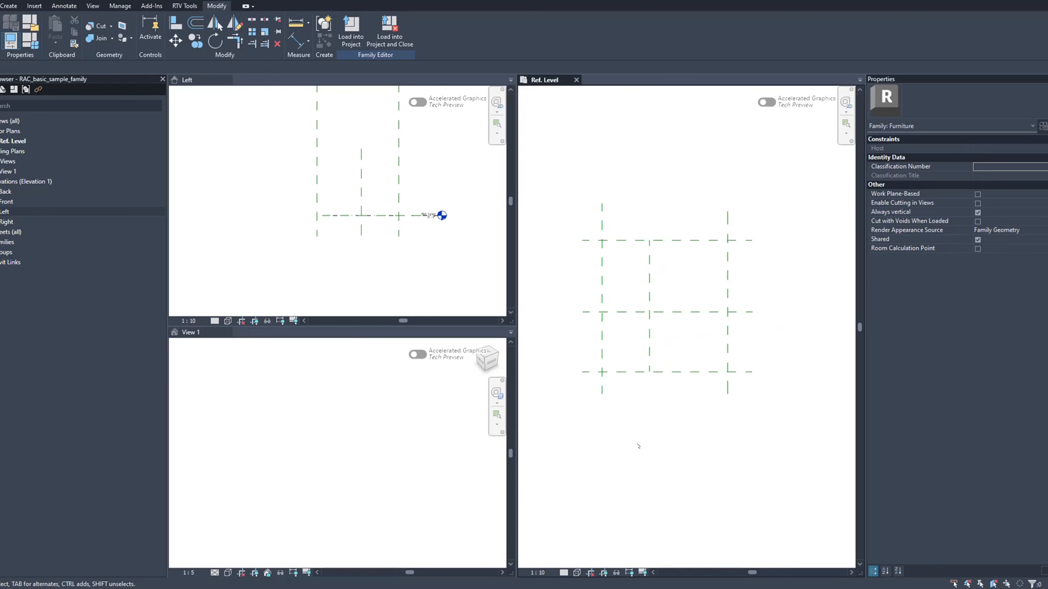
middle_drag(640, 171, 660, 183)
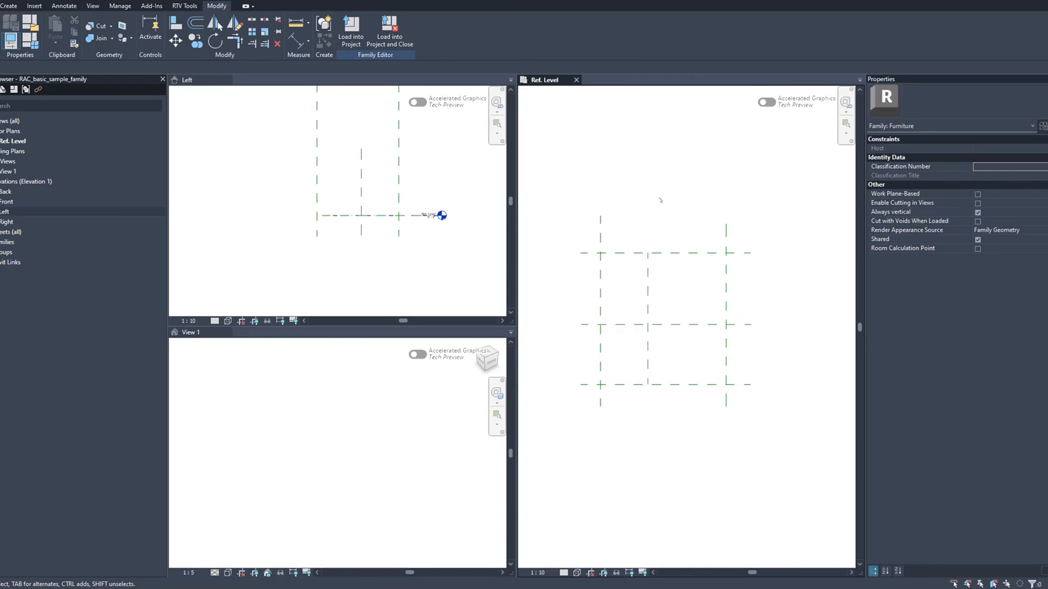
Step: Extend both ends of the middle vertical reference plane beyond the back and front horizontal planes
click(648, 276)
drag(648, 253, 648, 215)
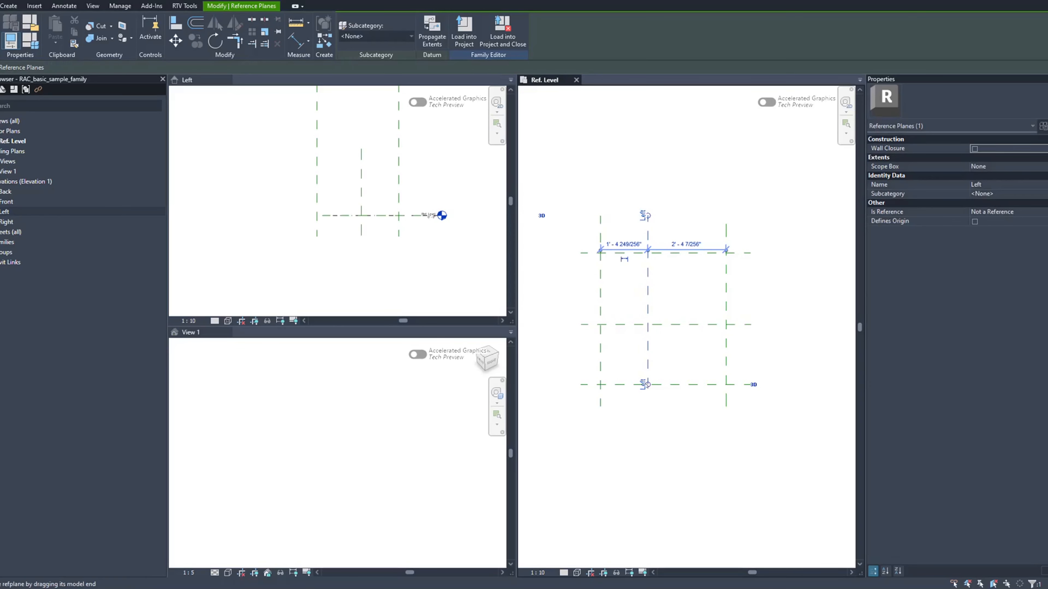
drag(645, 384, 648, 417)
Step: Adjust the ends of the outer left and right reference planes so they line up with the middle vertical plane's ends
click(602, 412)
click(601, 411)
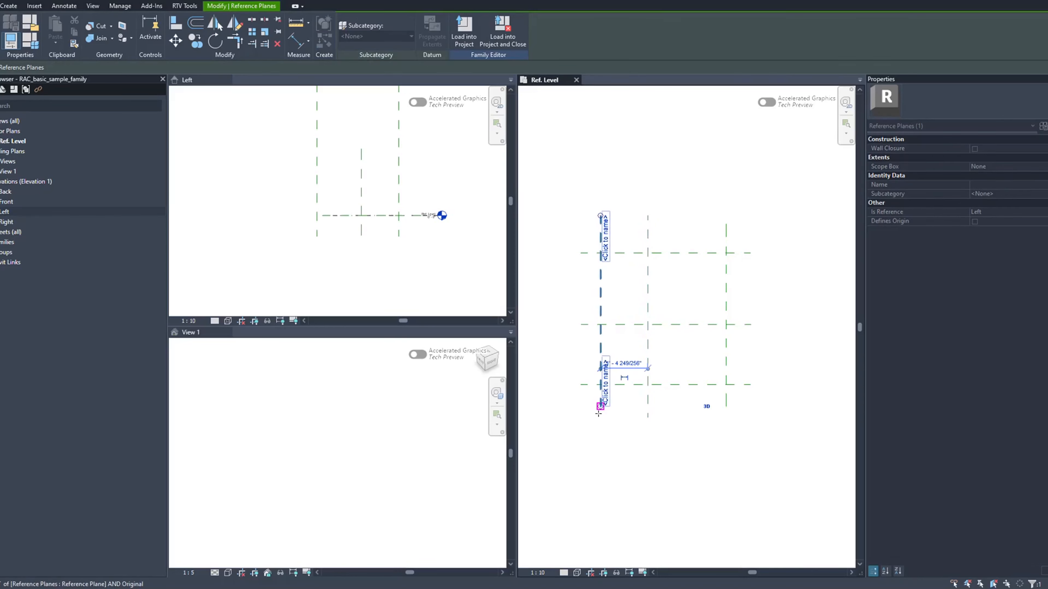
click(723, 414)
drag(722, 414, 725, 417)
click(682, 194)
click(726, 230)
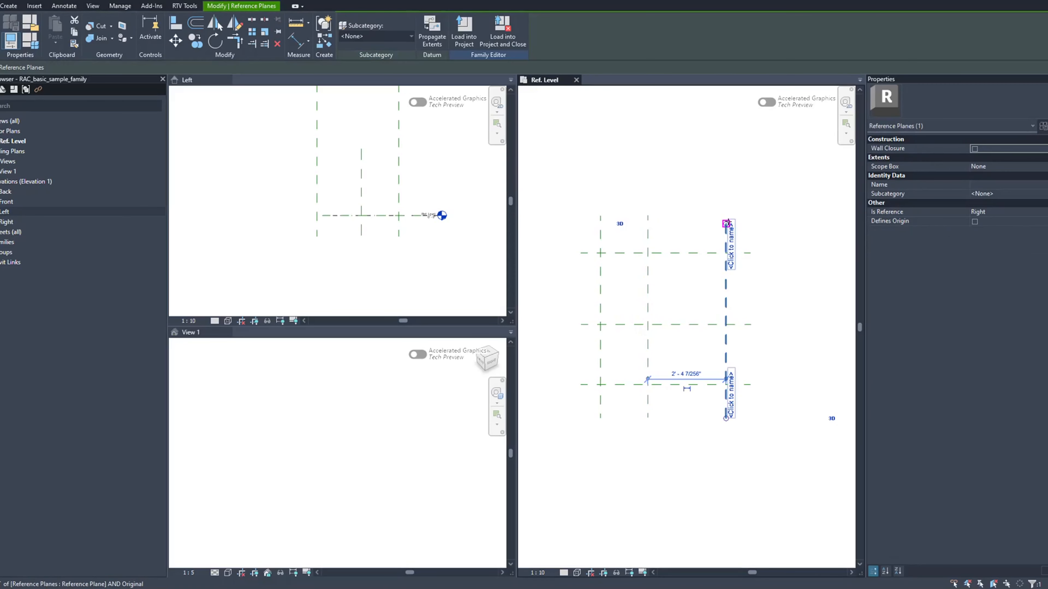
drag(726, 224, 726, 215)
click(671, 181)
Step: Place an aligned dimension string across the three vertical reference planes and constrain its segments to be equal
scroll(655, 190, down, 1)
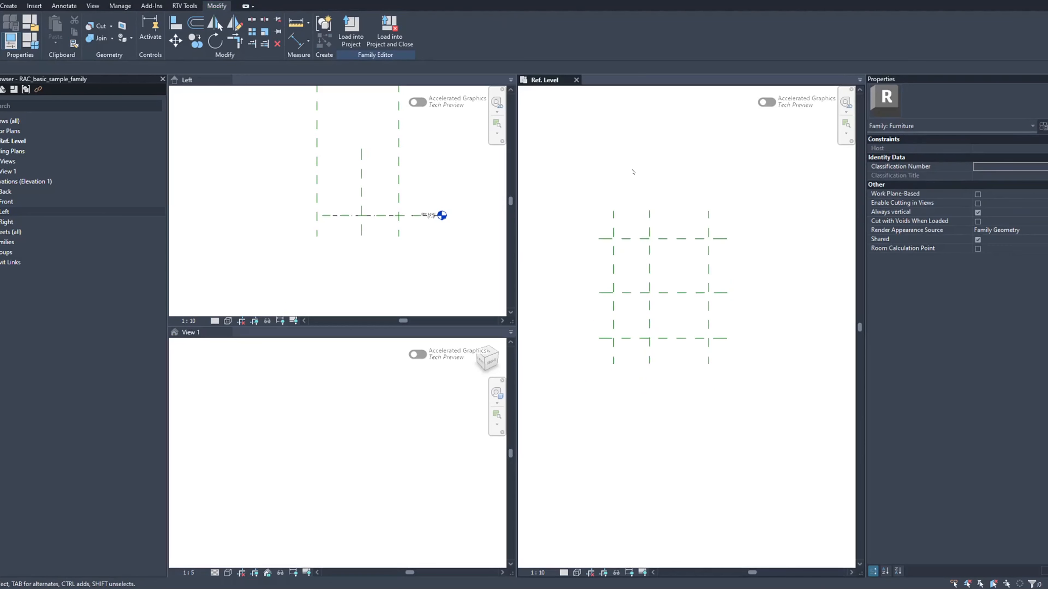
middle_drag(632, 168, 632, 190)
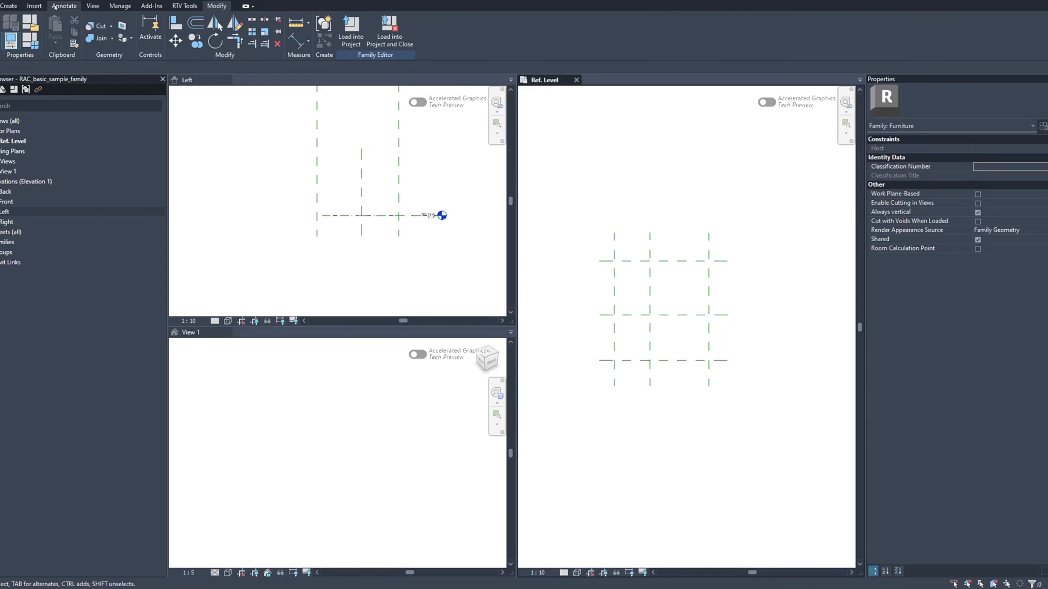
click(56, 7)
click(13, 25)
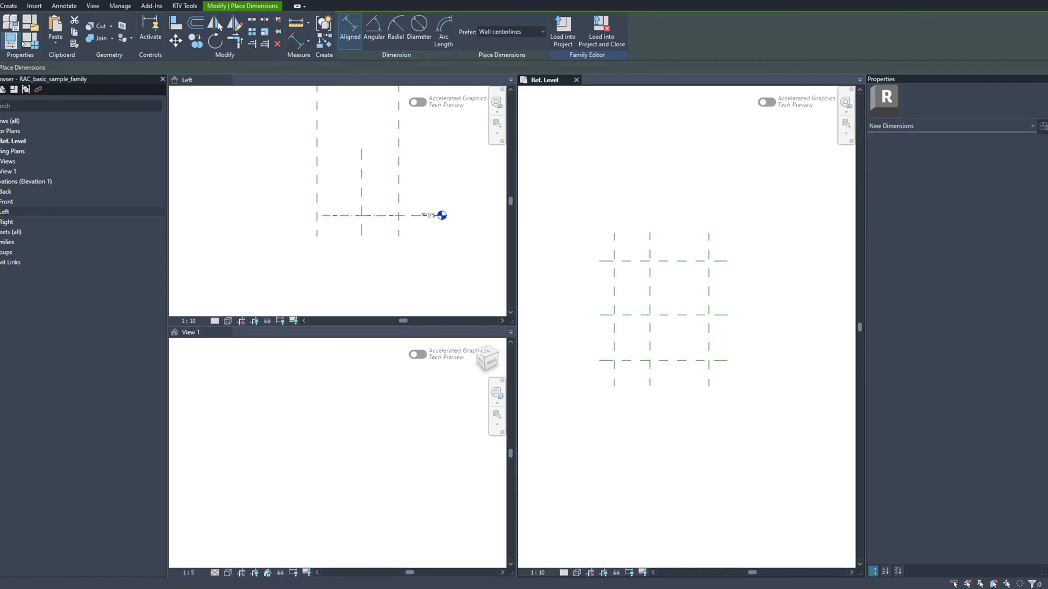
click(614, 252)
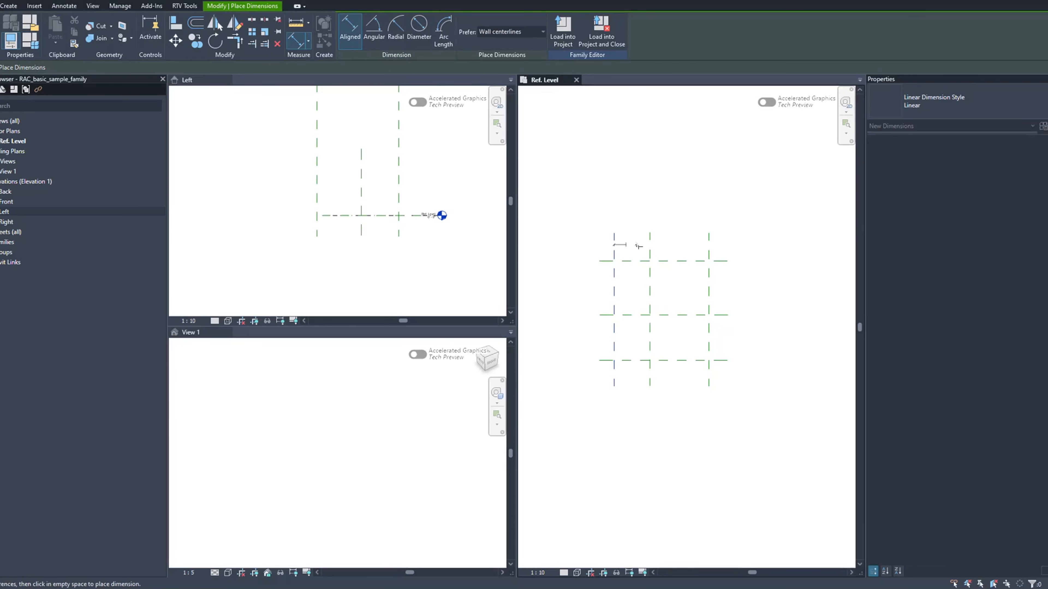
click(651, 240)
click(709, 228)
click(732, 214)
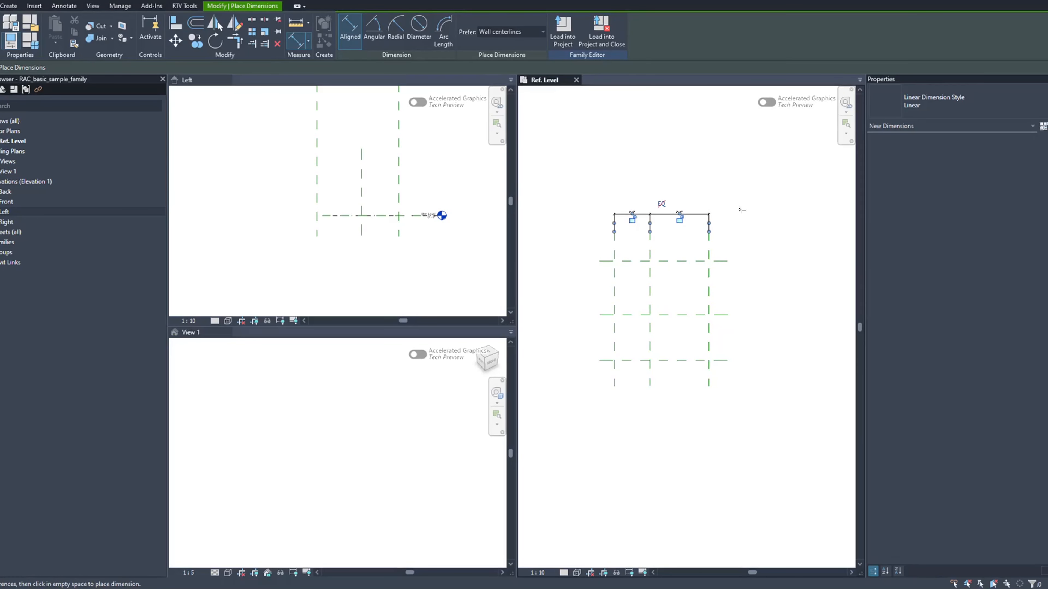
click(661, 206)
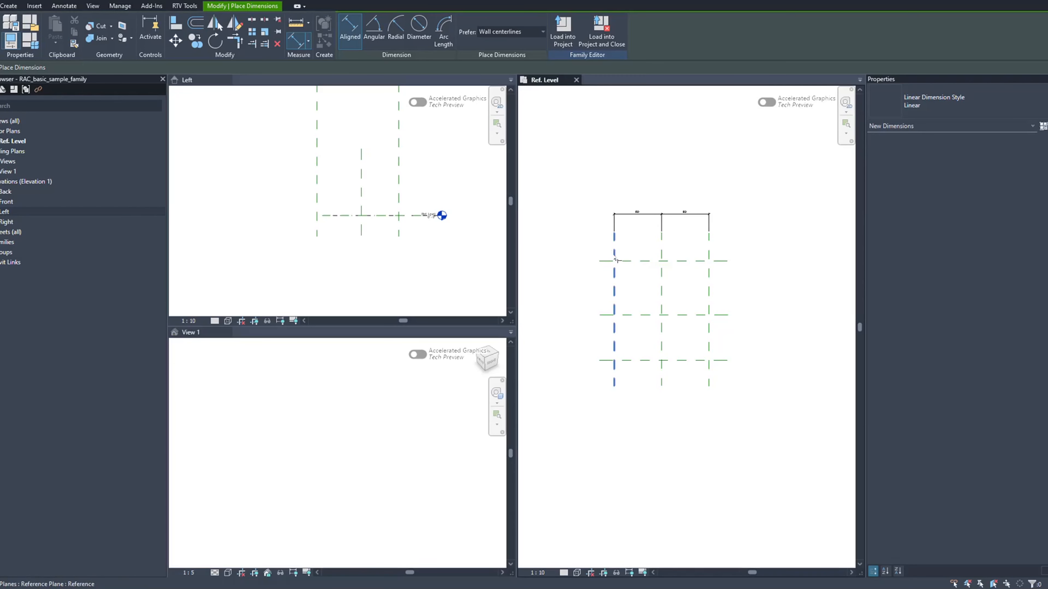
Step: Place an overall aligned dimension between the outer left and right reference planes, above the EQ dimension string
click(614, 260)
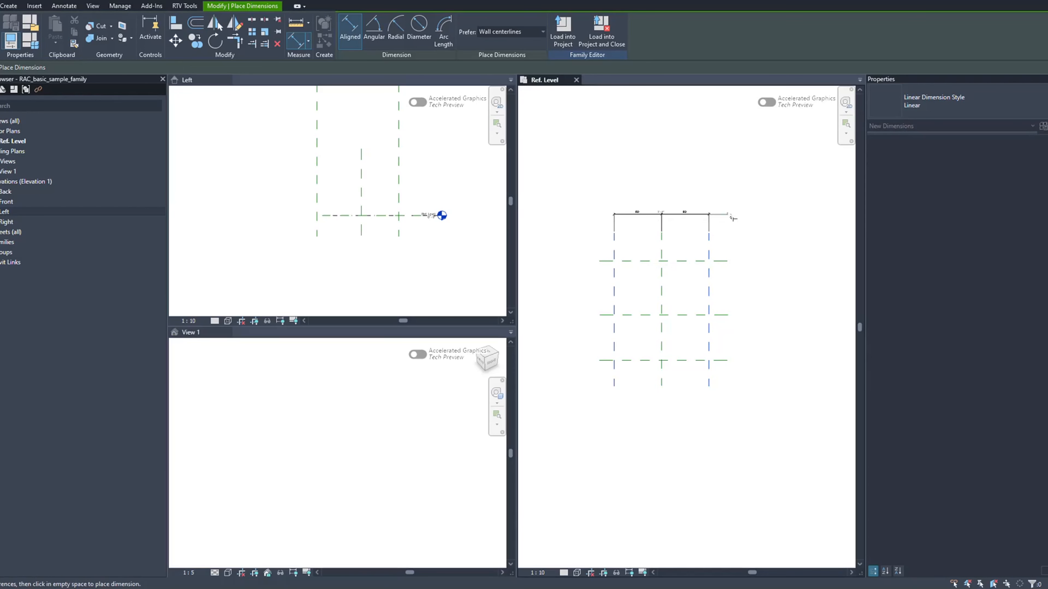
click(733, 205)
scroll(648, 204, up, 5)
scroll(648, 204, down, 1)
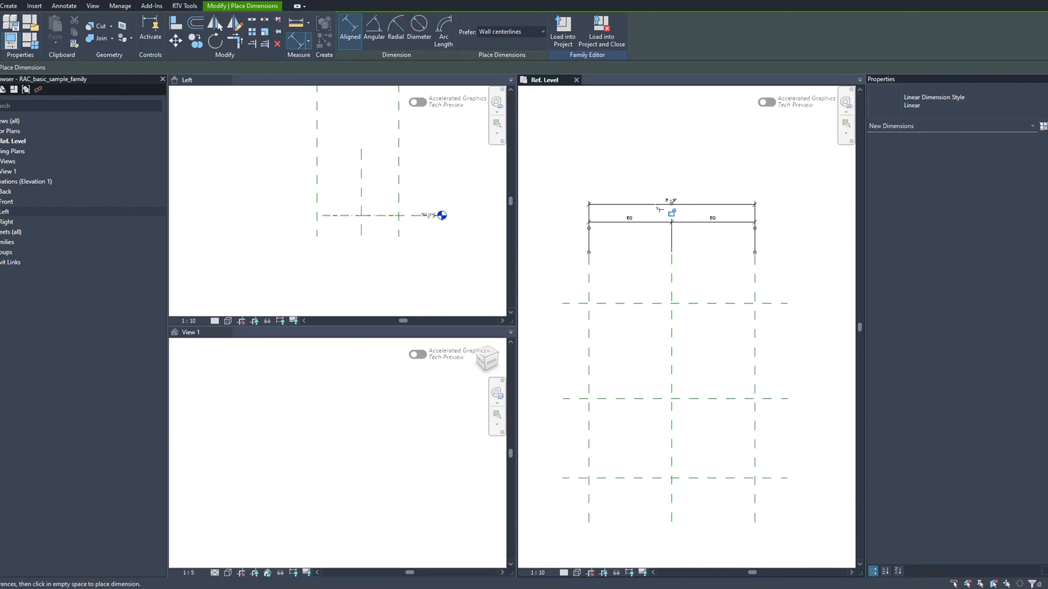
Step: Place an aligned dimension string across the three horizontal reference planes, to the right of the grid
scroll(659, 209, down, 3)
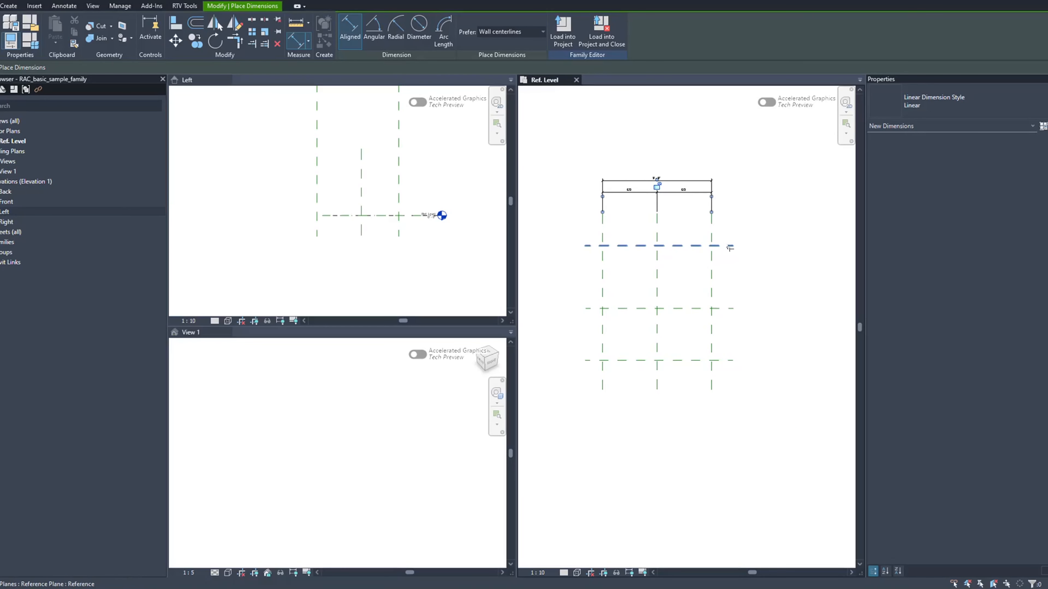
click(729, 248)
click(729, 311)
middle_drag(727, 281, 718, 216)
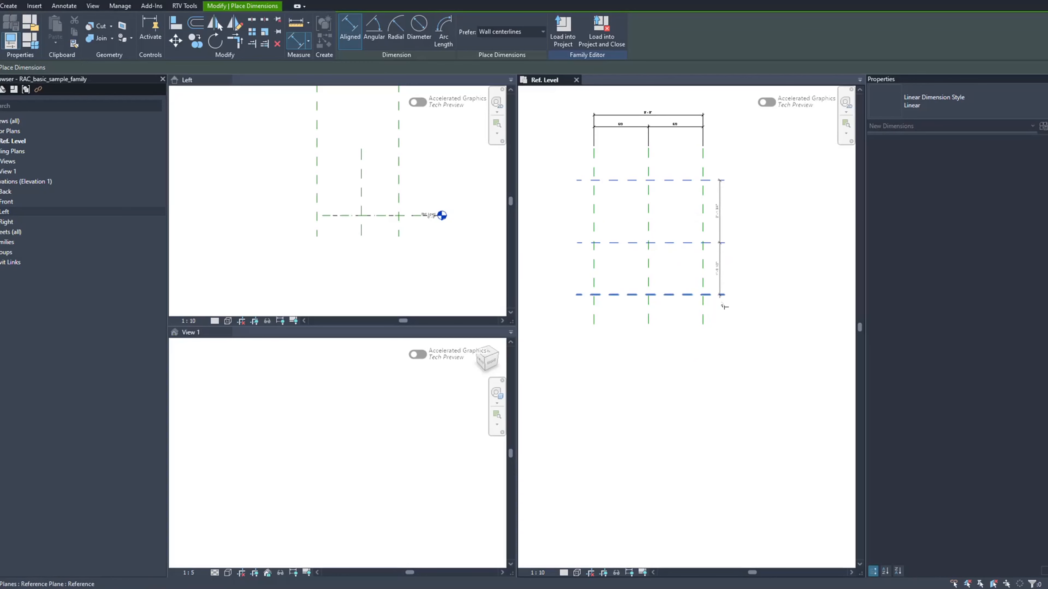
click(724, 306)
click(738, 334)
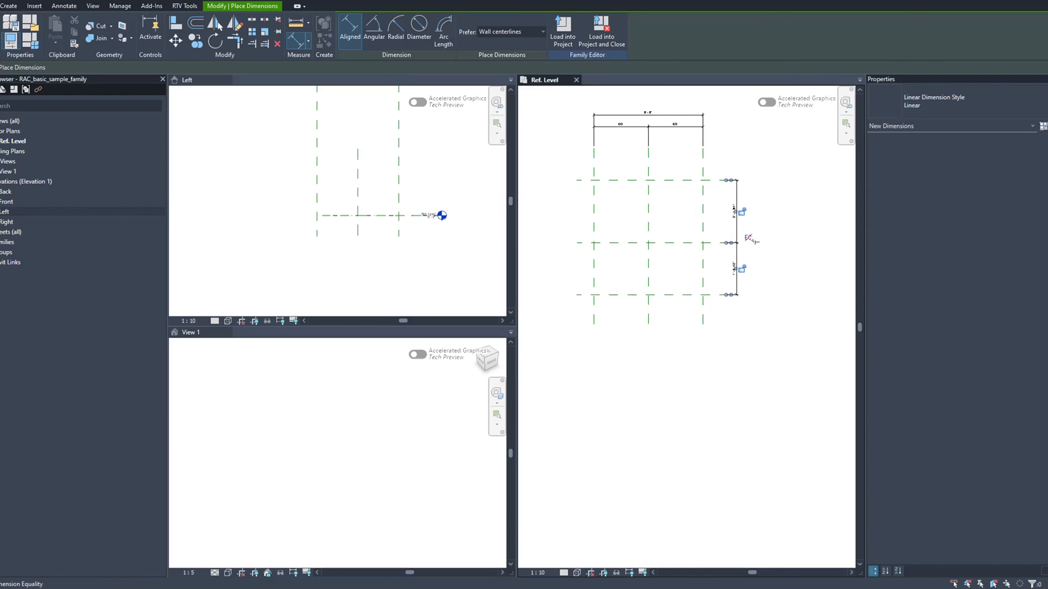
Step: Constrain the horizontal reference planes' dimension segments to be equal and add an overall aligned dimension between the outer two planes, outside that string
click(748, 238)
middle_drag(767, 349, 760, 382)
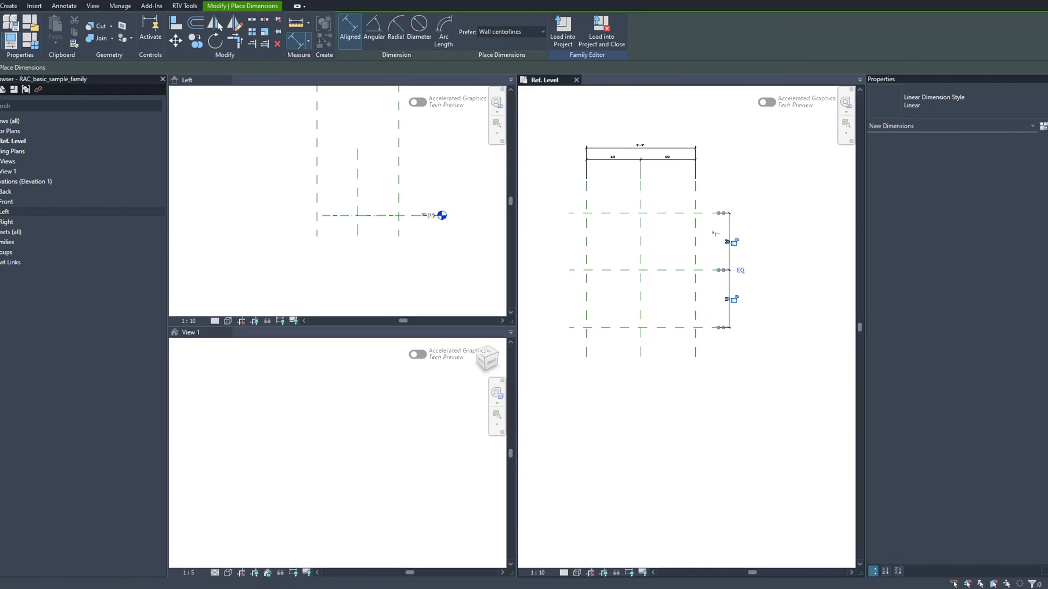
click(698, 213)
click(669, 328)
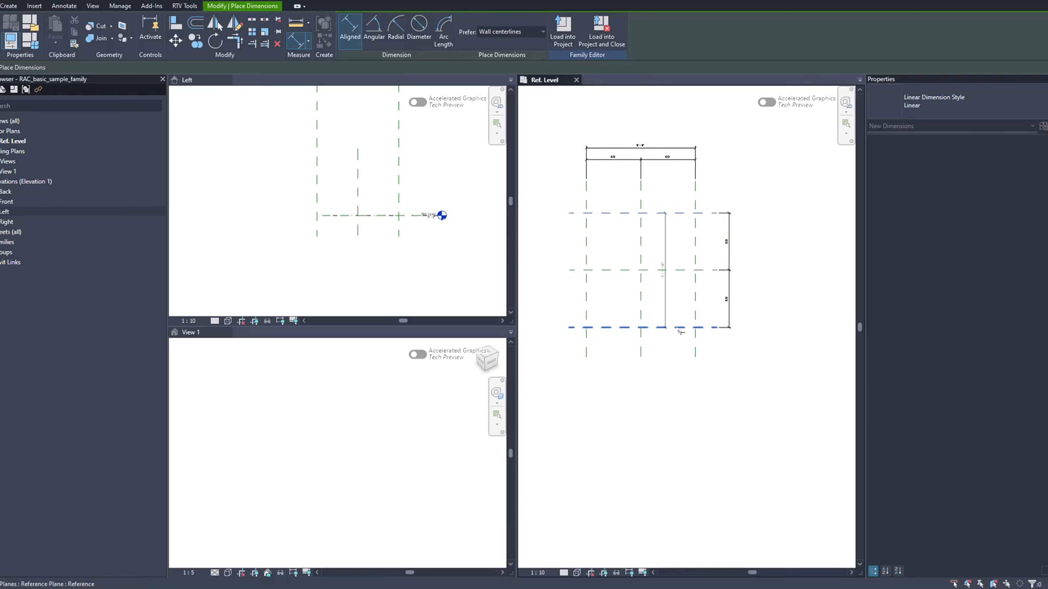
click(742, 370)
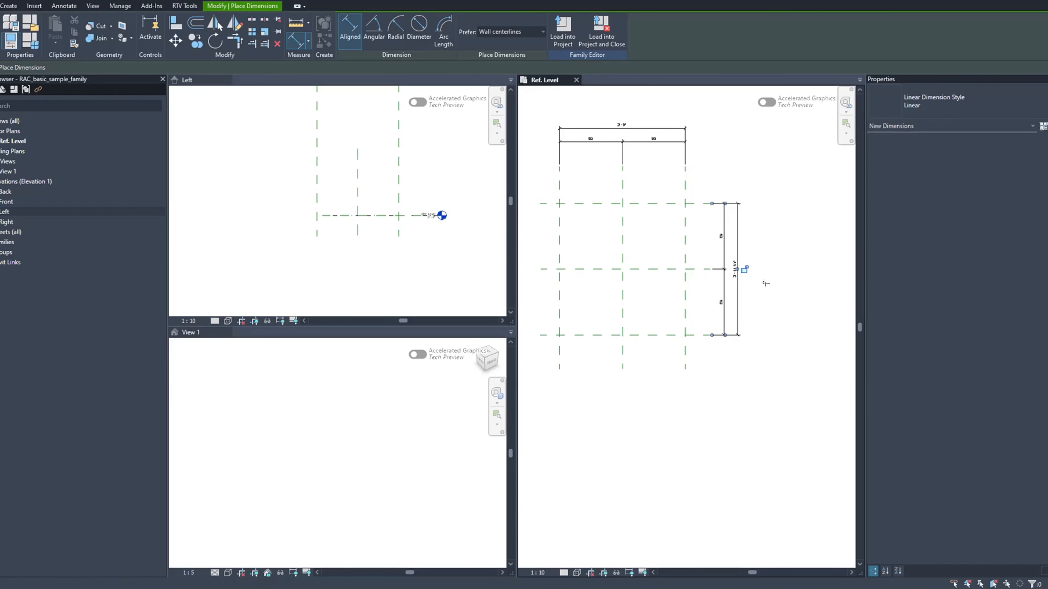
key(Escape)
key(Escape)
scroll(744, 307, up, 5)
scroll(745, 307, down, 5)
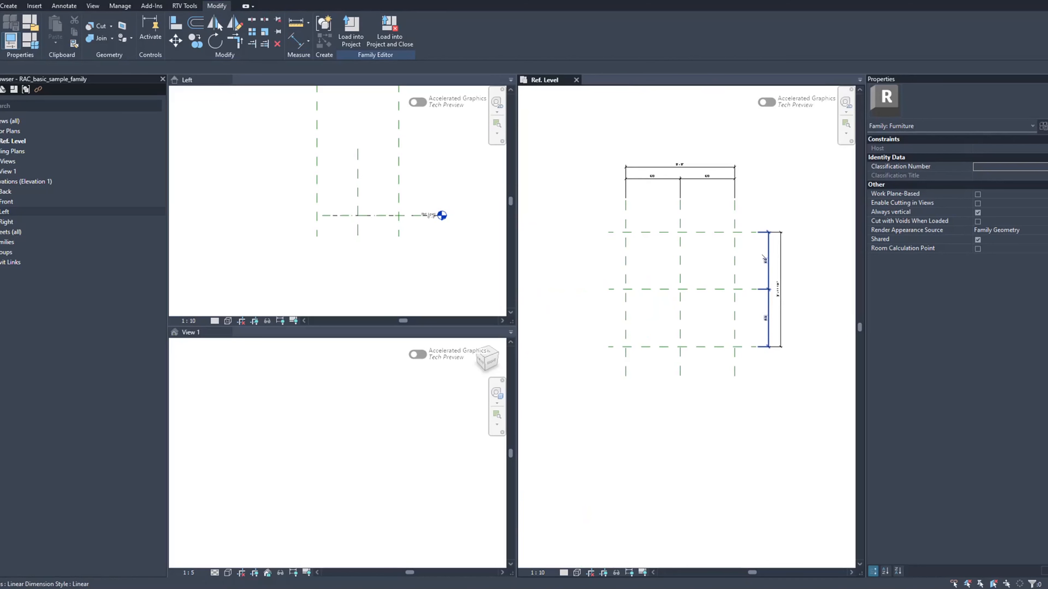
scroll(734, 240, down, 3)
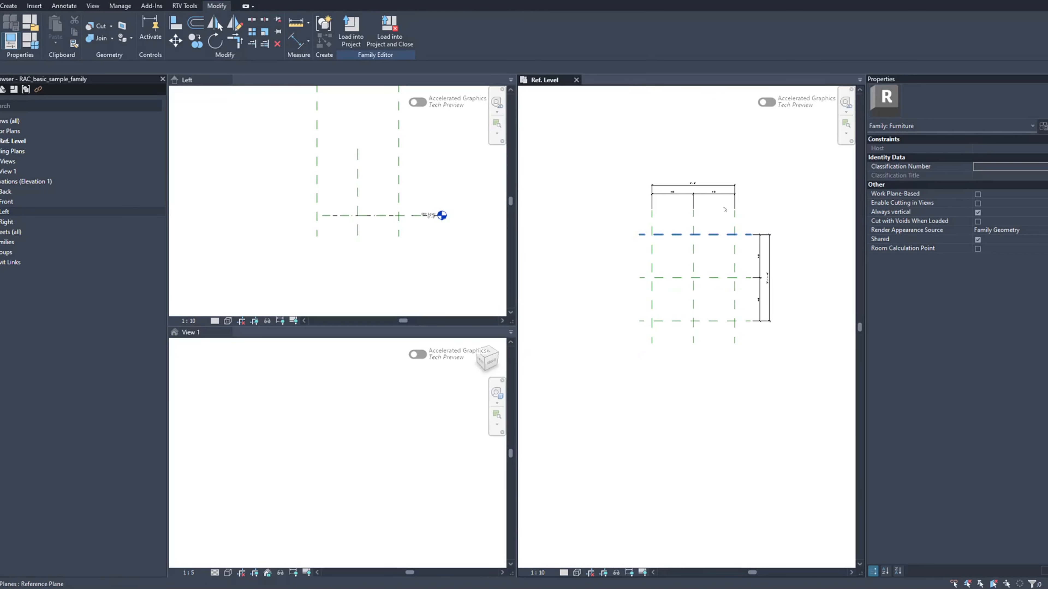
middle_drag(723, 207, 696, 215)
mouse_move(684, 372)
middle_down()
mouse_move(678, 349)
mouse_move(672, 366)
middle_up()
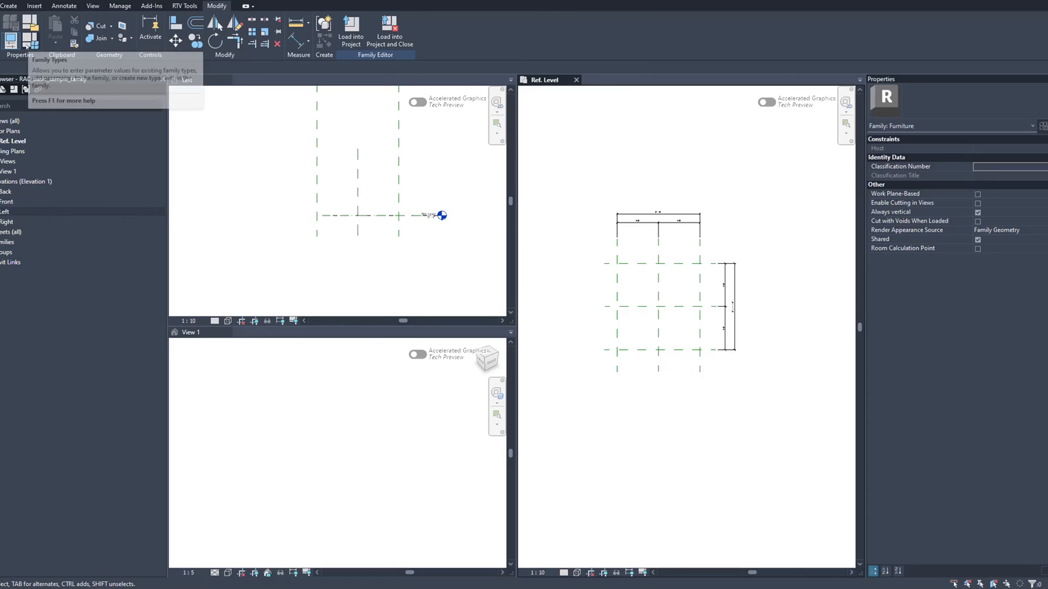
Step: Examine the architectural family categories and the family parameters in the Family Category and Parameters settings
click(27, 46)
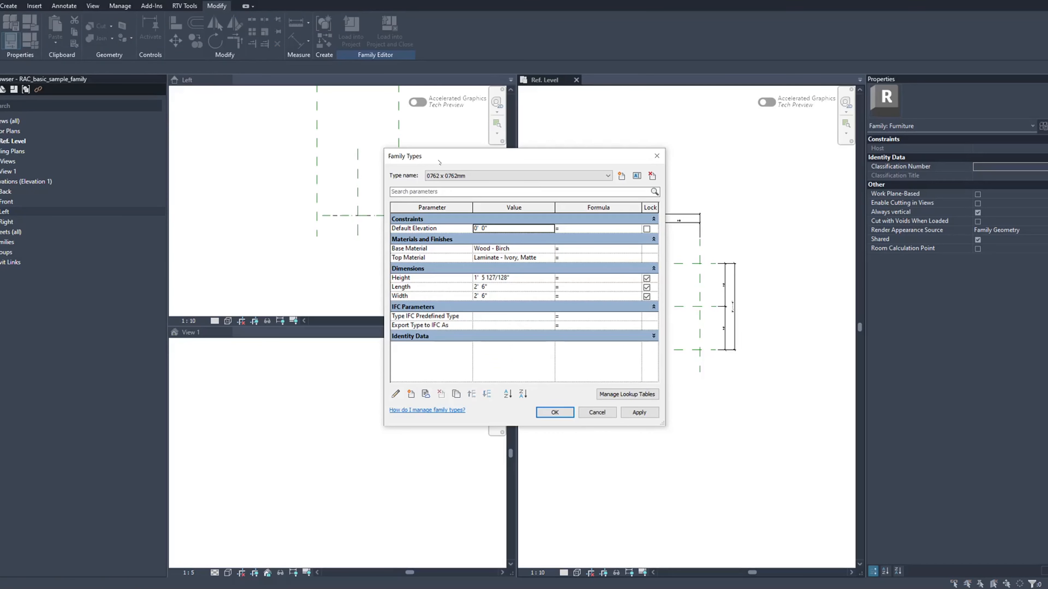
click(656, 155)
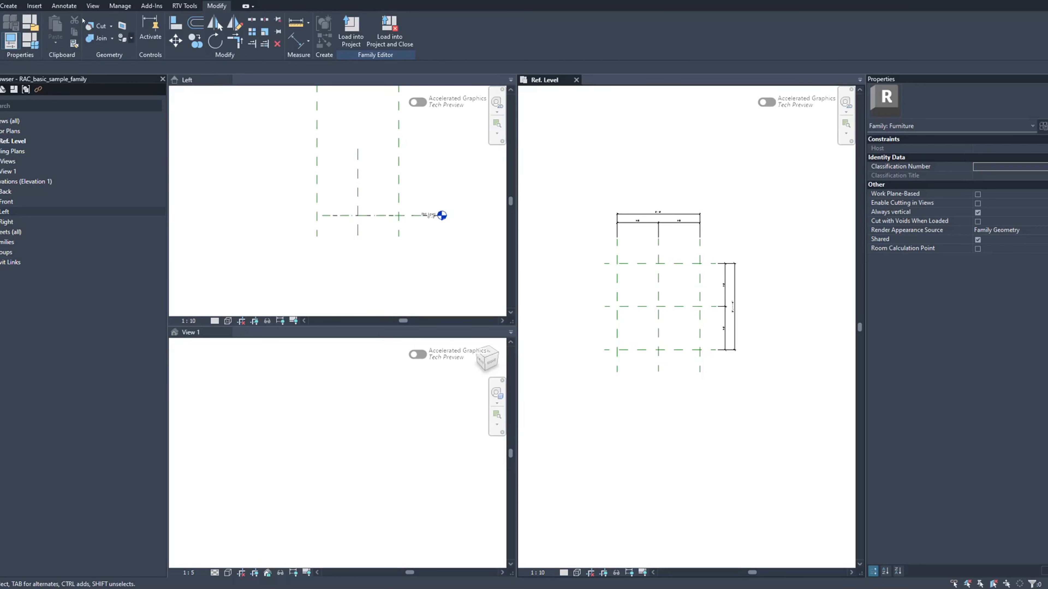
click(30, 22)
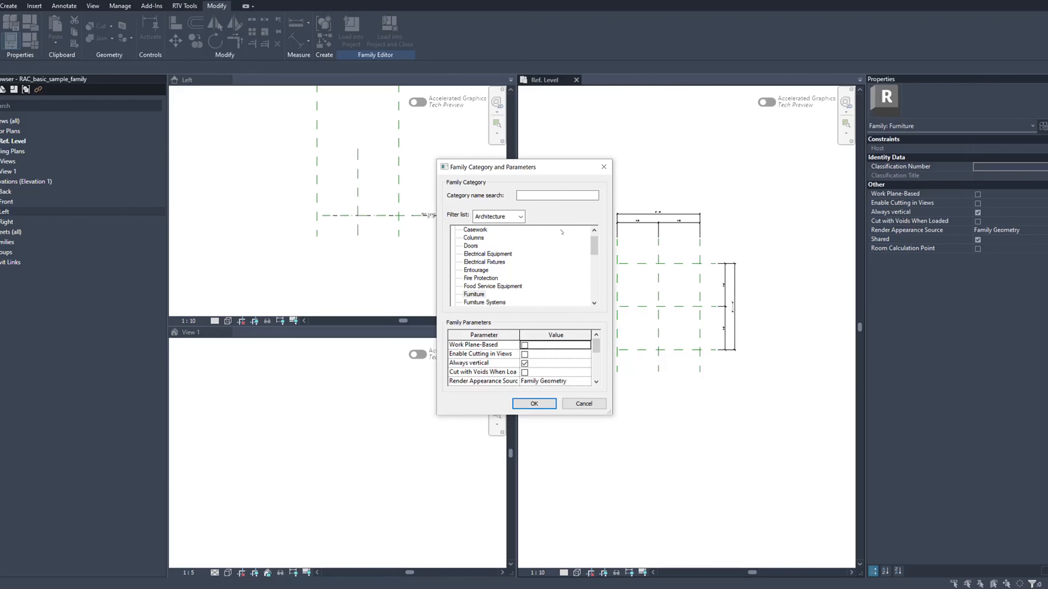
mouse_move(593, 248)
mouse_down()
mouse_move(590, 288)
mouse_move(589, 241)
mouse_move(589, 256)
mouse_up()
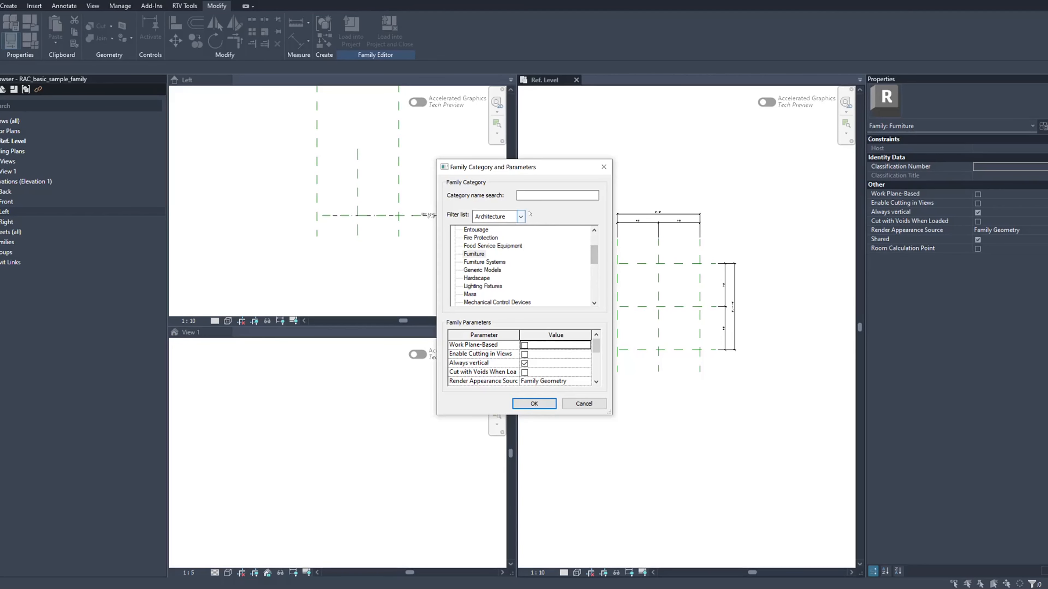
click(520, 216)
click(520, 216)
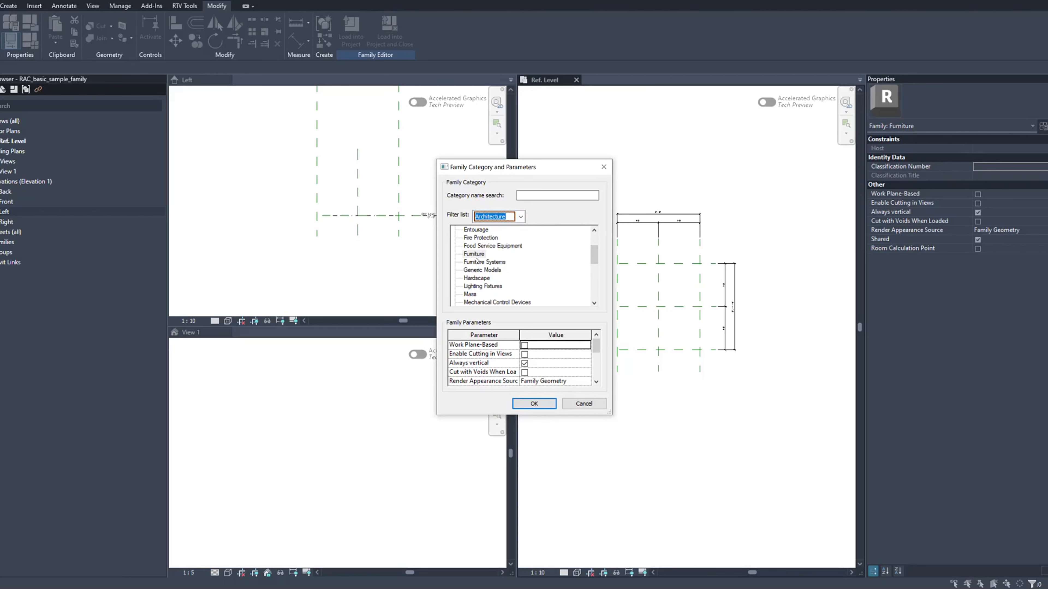
mouse_move(596, 254)
mouse_down()
mouse_move(598, 271)
mouse_move(597, 238)
mouse_up()
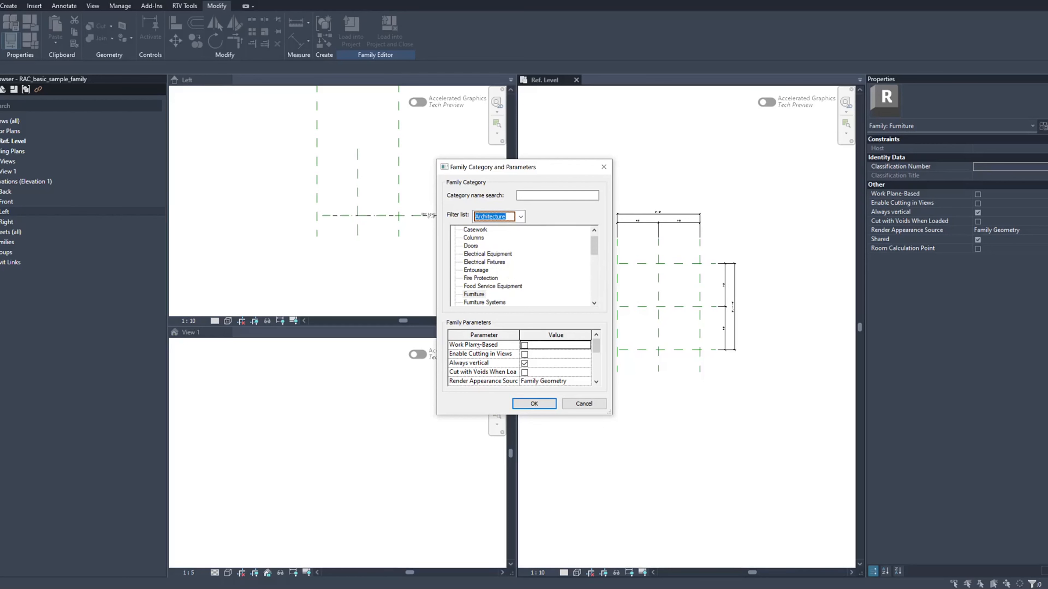
drag(595, 346, 595, 352)
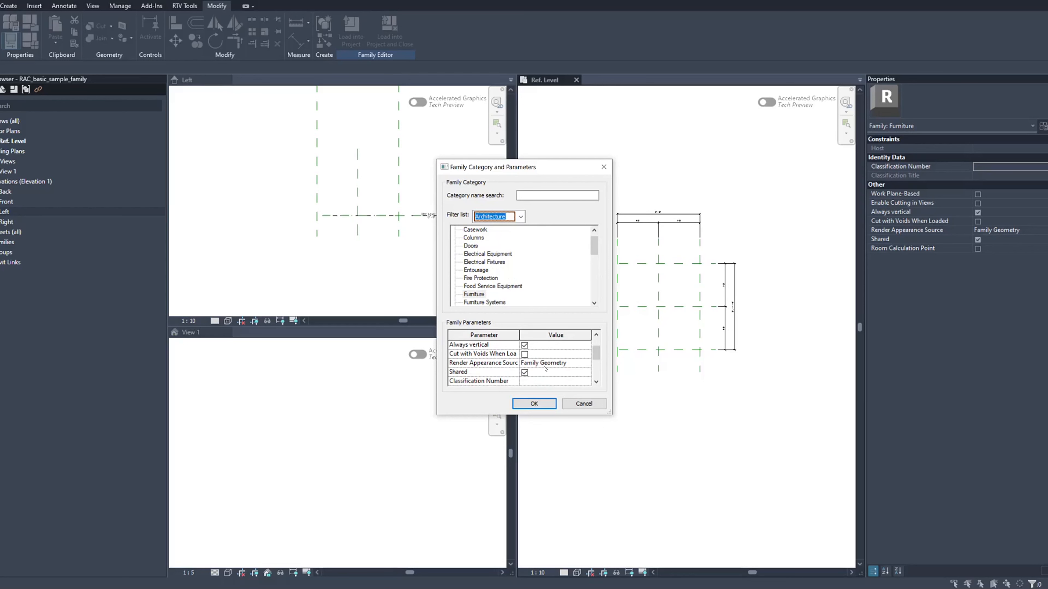
scroll(529, 373, down, 1)
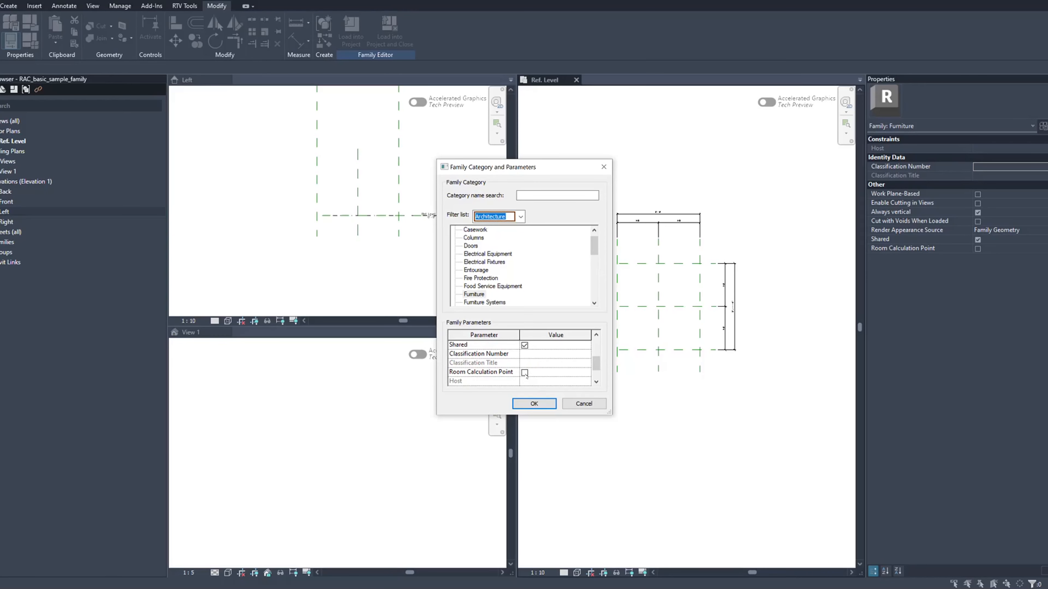
scroll(526, 375, up, 1)
scroll(525, 365, up, 1)
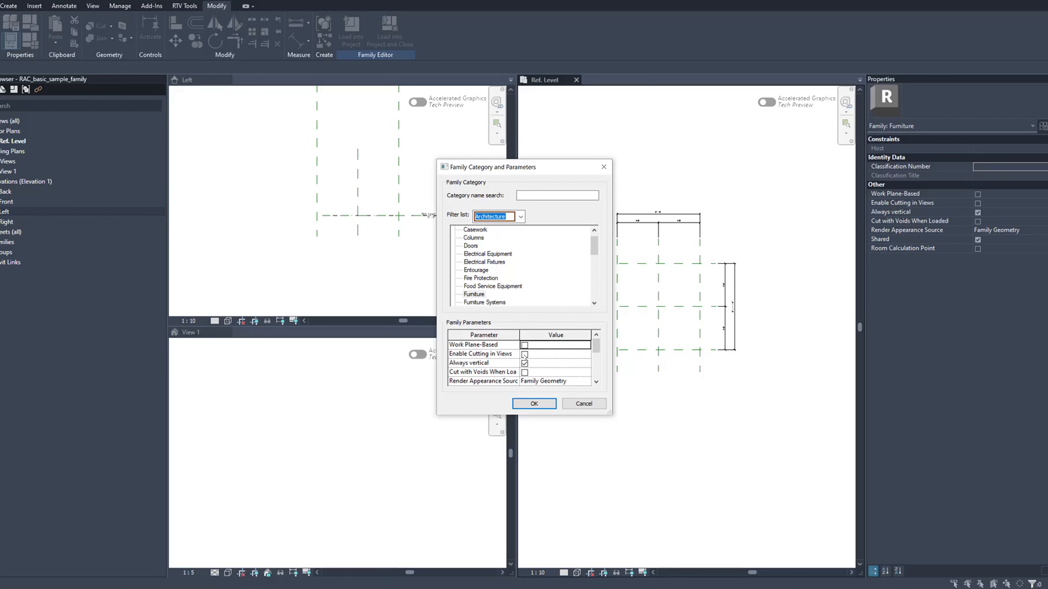
scroll(494, 366, down, 1)
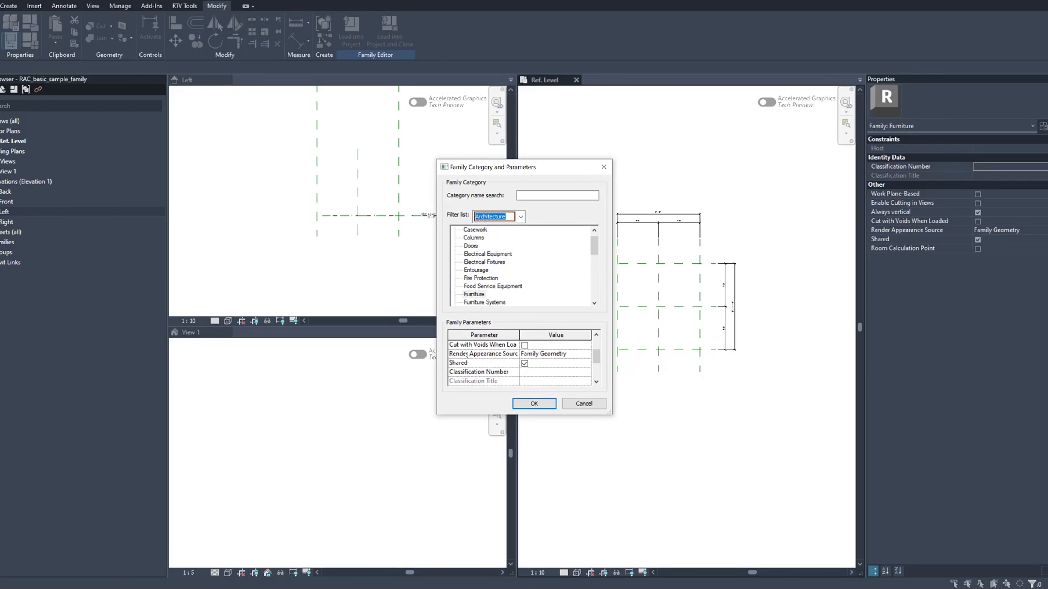
scroll(503, 362, up, 1)
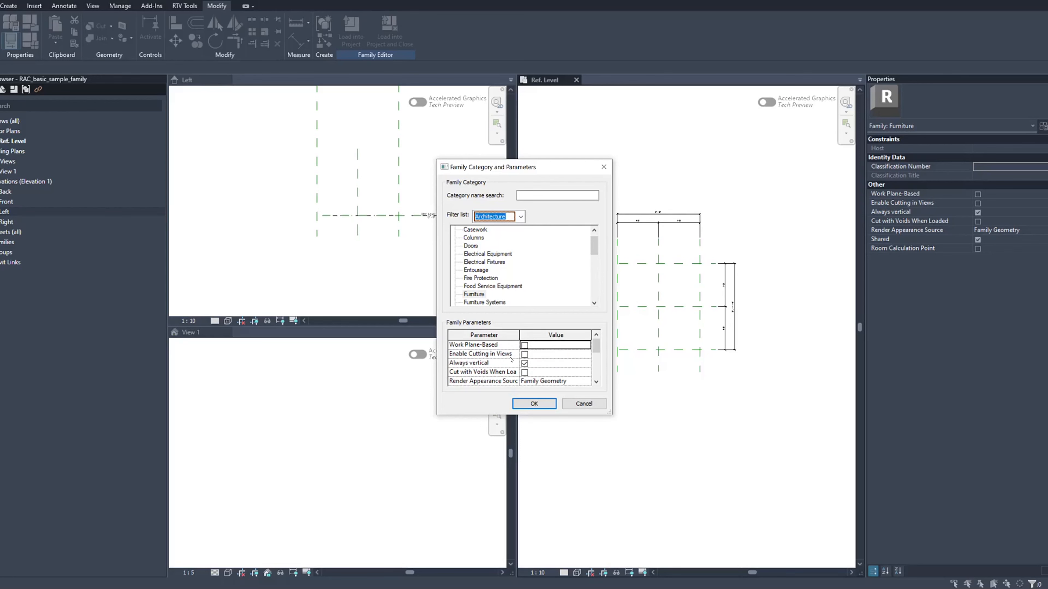
Step: Widen the Family Category and Parameters dialog and its parameter column, and apply Furniture as the family category
drag(519, 335, 552, 335)
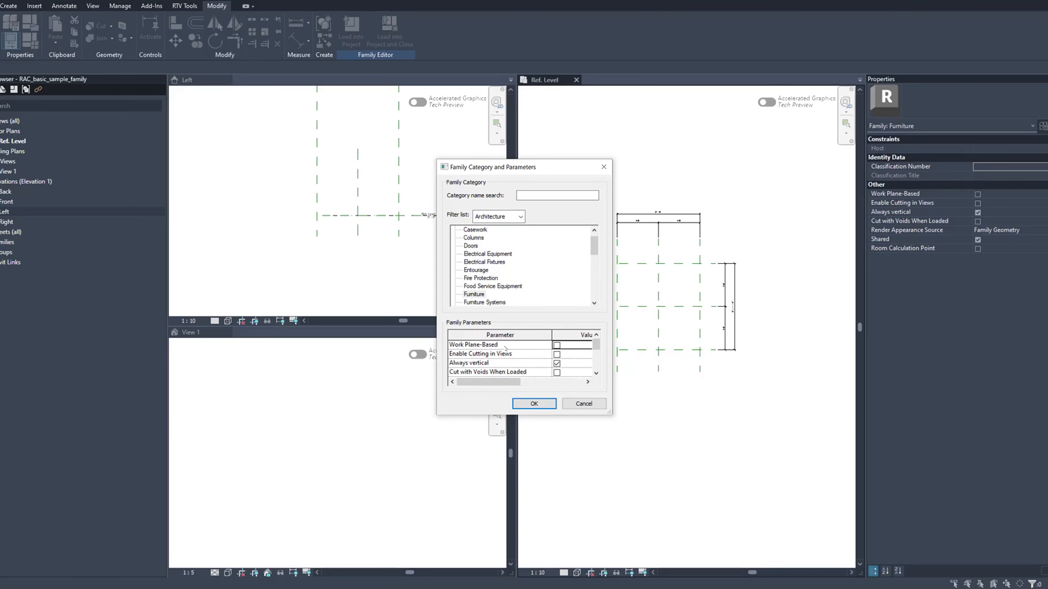
scroll(505, 347, down, 1)
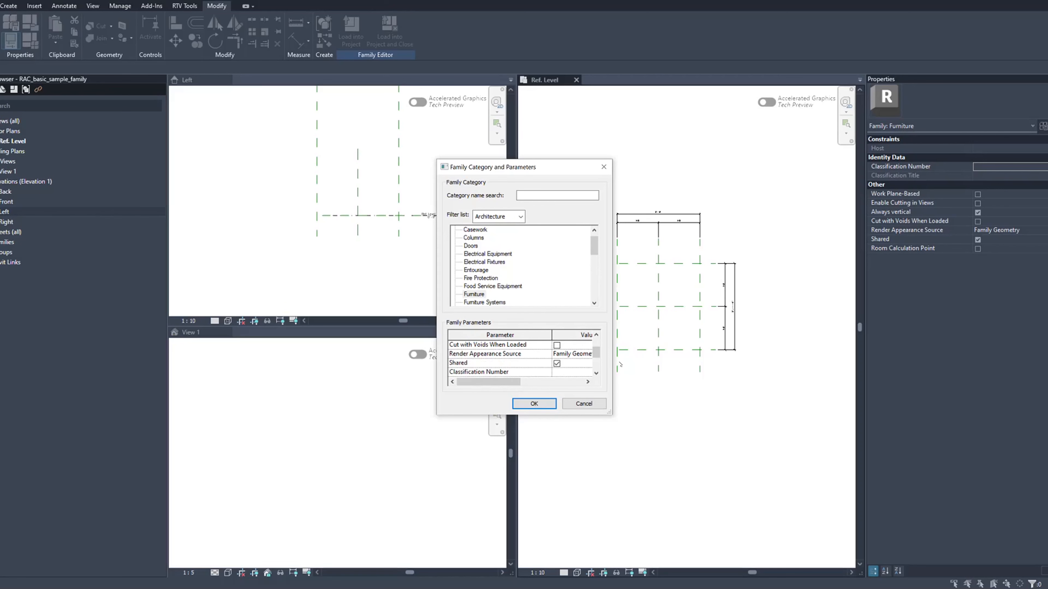
drag(610, 361, 770, 360)
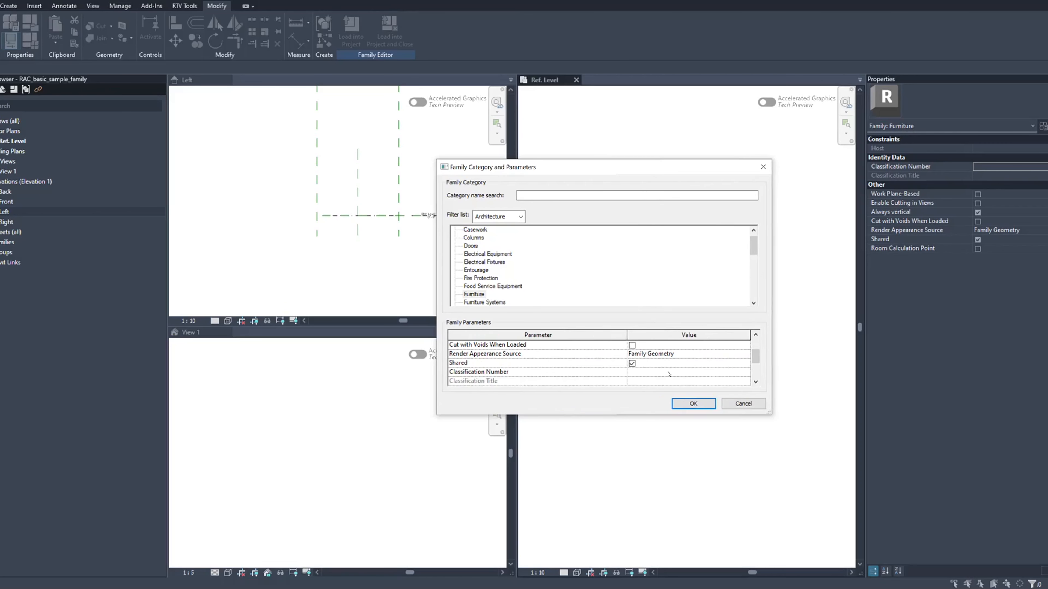
drag(631, 167, 511, 148)
scroll(367, 259, down, 1)
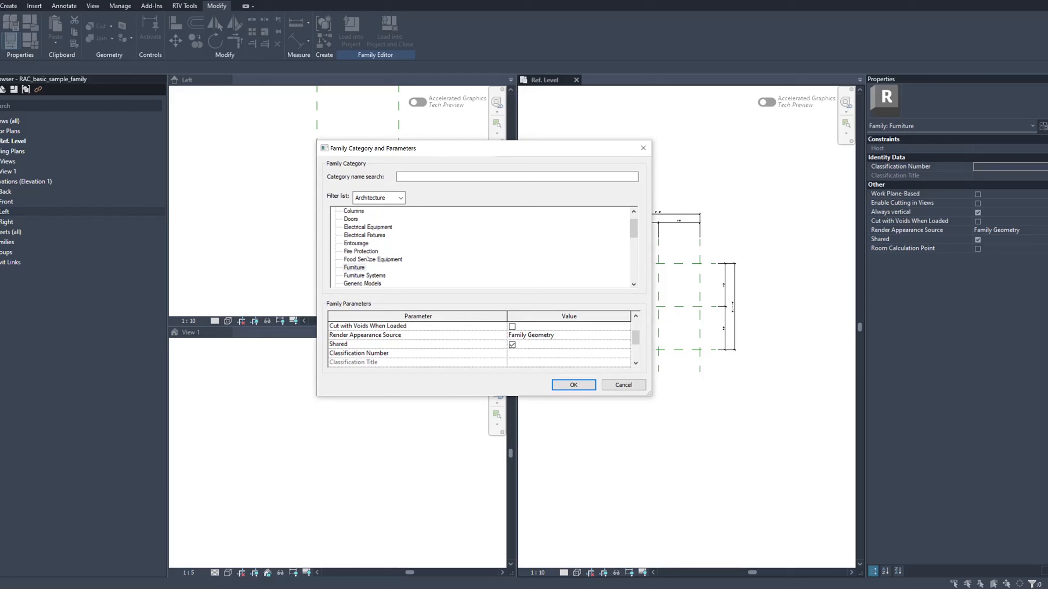
click(349, 268)
scroll(371, 251, down, 1)
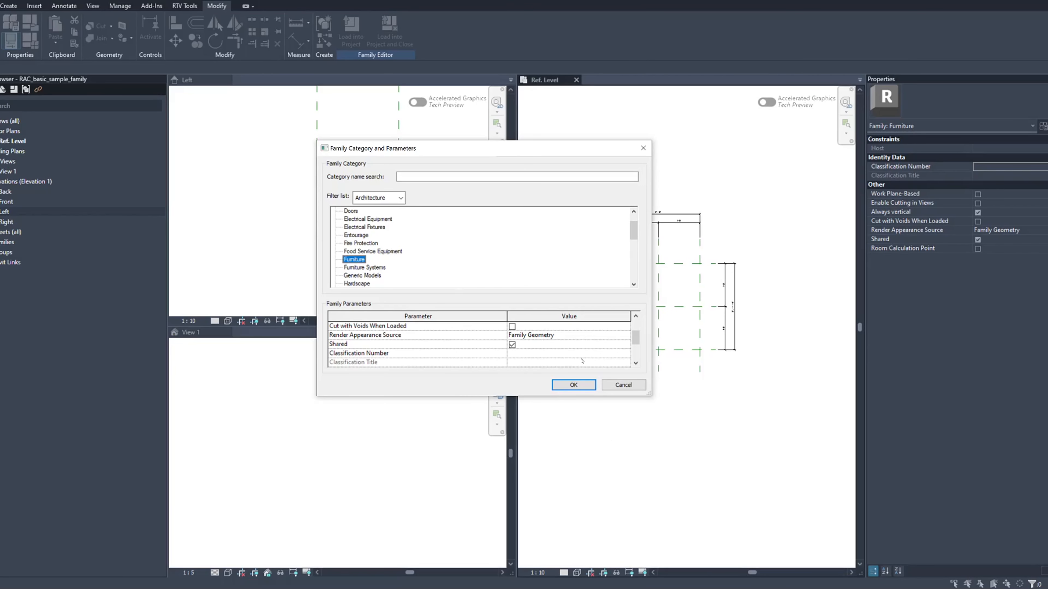
click(572, 387)
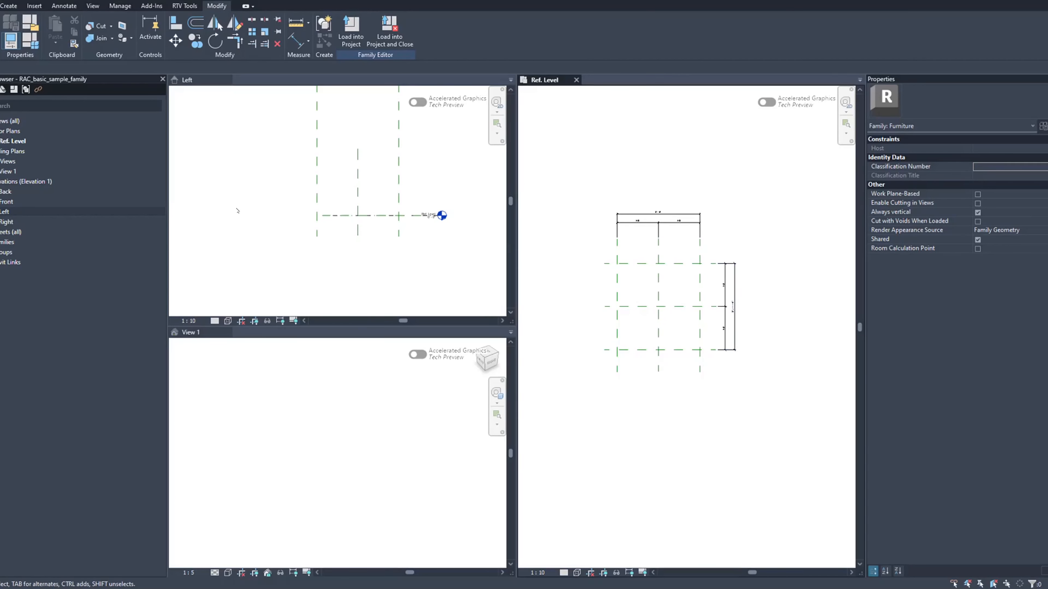
Step: In the Left elevation, extend the middle vertical reference plane upward to line up with the upper ends of the outer planes
click(237, 211)
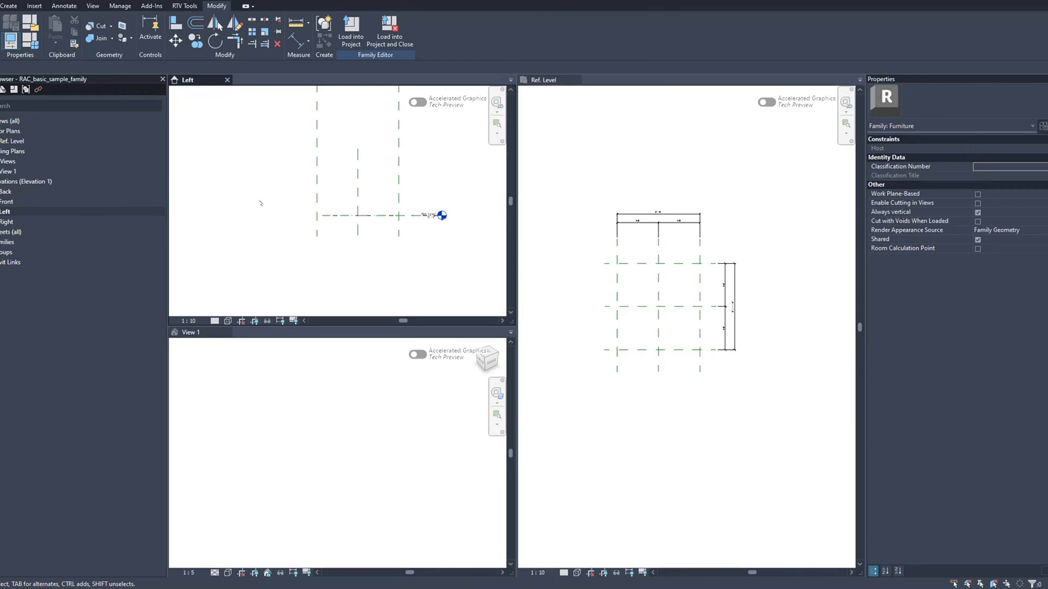
scroll(321, 243, up, 3)
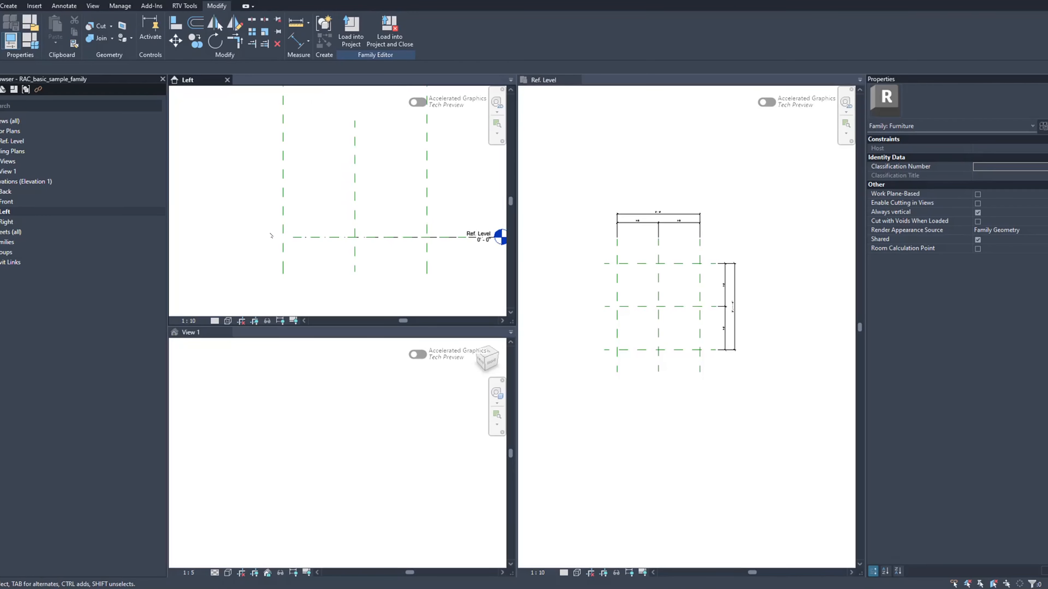
click(321, 238)
key(Escape)
scroll(313, 216, down, 1)
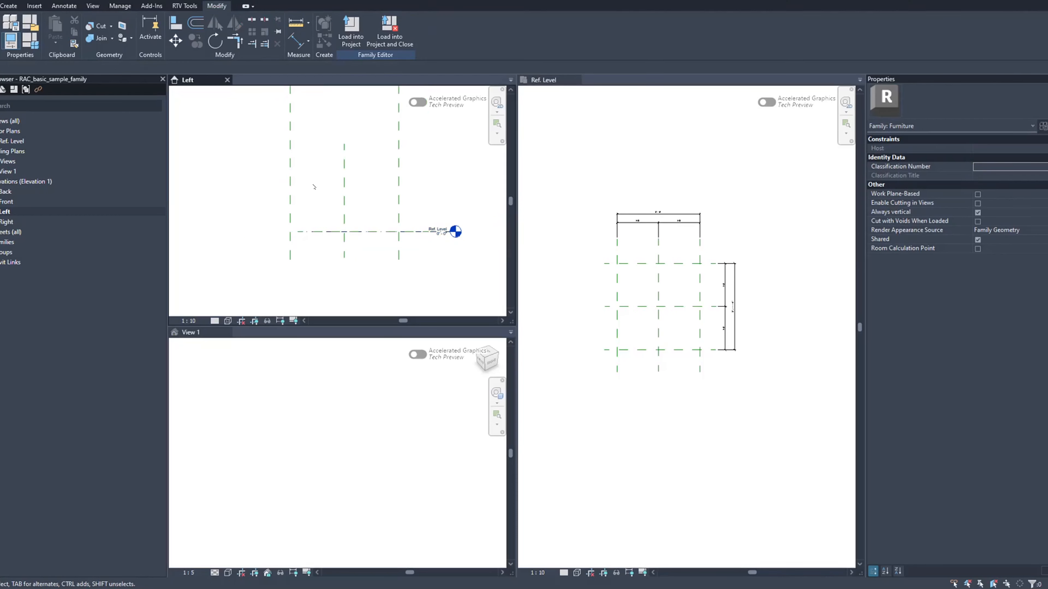
middle_drag(334, 149, 333, 219)
scroll(333, 218, down, 2)
click(340, 223)
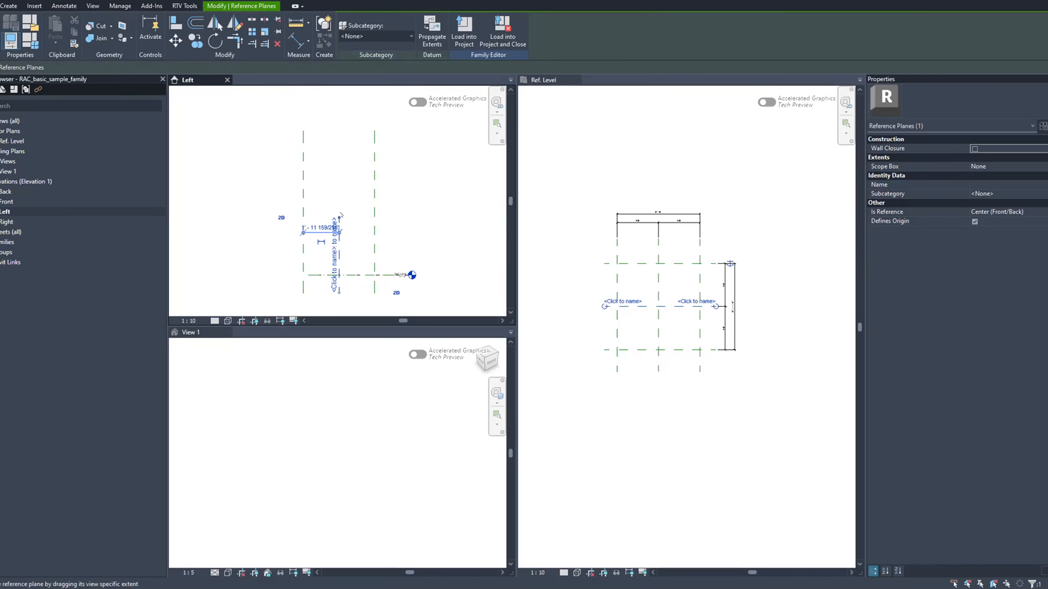
scroll(329, 229, up, 3)
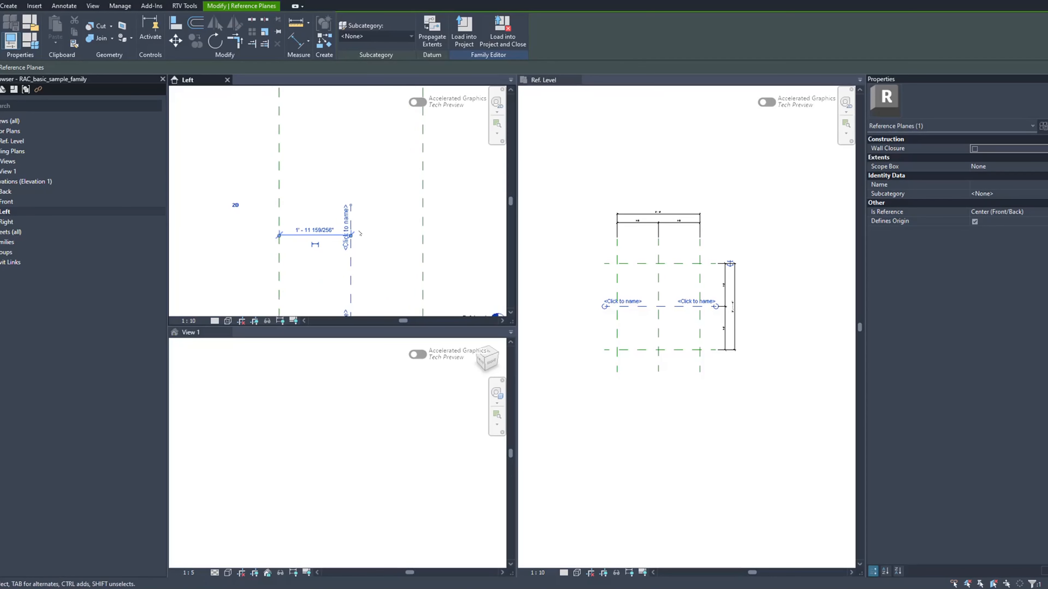
scroll(355, 220, down, 2)
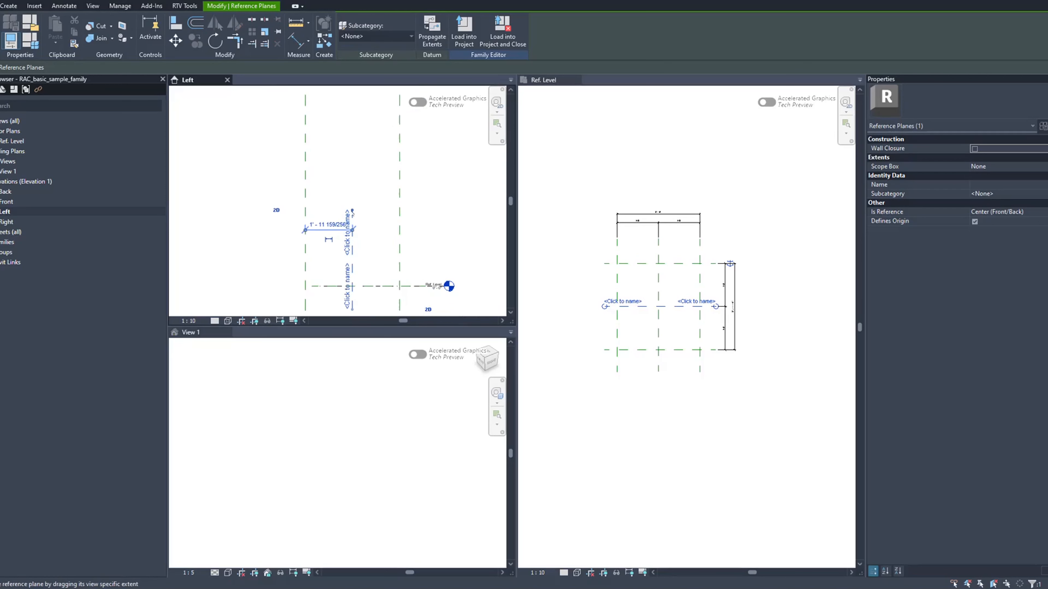
drag(352, 210, 353, 122)
middle_drag(367, 159, 372, 266)
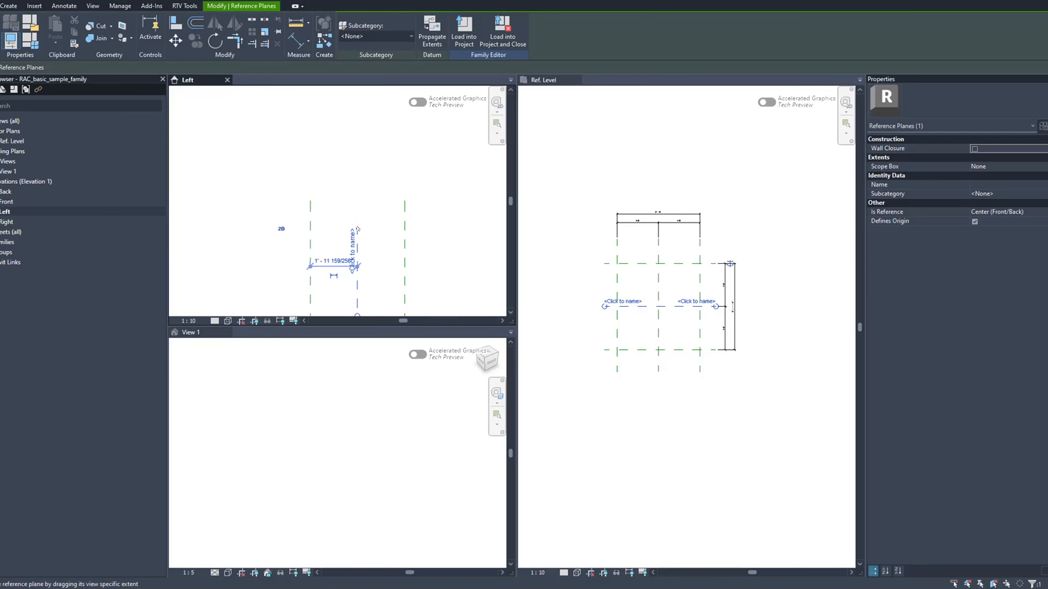
key(Escape)
scroll(357, 219, down, 3)
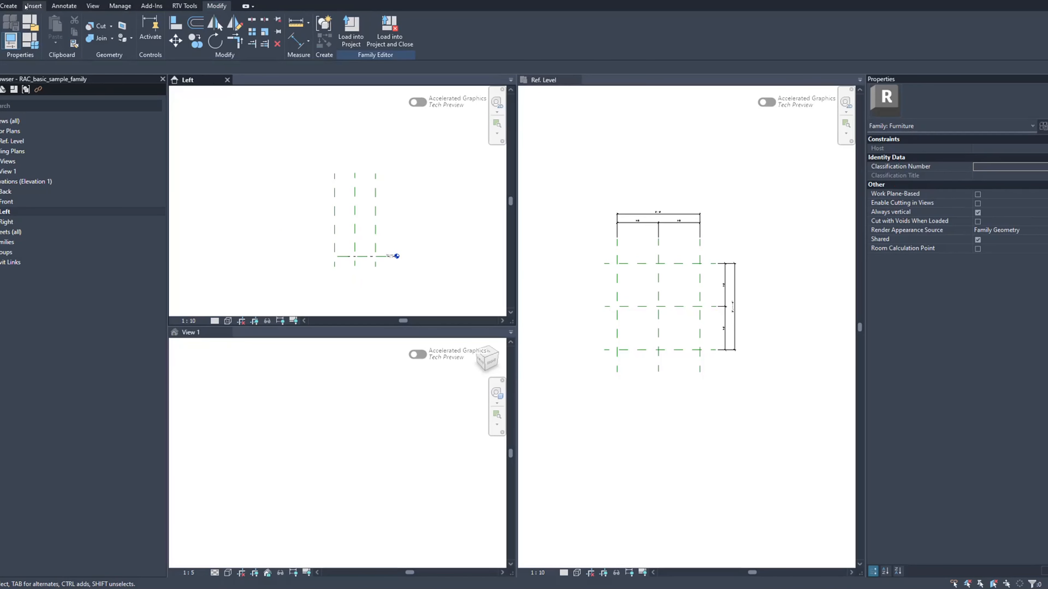
Step: Draw a horizontal reference plane across the three vertical planes in the Left elevation, about 4' 6" above Ref. Level
click(8, 6)
click(427, 25)
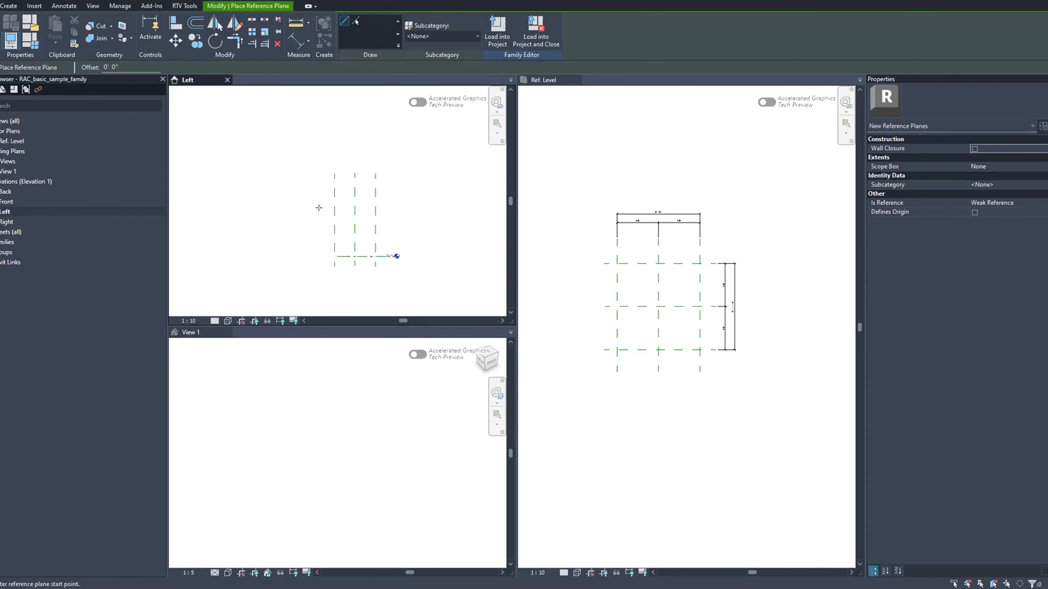
click(326, 210)
click(396, 210)
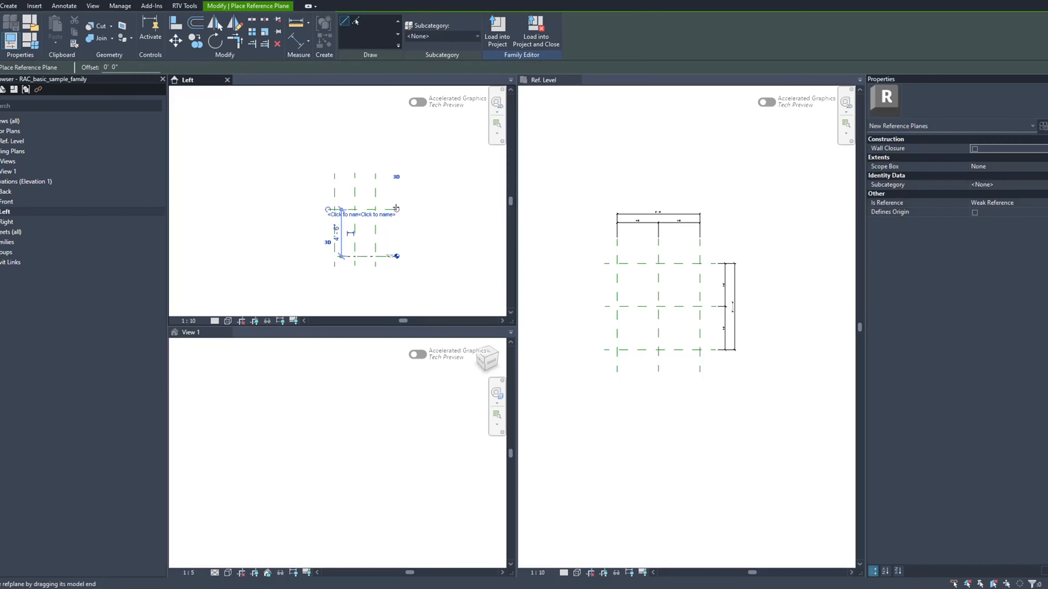
key(Escape)
Step: Assign the Top reference type to the new horizontal reference plane in the Left elevation
click(390, 211)
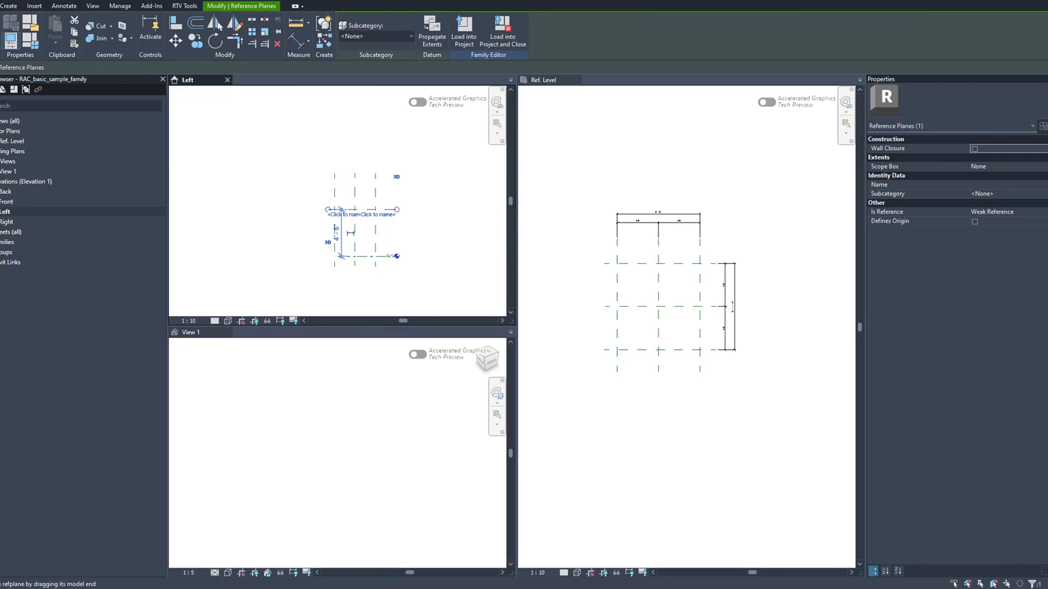
click(1002, 212)
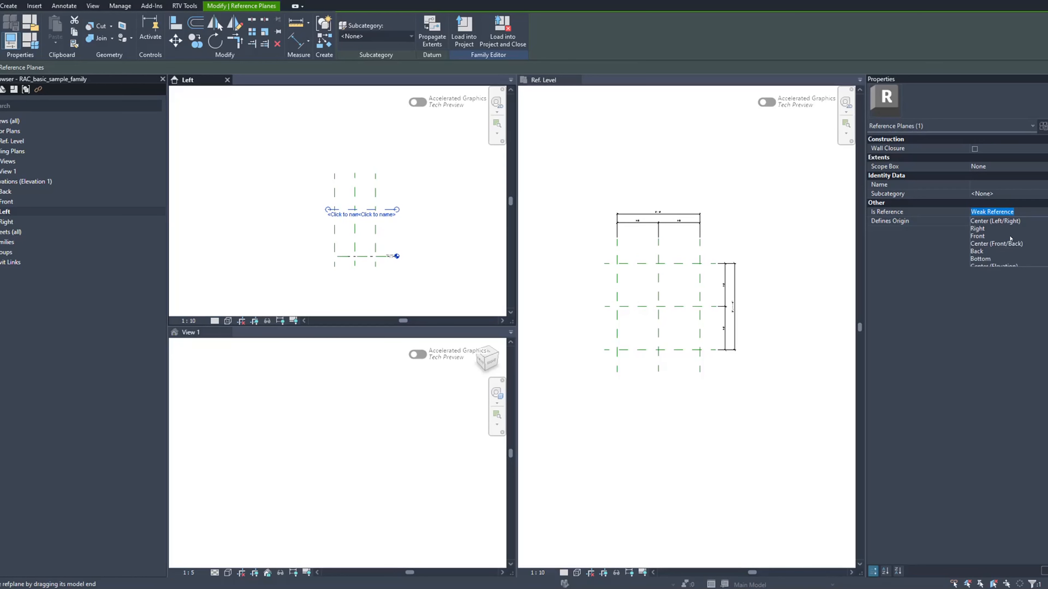
scroll(1007, 239, down, 1)
click(975, 259)
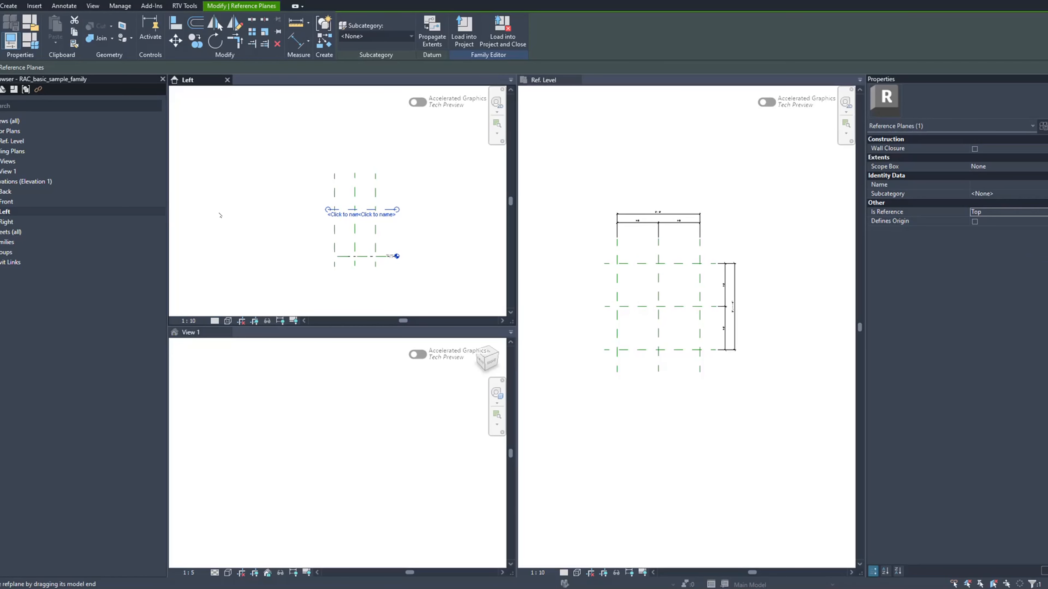
scroll(311, 207, up, 1)
click(282, 169)
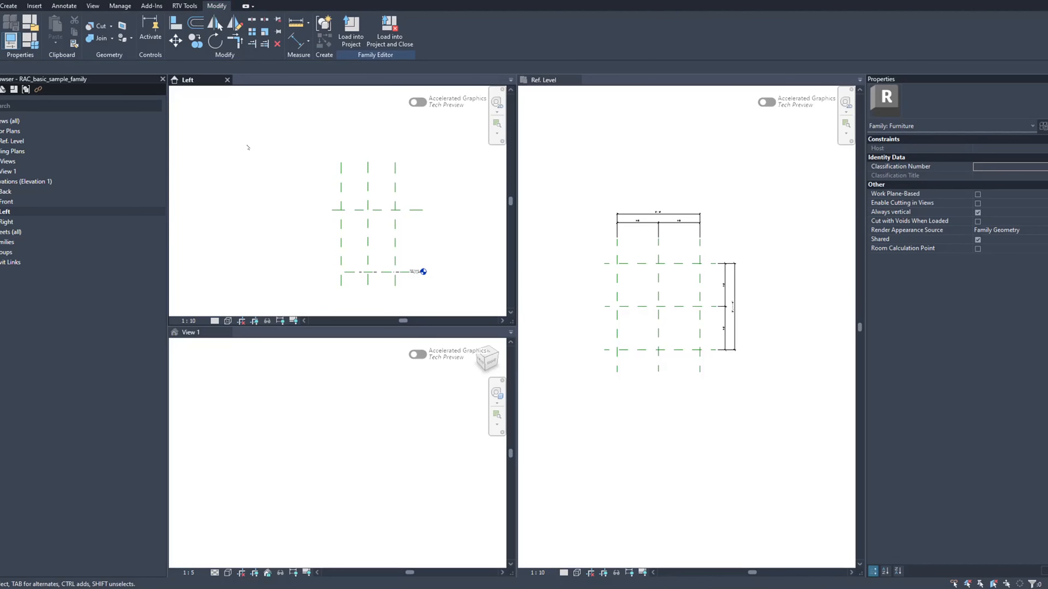
Step: Add an aligned dimension from Ref. Level to the Top reference plane, placed outside the vertical planes in the Left elevation
click(64, 6)
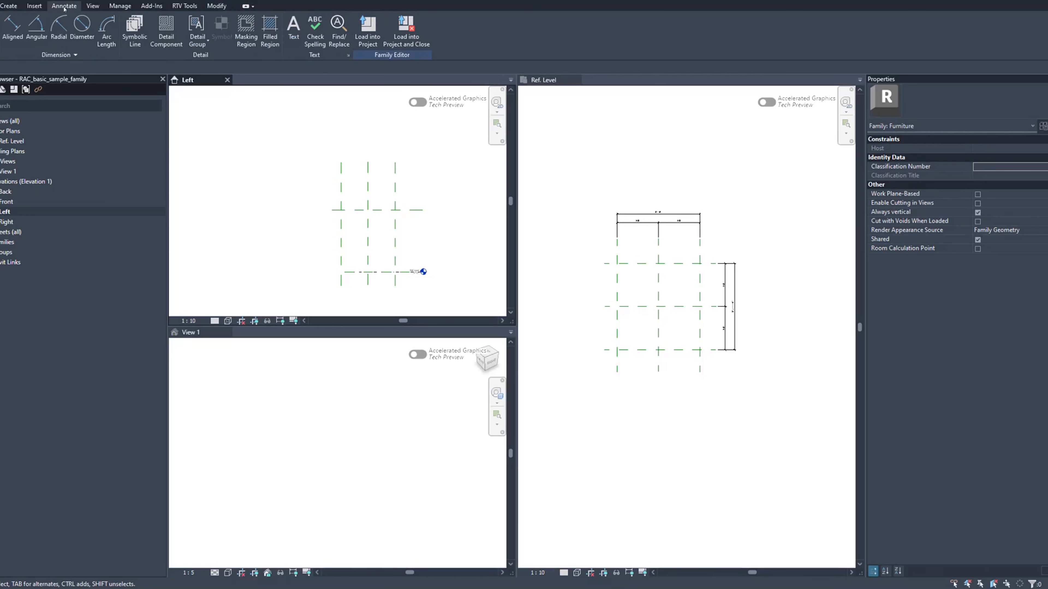
click(13, 25)
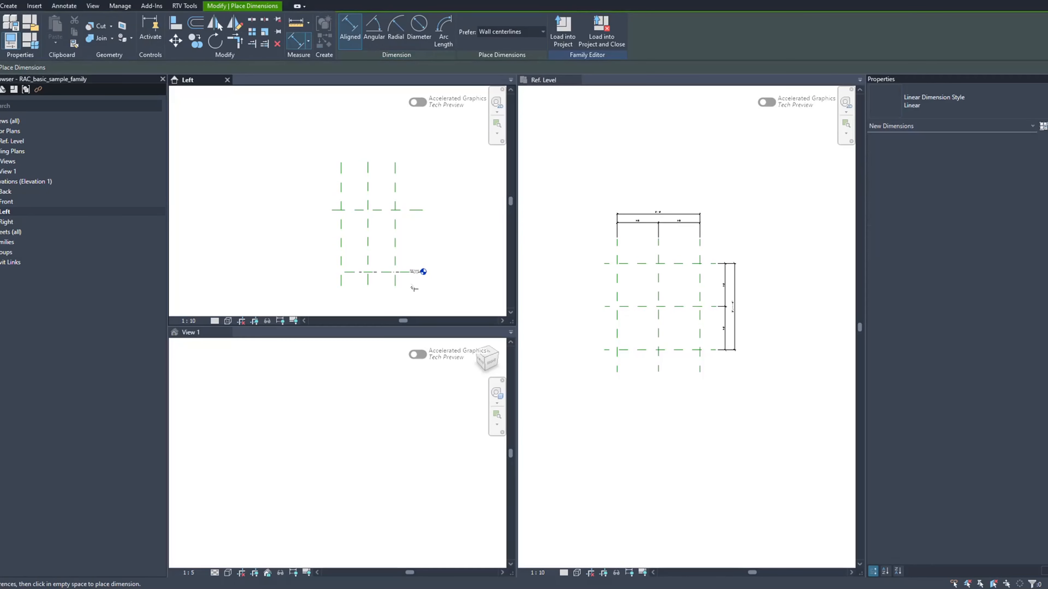
click(395, 271)
click(403, 210)
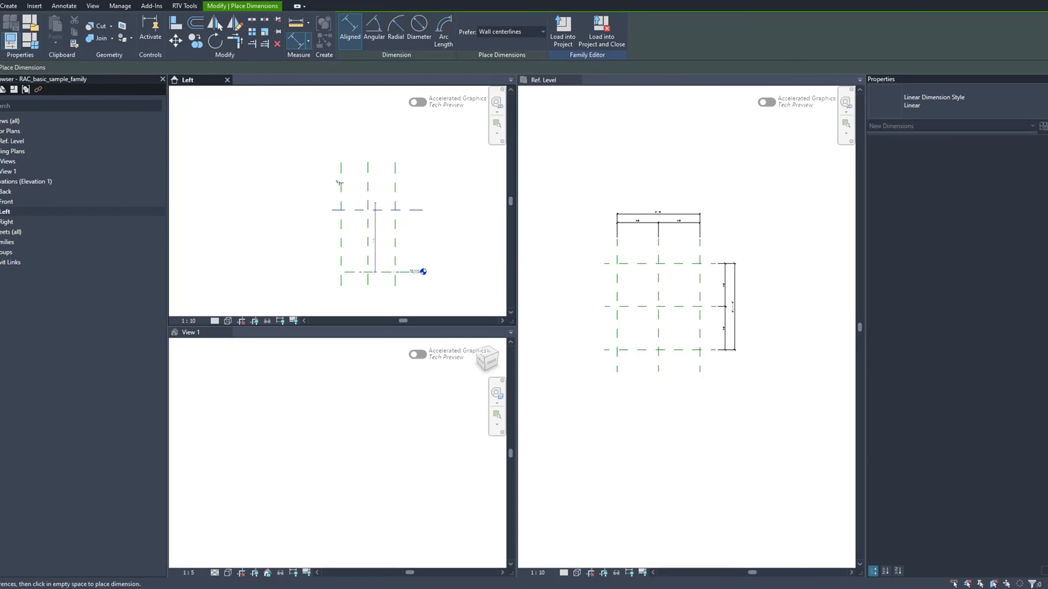
click(323, 240)
scroll(323, 240, up, 6)
key(Escape)
key(Escape)
middle_drag(339, 245, 356, 237)
scroll(359, 222, down, 5)
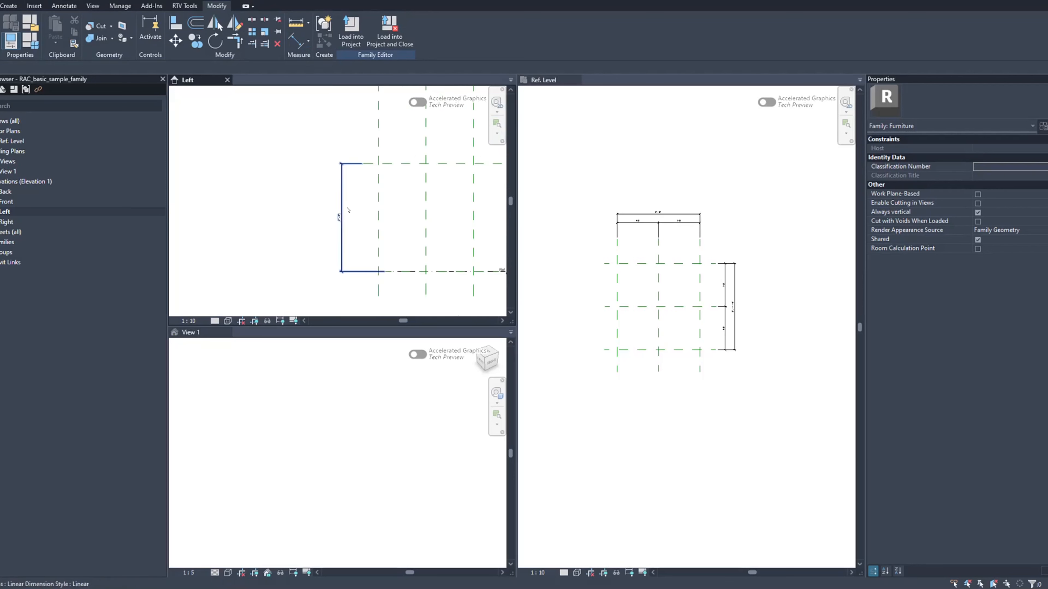
Step: Extend the Ref. Level line's end without the level head slightly beyond the height dimension in the Left elevation
click(389, 254)
scroll(376, 257, up, 3)
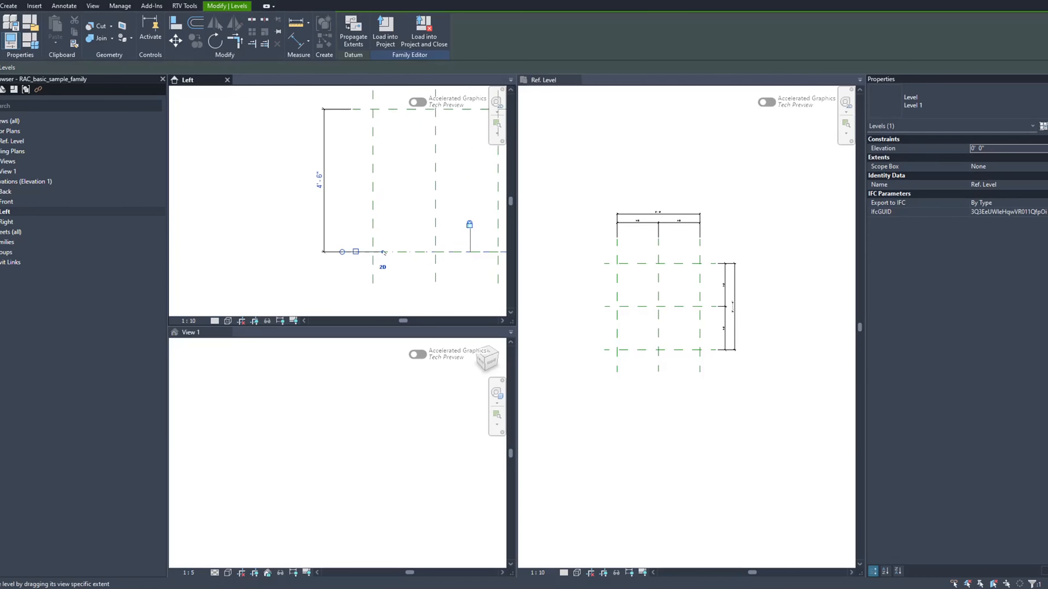
drag(382, 252, 315, 251)
click(285, 219)
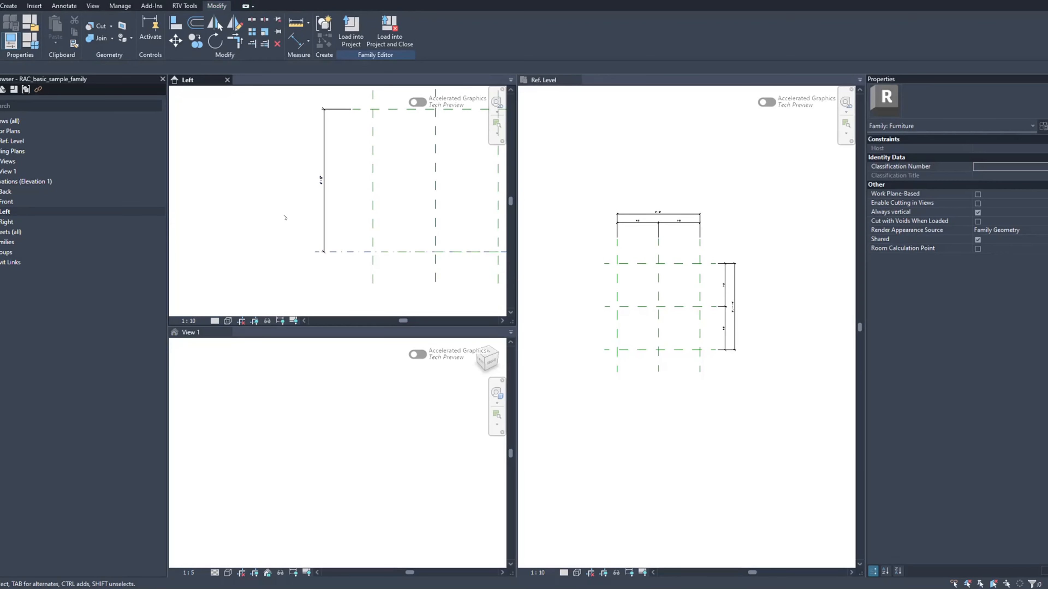
scroll(296, 193, down, 3)
scroll(381, 165, up, 3)
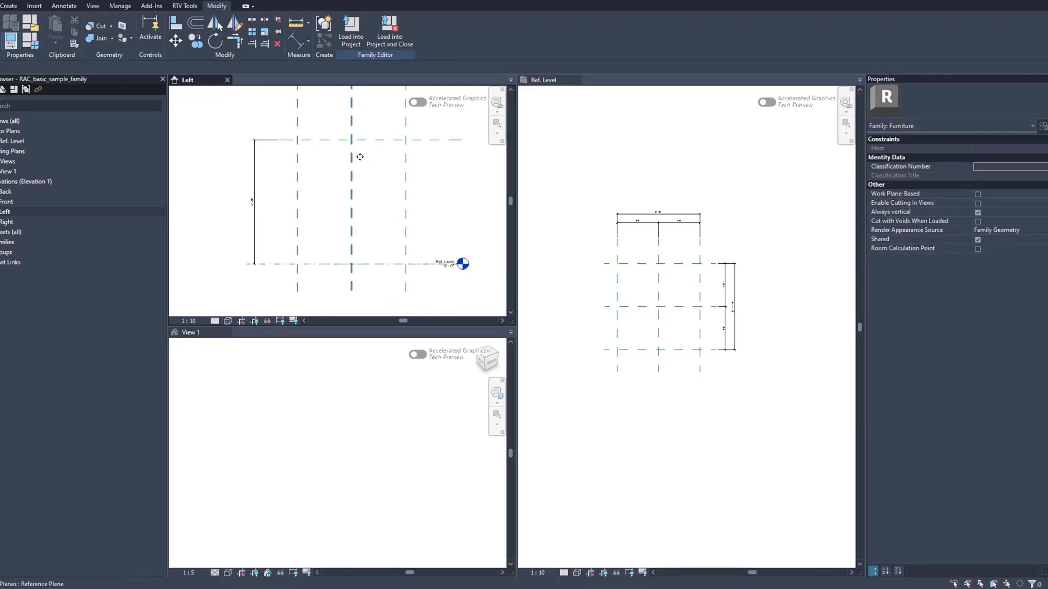
scroll(669, 296, down, 1)
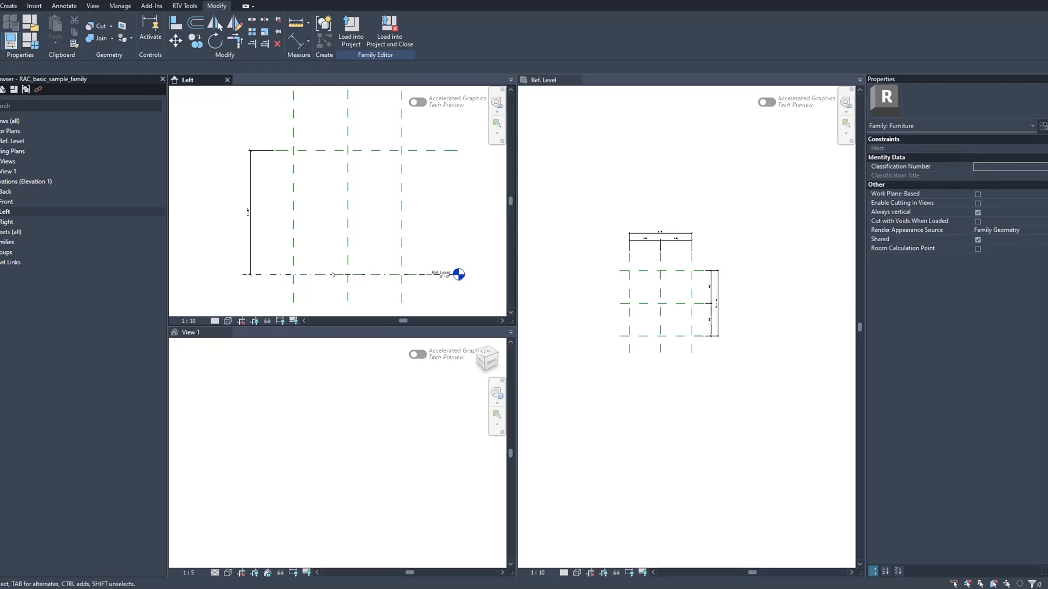
click(608, 243)
scroll(623, 235, up, 4)
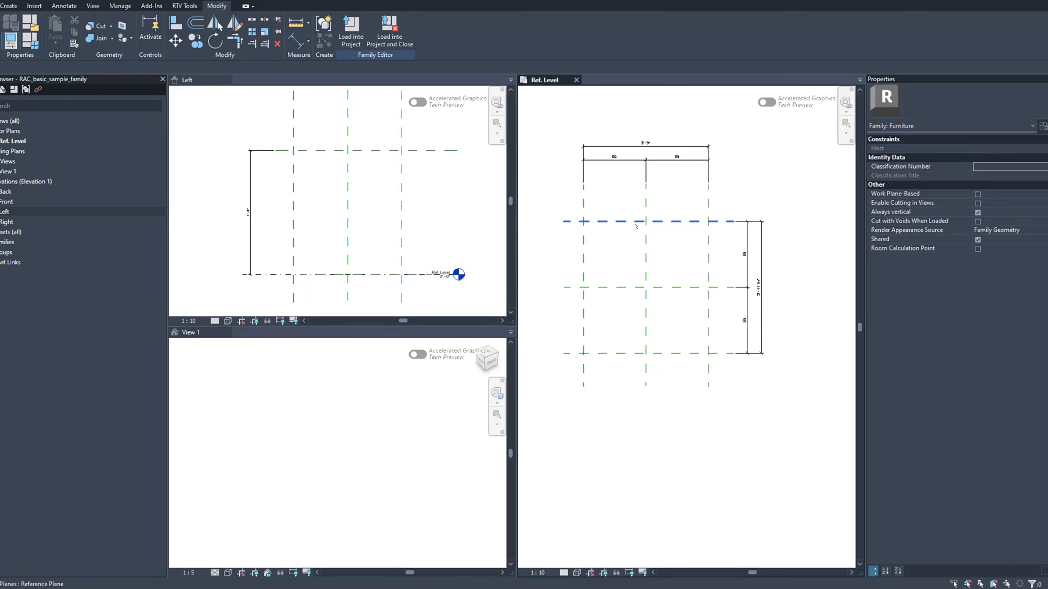
scroll(636, 226, down, 1)
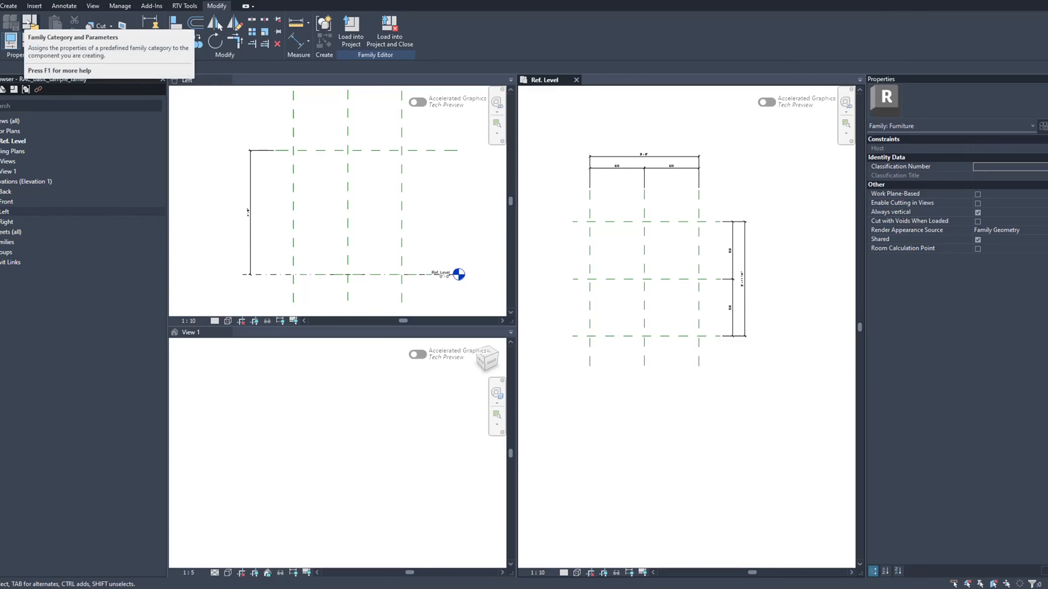
click(30, 23)
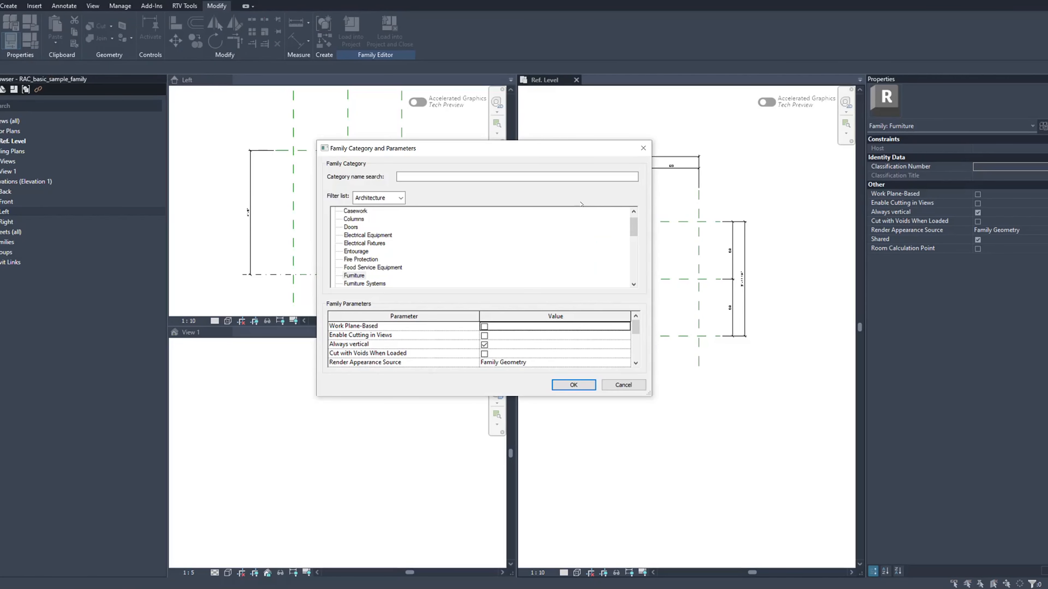
click(643, 147)
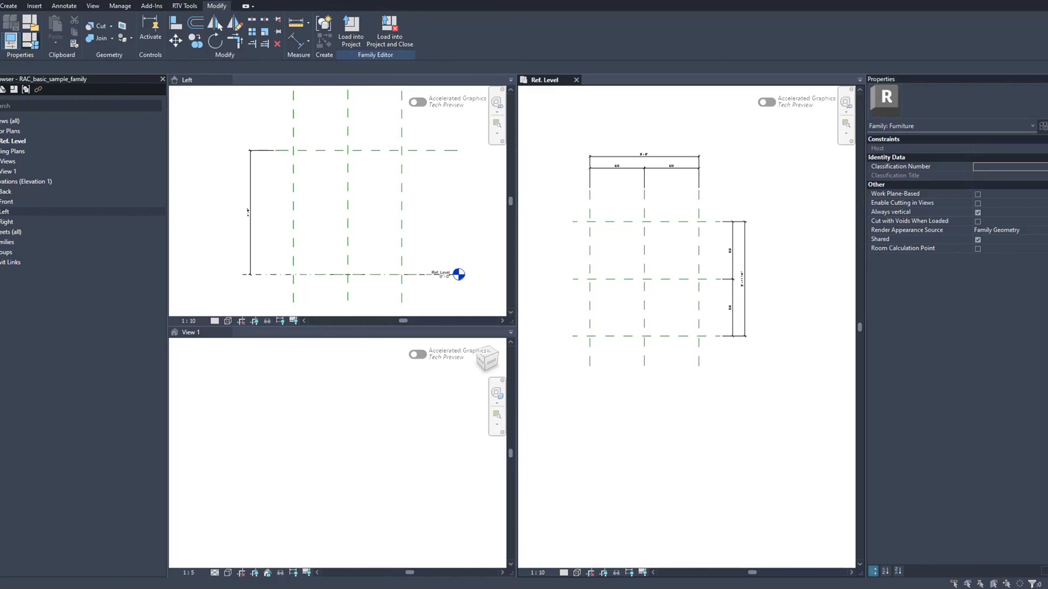
Step: Delete the family types 0610 x 0160mm, 0610 x 0915mm and 0762 x 0762mm in Family Types
click(30, 40)
click(586, 176)
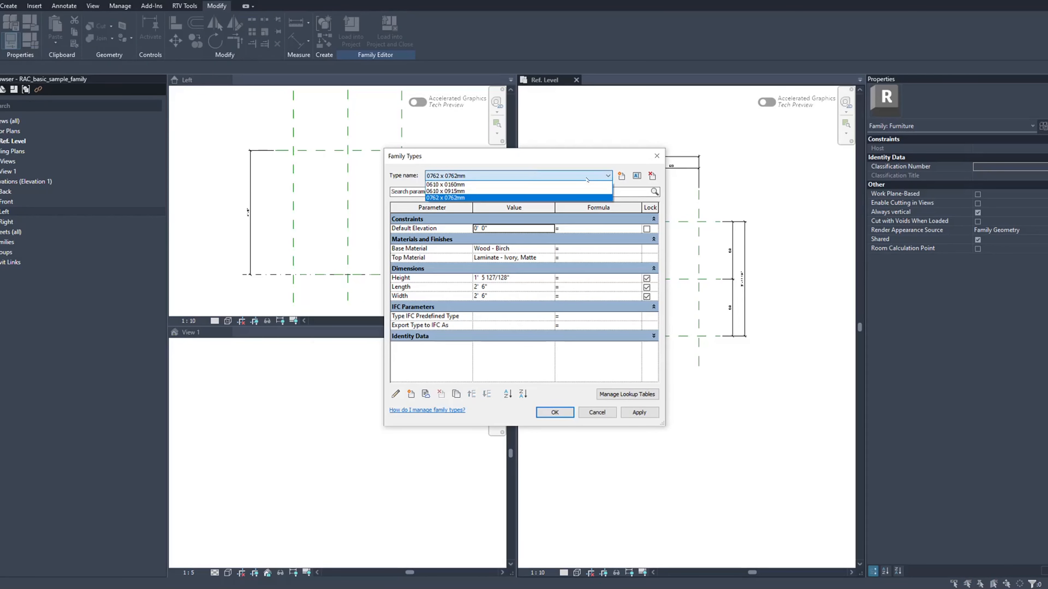
click(602, 159)
click(652, 177)
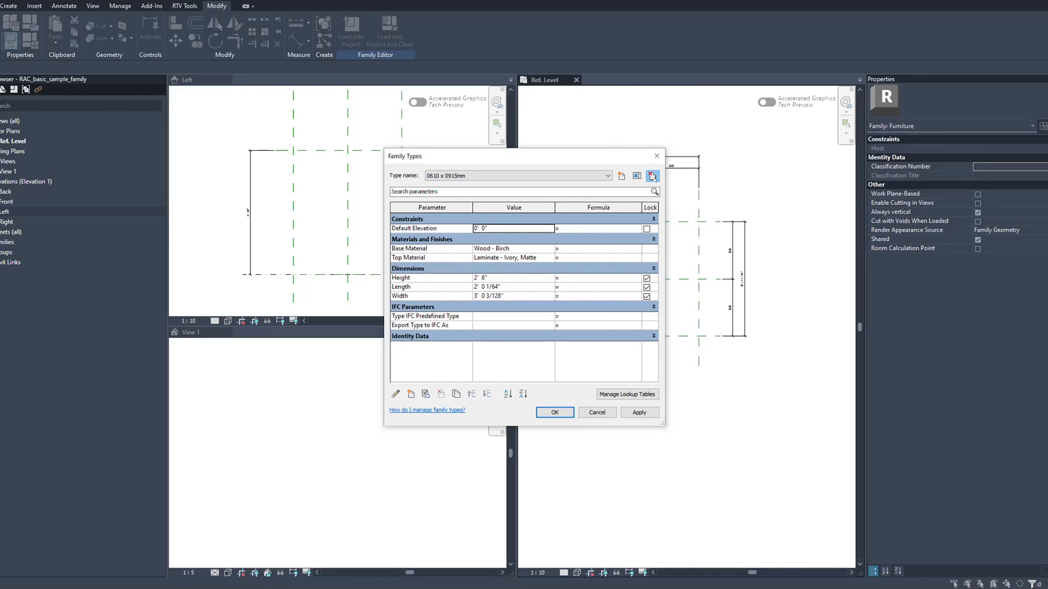
click(652, 177)
click(652, 176)
Step: Delete the Height, Length and Width family parameters from the Dimensions group
drag(532, 159, 554, 151)
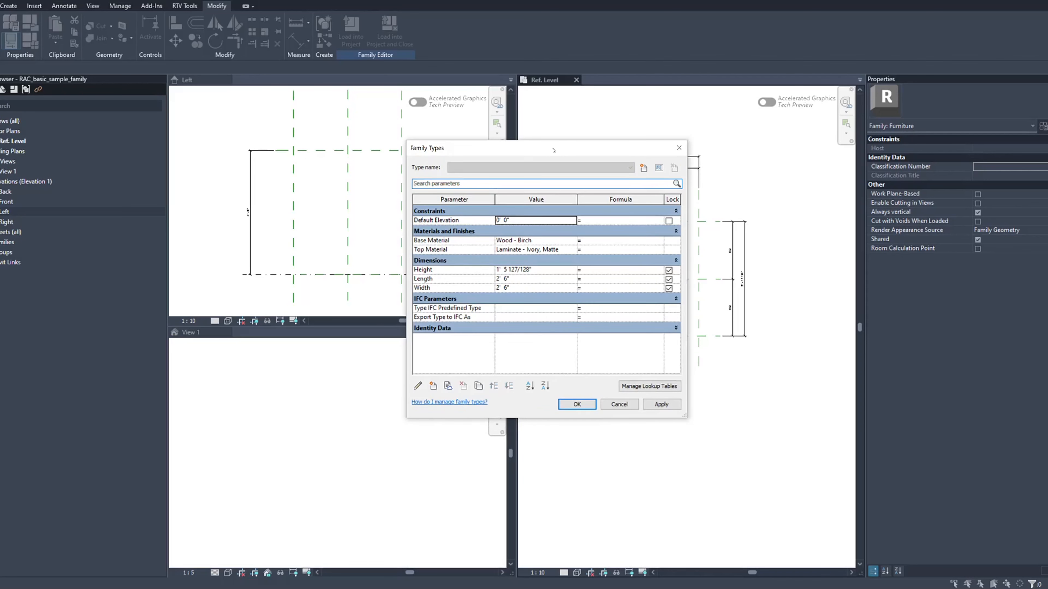
click(469, 270)
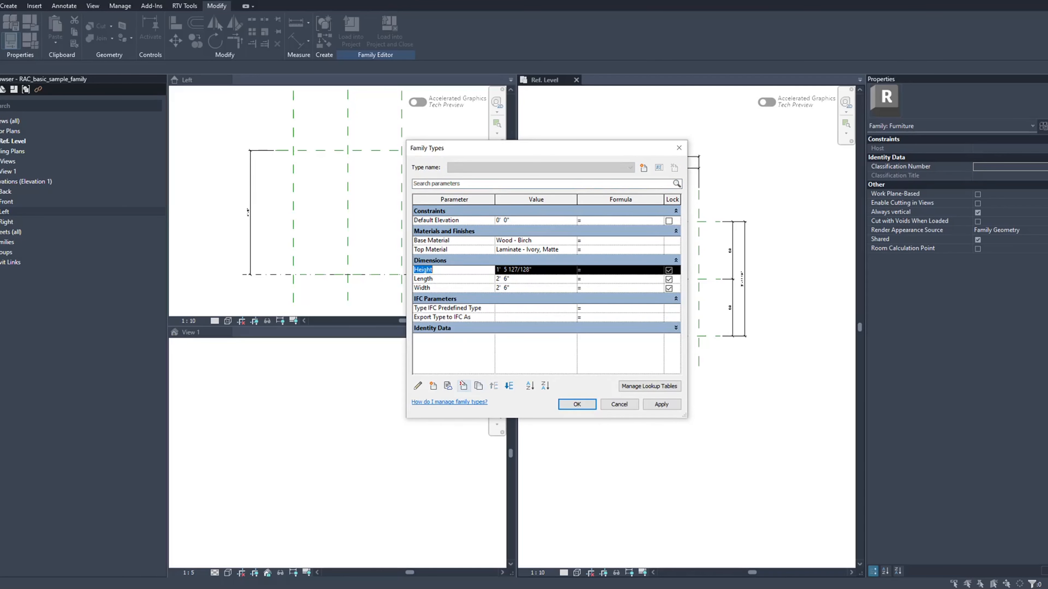
click(462, 385)
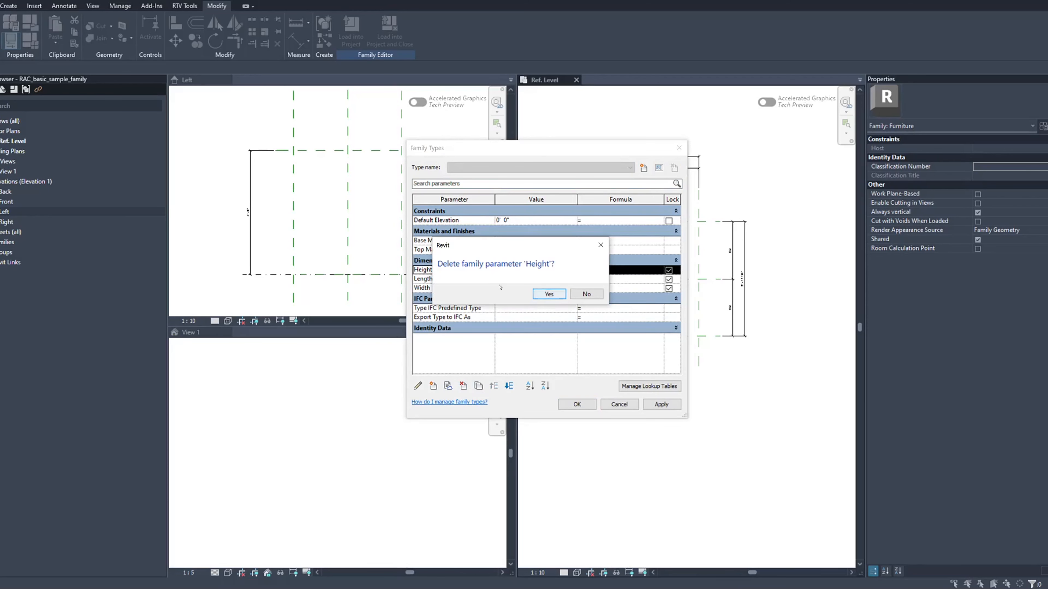
click(548, 294)
key(Delete)
key(Return)
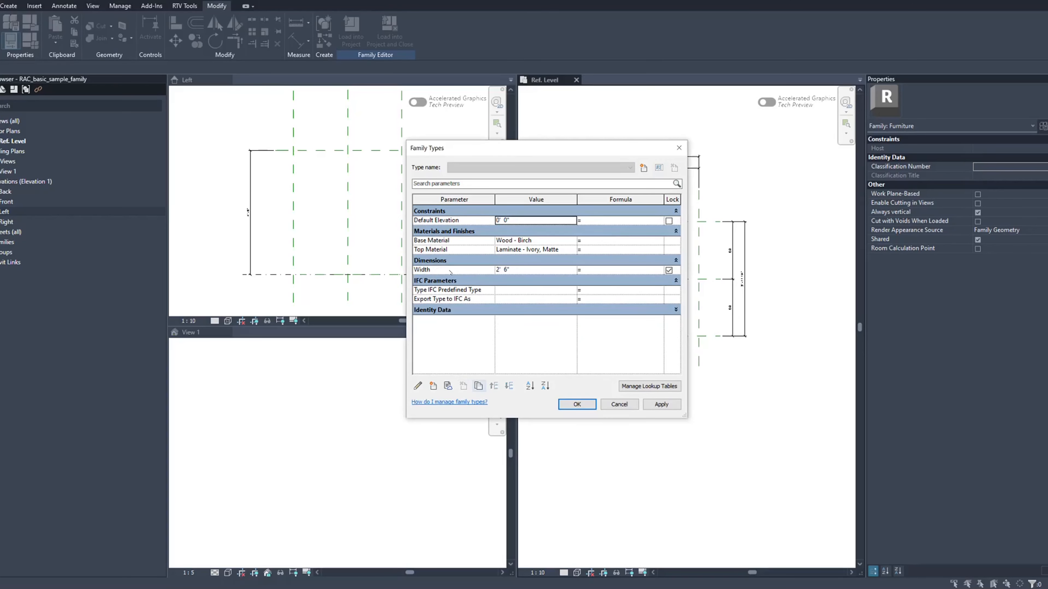
click(463, 386)
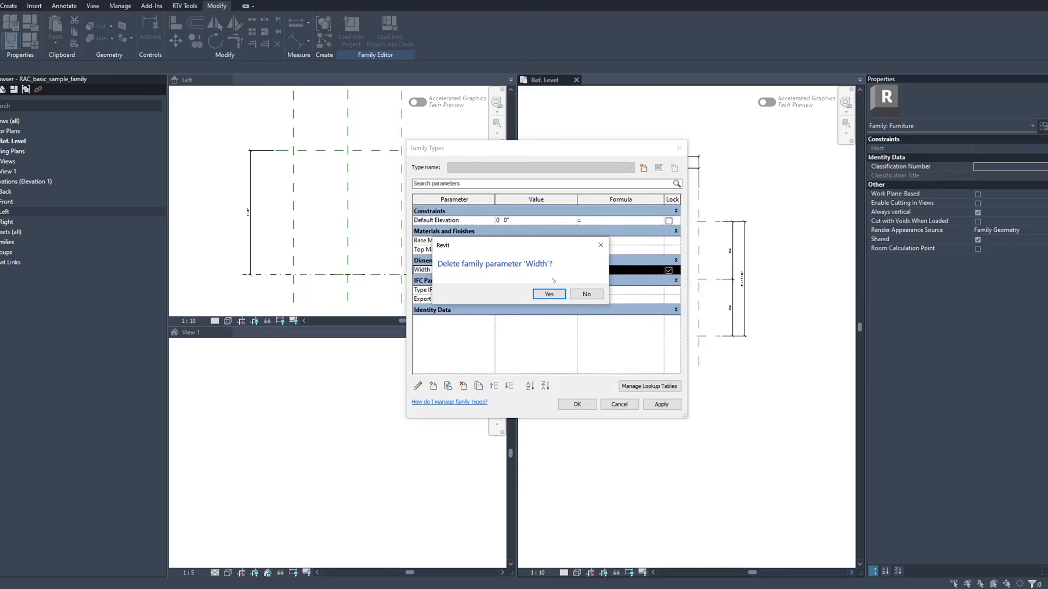
click(546, 294)
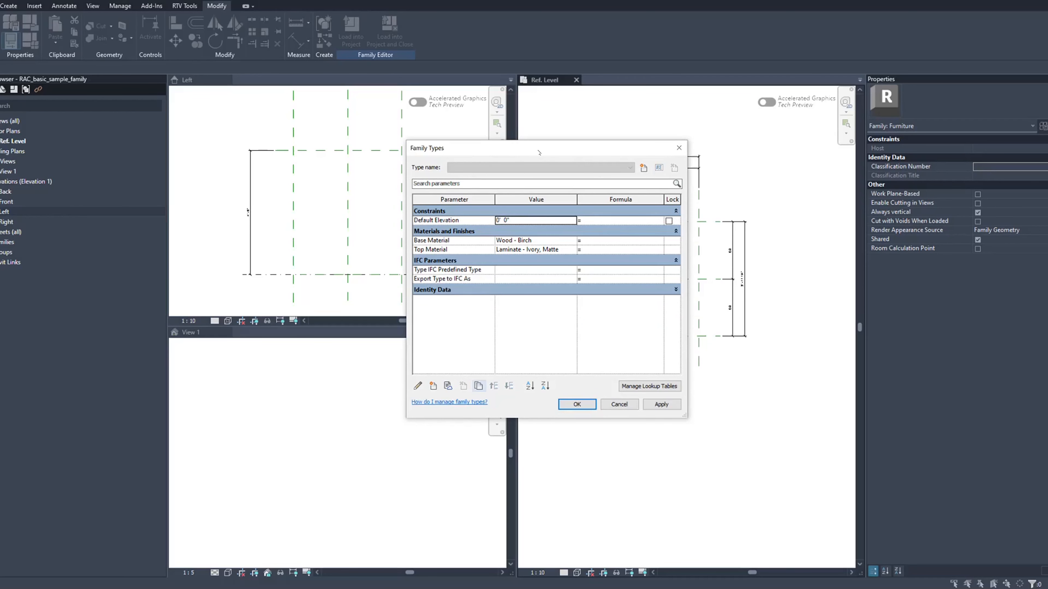
drag(539, 150, 522, 150)
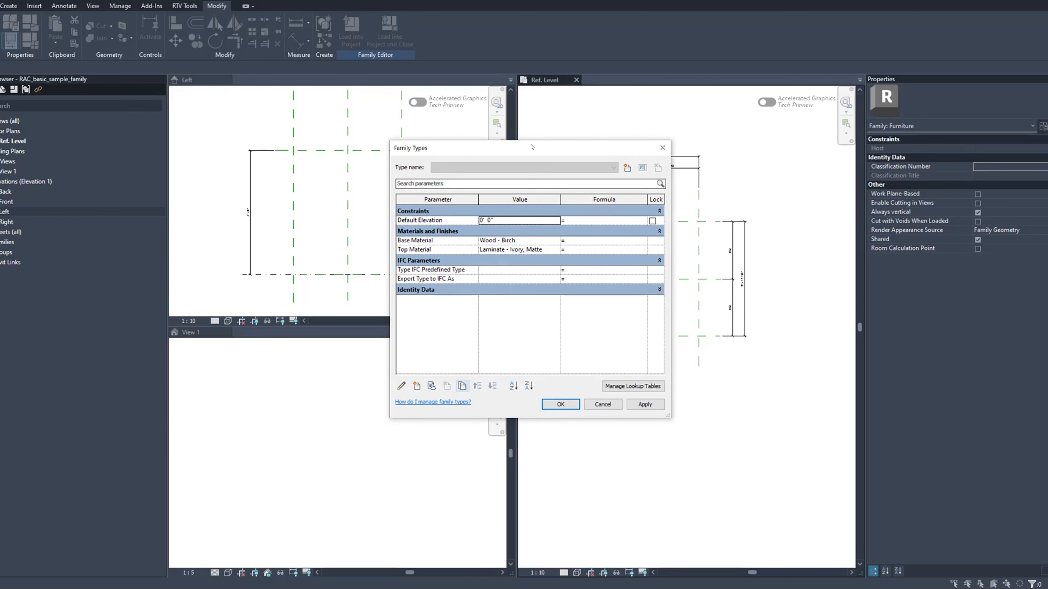
drag(530, 149, 513, 149)
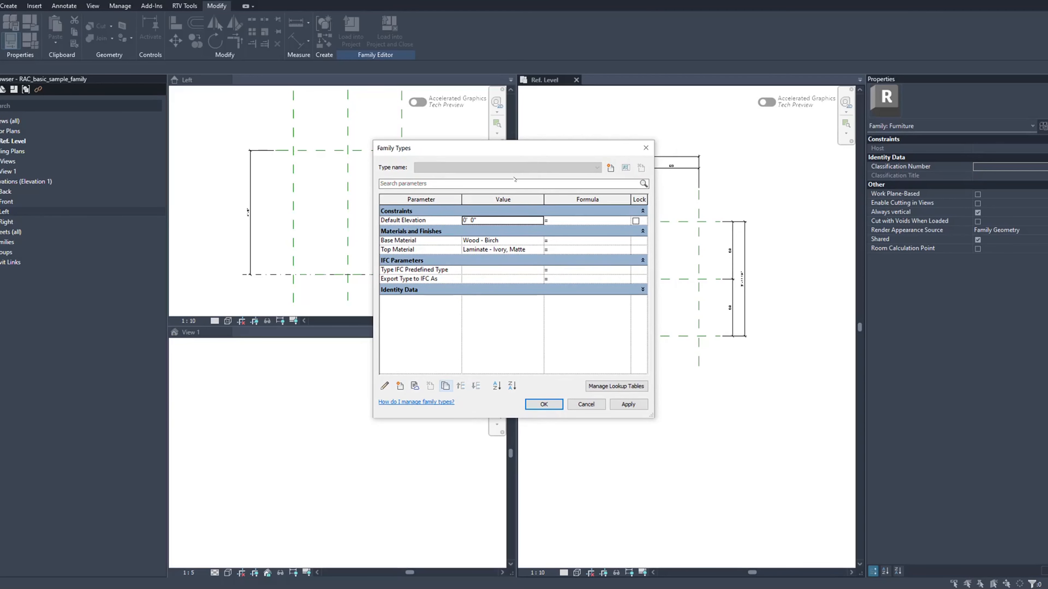
mouse_move(548, 149)
mouse_down()
mouse_move(525, 146)
mouse_move(541, 147)
mouse_up()
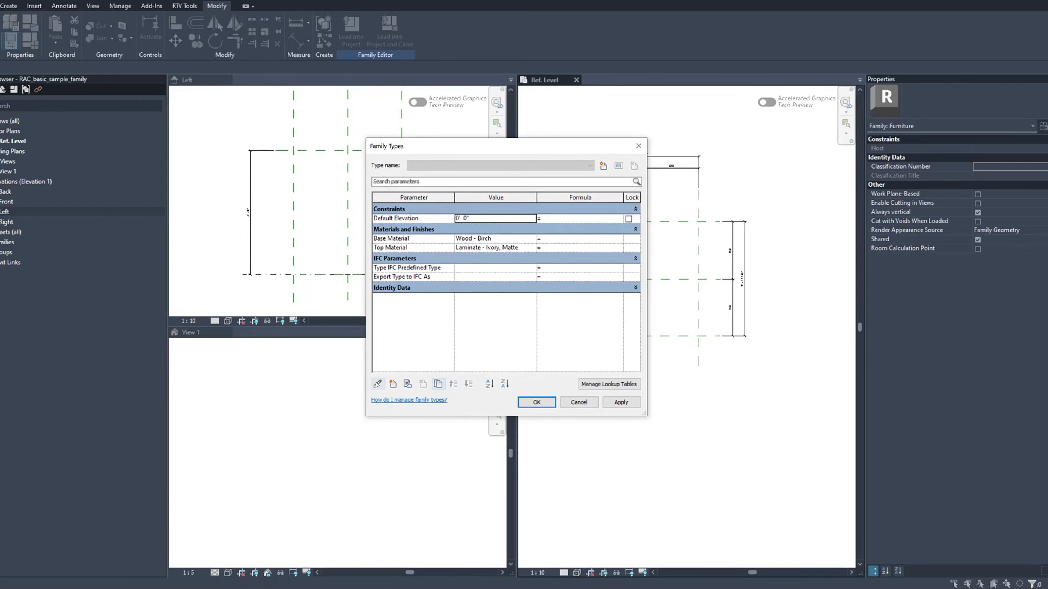
Step: Create a type-based family parameter named Height with data type Length, grouped under Dimensions, and set its value to 3'
click(393, 384)
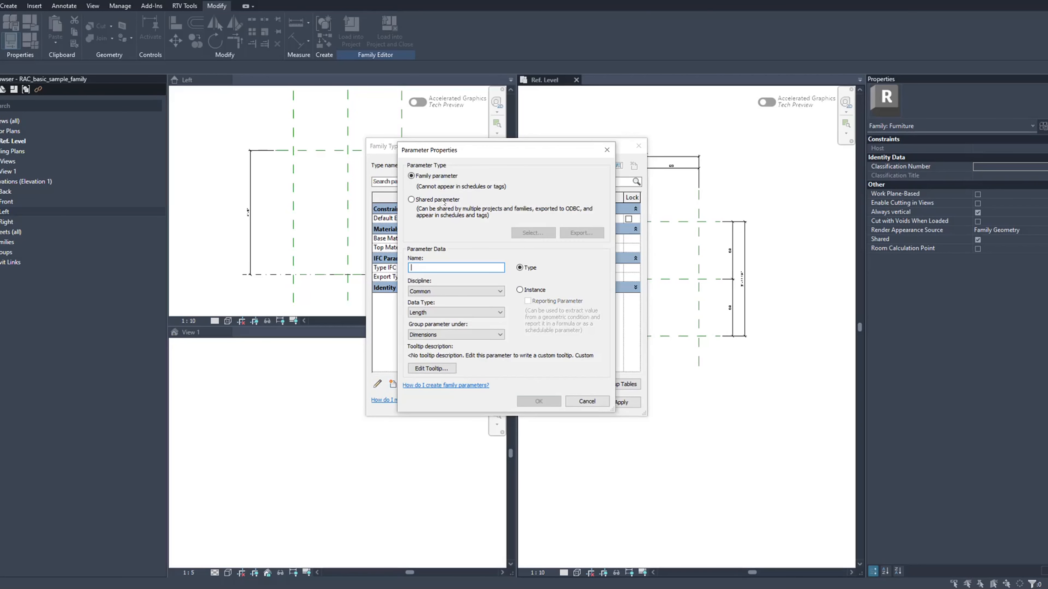
drag(465, 150, 465, 140)
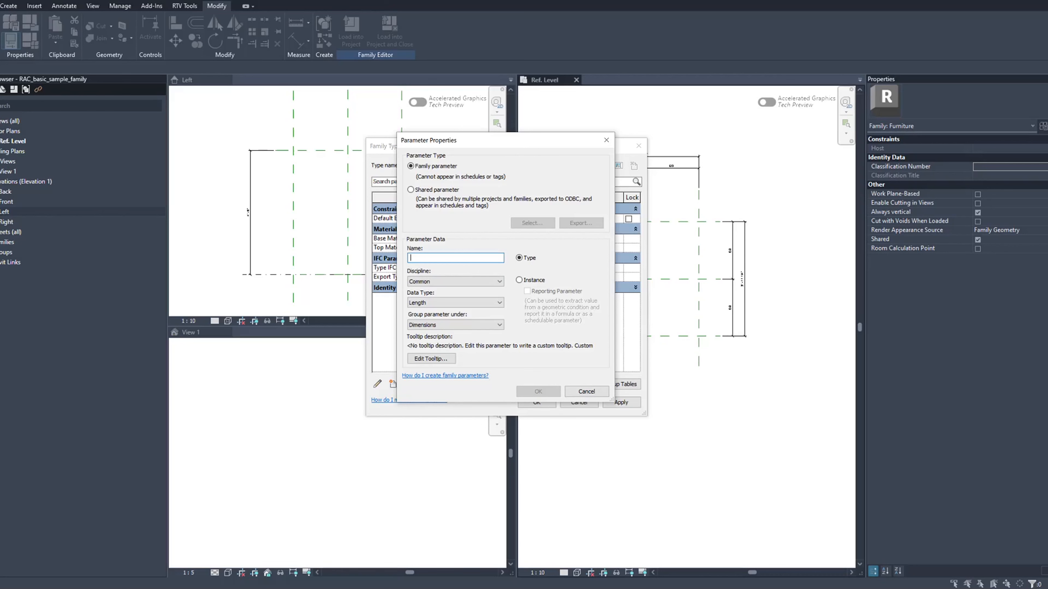
text(Height)
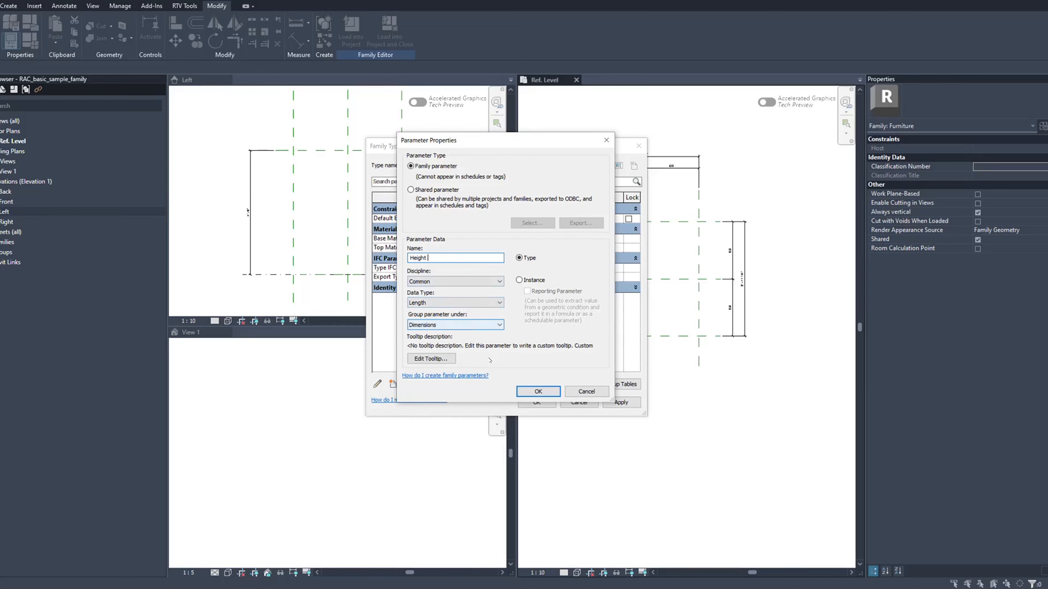
click(536, 391)
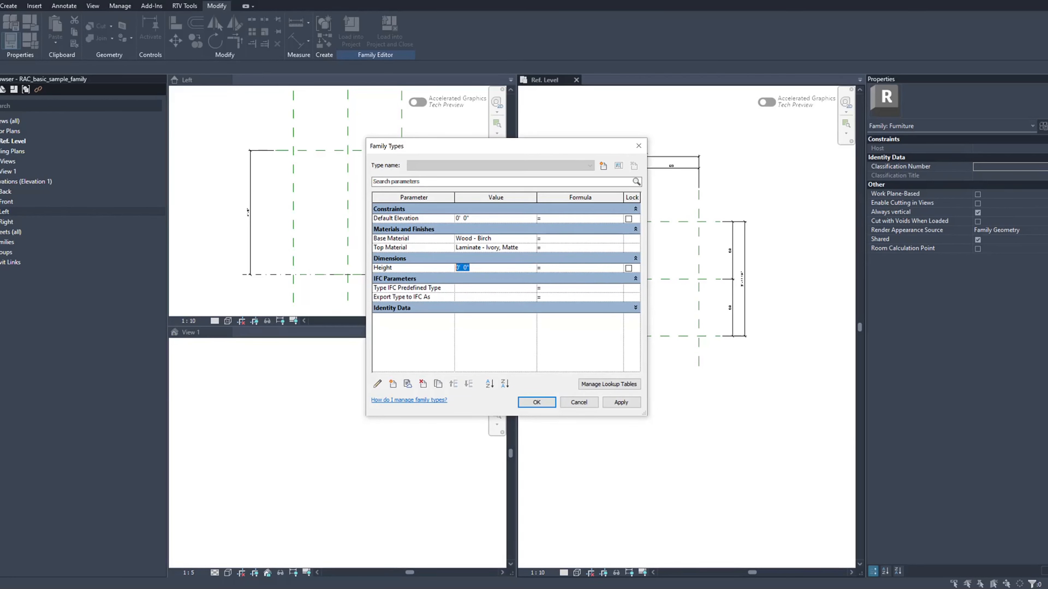
text(3)
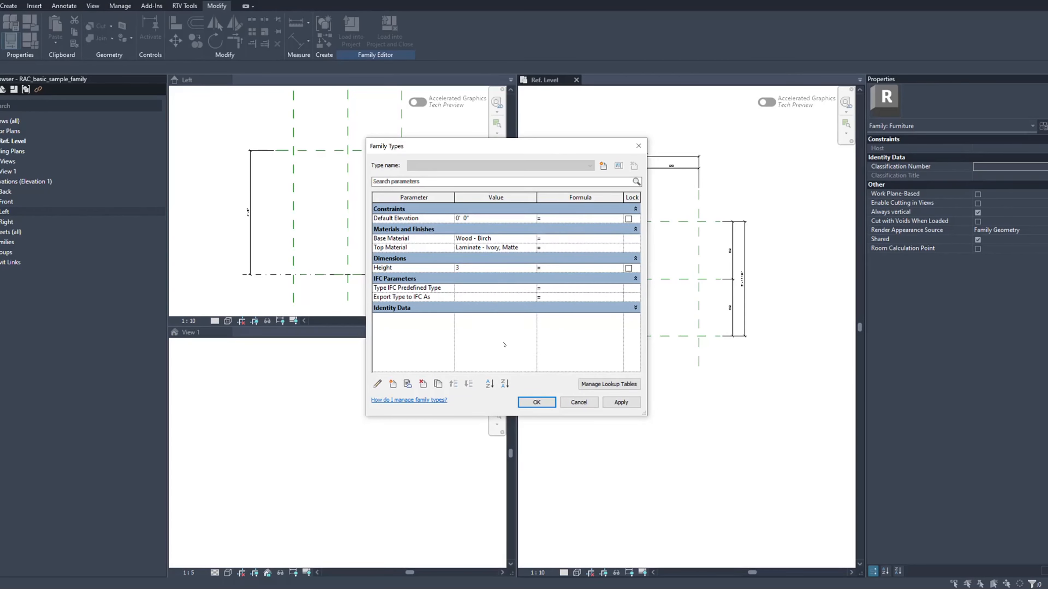
key(Return)
Step: Rename the Height family parameter to Length and select its row in the parameter list
click(377, 384)
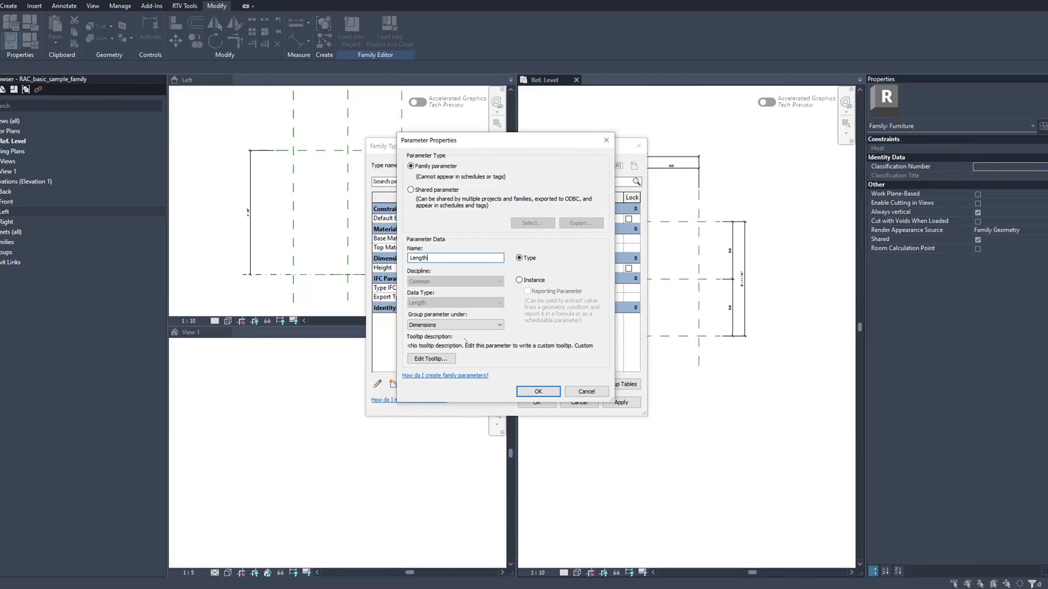
click(538, 391)
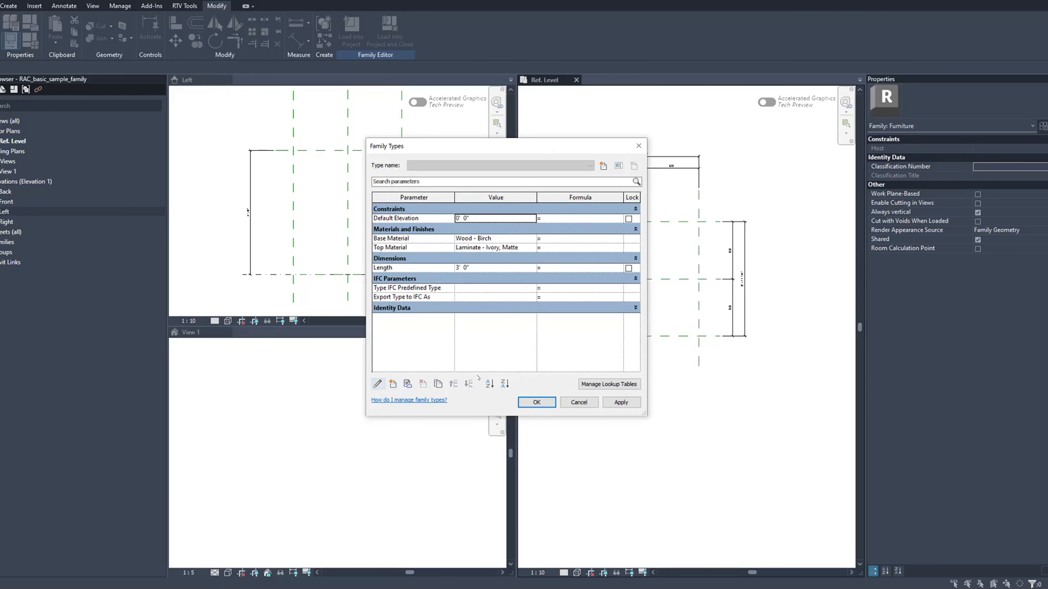
click(387, 268)
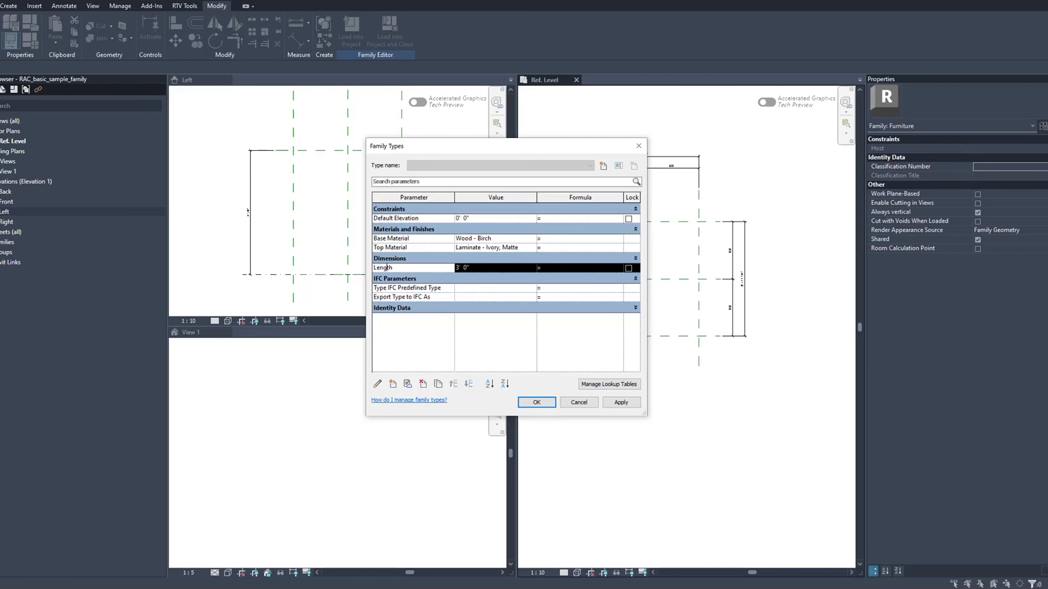
Step: Create a type-based family parameter named Height with data type Length under Dimensions, and set its value to 3'
click(393, 384)
text(Height)
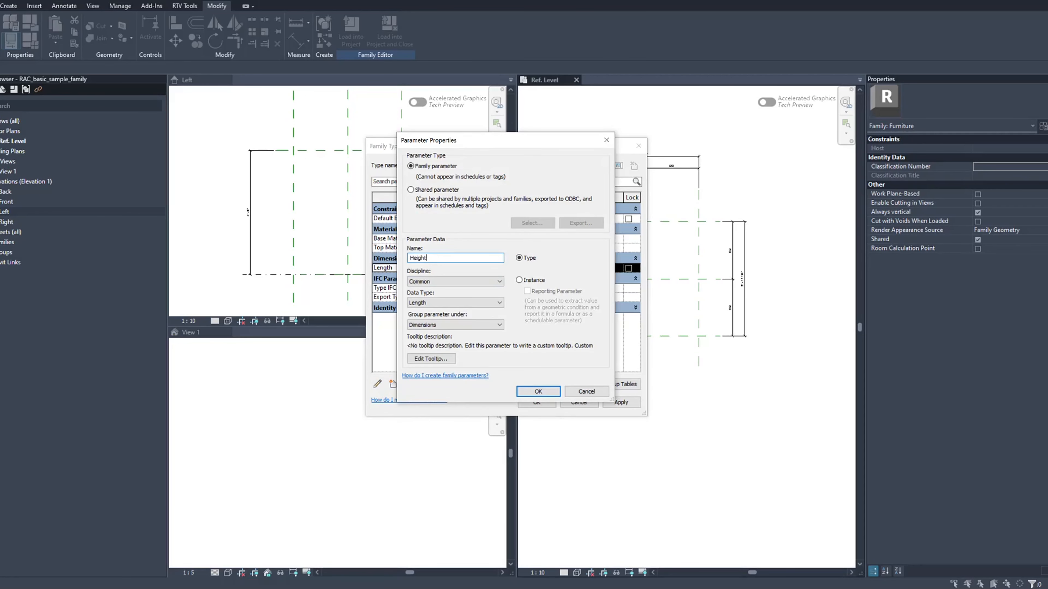
click(524, 391)
click(446, 267)
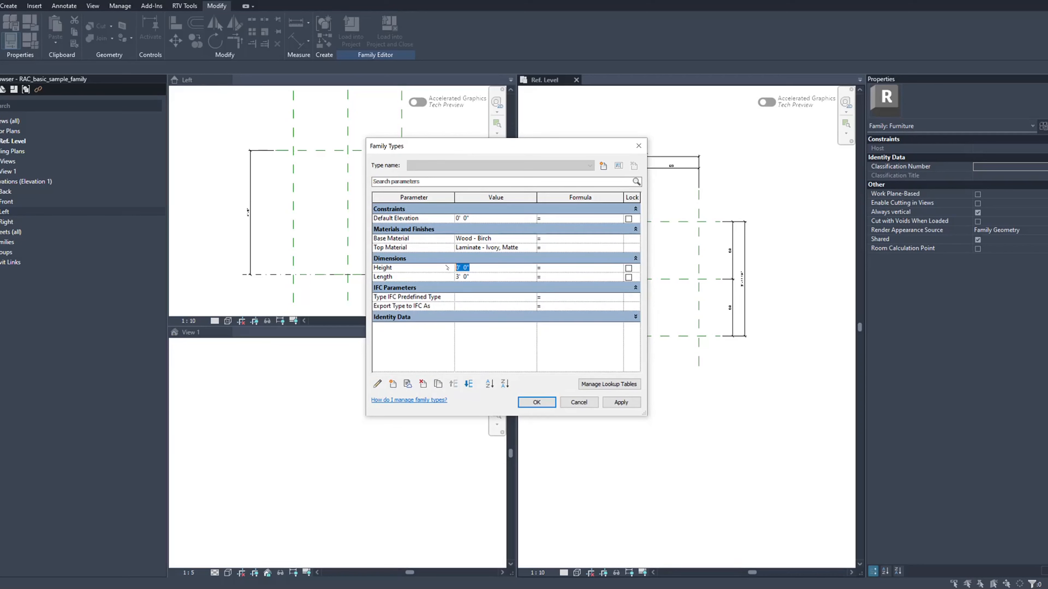
text(3)
key(Return)
Step: Create a type-based family parameter named Width with data type Length under Dimensions, and set its value to 3'
click(393, 384)
text(Width)
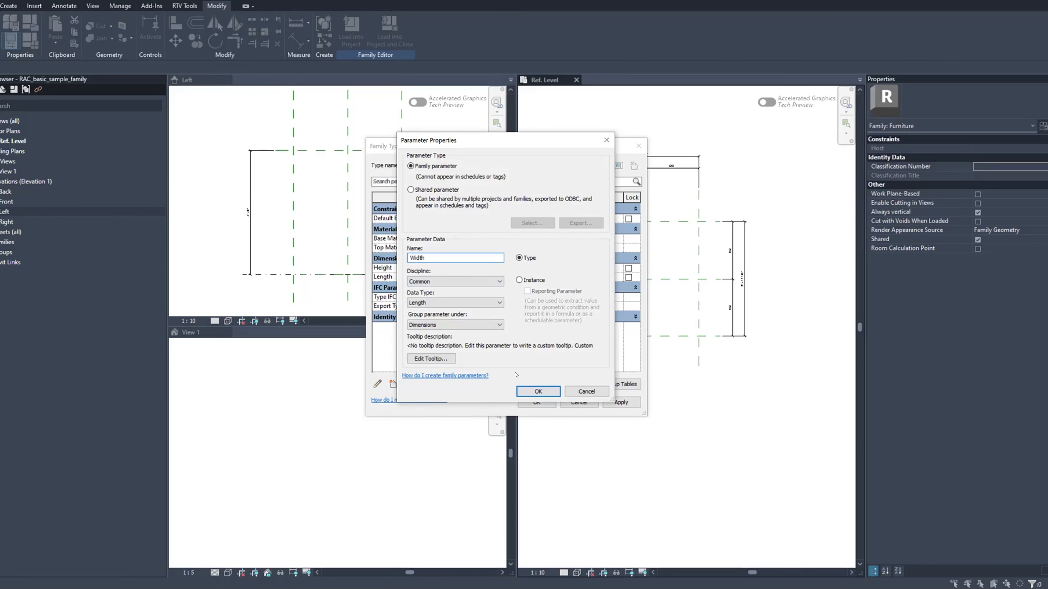
click(537, 391)
click(455, 286)
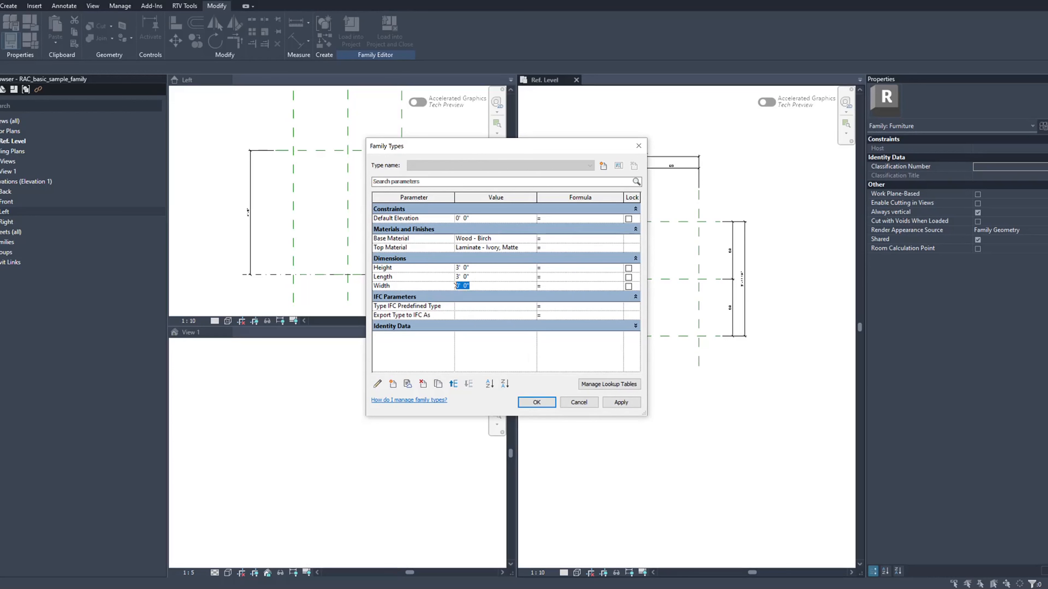
text(3)
click(456, 276)
Step: Create a new family type named 3x3 Base
drag(461, 149, 445, 140)
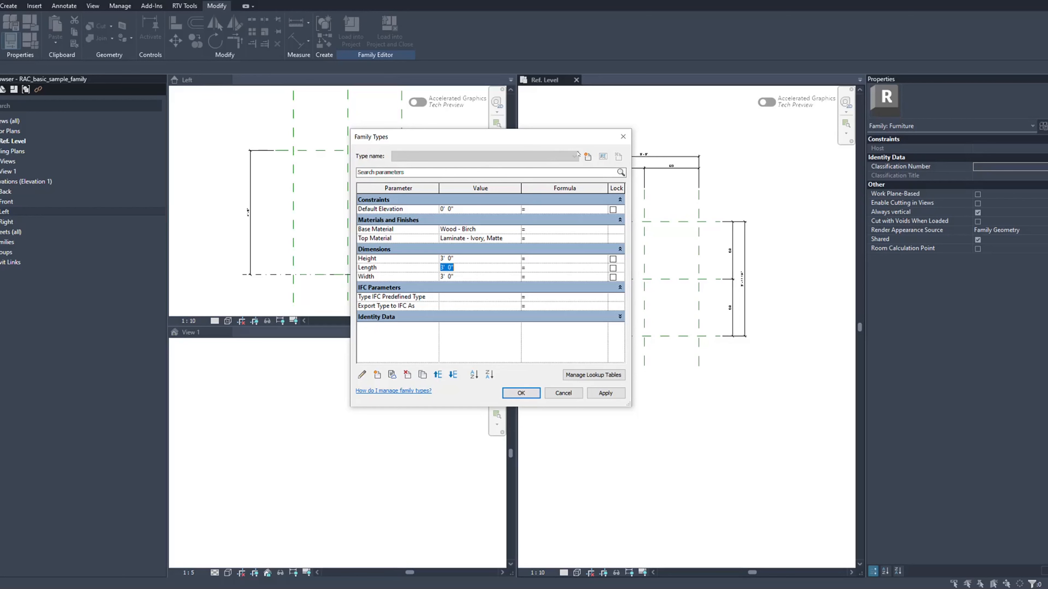
drag(588, 139, 580, 130)
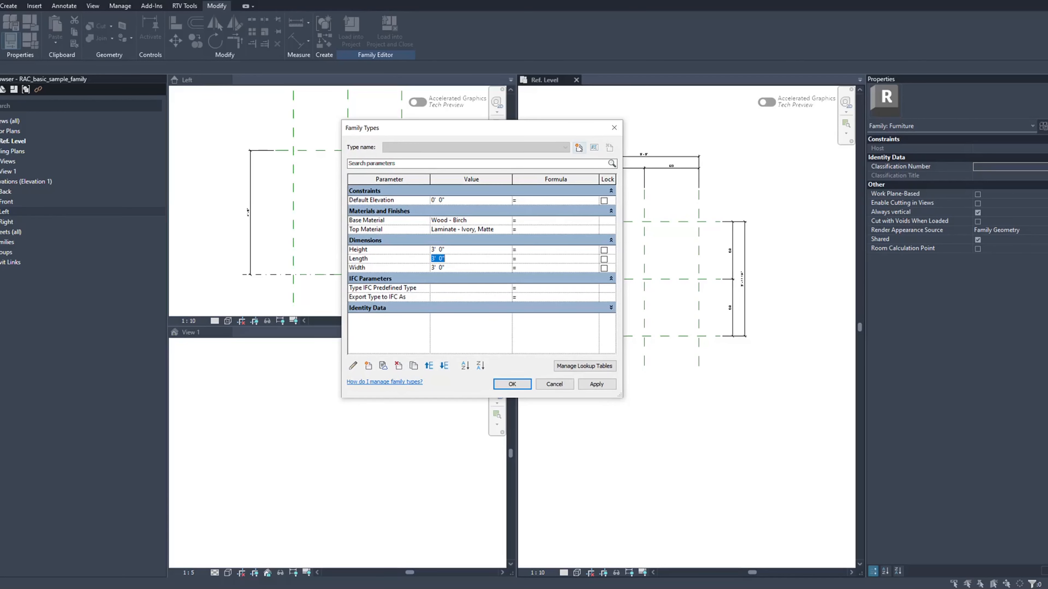
click(579, 147)
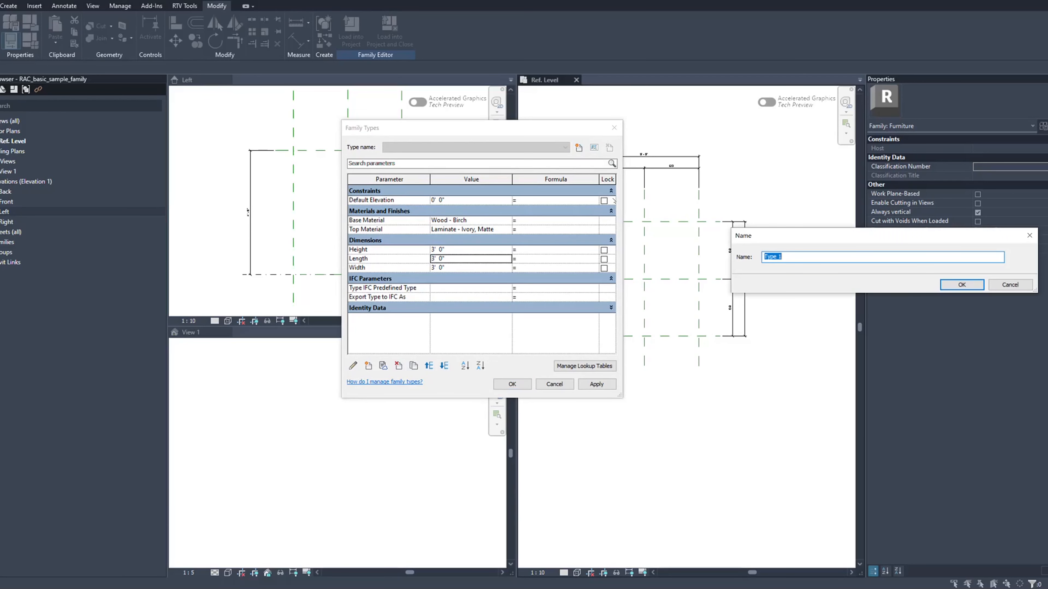
text(3x3 Base)
key(Left)
key(Left)
key(Left)
key(Left)
key(Left)
key(Left)
key(Left)
key(Left)
key(BackSpace)
key(Return)
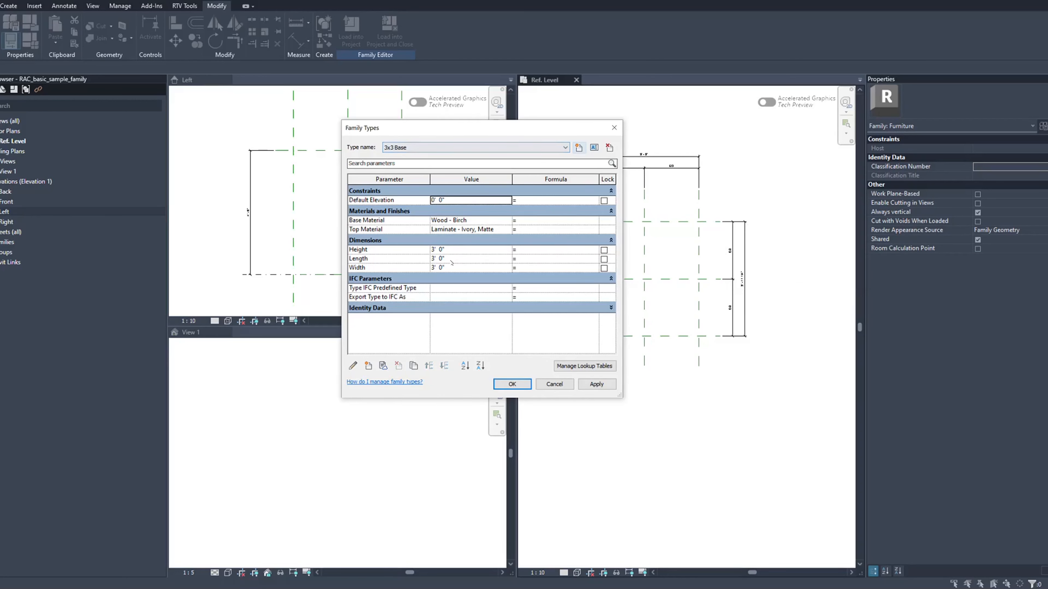
Step: Create a new family type named 6x6 and set its Height, Length and Width to 6'
drag(462, 126, 459, 123)
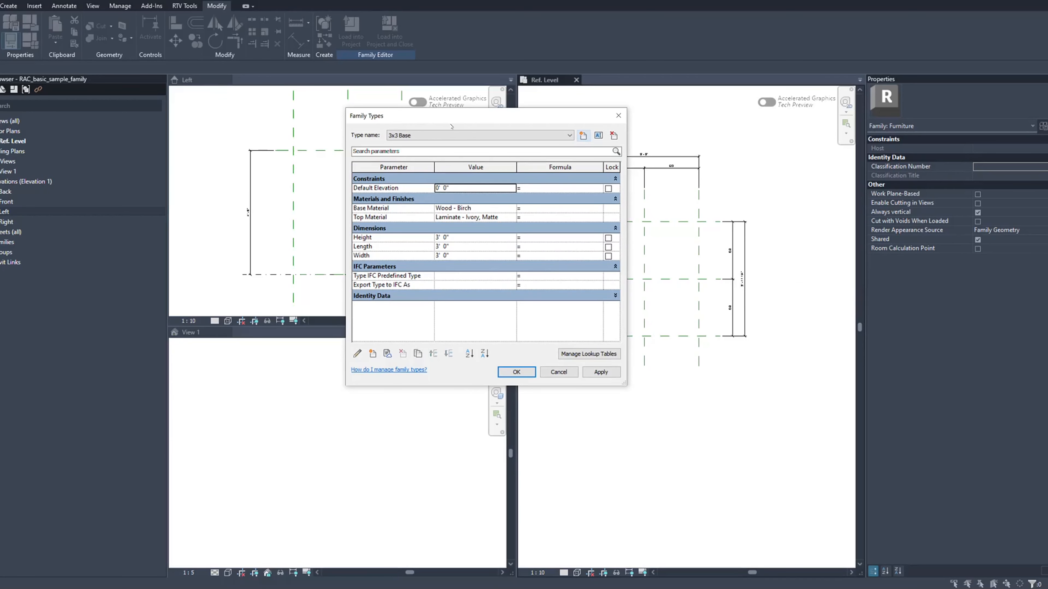
click(583, 136)
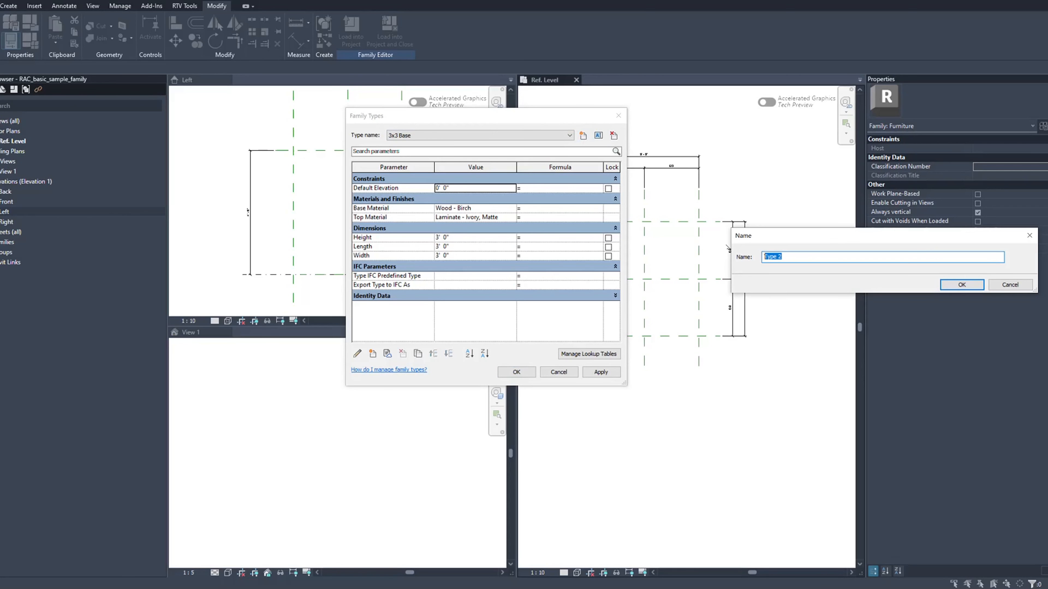
text(6x6)
click(953, 286)
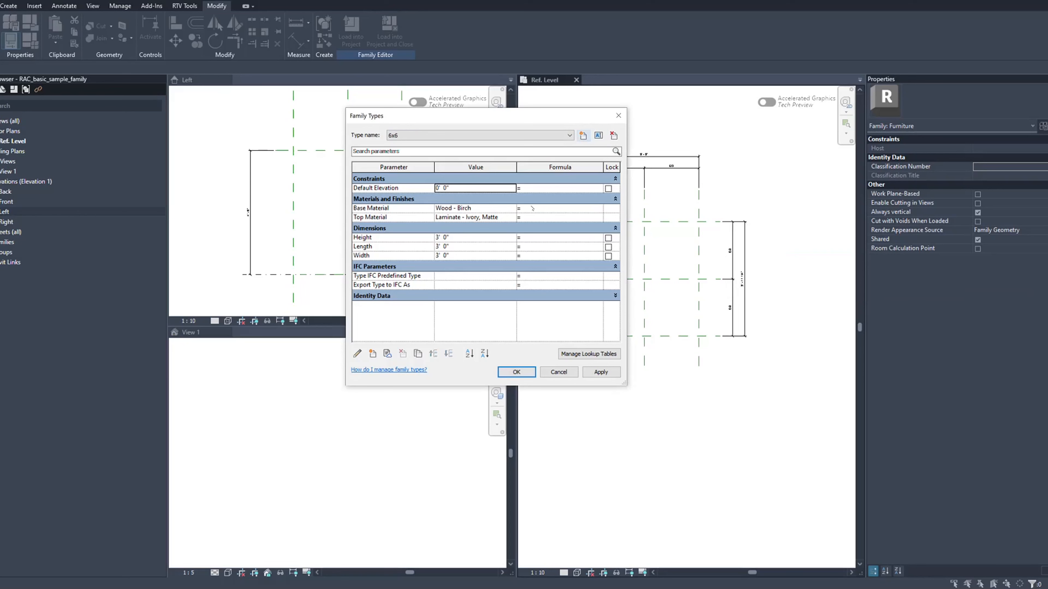
click(441, 238)
drag(440, 238, 434, 255)
text(6)
click(440, 246)
text(6)
click(439, 255)
text(6)
click(448, 237)
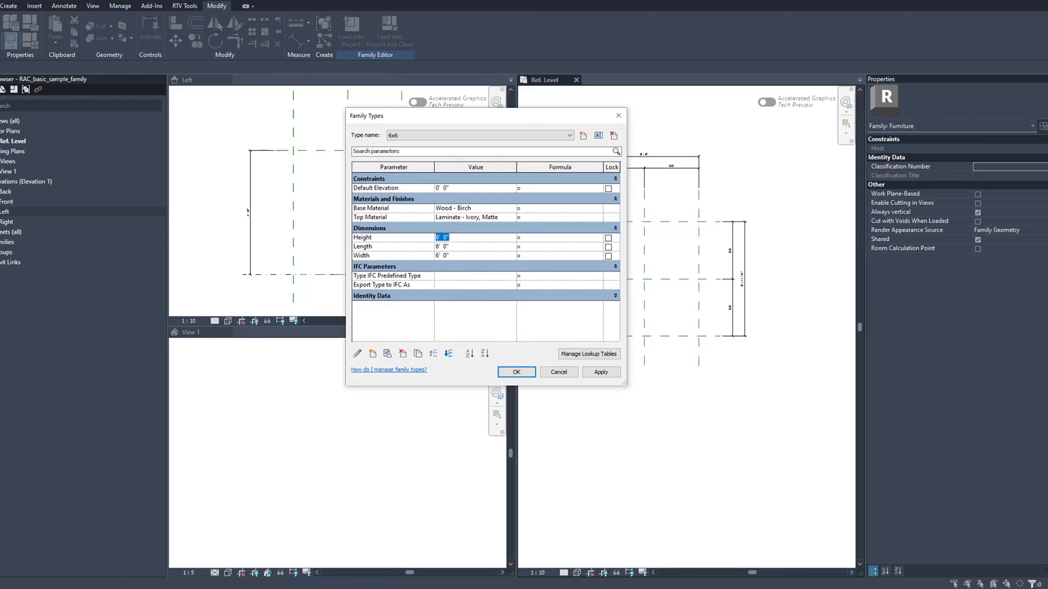
Step: Create a new family type named 5x5 and set its Height, Length and Width to 5'
drag(507, 116, 504, 115)
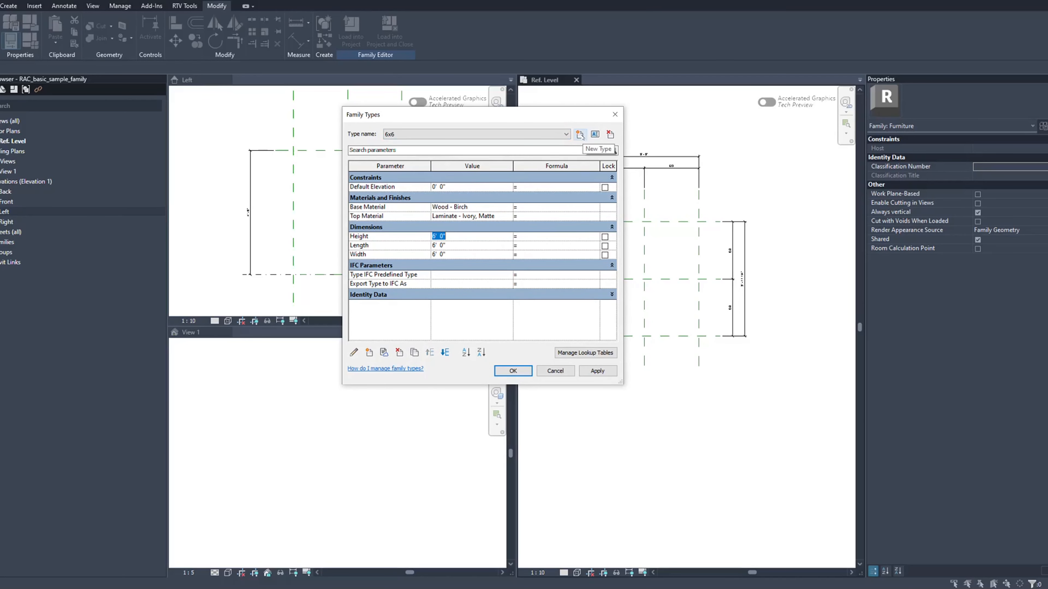
click(579, 135)
text(5x5)
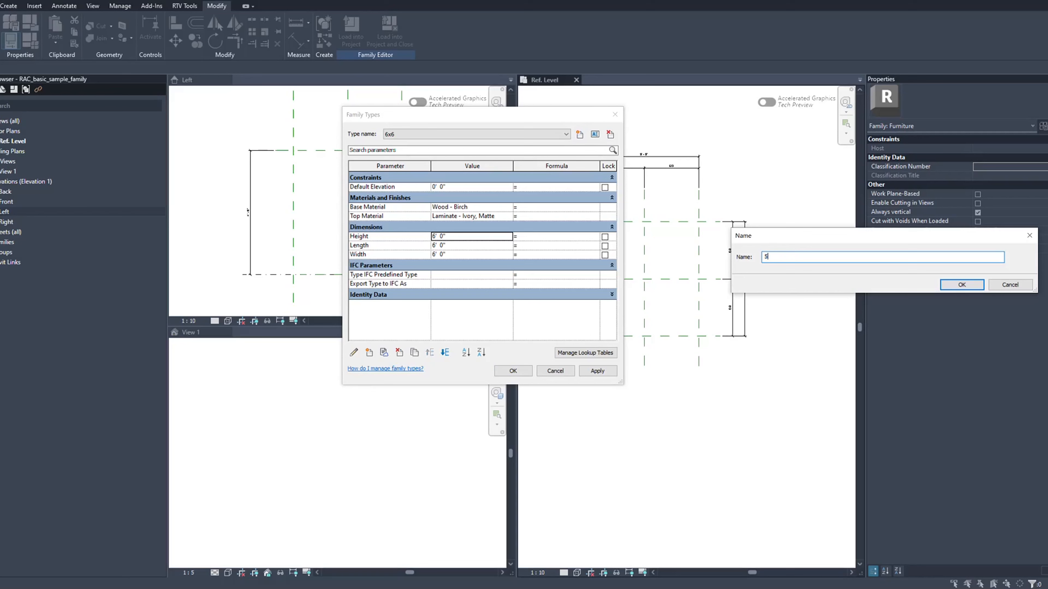
click(944, 285)
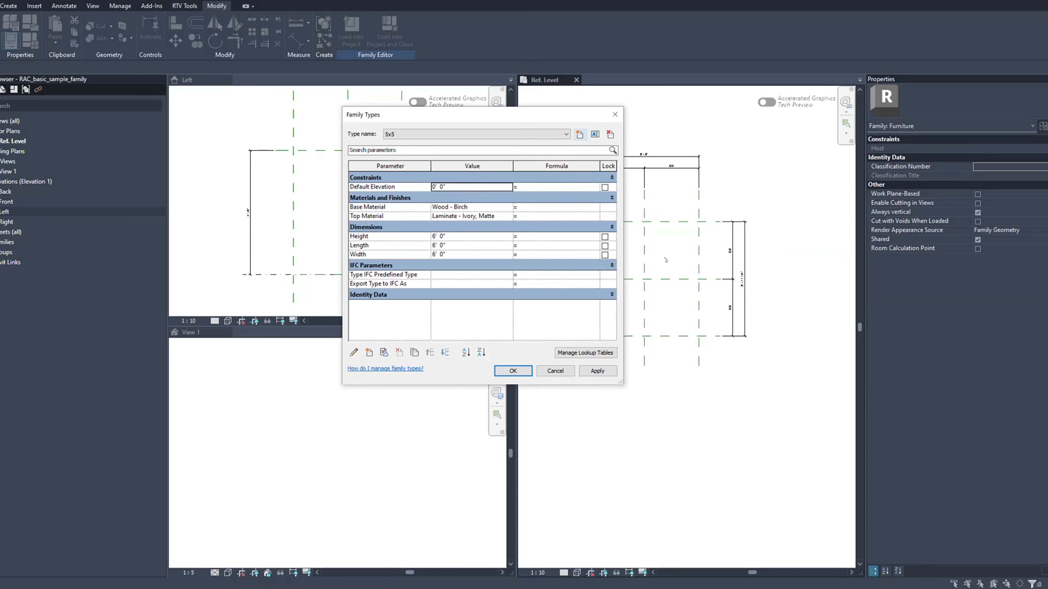
drag(446, 236, 431, 255)
text(555)
click(475, 236)
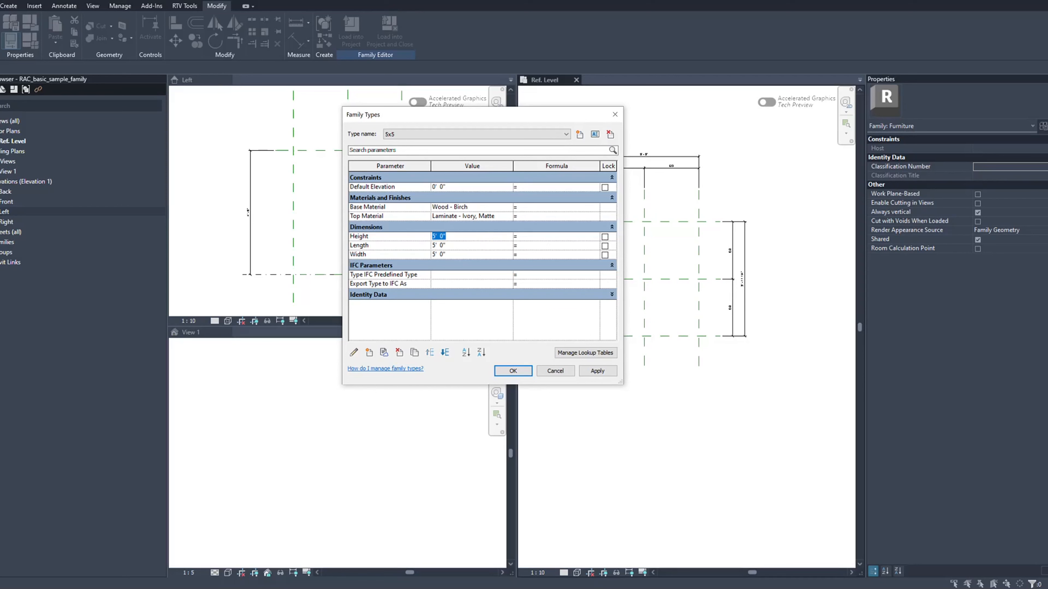
key(Return)
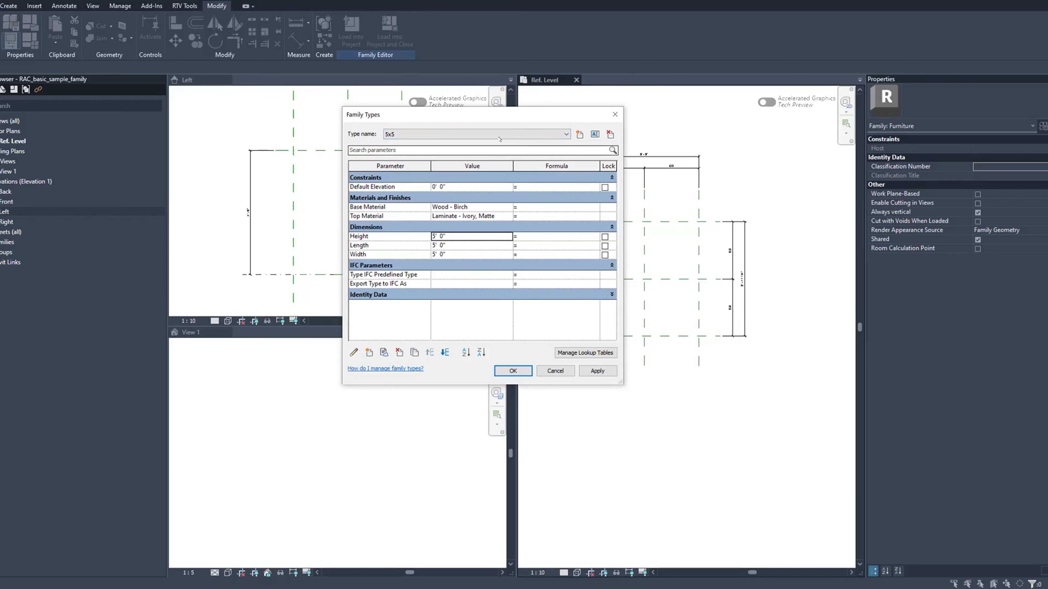
Step: Make 3x3 Base the current family type, re-enter its name as 3x3 Base and accept the Family Types settings
click(499, 139)
click(396, 144)
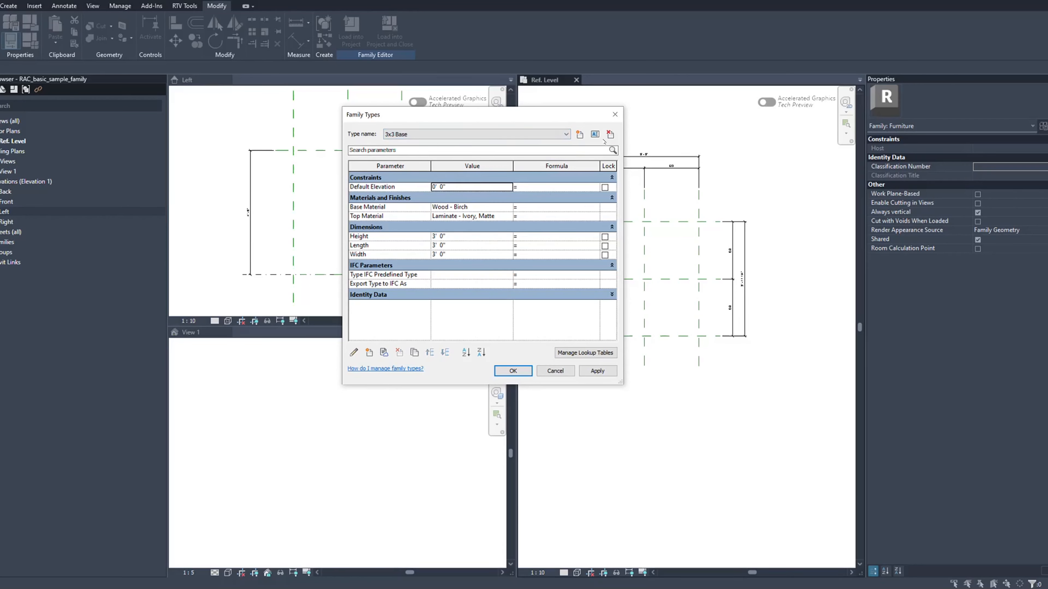
click(594, 134)
text(3x3 Base)
key(Return)
click(513, 370)
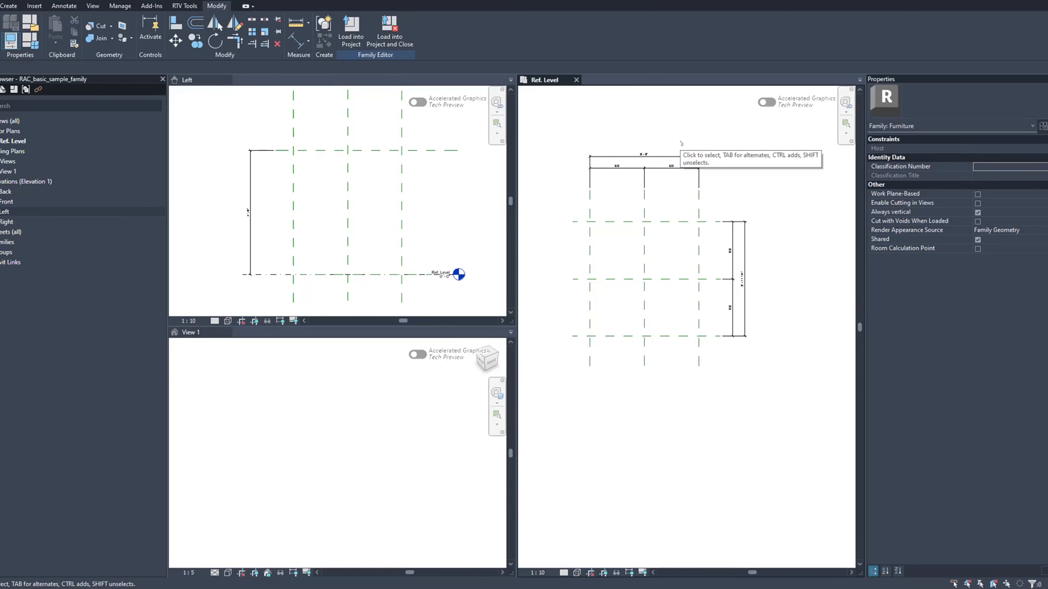
Step: Start an Extrusion and sketch a rectangle just inside the four outer reference planes in the Ref. Level plan
middle_drag(711, 139, 713, 145)
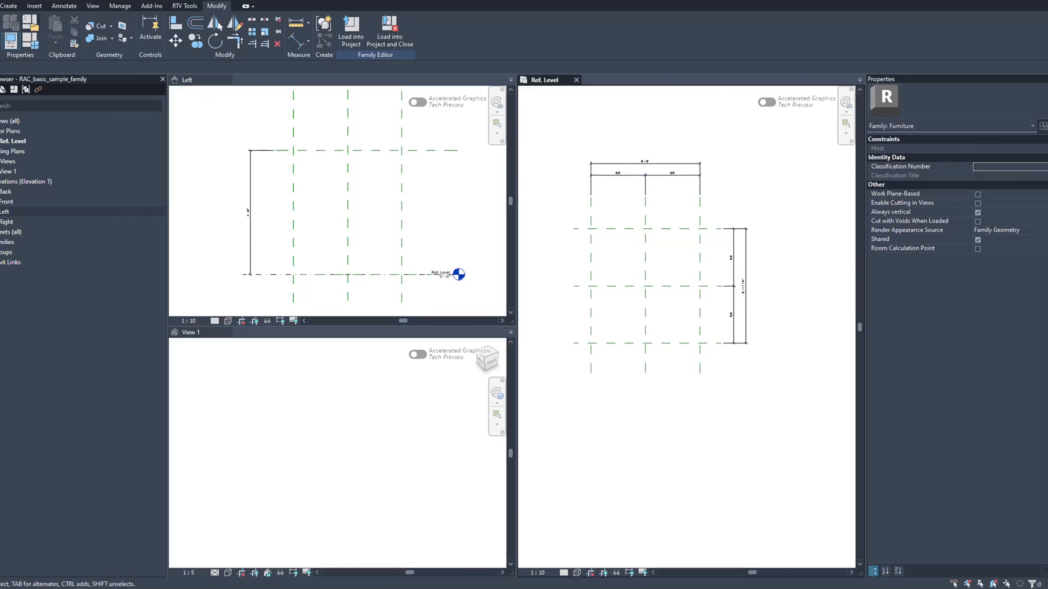
click(9, 6)
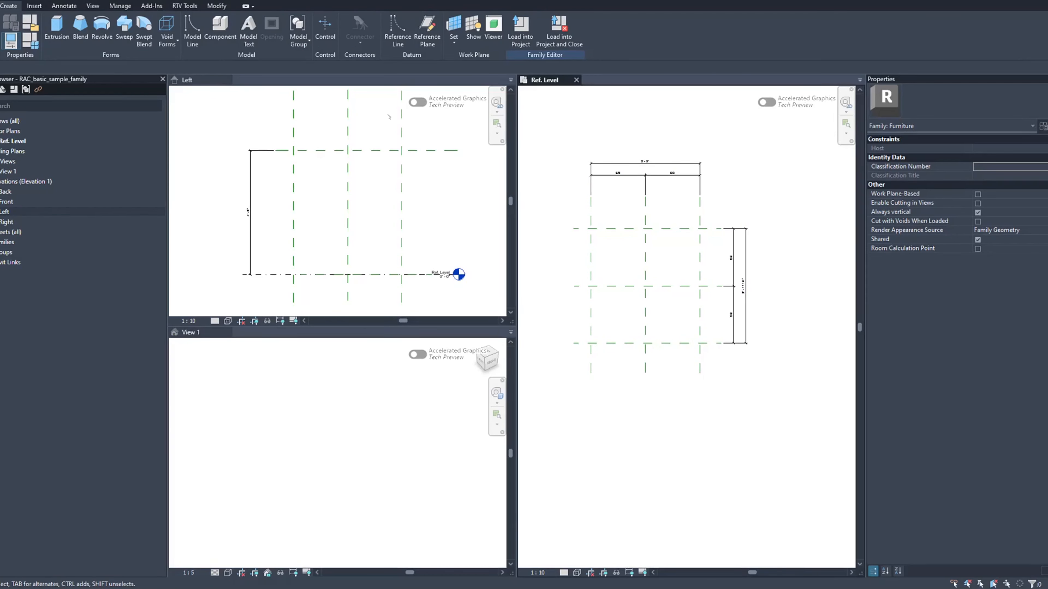
click(60, 40)
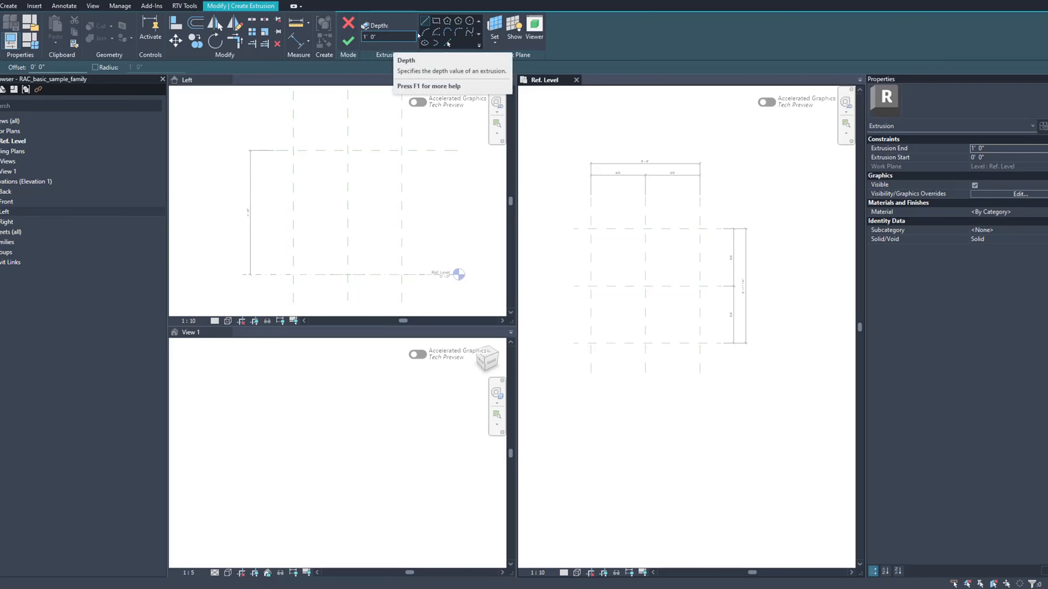
click(436, 20)
middle_drag(619, 256, 591, 230)
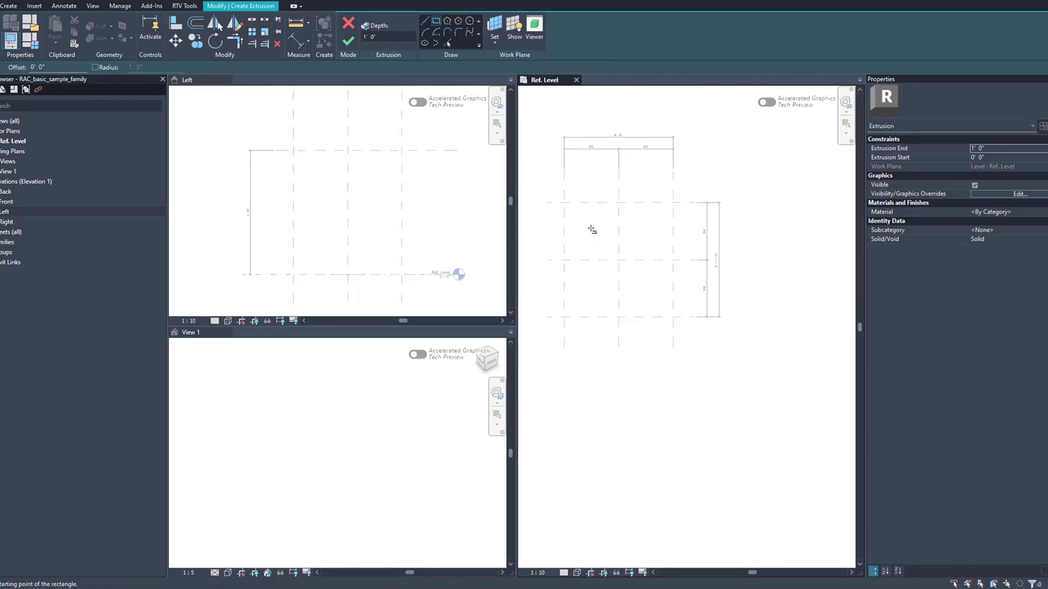
click(574, 211)
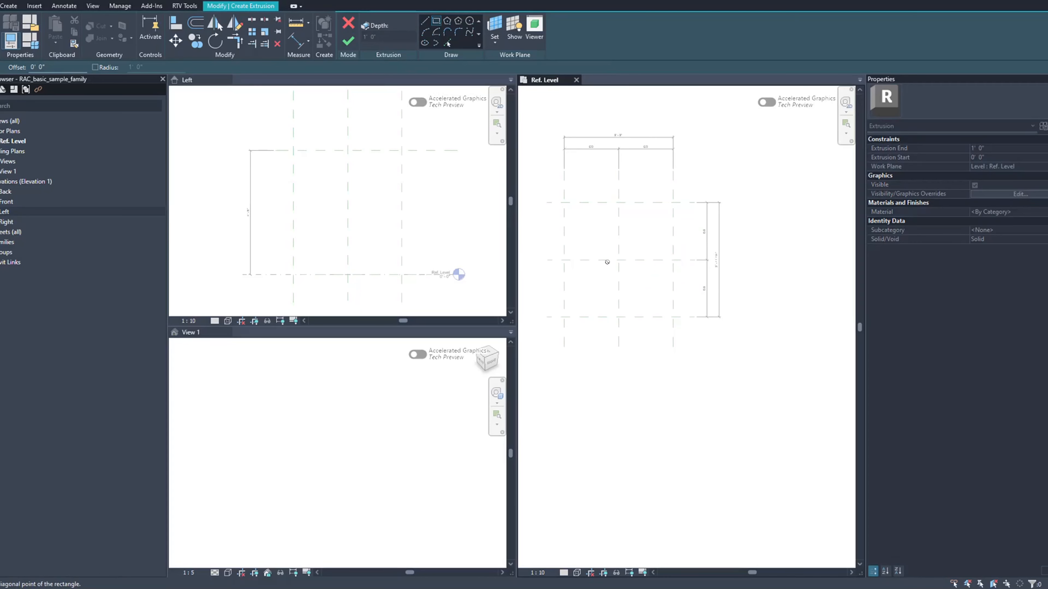
click(663, 311)
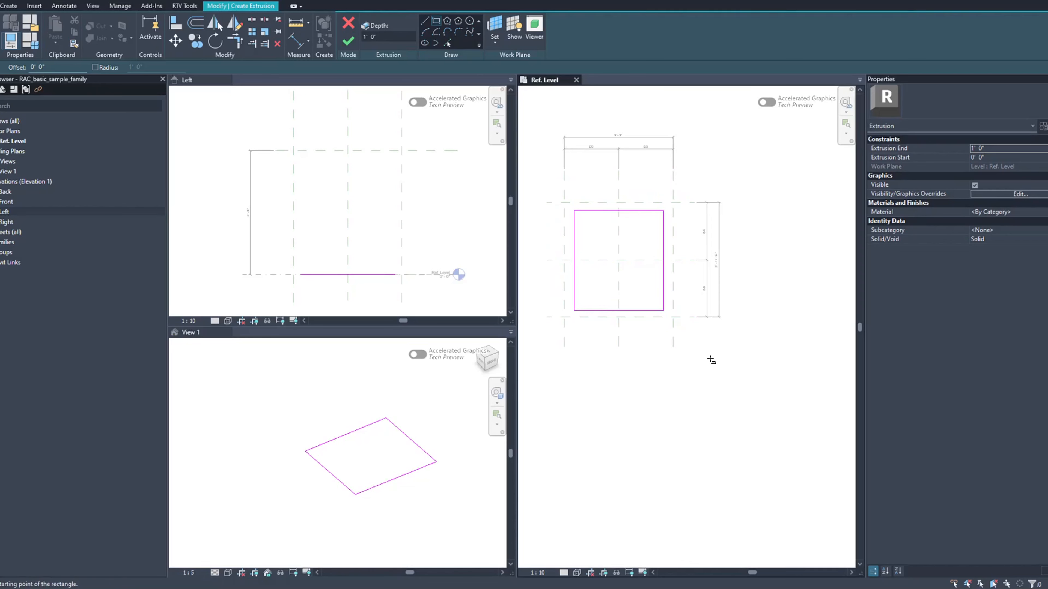
middle_drag(709, 358, 717, 370)
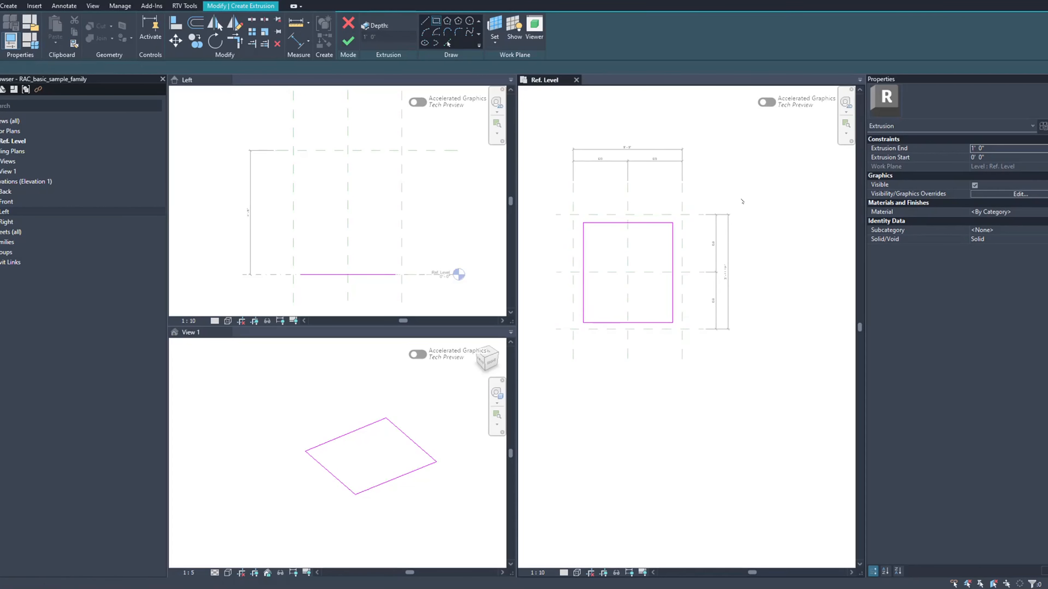
key(Escape)
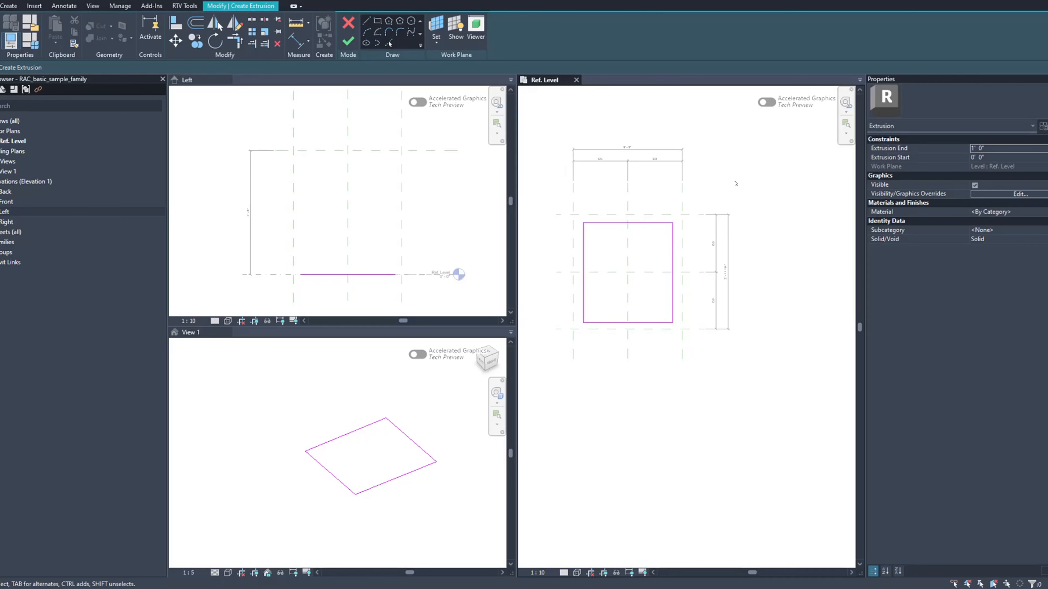
Step: Align the four sides of the sketched rectangle to the outer reference planes and lock them there
key(a)
key(l)
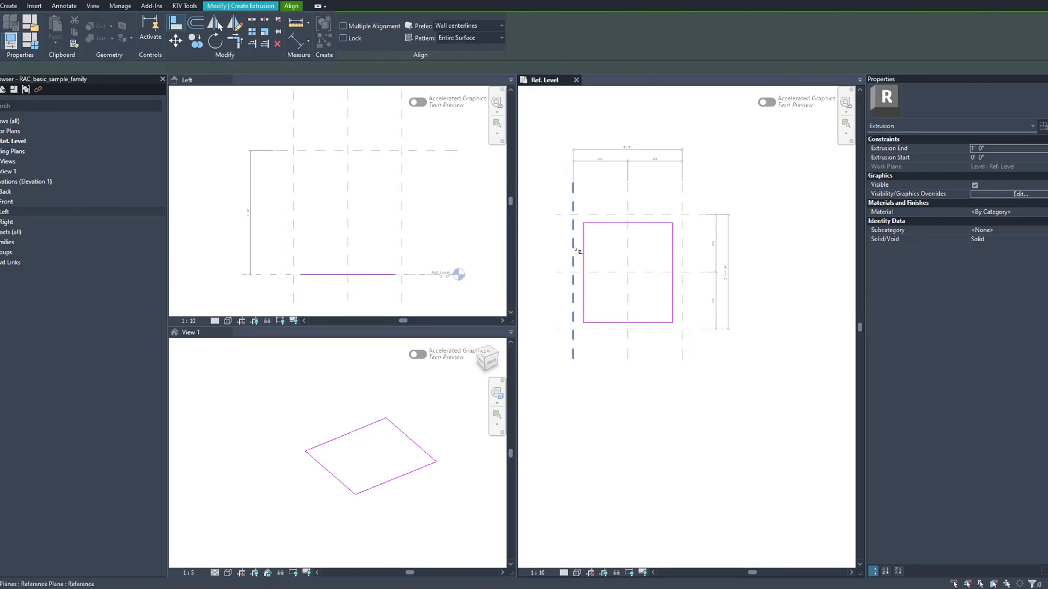
click(577, 251)
click(582, 273)
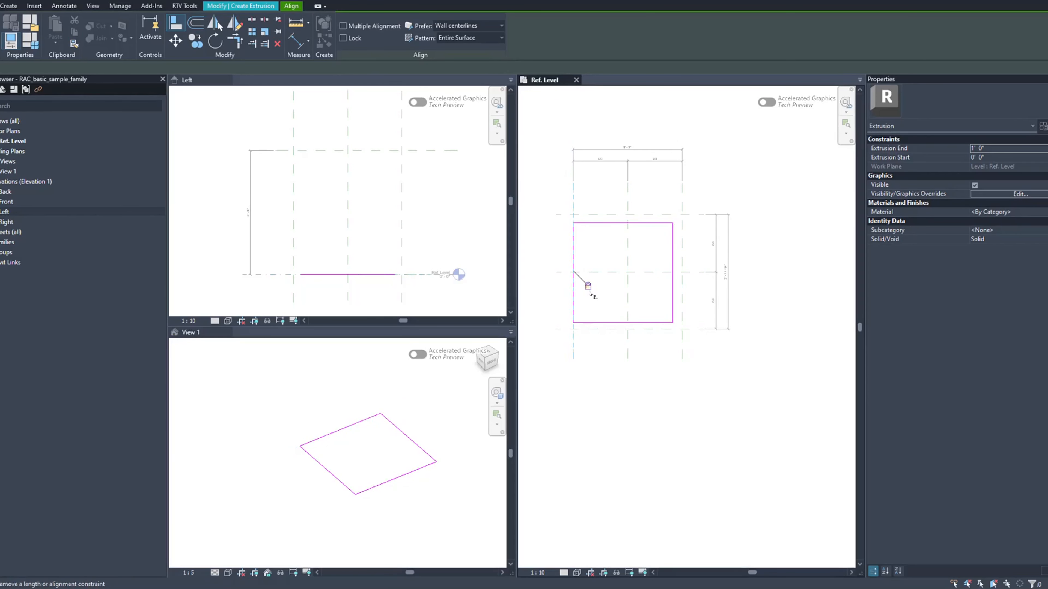
click(599, 215)
click(598, 223)
click(682, 251)
click(672, 257)
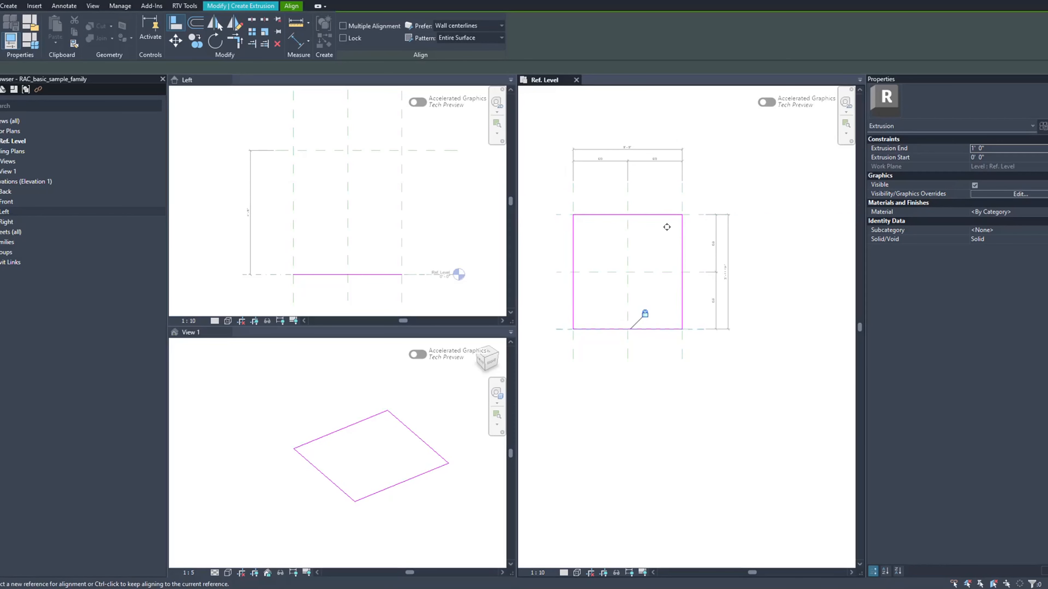
Step: Finish the extrusion sketch with a depth of 1'
scroll(667, 229, down, 3)
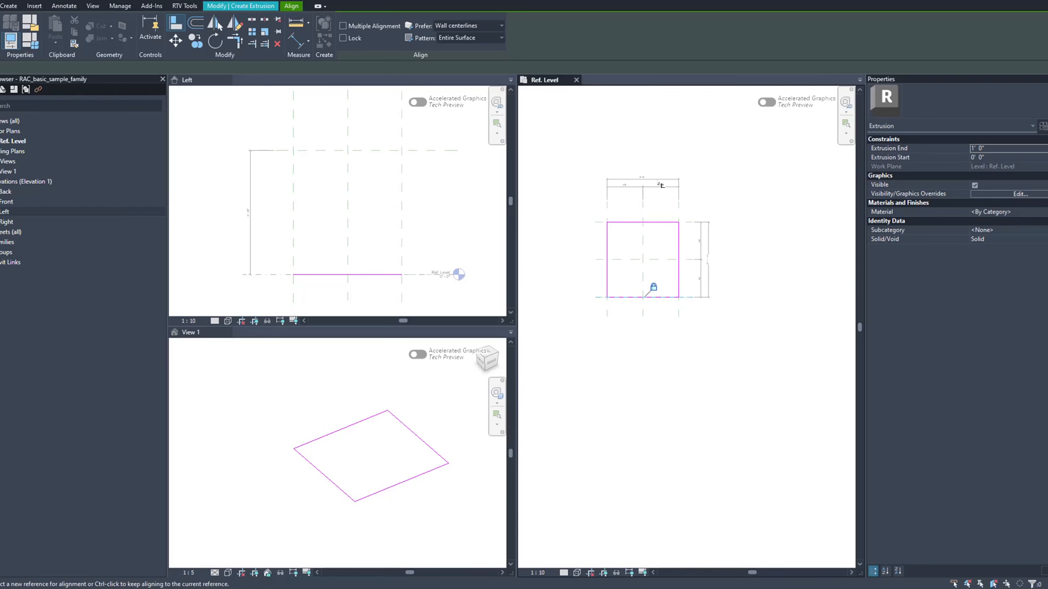
click(259, 5)
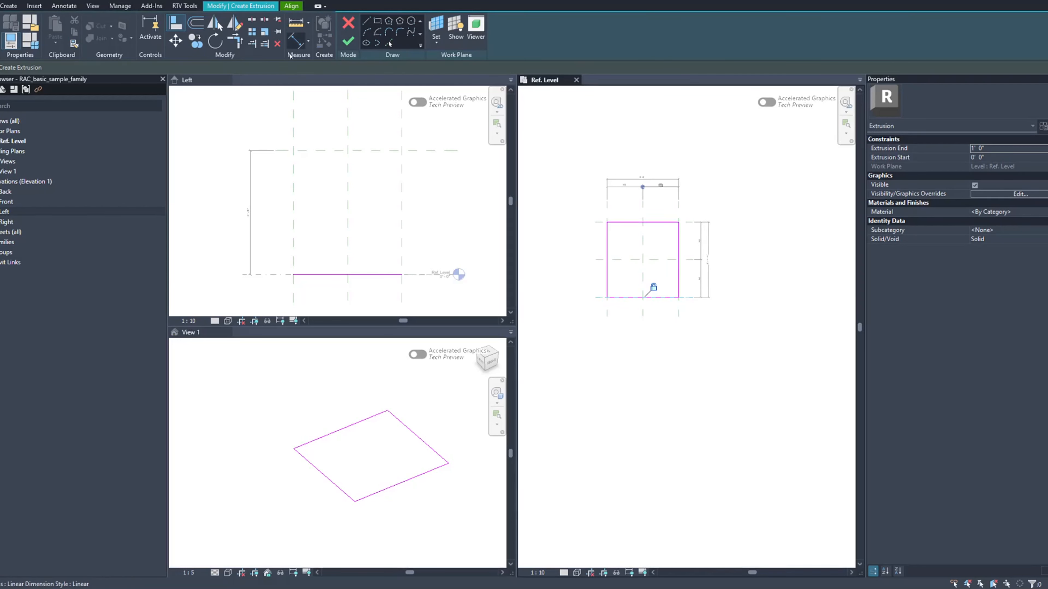
click(348, 41)
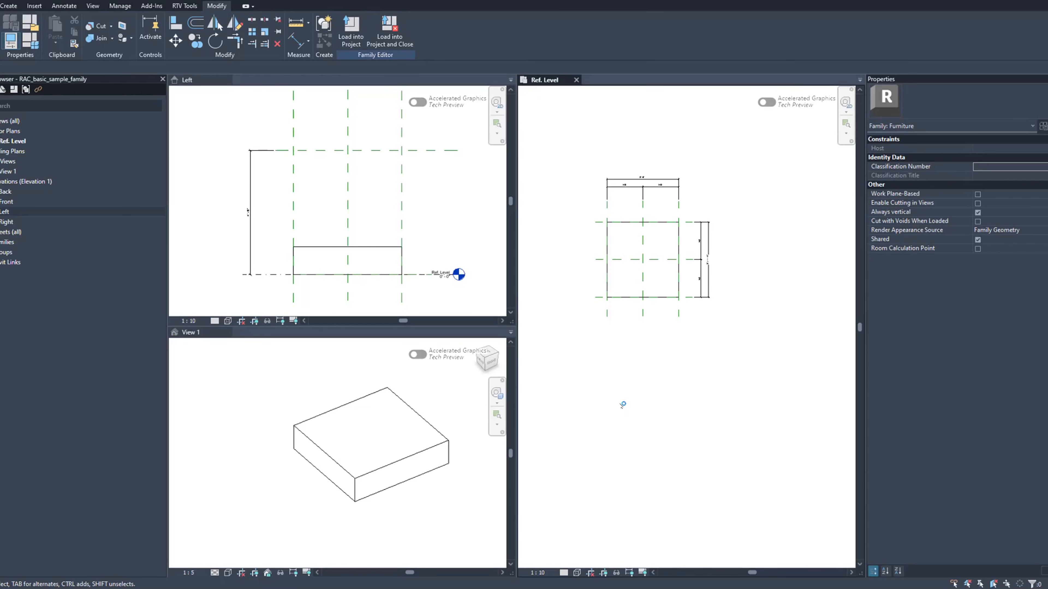
Step: Copy the top horizontal reference plane 1' downward in the Left elevation
click(425, 273)
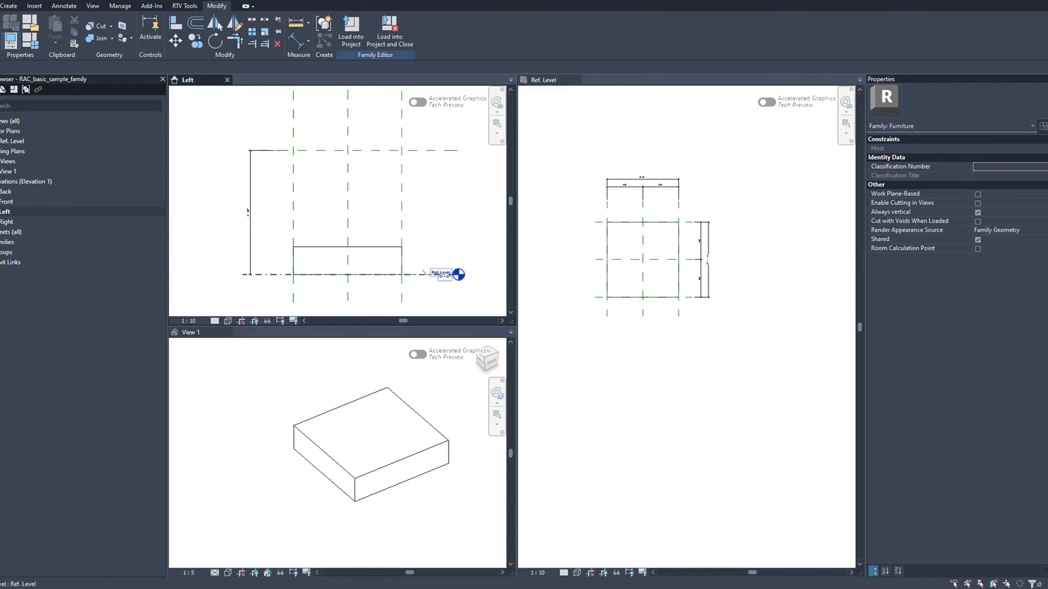
scroll(401, 241, up, 1)
middle_drag(278, 158, 279, 167)
scroll(279, 167, down, 1)
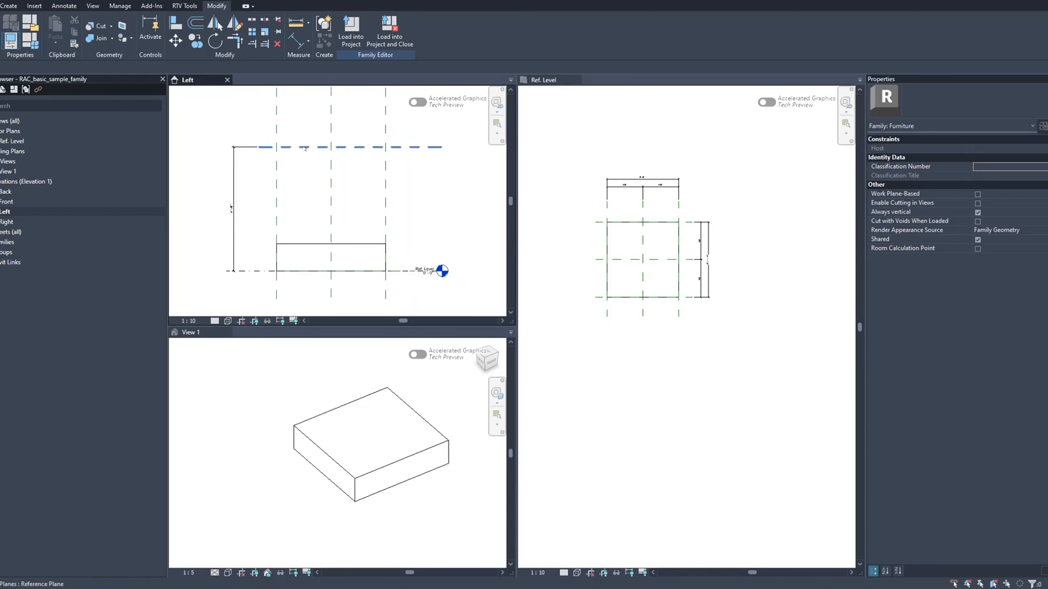
click(429, 148)
scroll(387, 120, up, 1)
scroll(380, 184, down, 1)
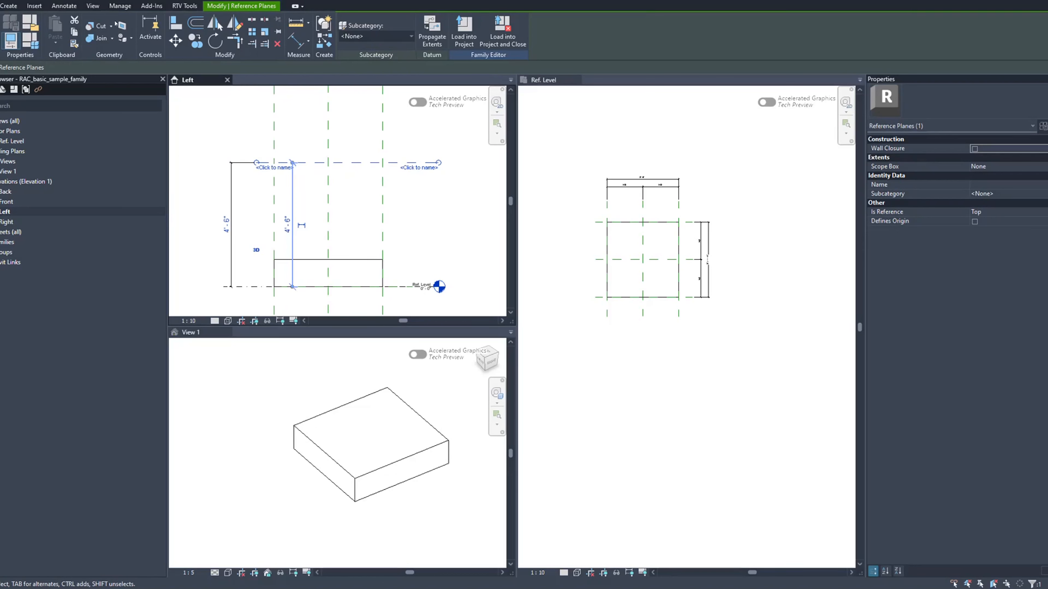
click(195, 41)
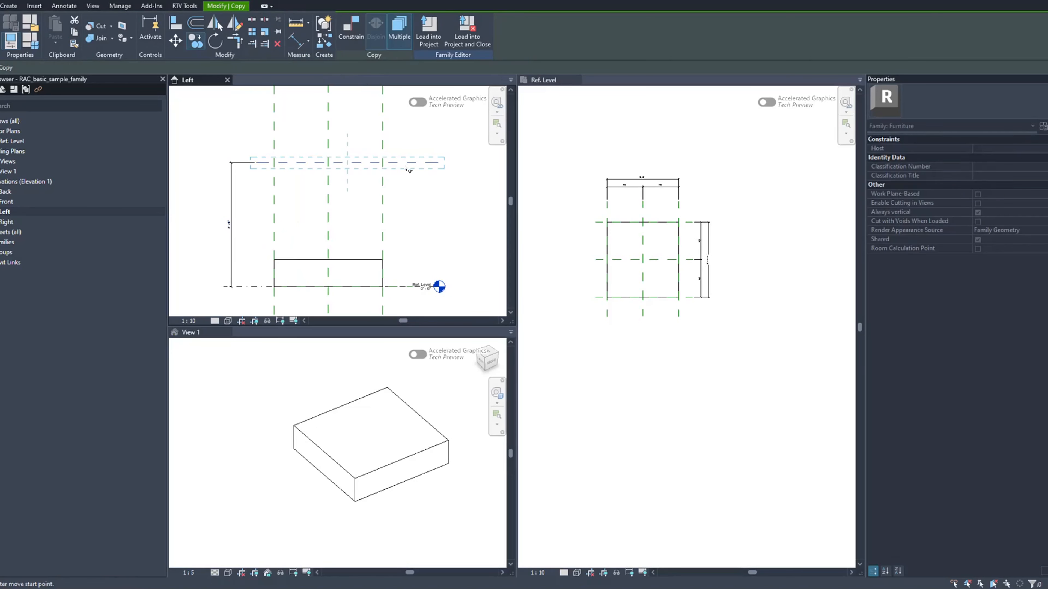
click(403, 163)
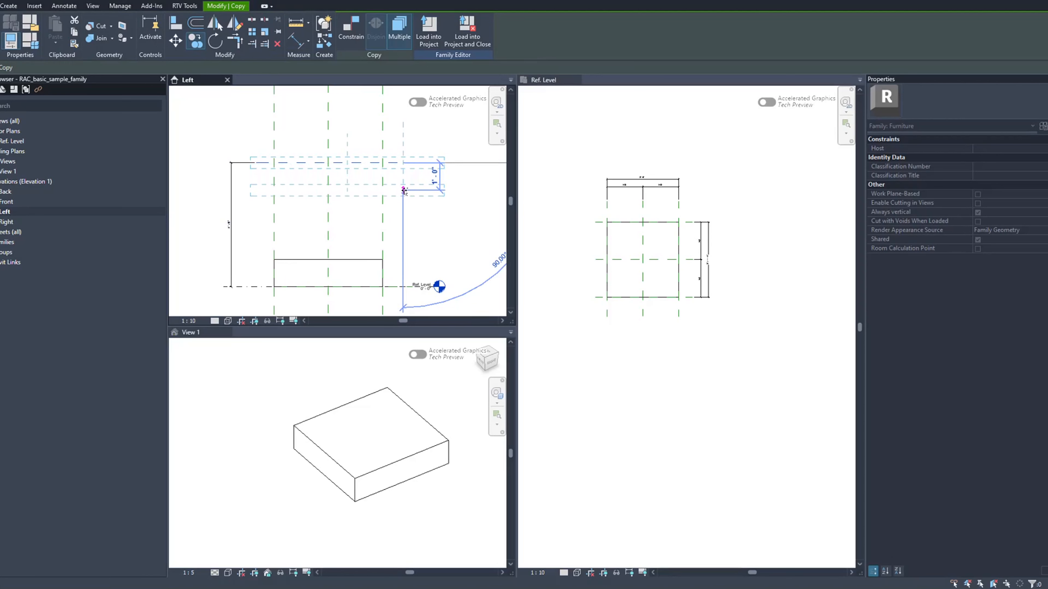
click(404, 191)
click(203, 125)
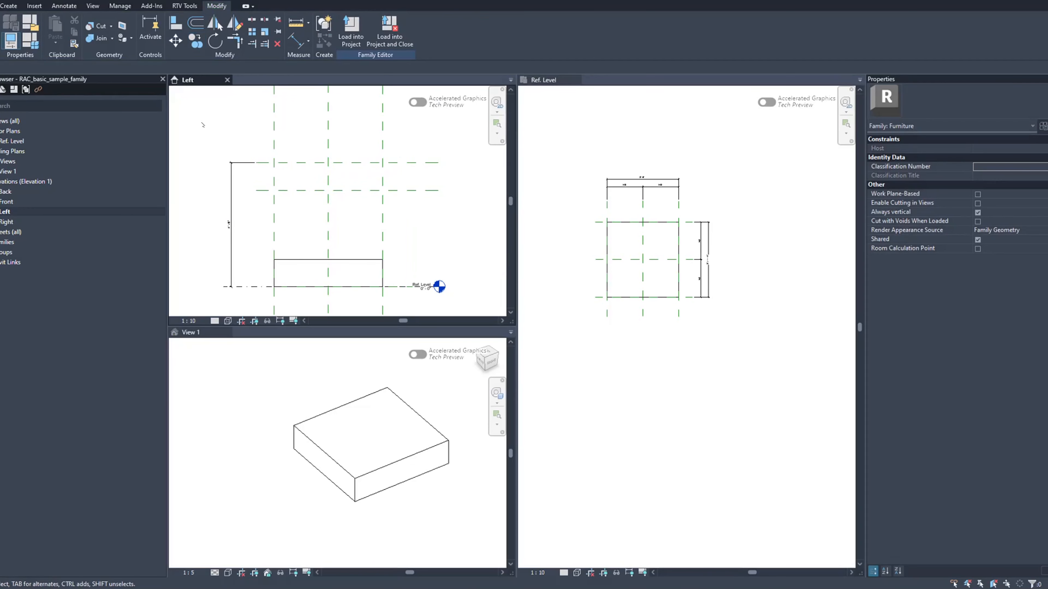
Step: Add an aligned dimension between the top reference plane and its copy below, and lock that dimension
click(64, 5)
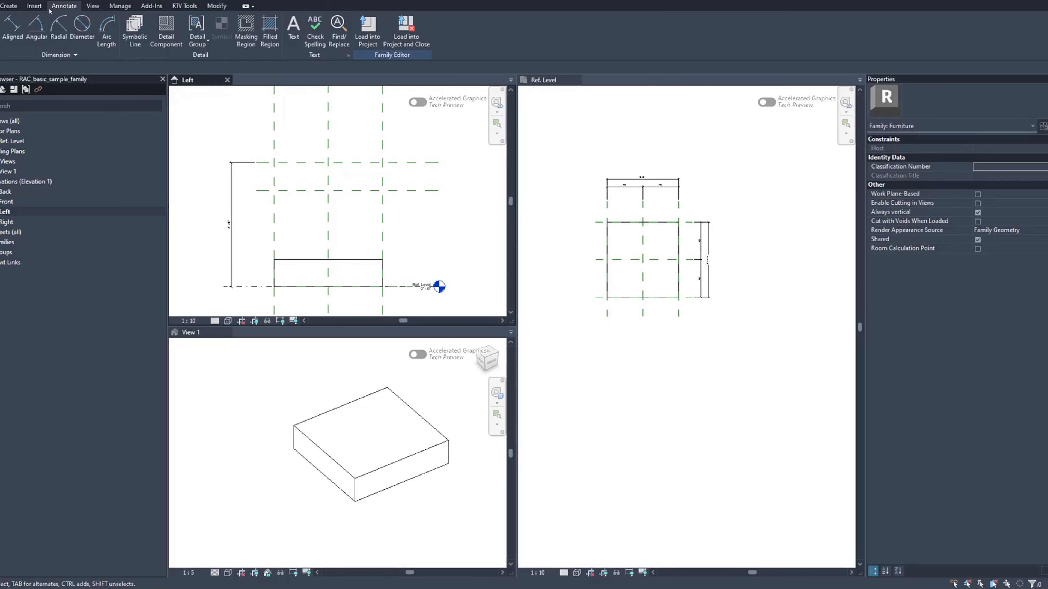
click(12, 29)
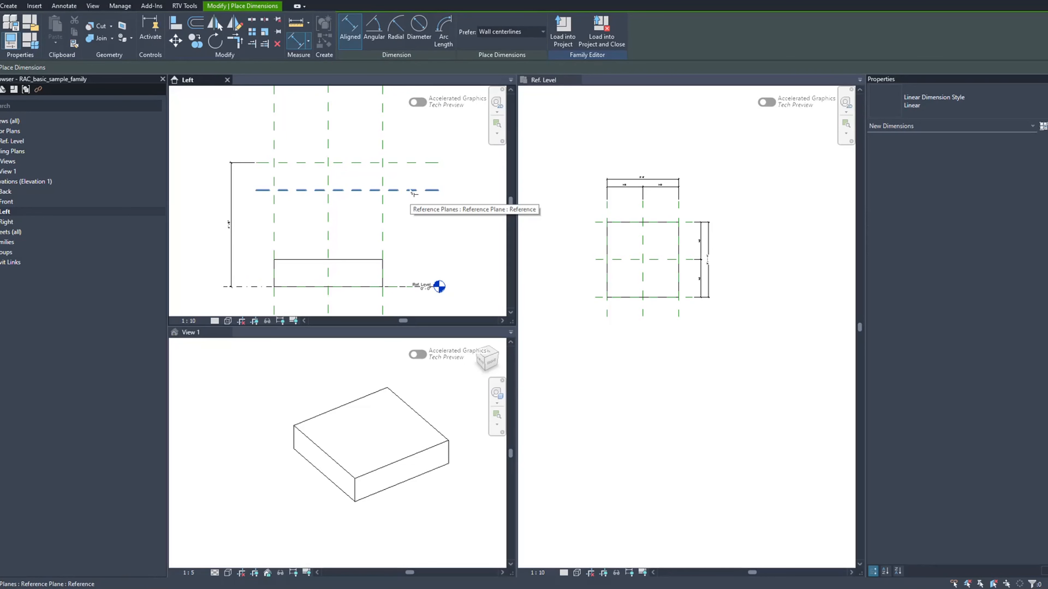
click(413, 191)
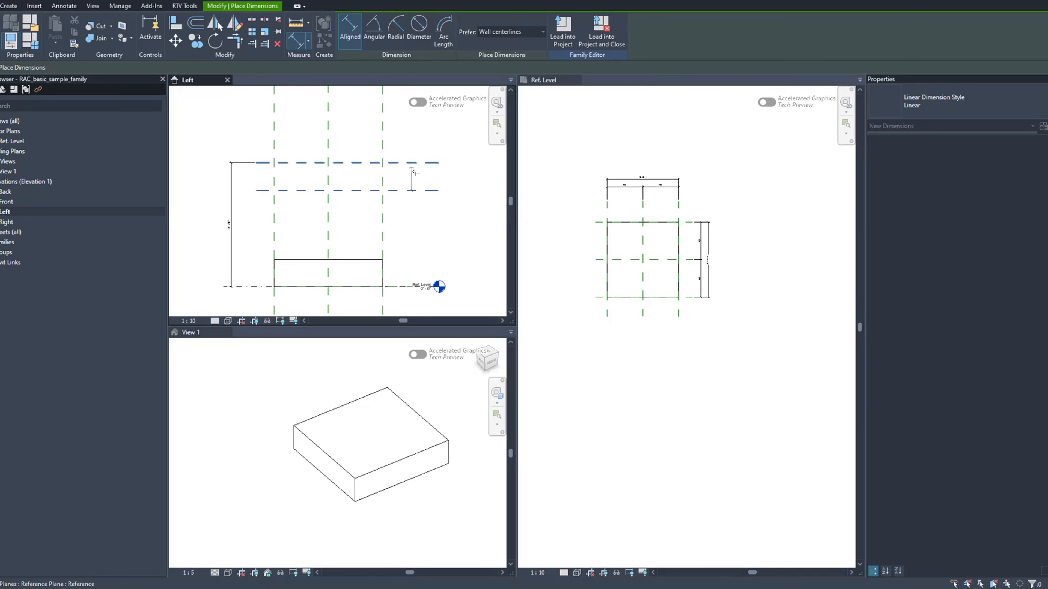
click(412, 168)
click(412, 177)
key(Escape)
scroll(423, 211, up, 3)
scroll(420, 186, down, 4)
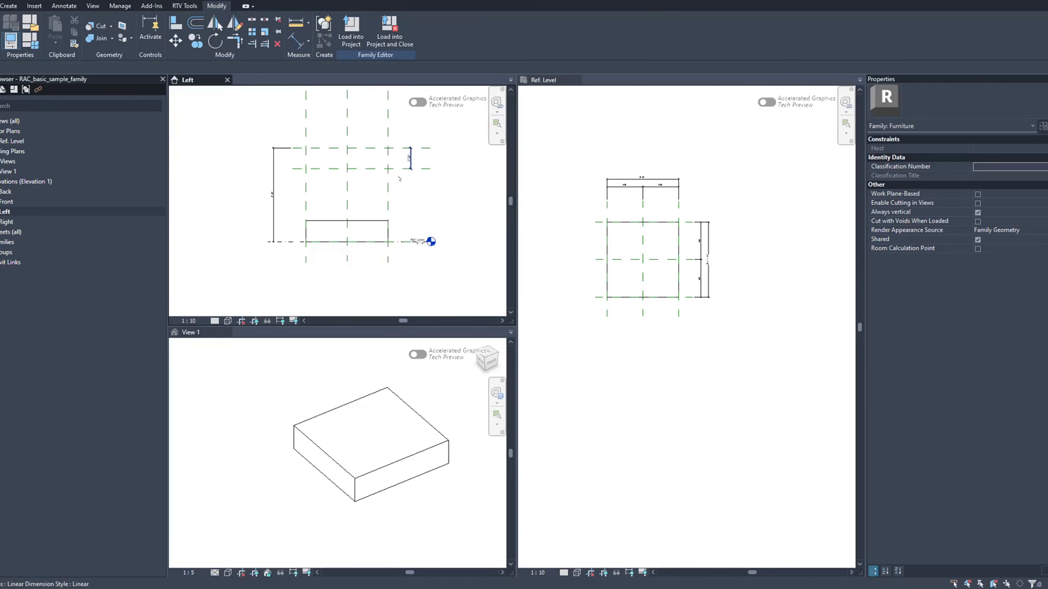
scroll(417, 180, up, 2)
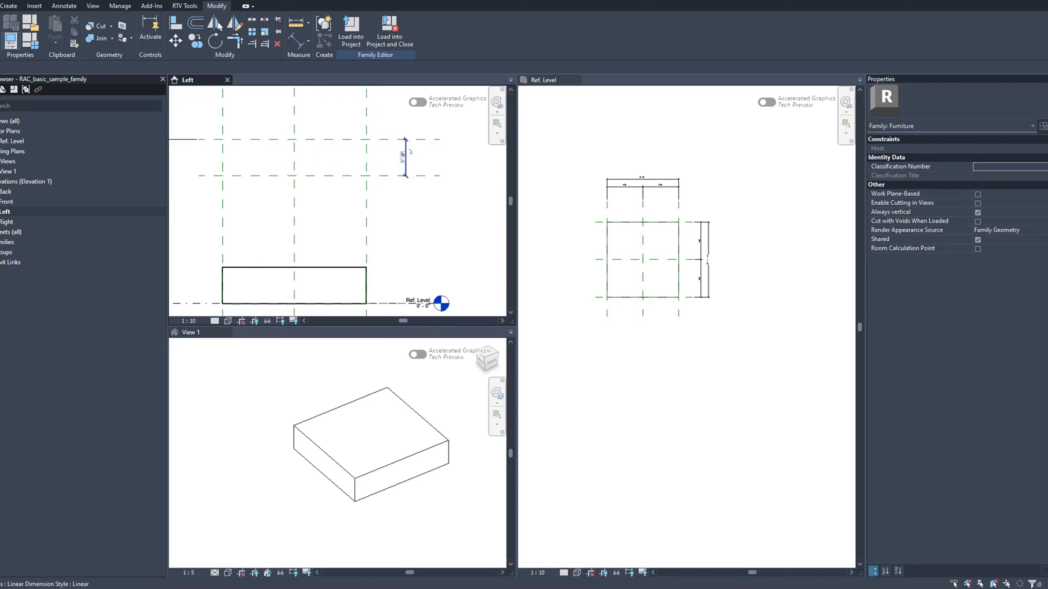
click(416, 162)
click(406, 209)
scroll(407, 208, down, 2)
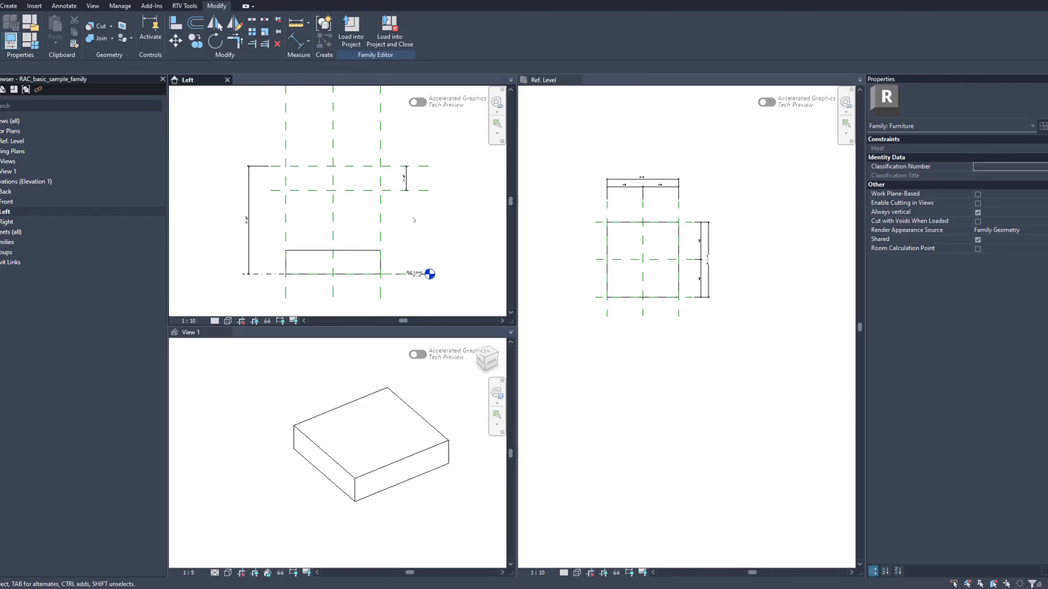
Step: Align the extrusion's top and bottom faces to the upper and lower horizontal reference planes and lock both alignments
scroll(263, 220, up, 3)
scroll(263, 219, down, 2)
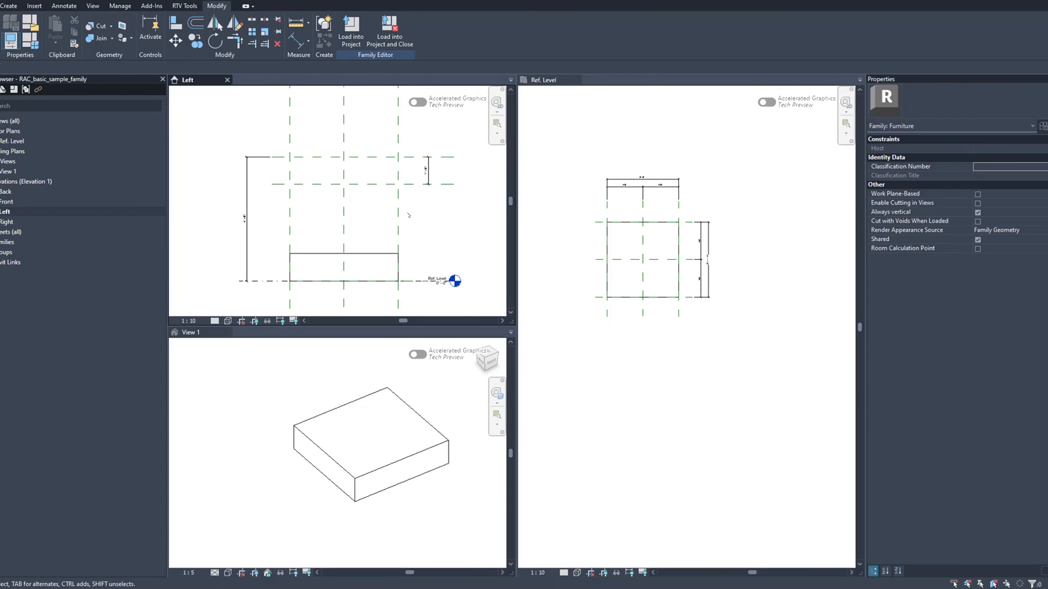
scroll(413, 219, down, 1)
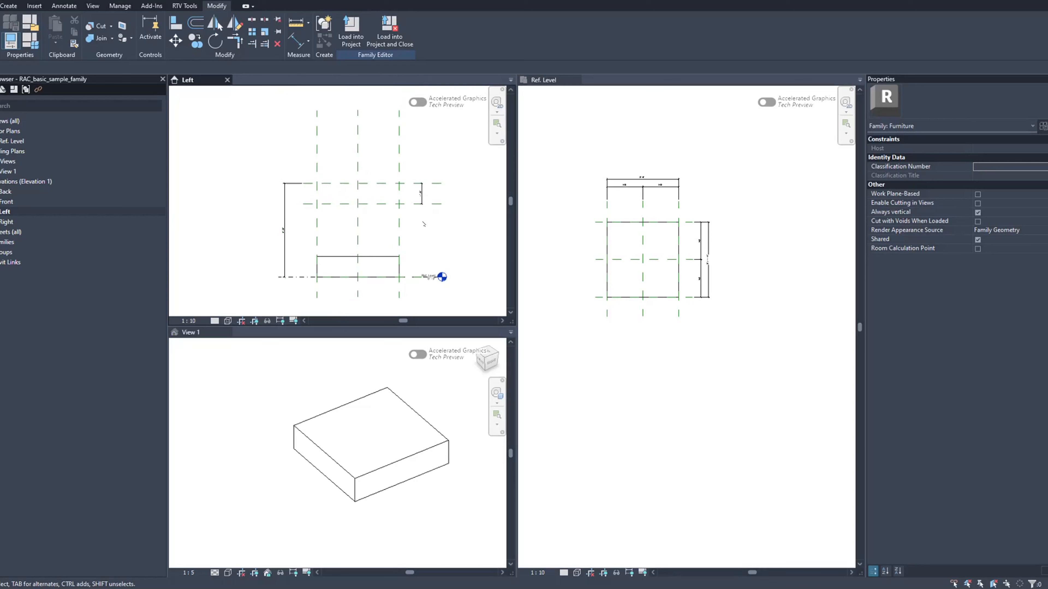
key(a)
key(l)
click(385, 184)
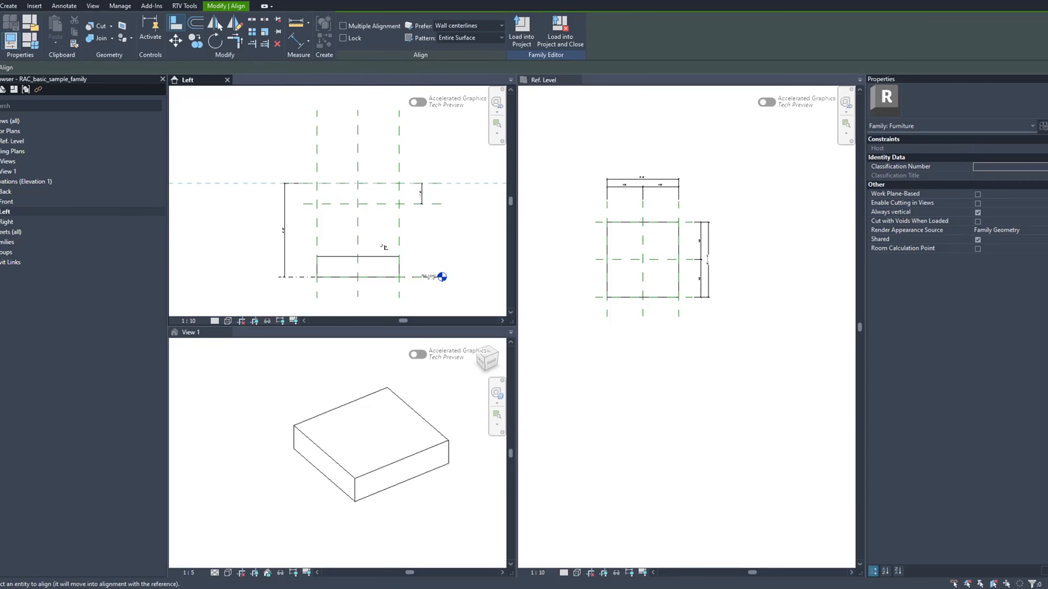
click(379, 258)
click(387, 168)
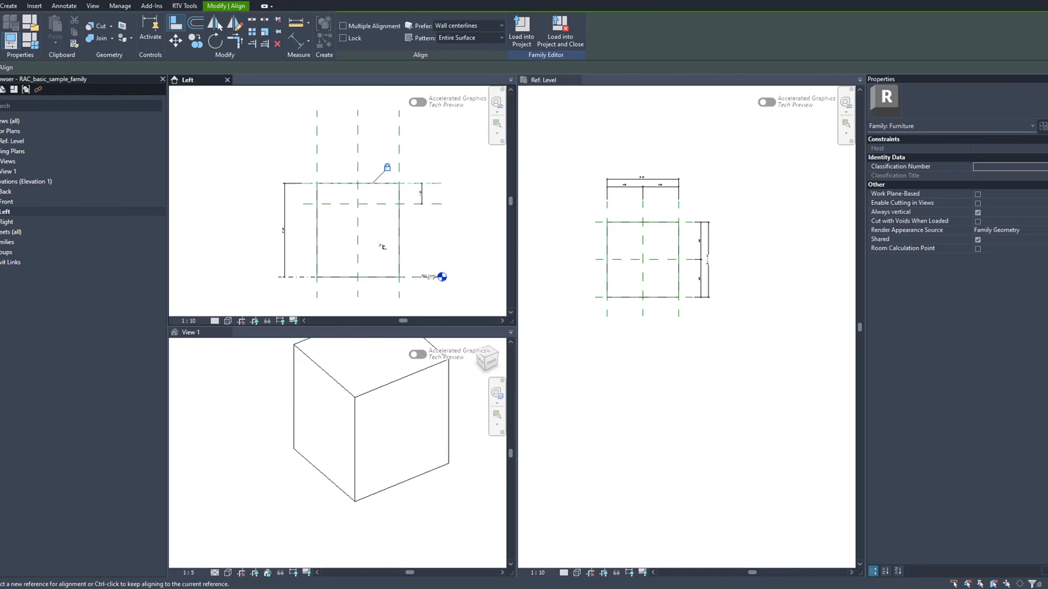
click(380, 205)
click(376, 277)
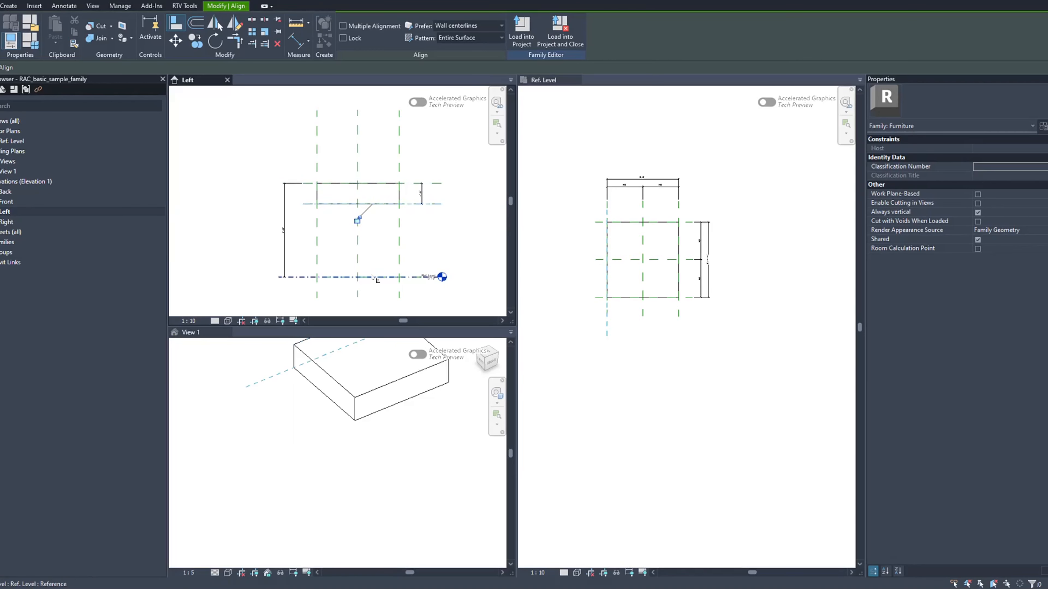
click(358, 220)
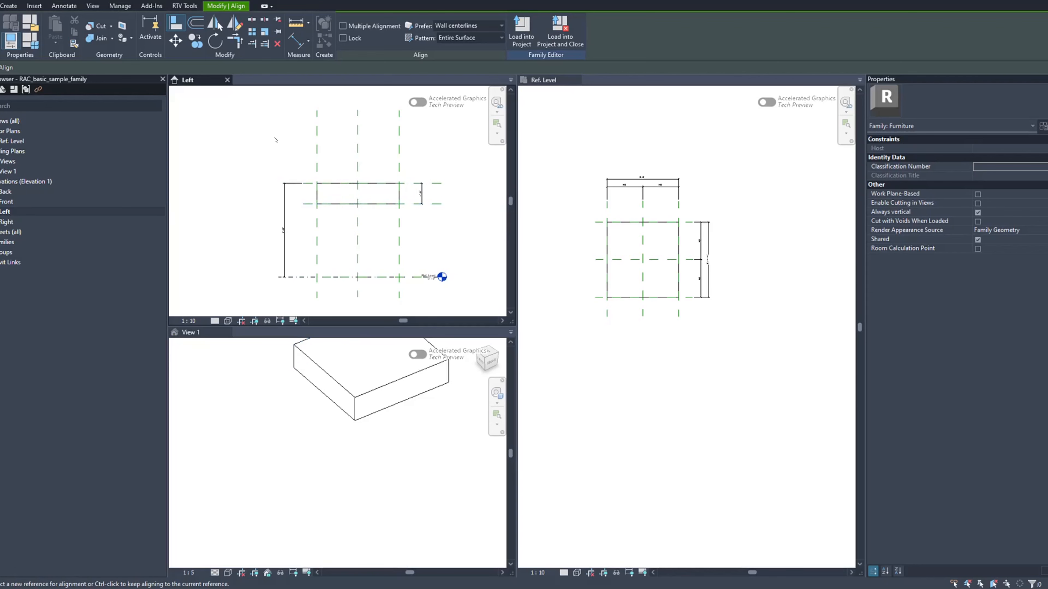
key(Escape)
Step: Label the vertical dimension from Ref. Level to the top reference plane with the Height parameter
scroll(365, 203, up, 2)
scroll(398, 186, down, 2)
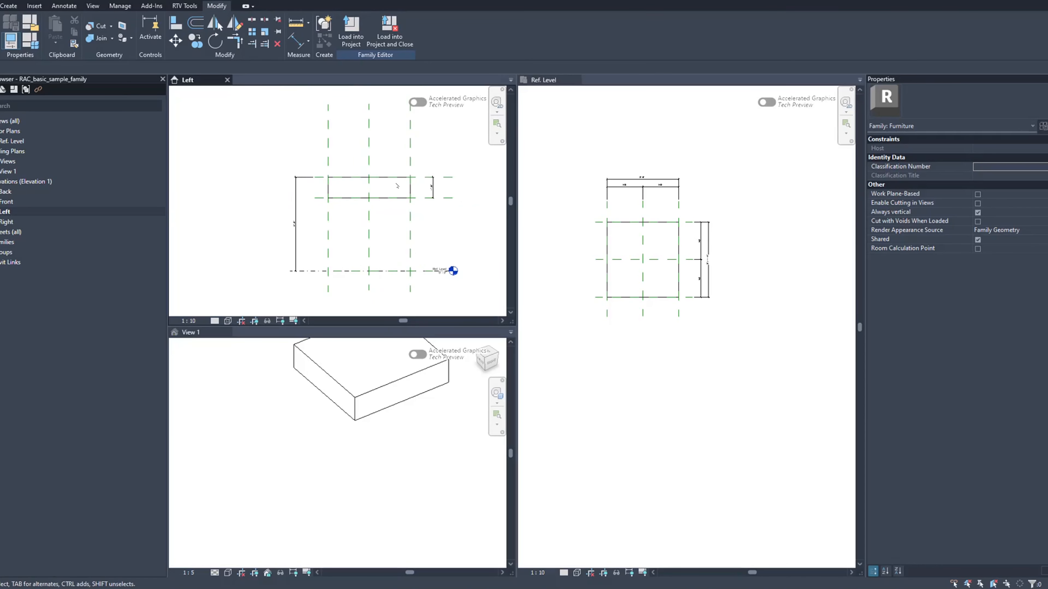
scroll(397, 186, up, 3)
scroll(363, 183, down, 3)
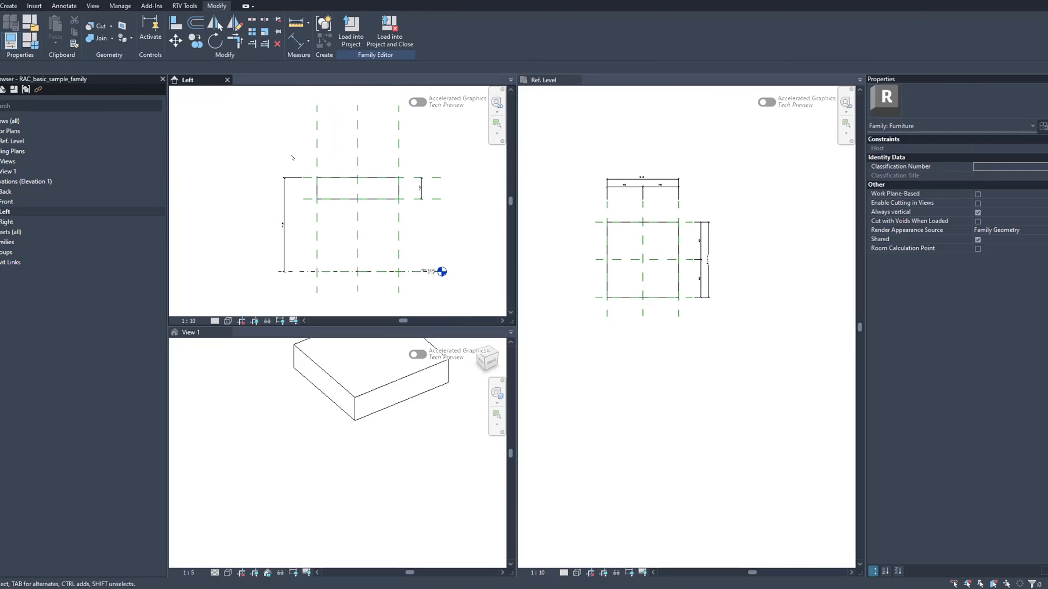
scroll(293, 157, up, 1)
click(280, 246)
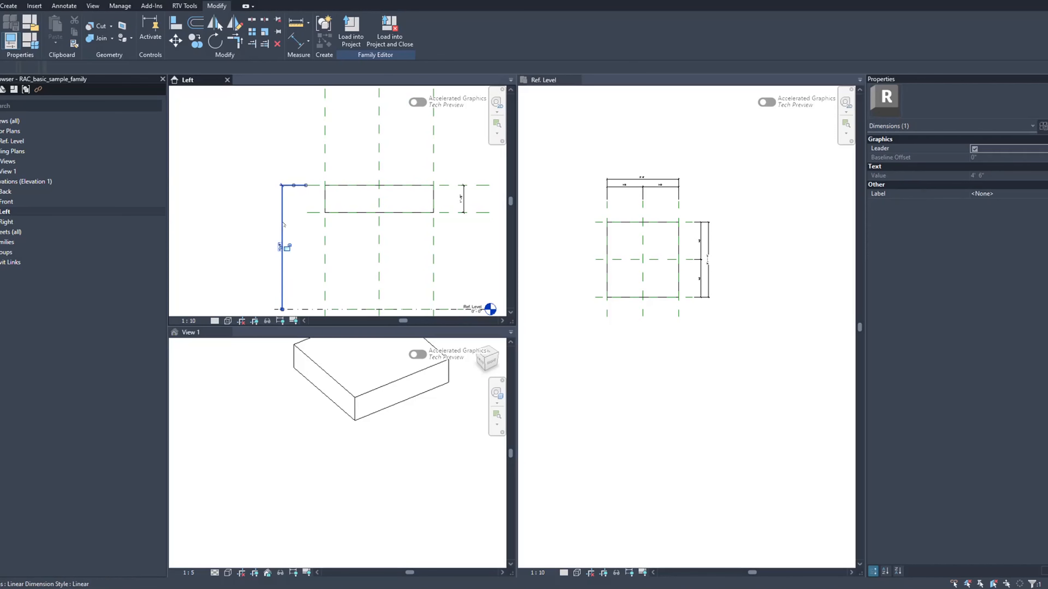
scroll(280, 231, up, 7)
scroll(268, 211, down, 5)
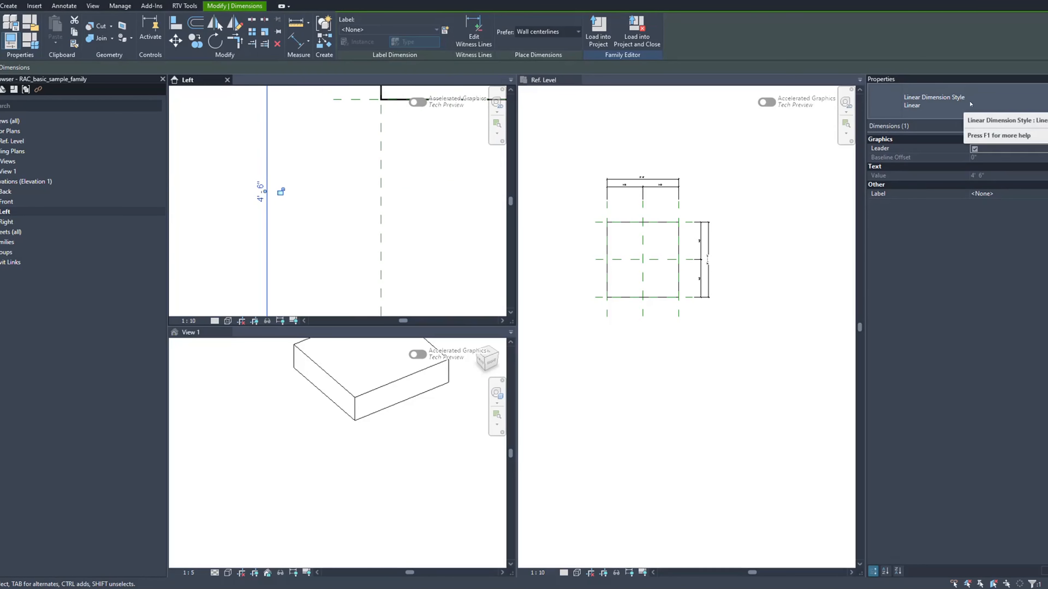
click(369, 30)
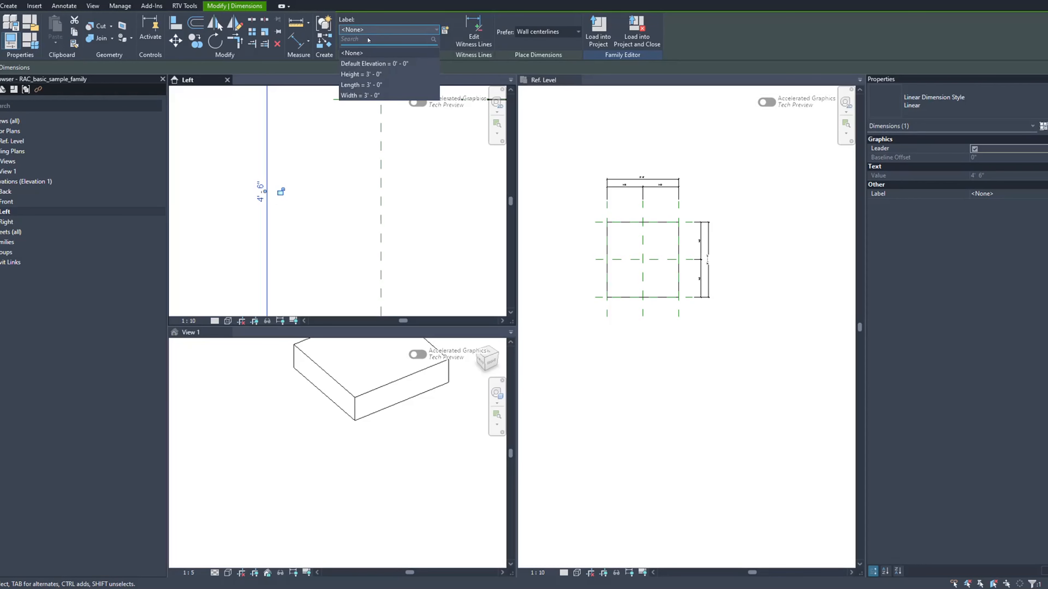
click(361, 74)
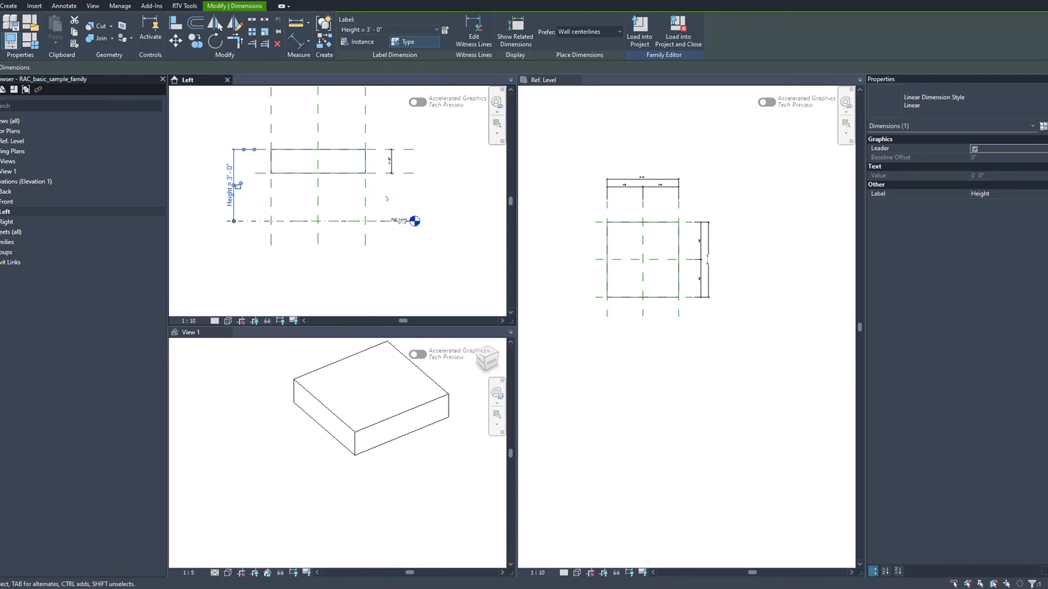
click(306, 208)
Step: Inspect the labelled Height dimension and the reference plane beneath the extrusion in the Left elevation
scroll(309, 193, up, 5)
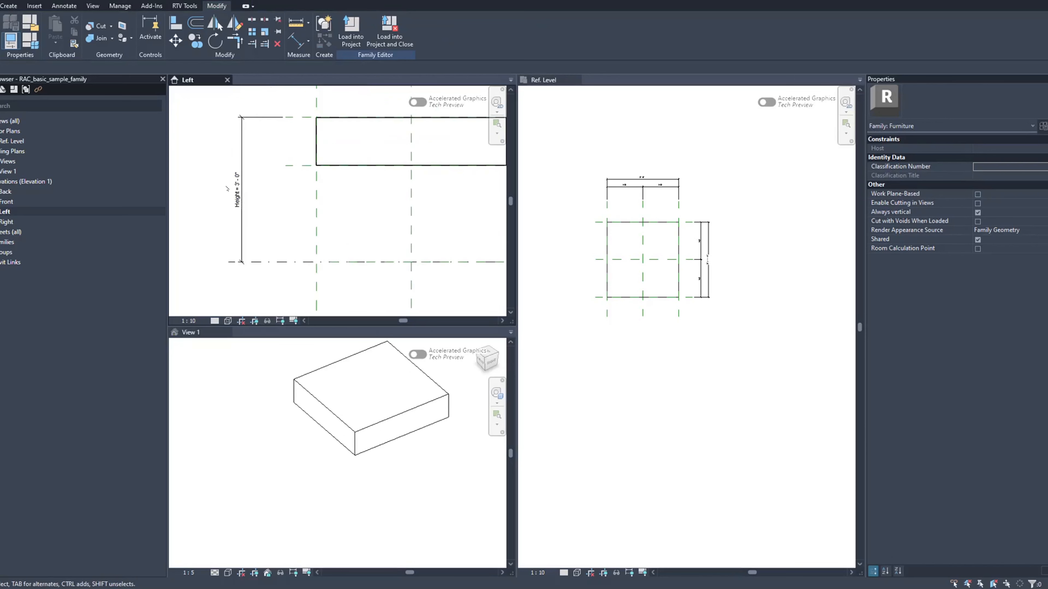
scroll(313, 179, down, 5)
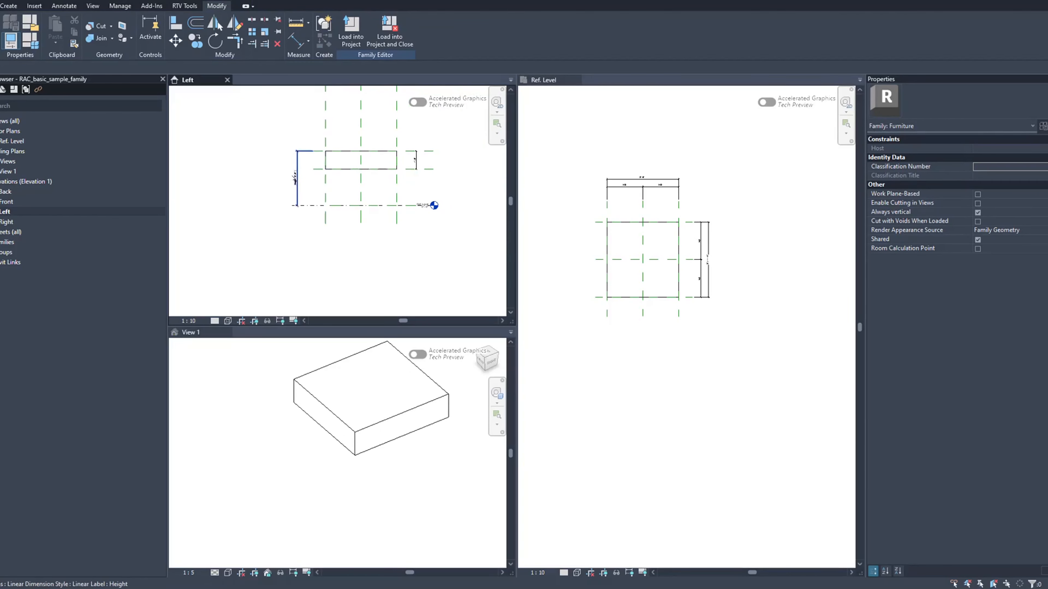
scroll(396, 163, up, 3)
scroll(368, 172, down, 4)
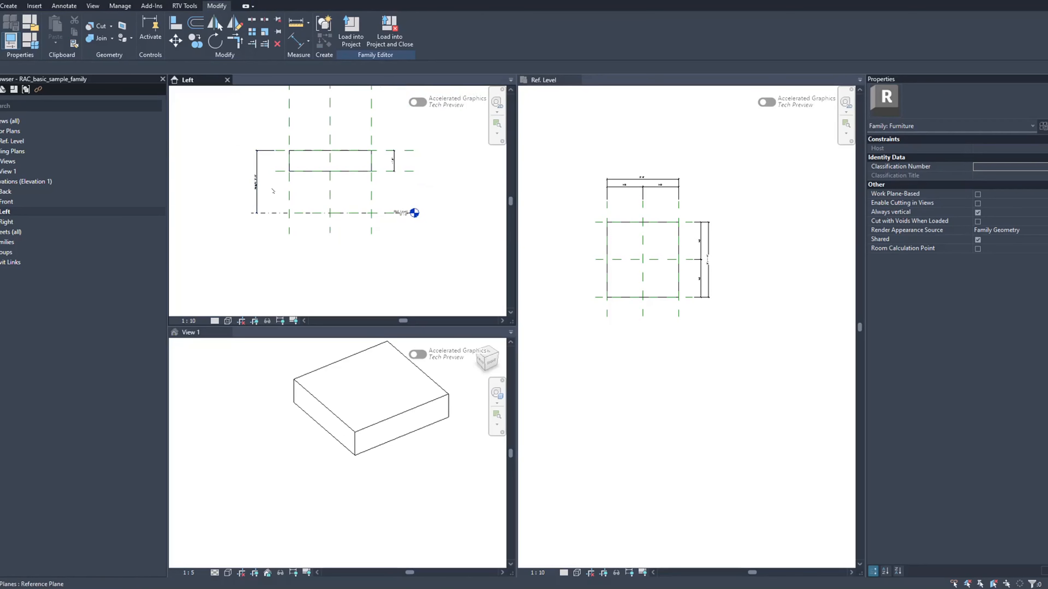
scroll(257, 166, up, 2)
scroll(257, 165, up, 1)
click(257, 165)
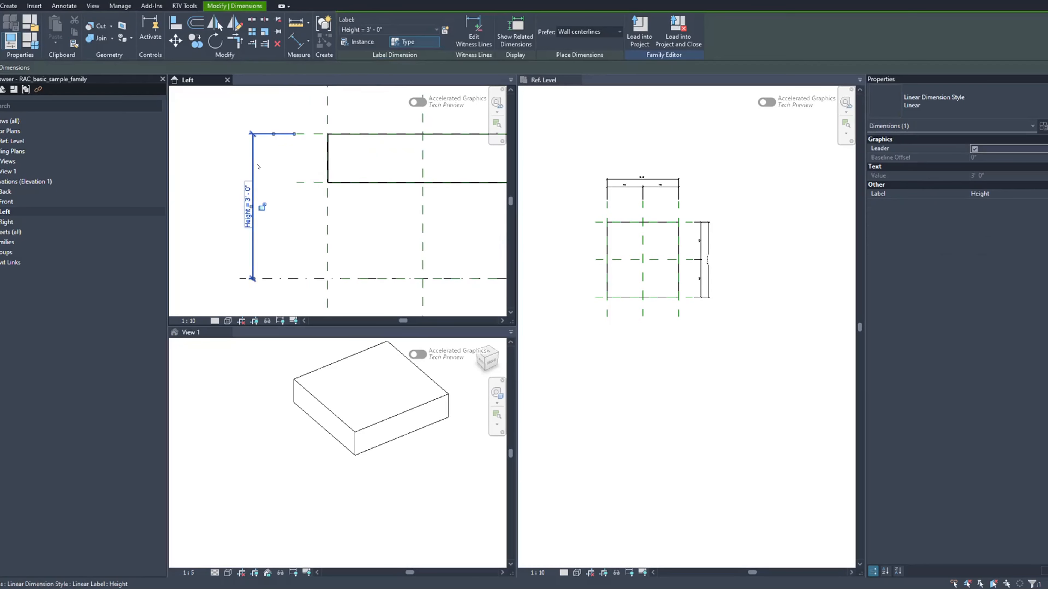
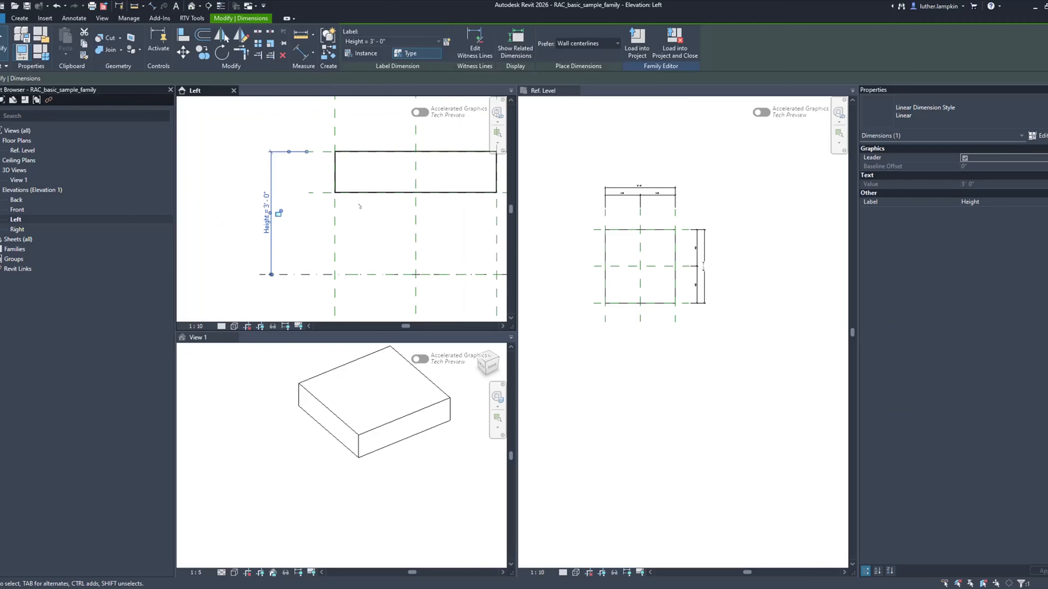
scroll(315, 194, up, 4)
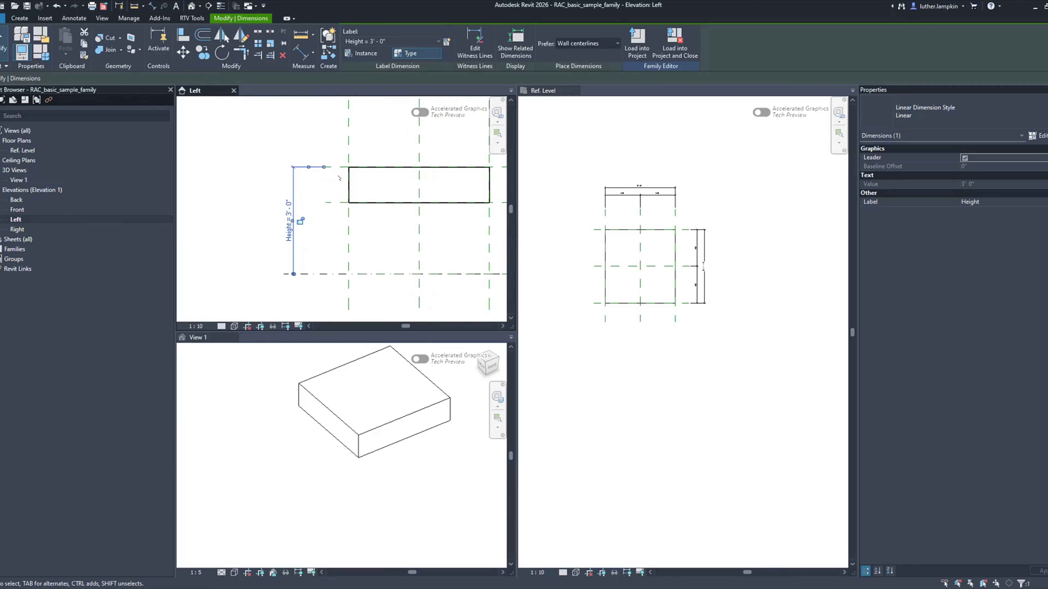
scroll(324, 194, down, 4)
middle_drag(381, 197, 336, 189)
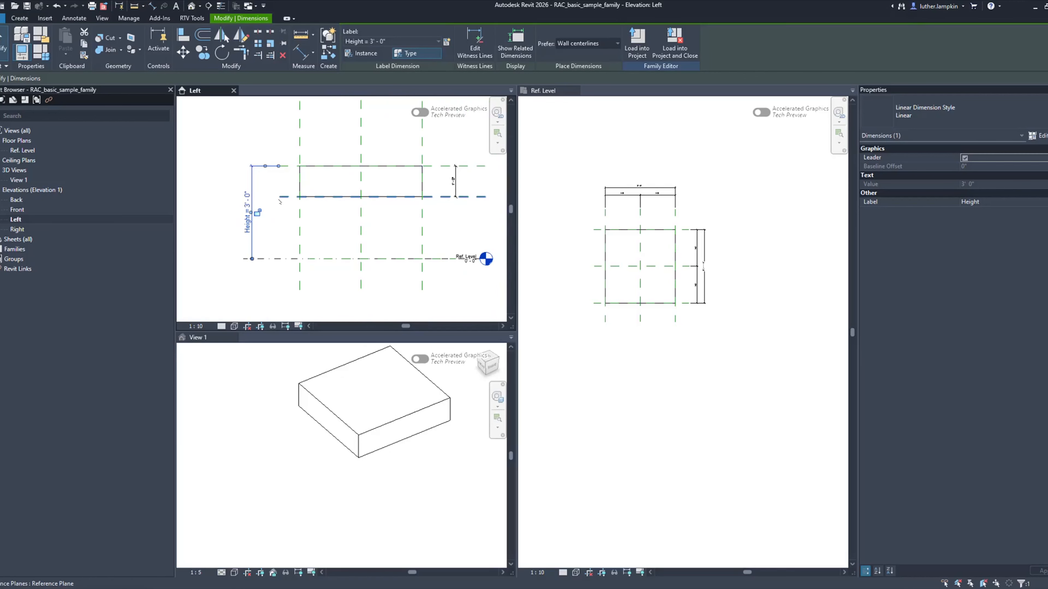
click(280, 199)
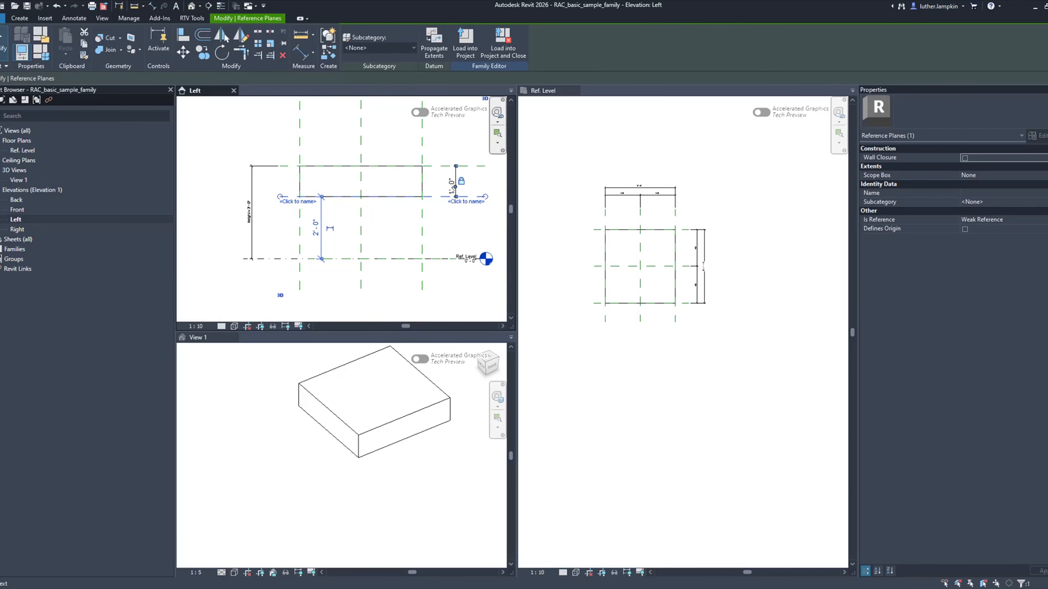
scroll(451, 189, up, 2)
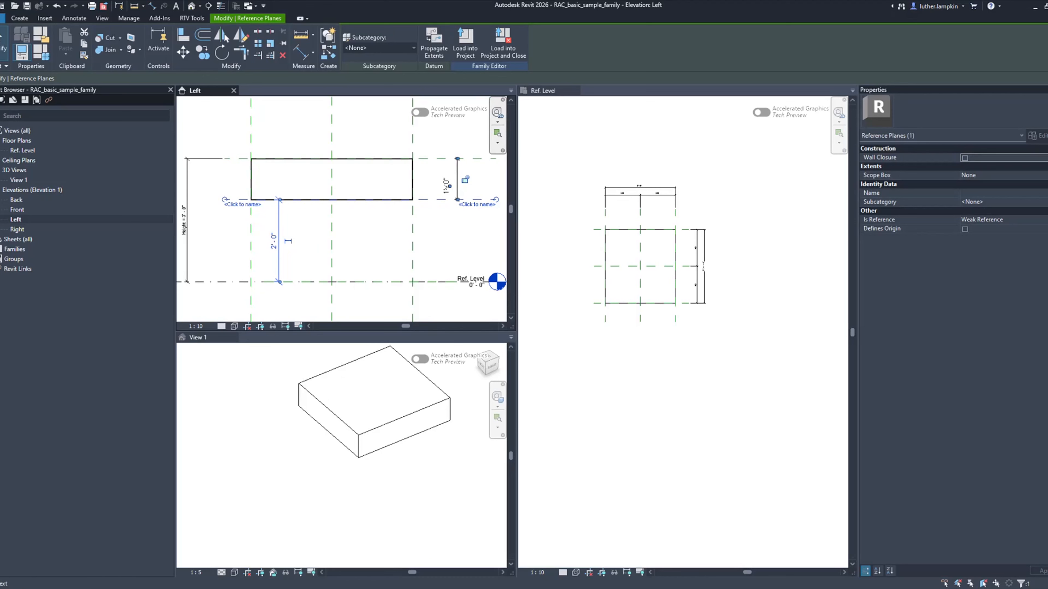
key(Escape)
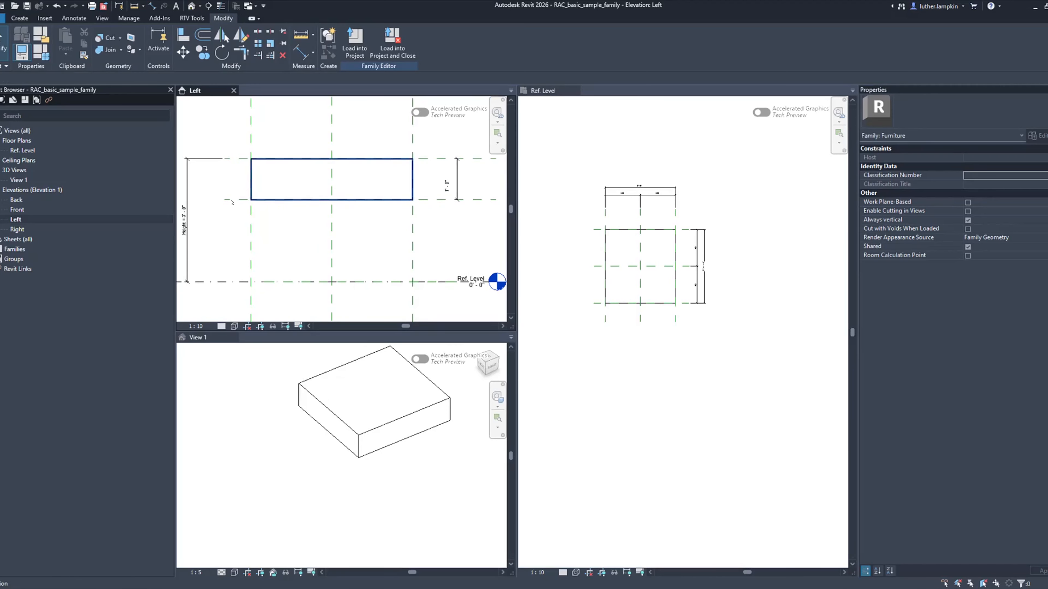
Step: Move the slab's lower reference plane in the Left elevation so the slab's thickness dimension is 0' 6"
click(229, 200)
click(446, 186)
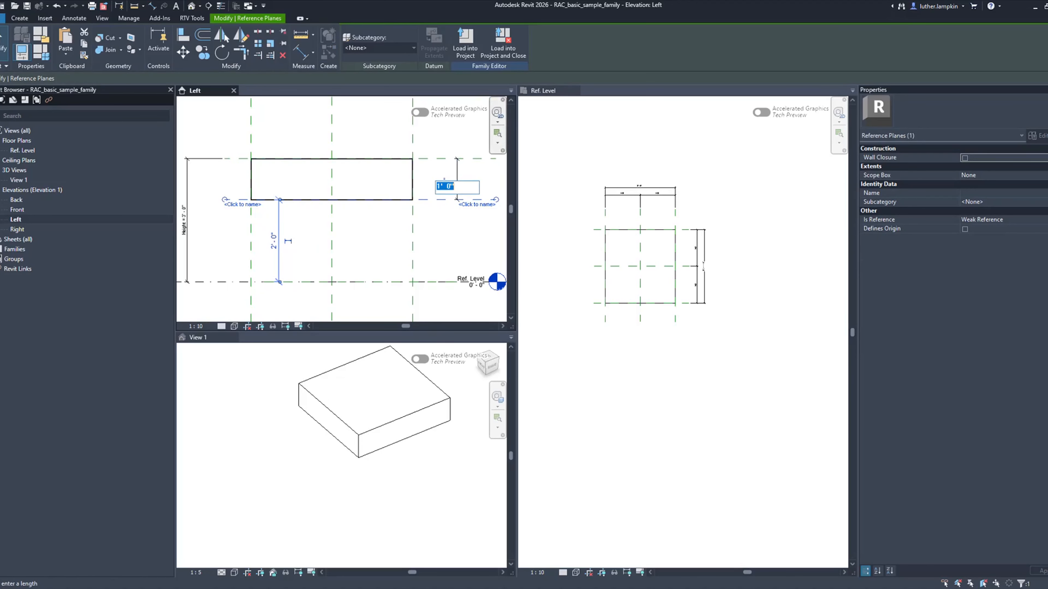
text(0 6)
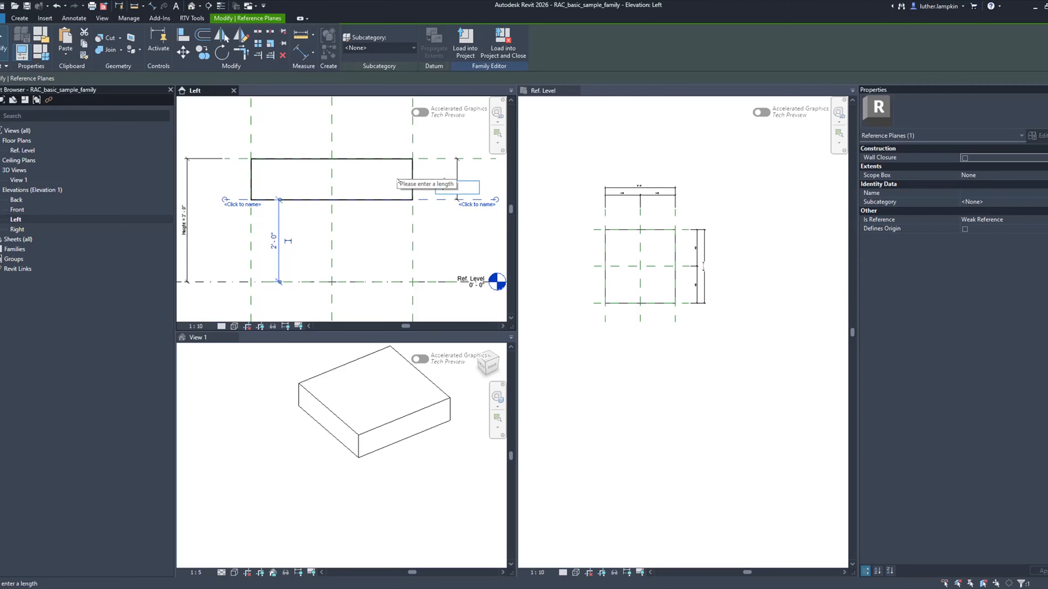
key(Return)
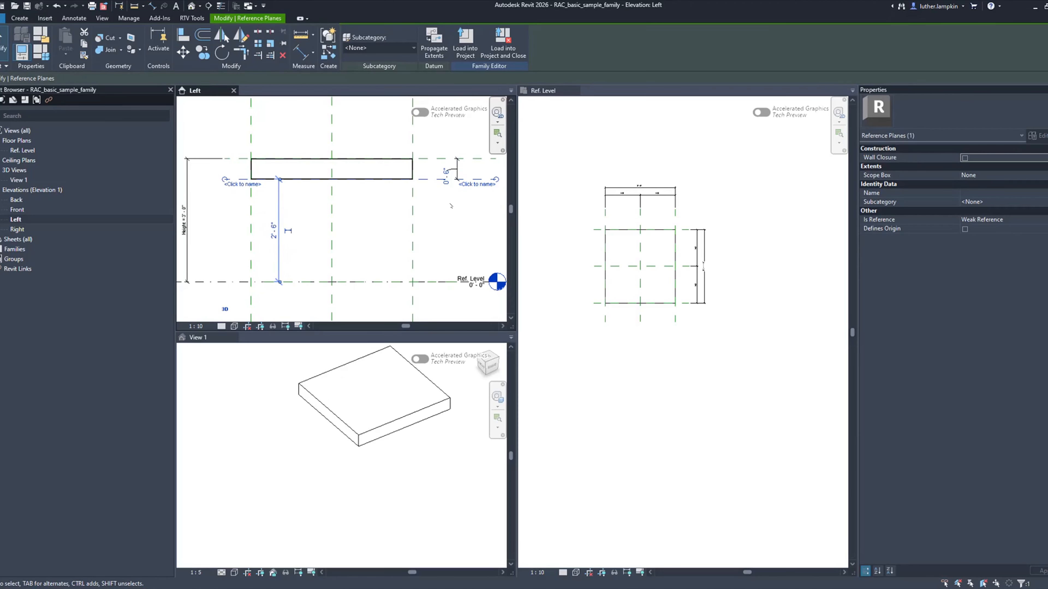
click(450, 206)
Step: Examine the unlabelled thickness dimension and the labelled Height dimension in the Left elevation
click(459, 174)
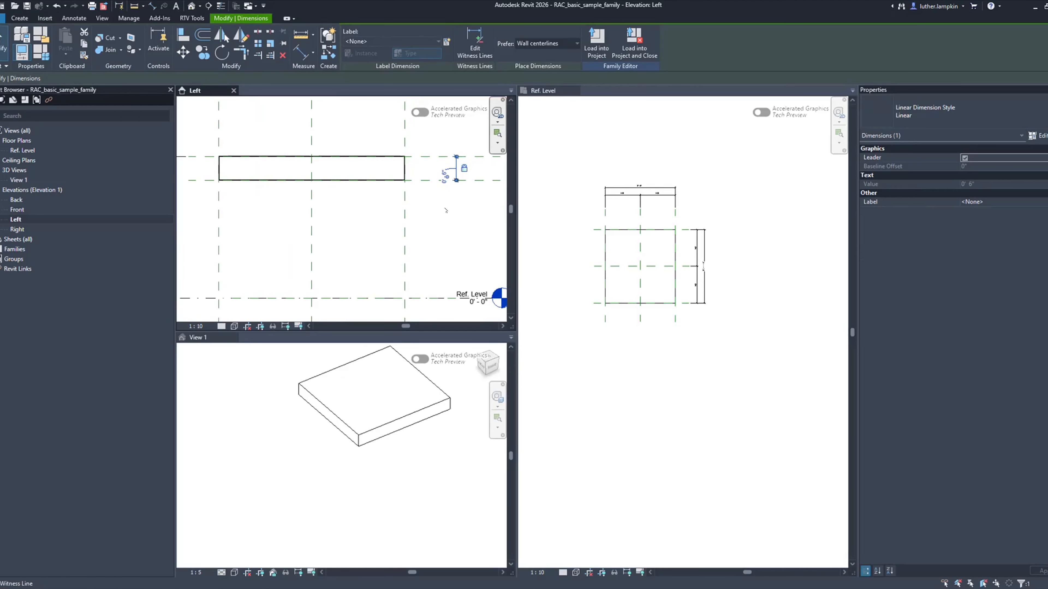
scroll(437, 214, down, 2)
scroll(273, 180, up, 3)
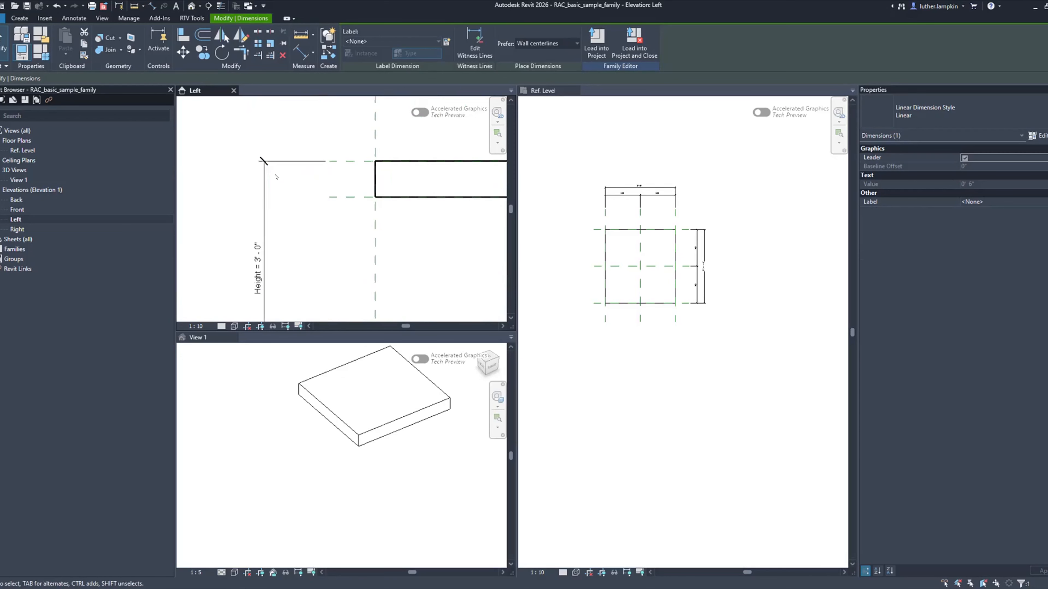
scroll(277, 176, down, 3)
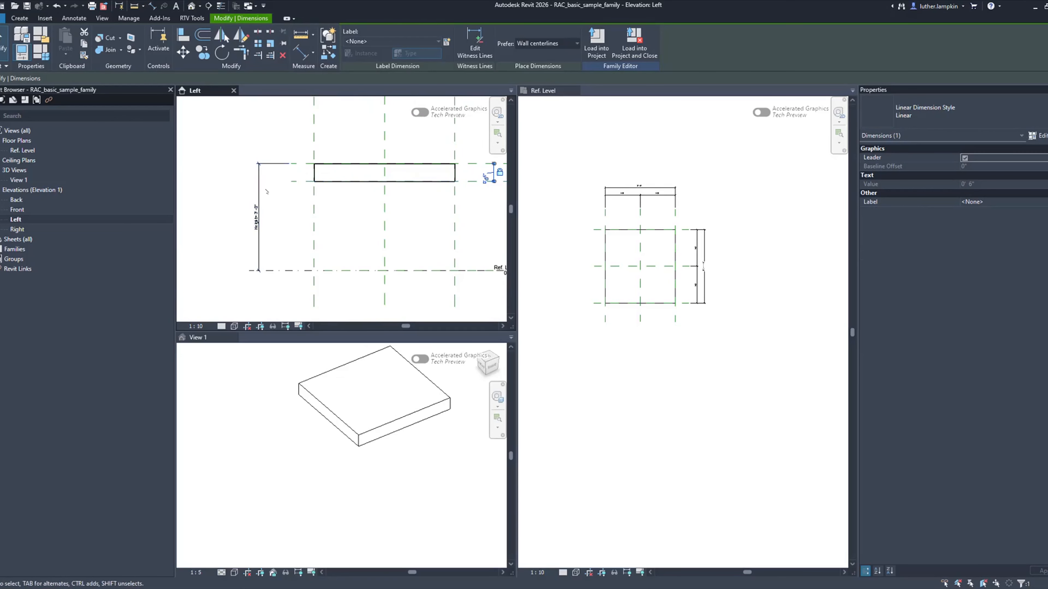
scroll(275, 204, up, 3)
scroll(263, 200, down, 5)
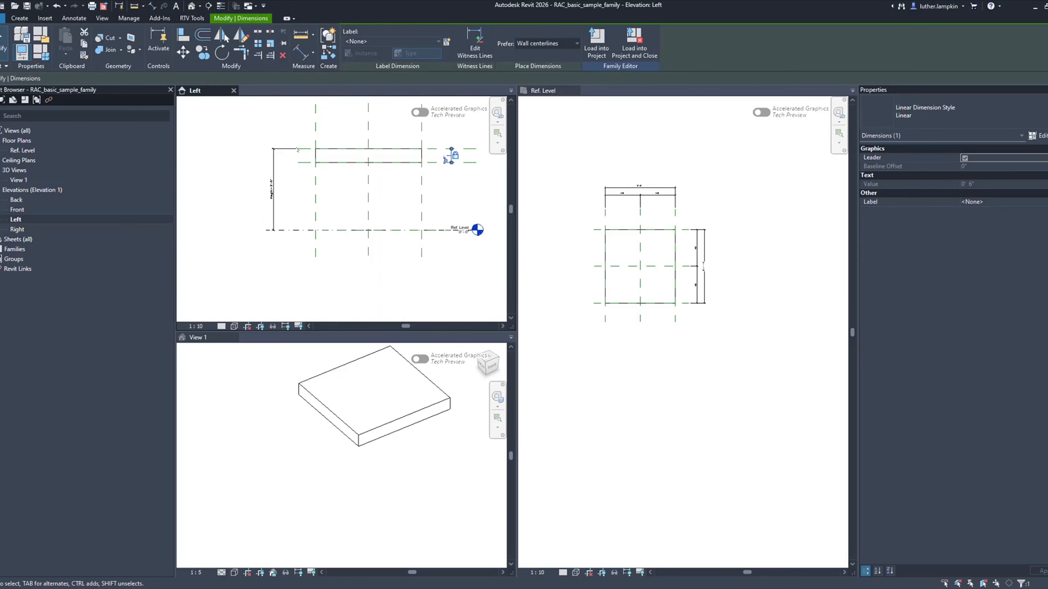
scroll(421, 189, up, 3)
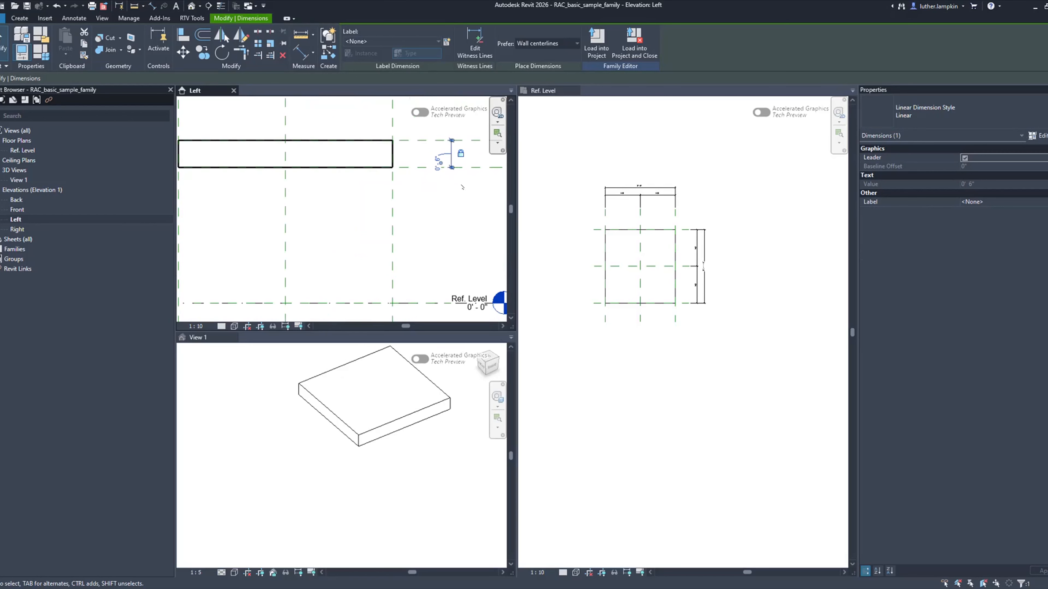
click(466, 195)
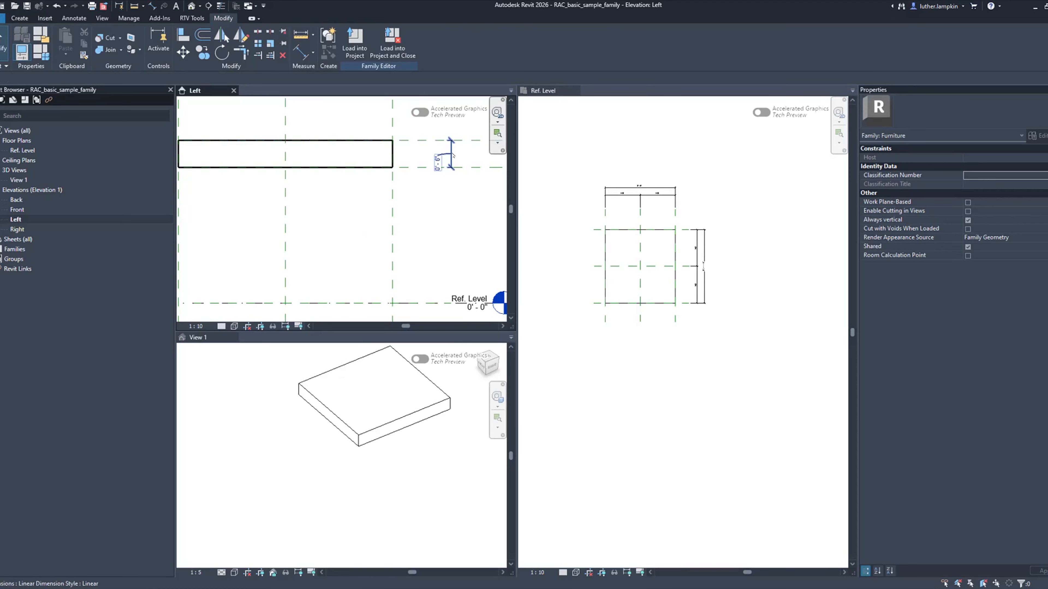
Step: Unlock the slab's thickness dimension in the Left elevation
click(452, 156)
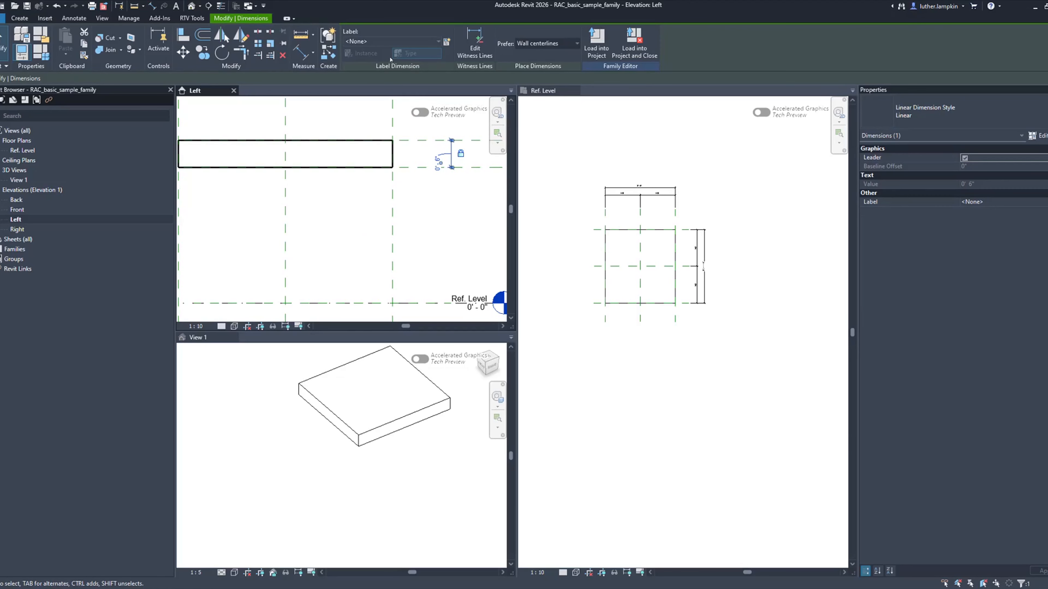
middle_drag(406, 187, 369, 188)
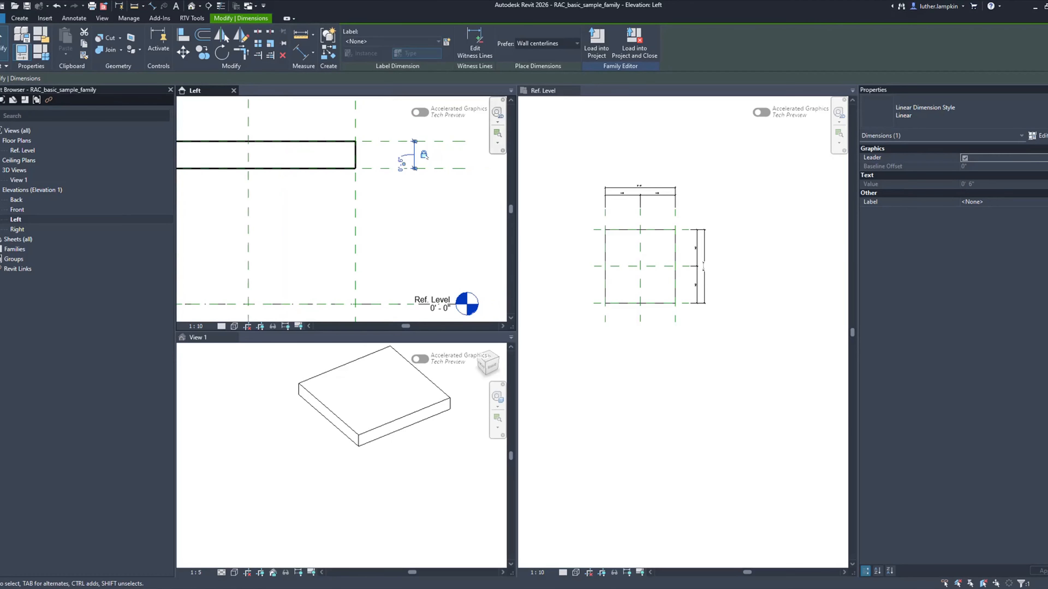
click(423, 155)
key(Escape)
Step: Label the slab's thickness dimension with a new type-based family parameter named Base
click(415, 167)
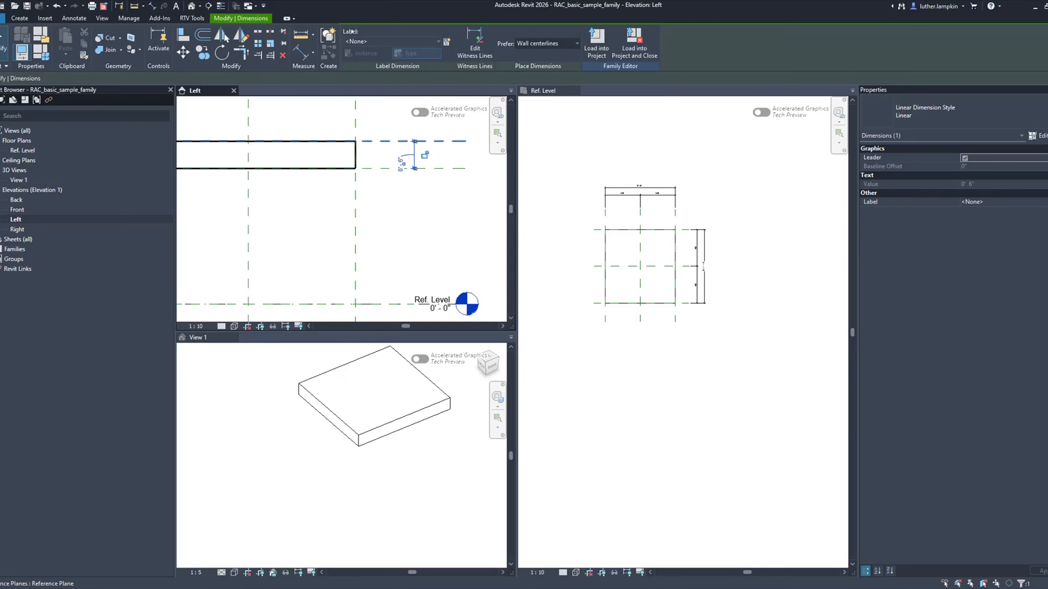
click(383, 42)
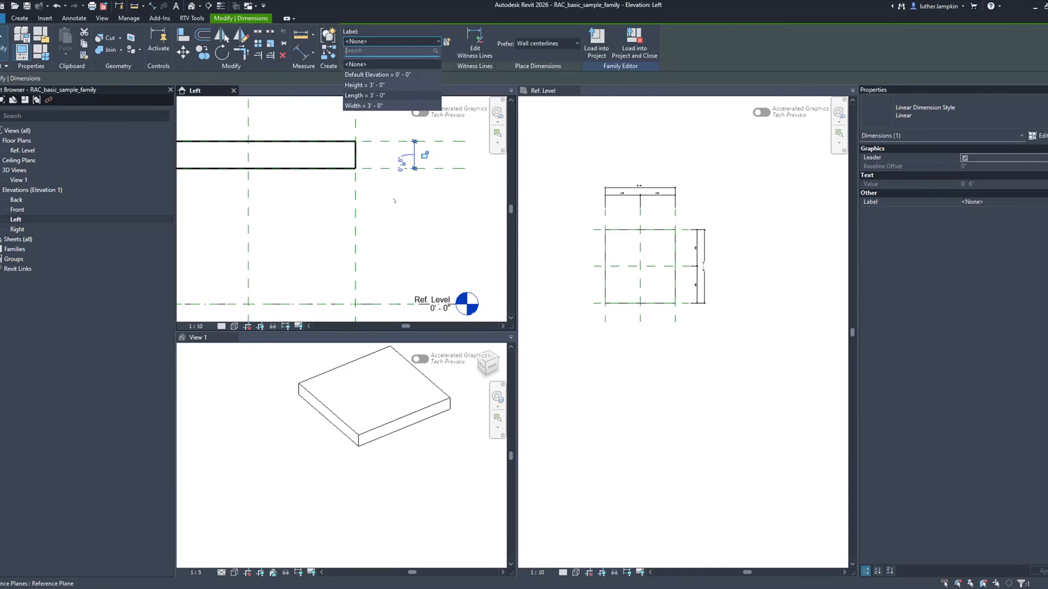
click(394, 199)
click(414, 151)
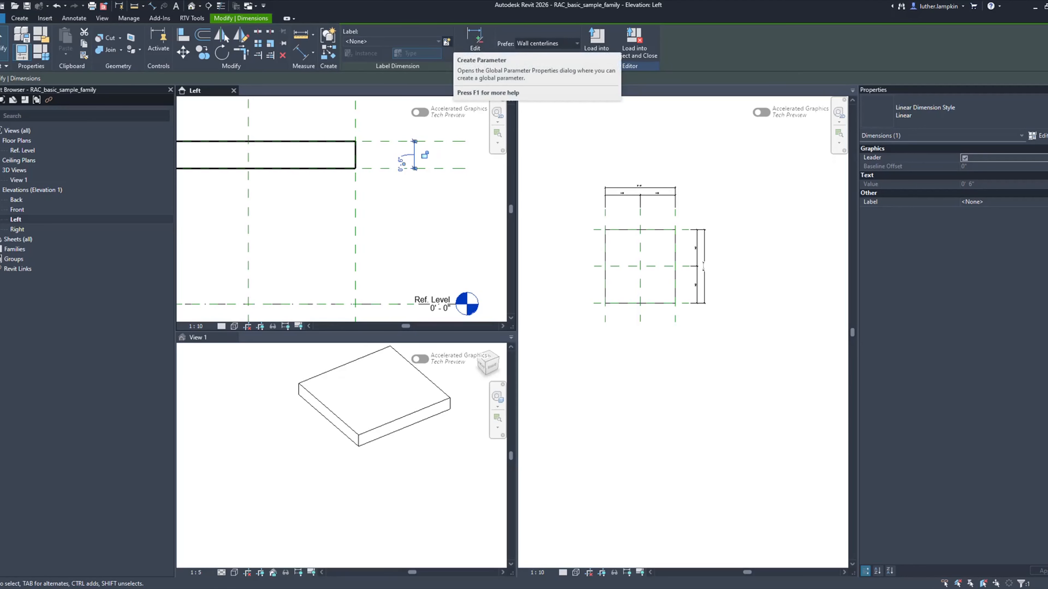
click(447, 41)
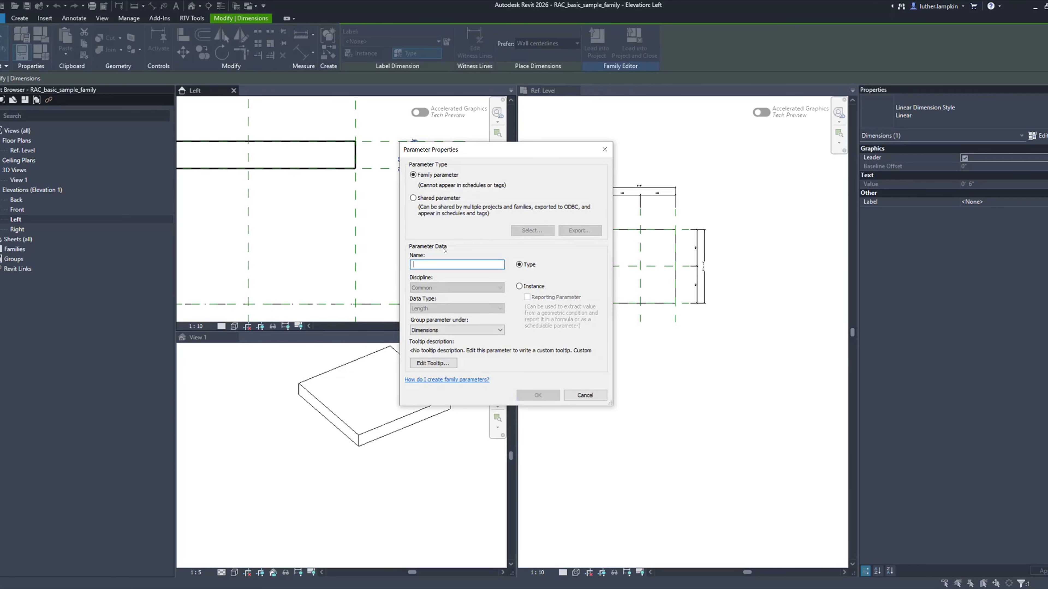
text(Base)
click(548, 394)
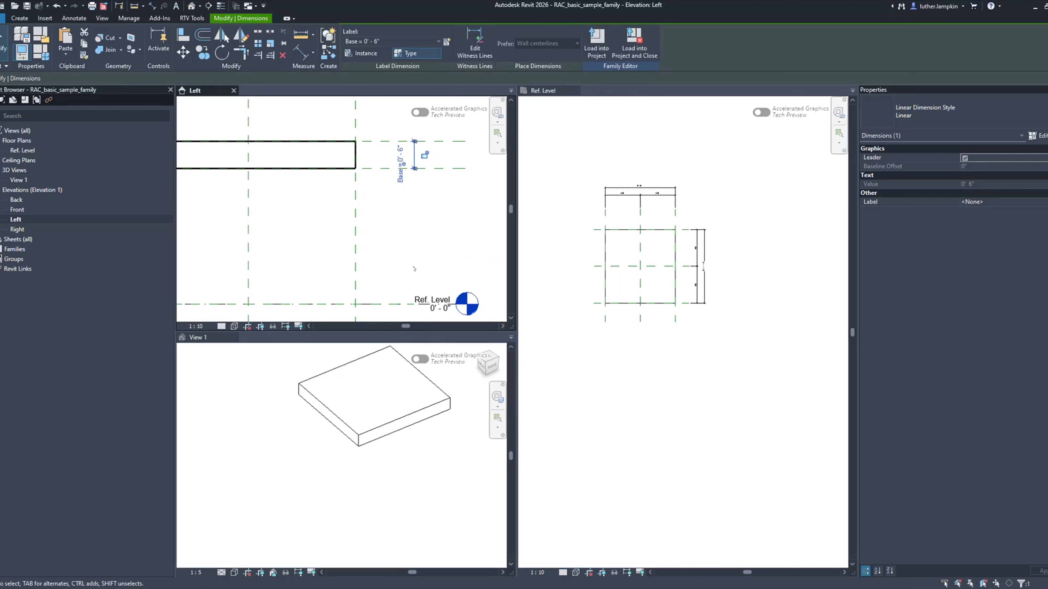
click(453, 260)
Step: Flex the family by setting the Height dimension in the Left elevation to 4'
scroll(452, 260, down, 2)
mouse_move(452, 260)
middle_down()
mouse_move(431, 258)
mouse_move(460, 260)
middle_up()
scroll(306, 208, up, 4)
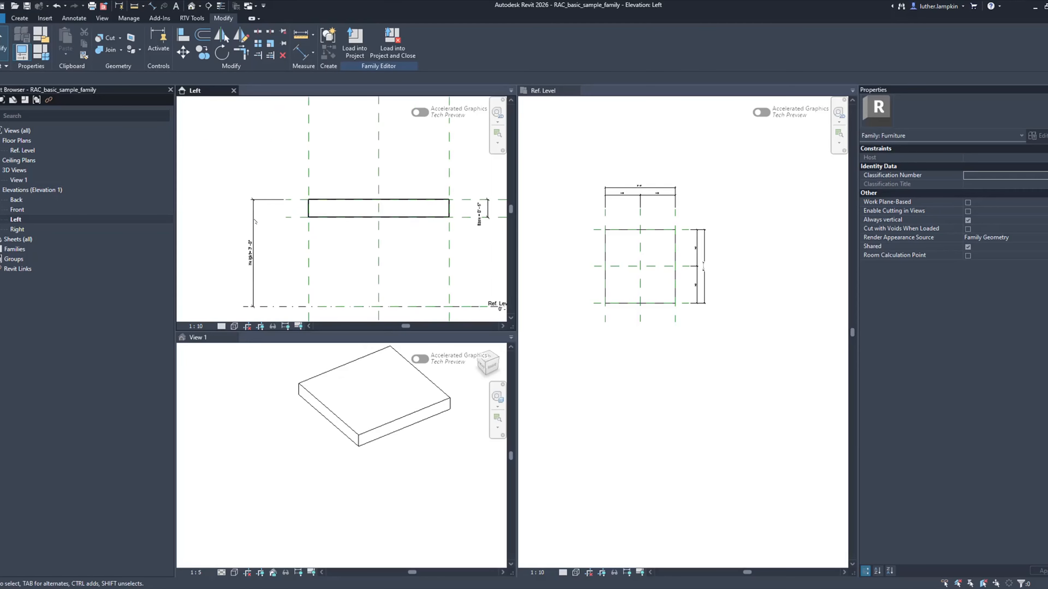
middle_drag(264, 240, 266, 240)
scroll(265, 237, down, 4)
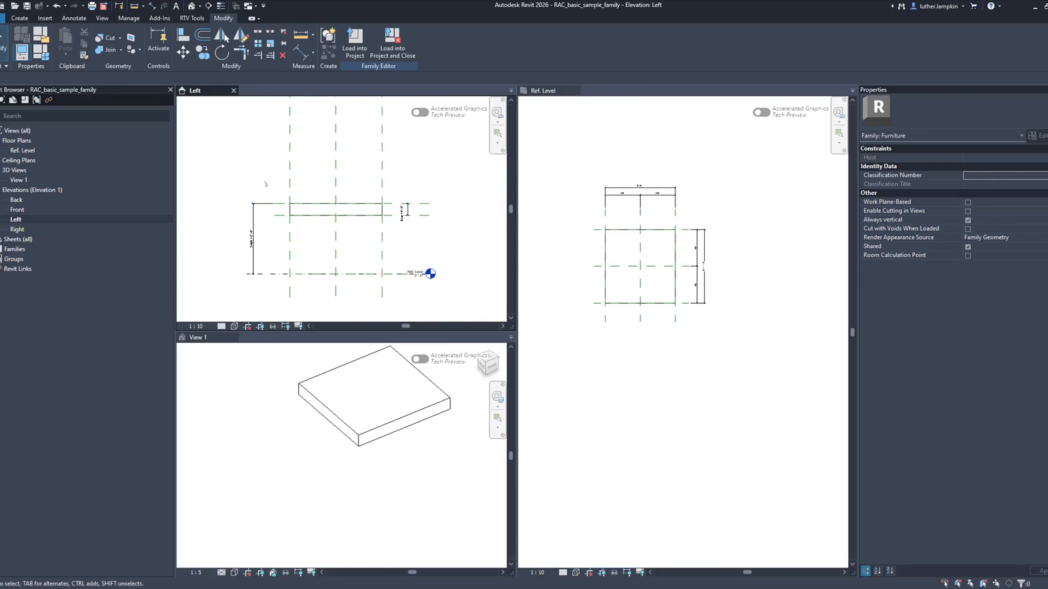
click(249, 238)
scroll(248, 237, up, 3)
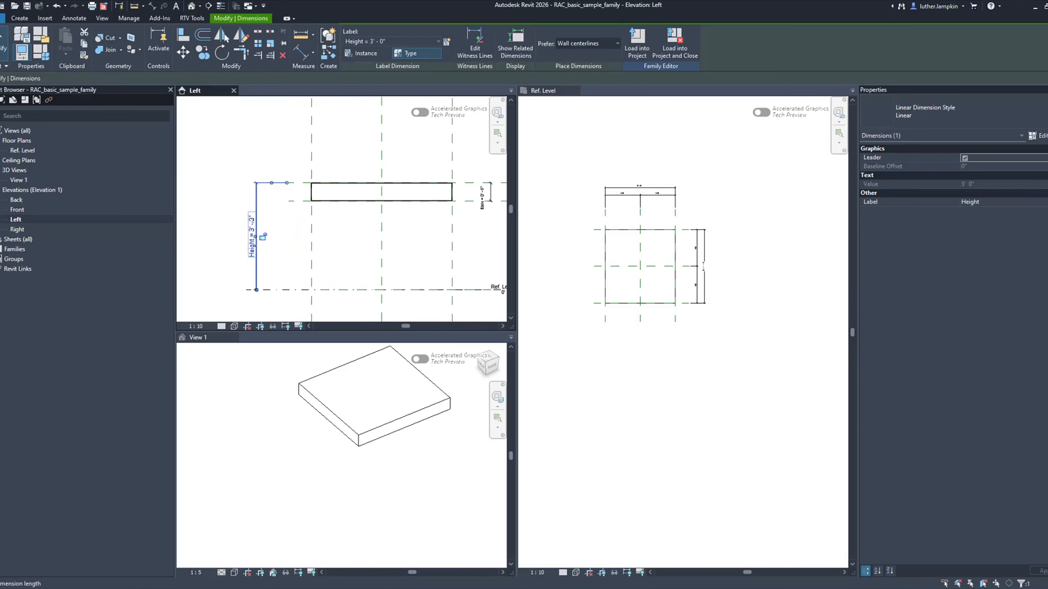
click(250, 239)
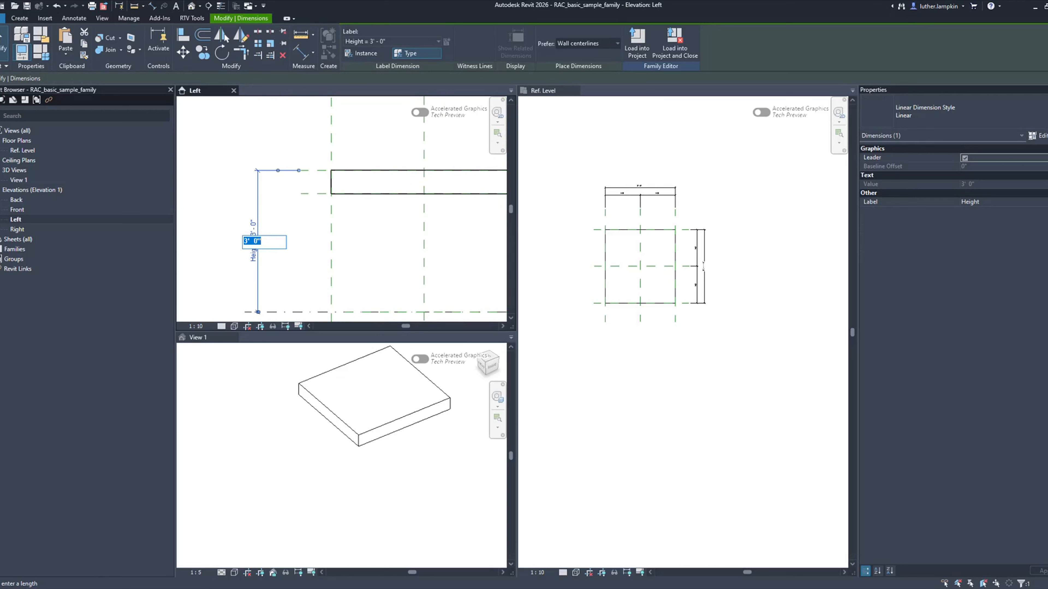
text(4)
key(Return)
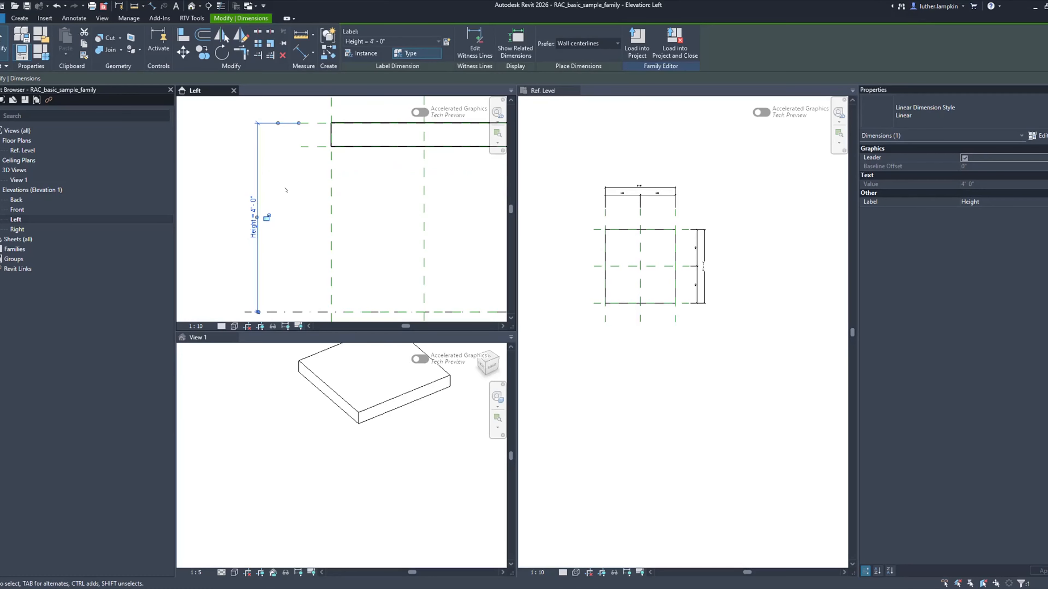
scroll(270, 190, down, 3)
key(Escape)
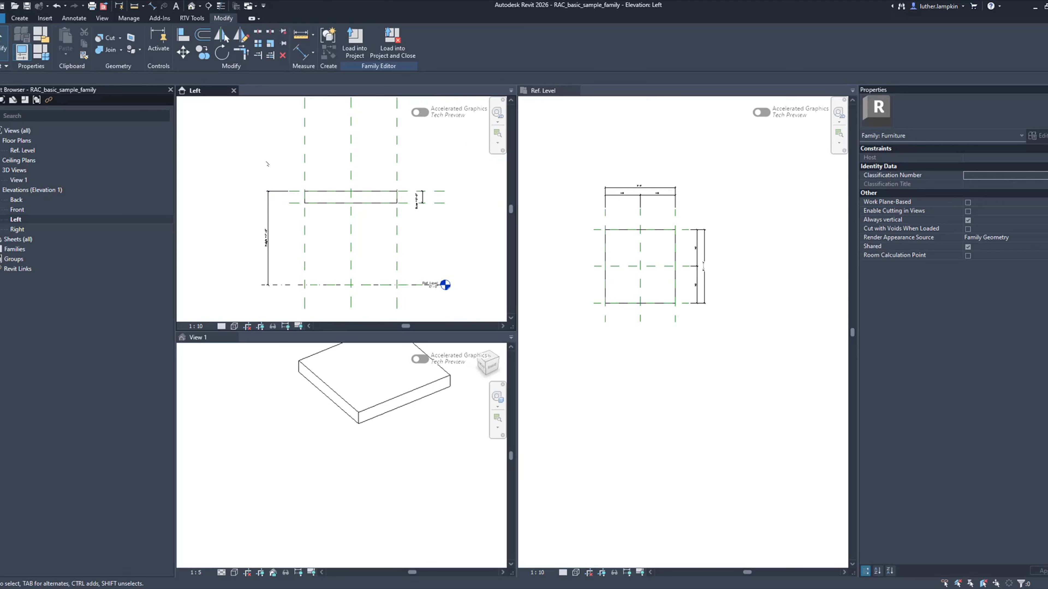
Step: Undo the last height change
click(57, 5)
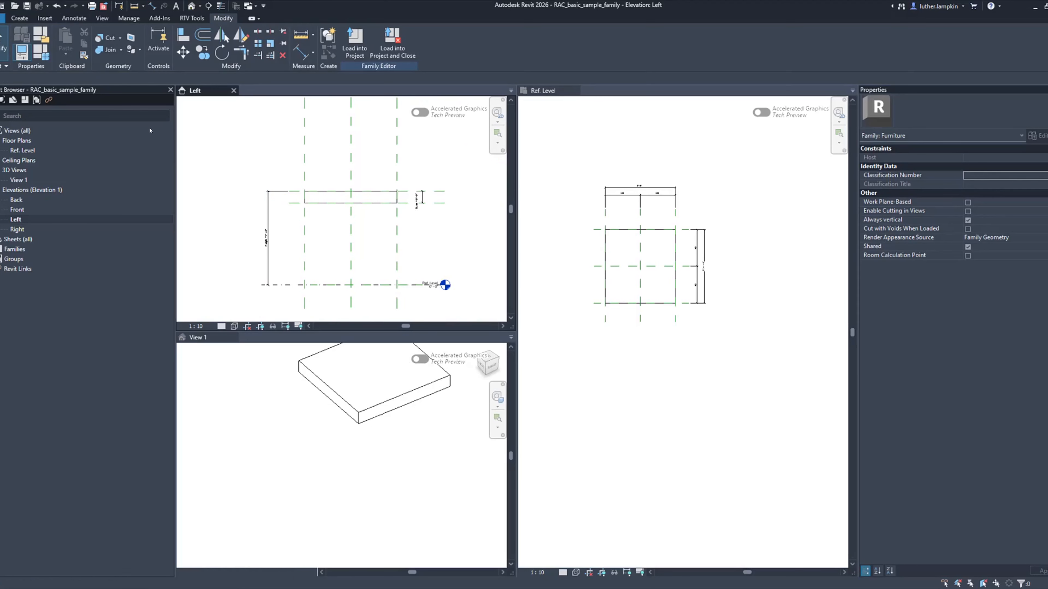
scroll(261, 163, down, 3)
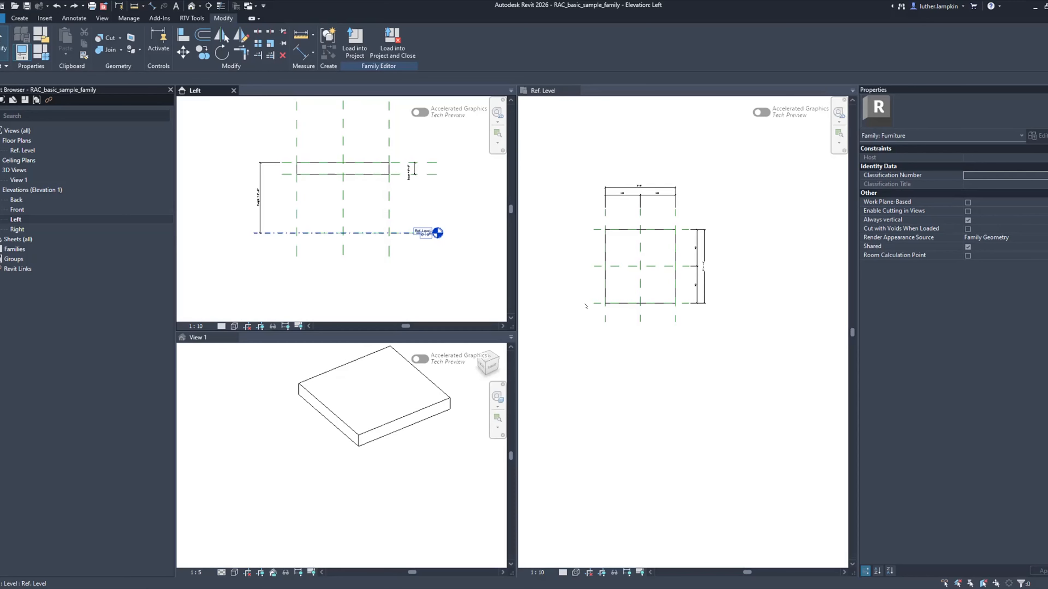
Step: Start a new extrusion in the Ref. Level plan and sketch a circle of about 3" radius inside the slab's upper-left corner
click(667, 311)
scroll(667, 312, up, 4)
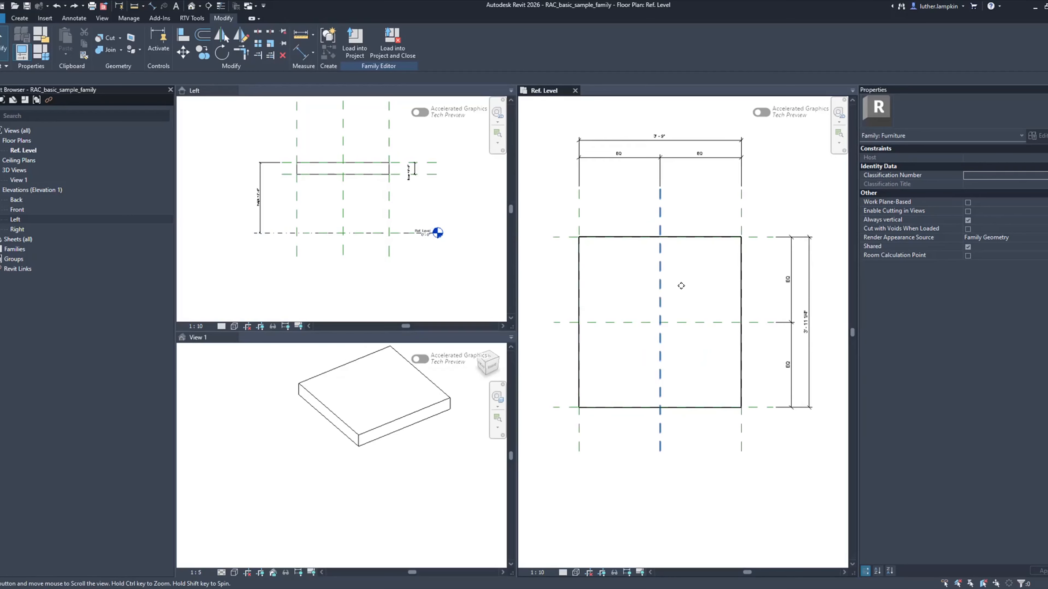
click(20, 18)
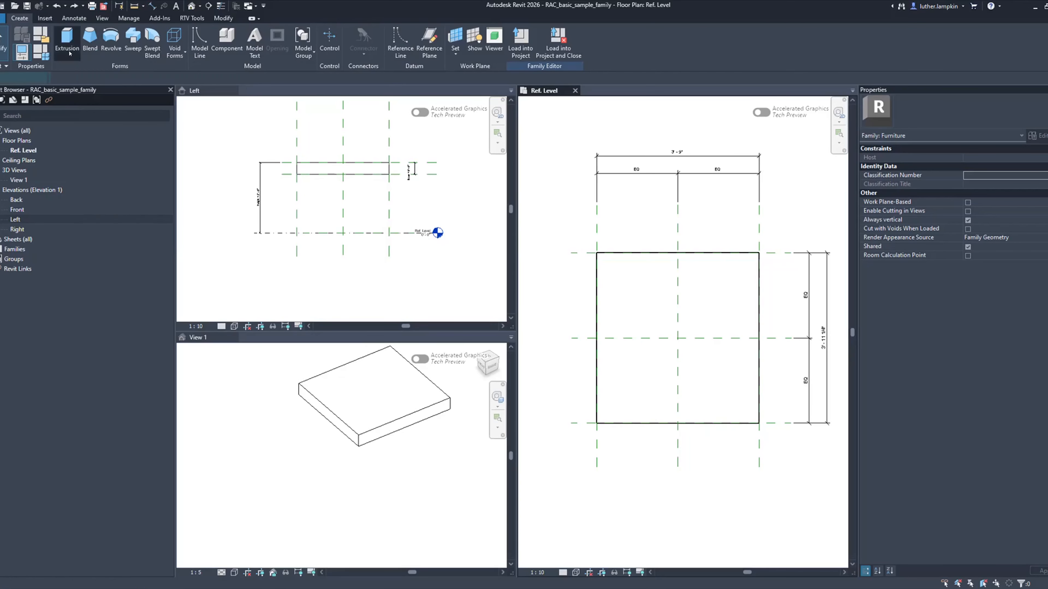
click(66, 42)
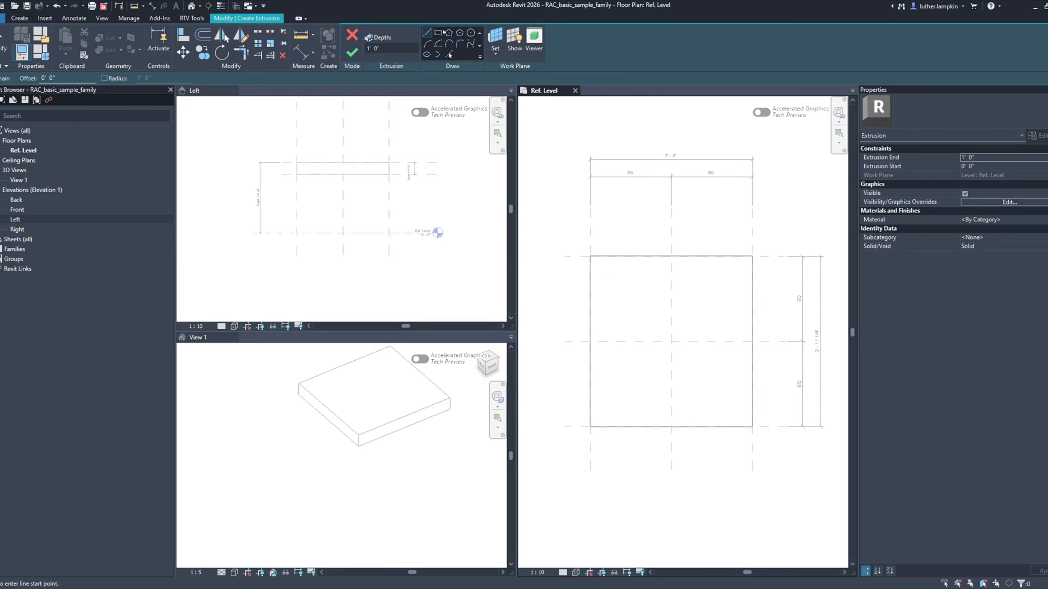
click(471, 33)
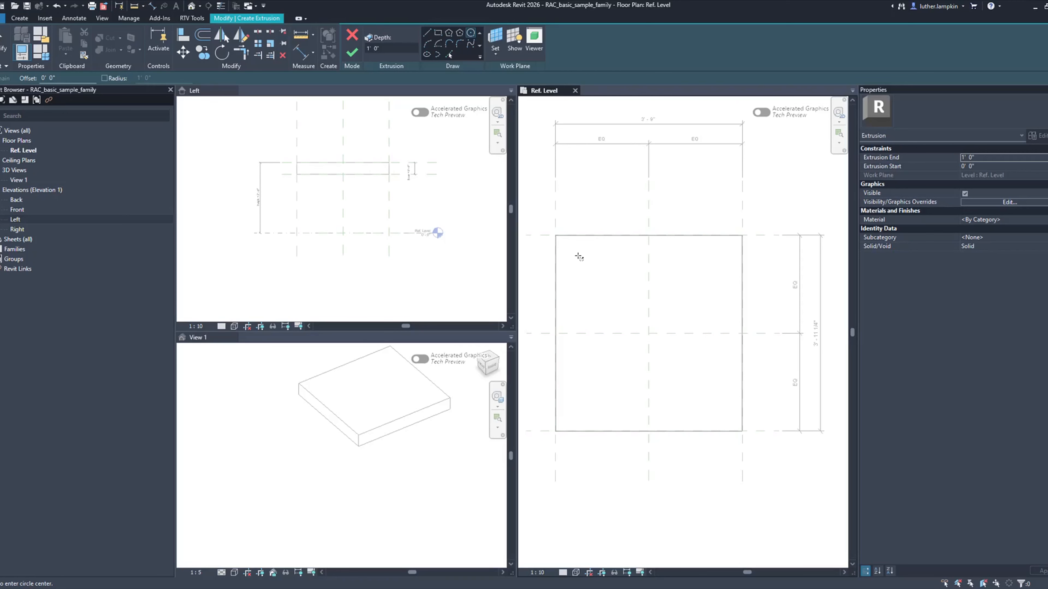
click(577, 260)
scroll(581, 254, up, 3)
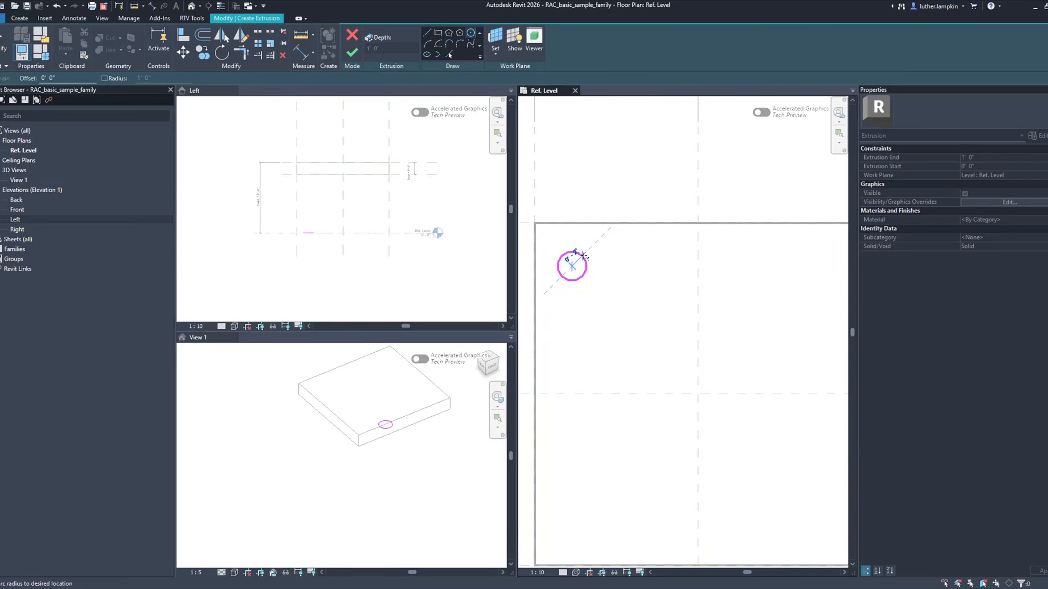
click(584, 257)
scroll(598, 235, down, 3)
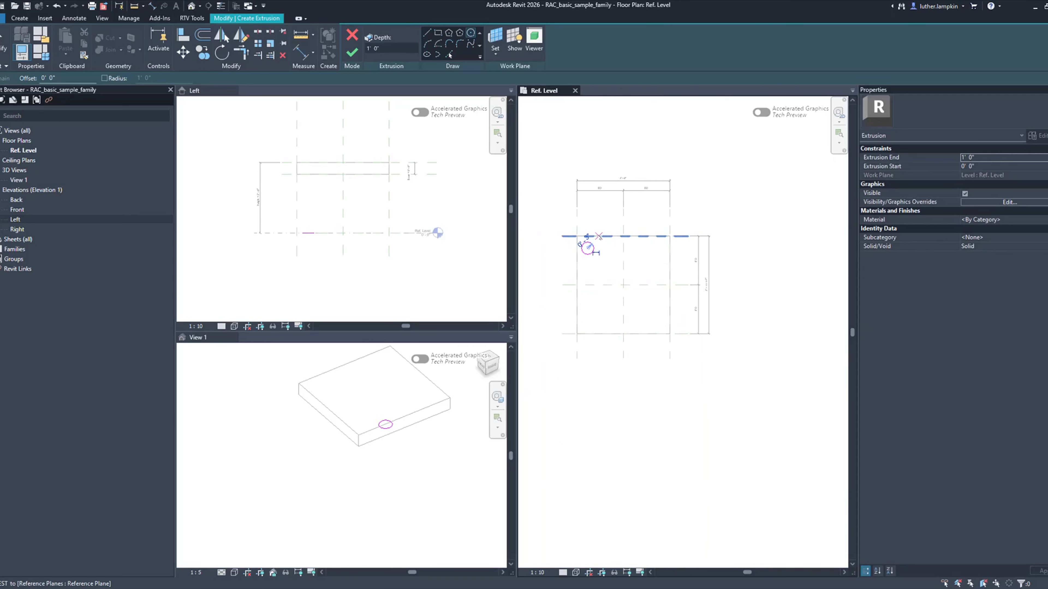
key(Escape)
key(Escape)
scroll(553, 223, up, 3)
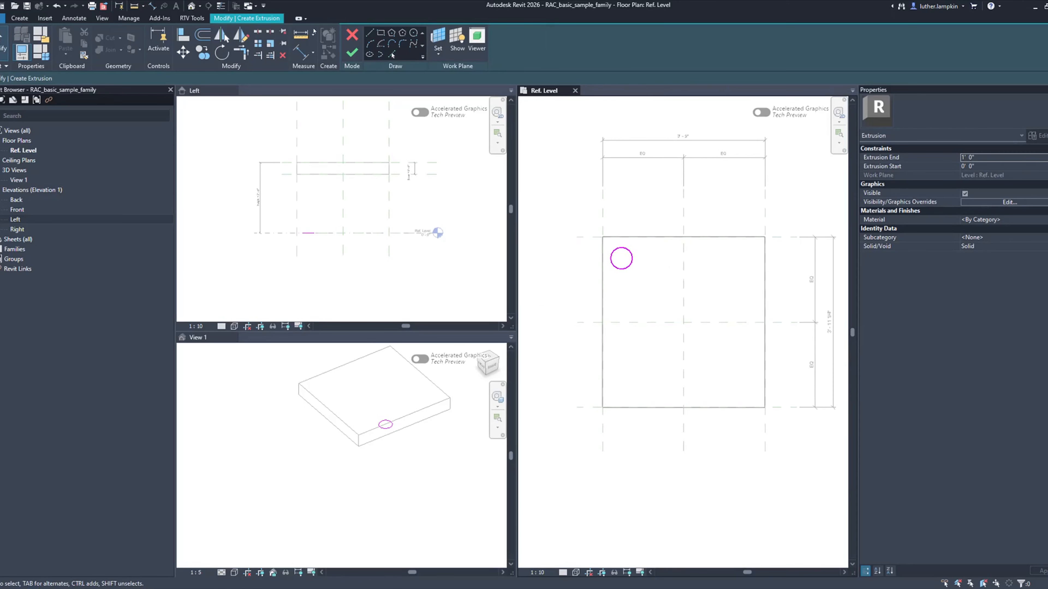
Step: Make the center mark of the sketched circle visible
click(74, 18)
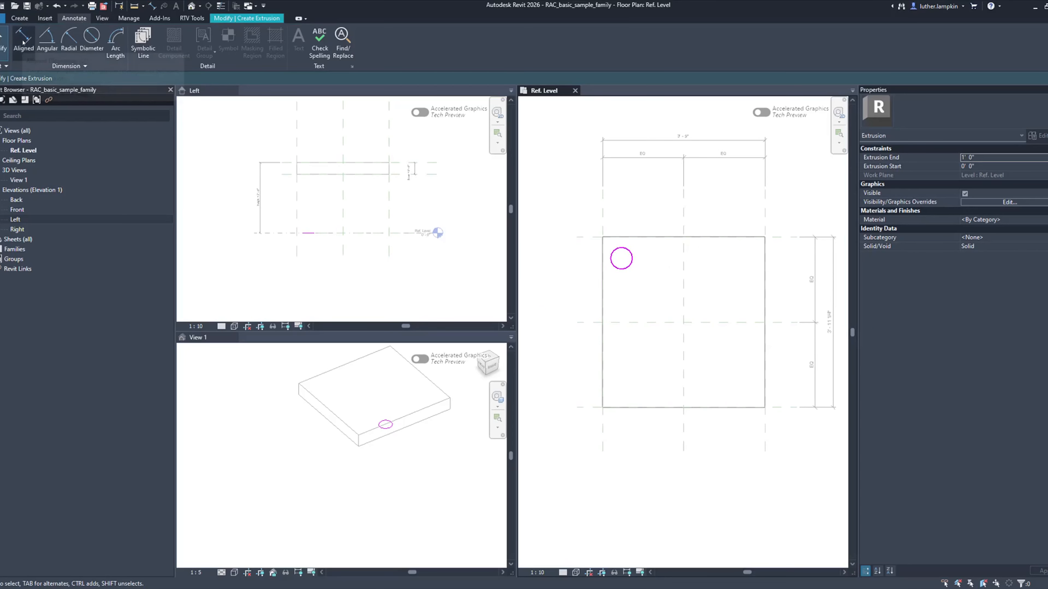
click(612, 252)
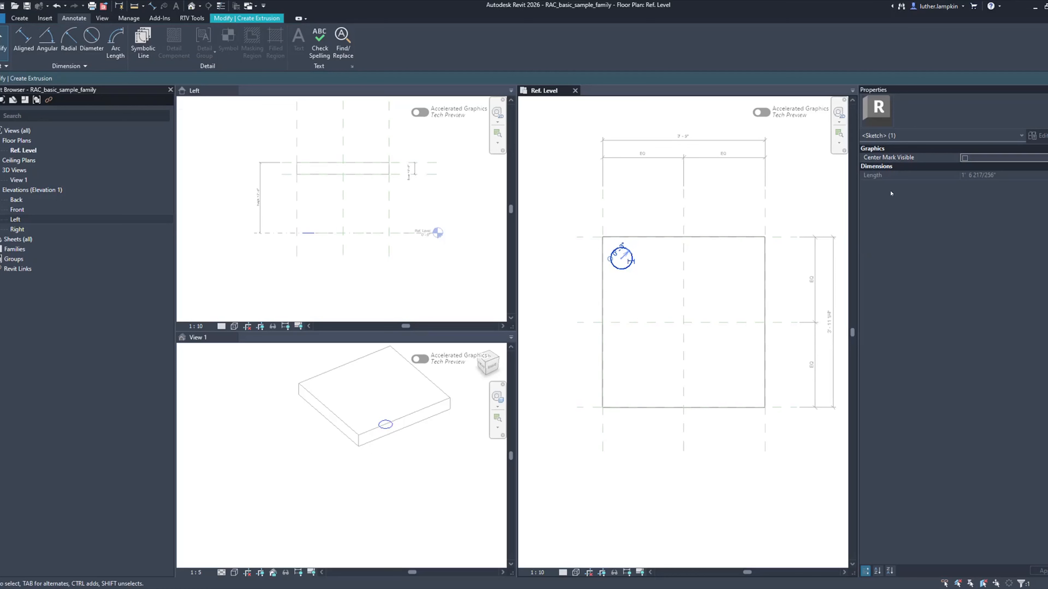
click(622, 258)
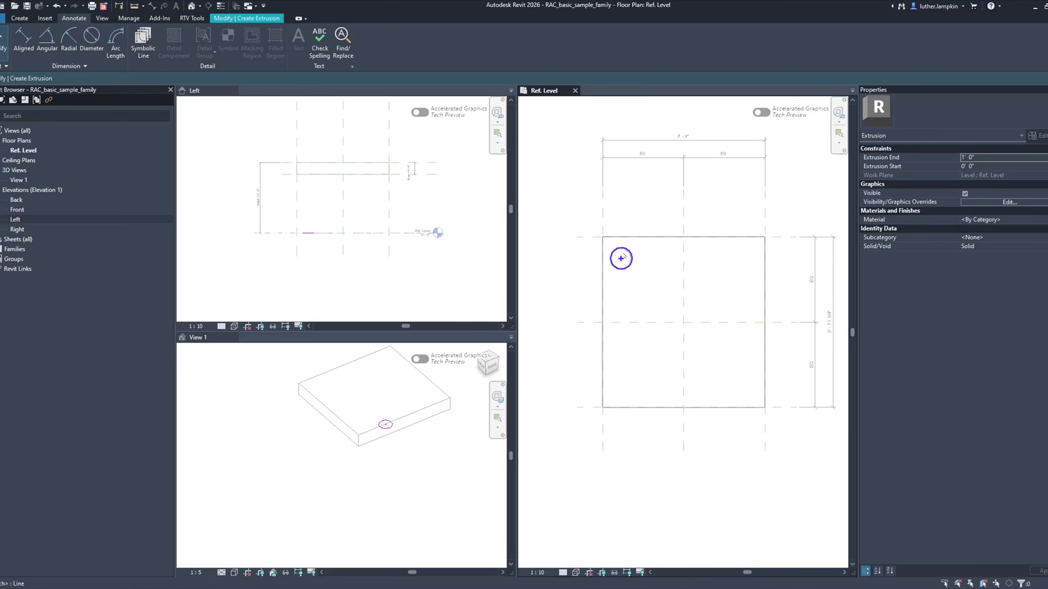
scroll(622, 260, up, 3)
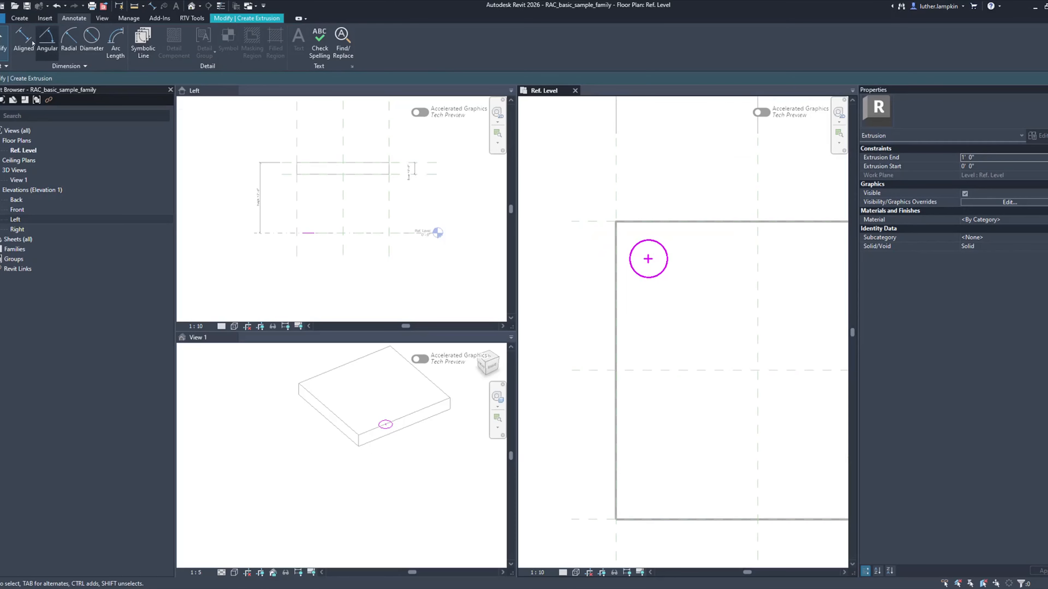
Step: Add an aligned dimension from the slab's left reference plane to the circle's center and set the distance to 6"
click(23, 39)
click(616, 223)
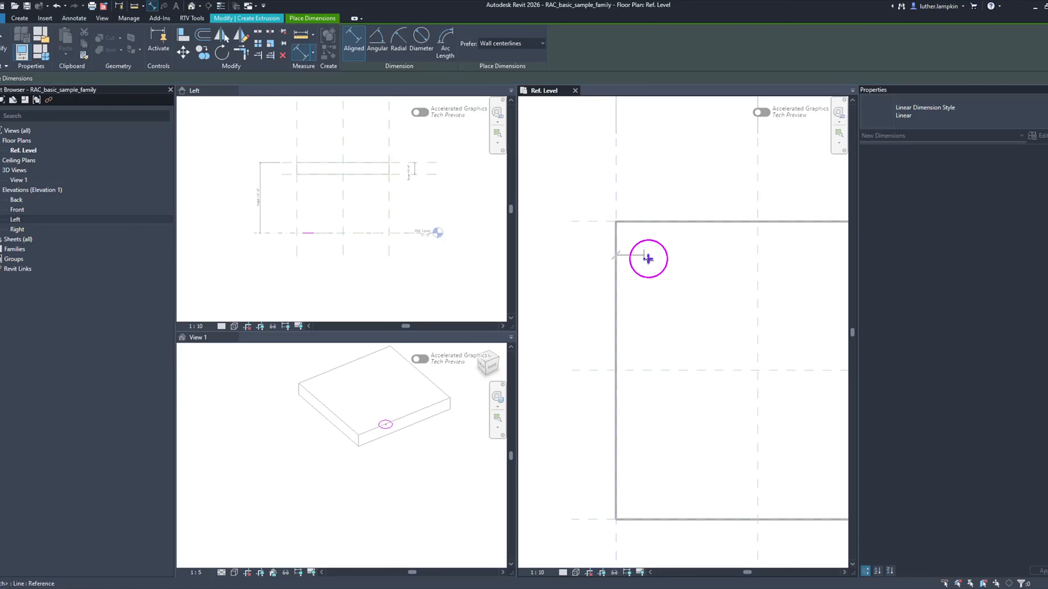
click(648, 259)
click(666, 193)
key(Escape)
click(662, 246)
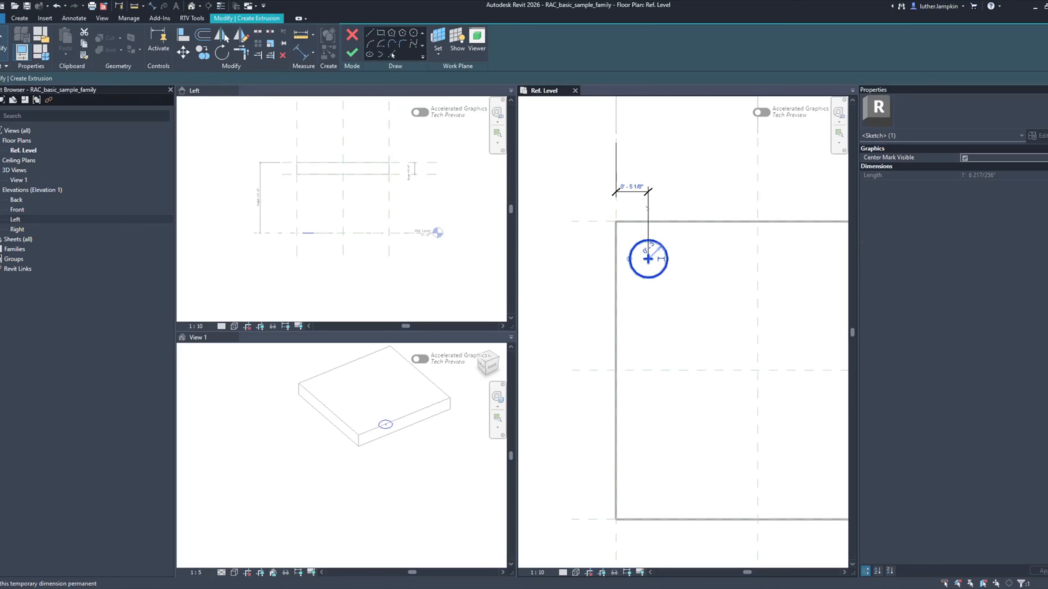
click(631, 185)
text(6")
click(662, 196)
Step: Make the circle's temporary radius dimension permanent and select the resulting dimension
scroll(662, 197, down, 5)
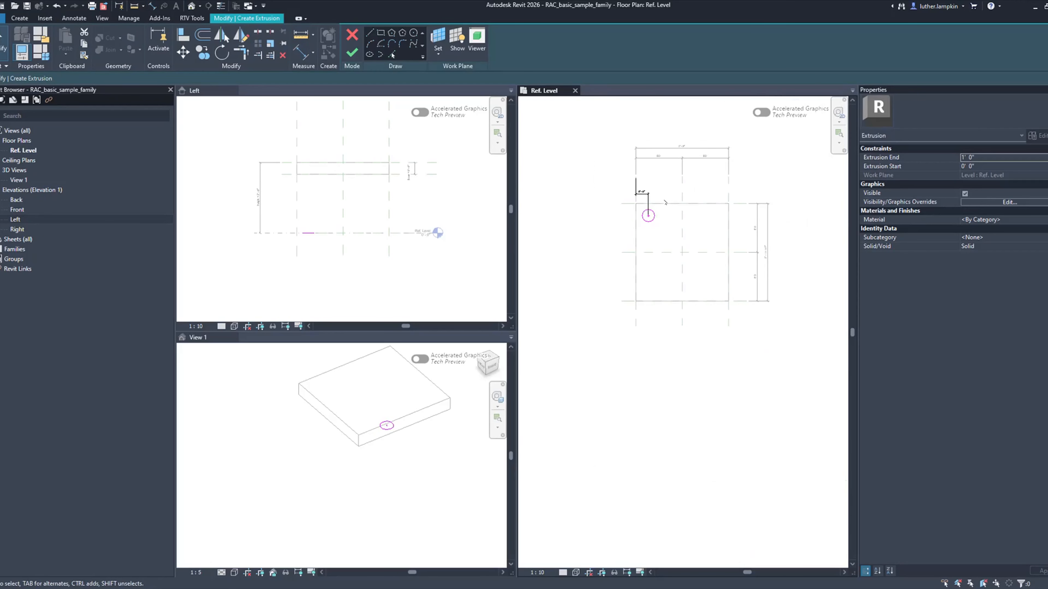
middle_drag(667, 203, 668, 220)
click(651, 236)
scroll(647, 243, up, 3)
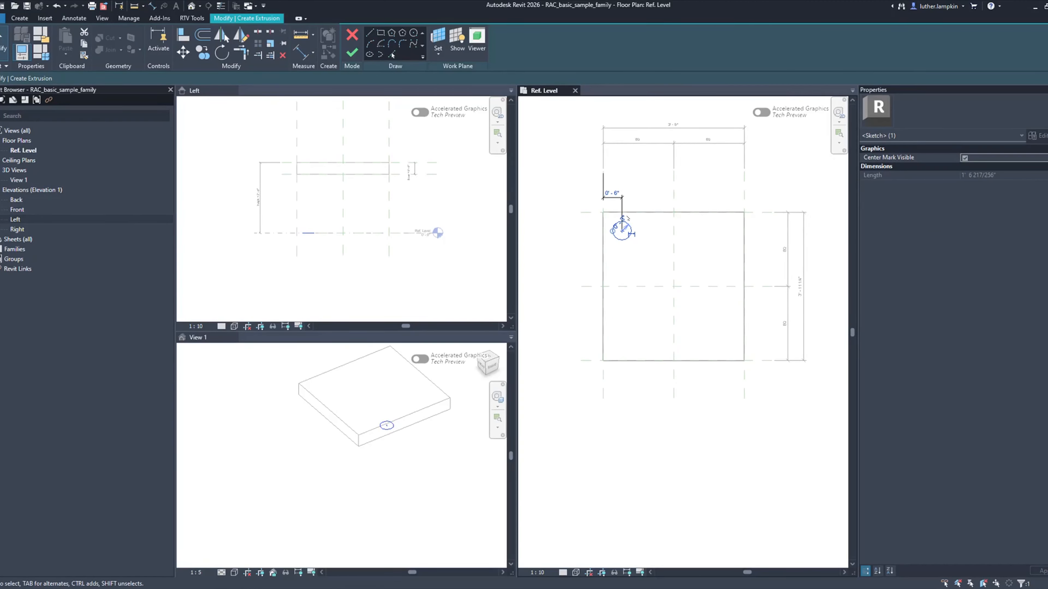
scroll(627, 242, up, 3)
click(629, 244)
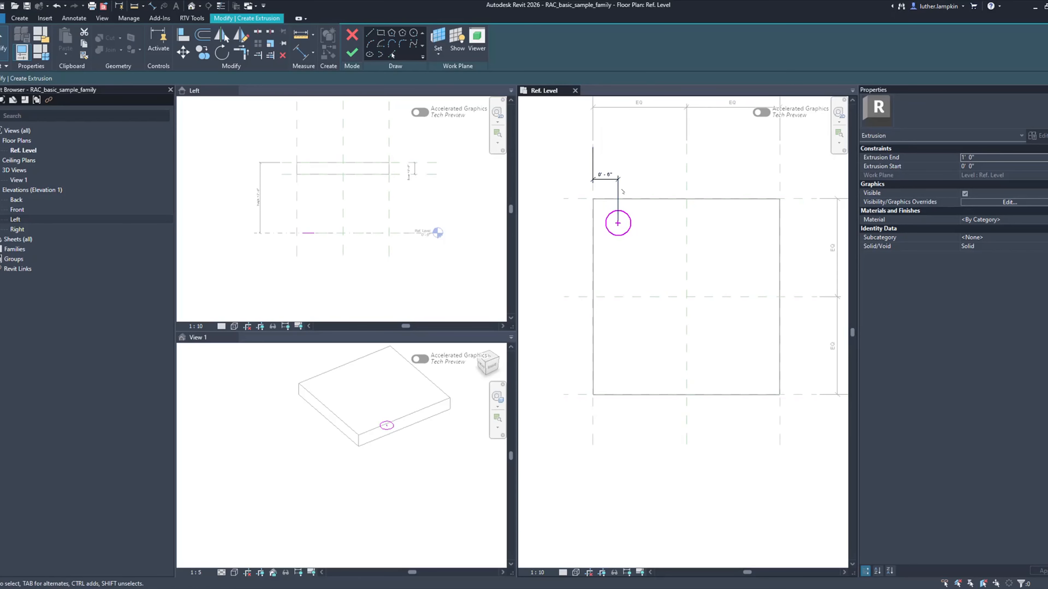
click(632, 220)
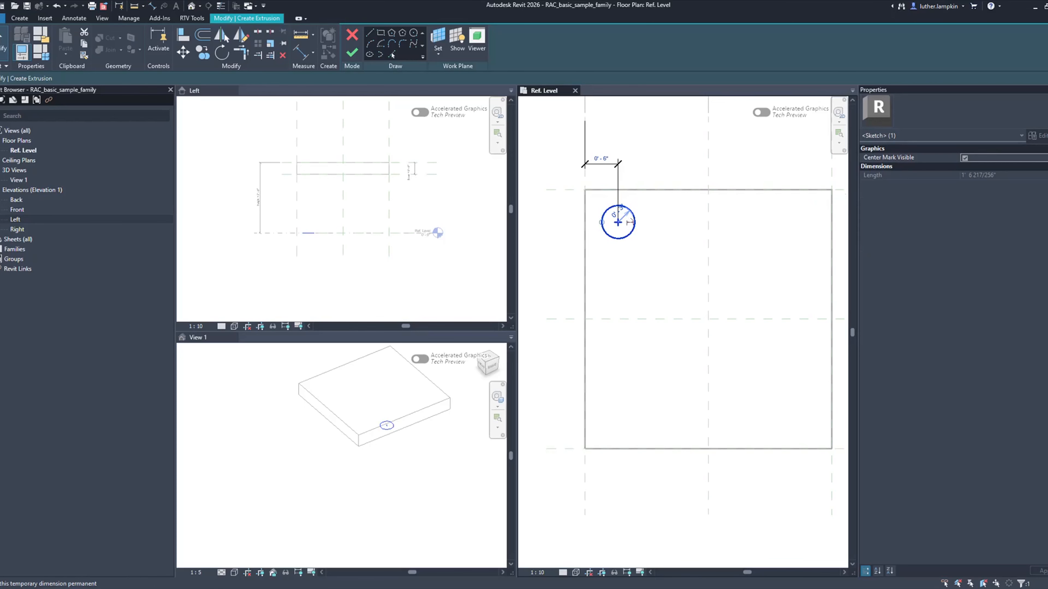
scroll(629, 219, up, 2)
scroll(613, 212, up, 1)
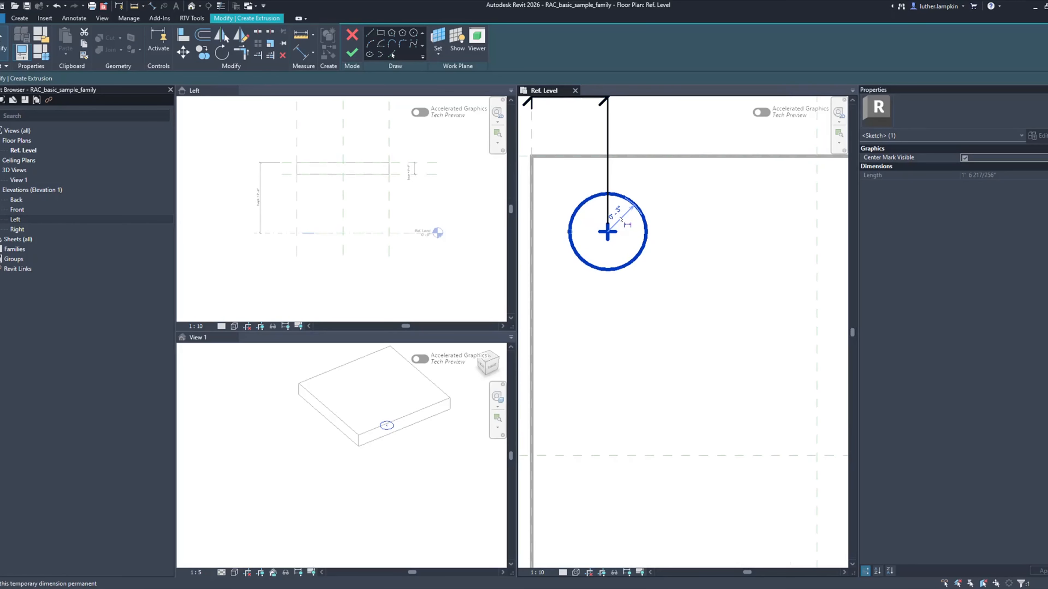
click(627, 225)
click(636, 199)
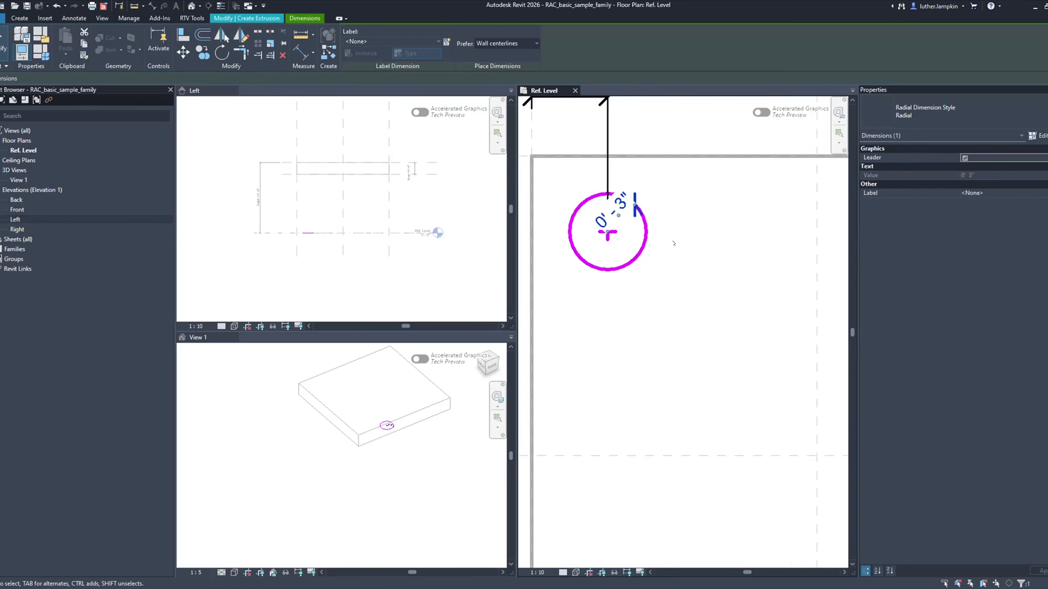
Step: Label the circle's radius dimension with a new type family parameter named Radius
click(446, 43)
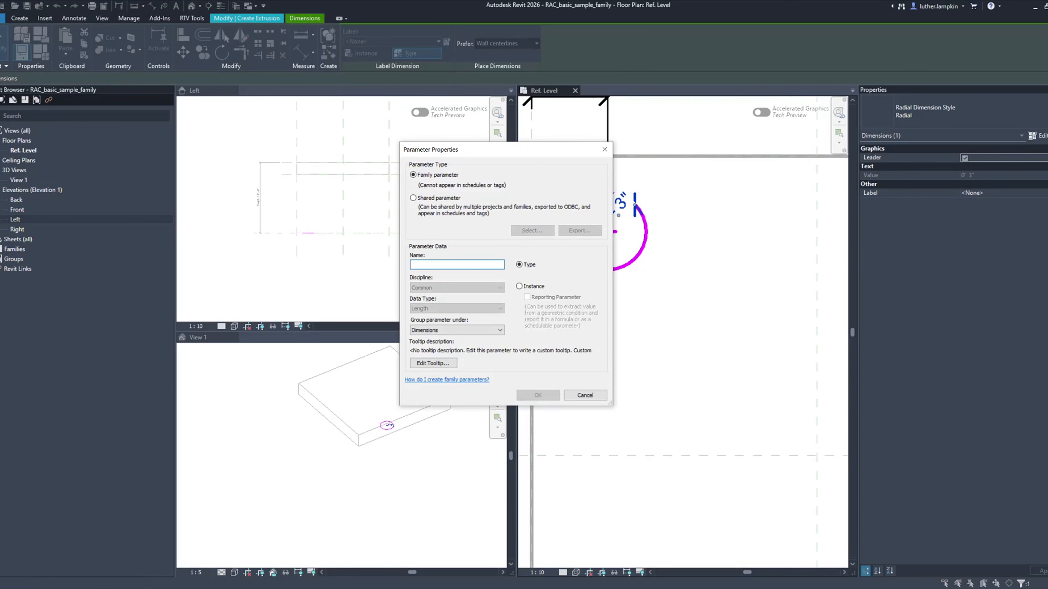
text(Radius)
click(537, 395)
key(Escape)
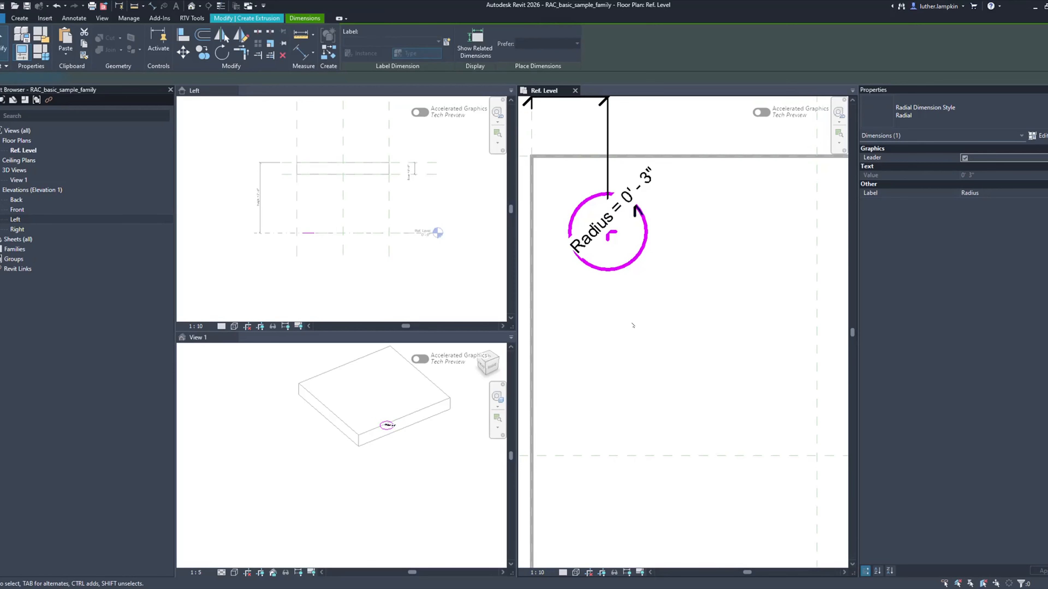
Step: Try to mirror the dimensioned circle about the slab's vertical center reference plane without copying it
scroll(649, 304, down, 5)
middle_drag(648, 305, 636, 304)
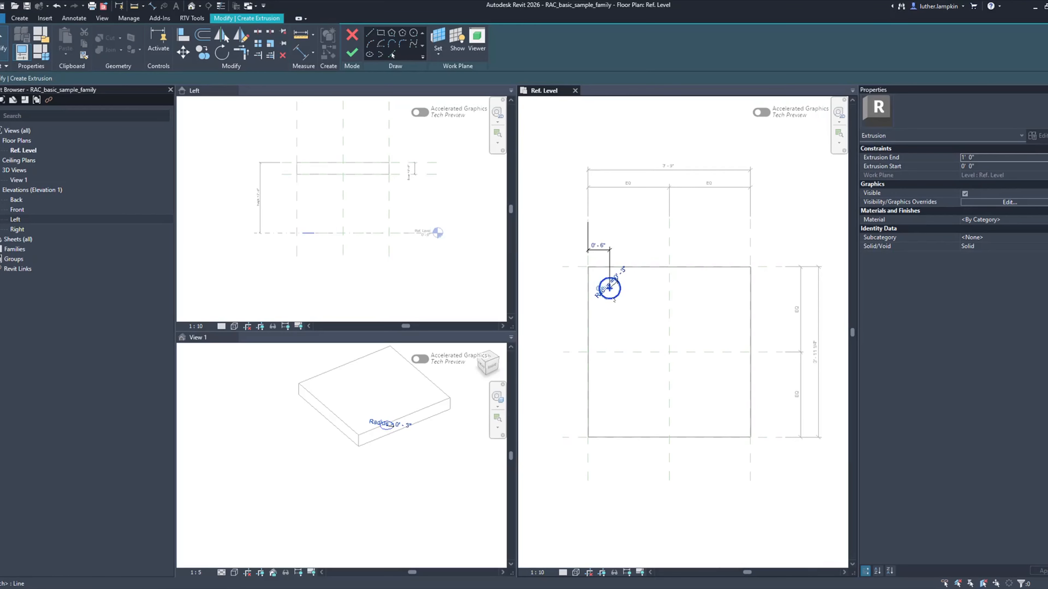
click(610, 289)
scroll(624, 303, down, 2)
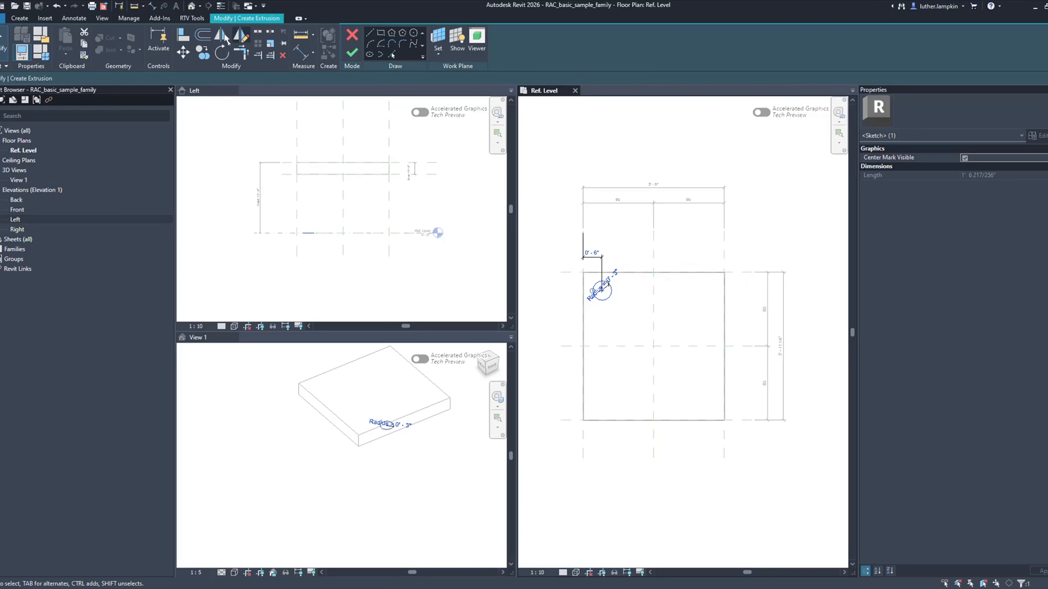
click(220, 37)
click(653, 335)
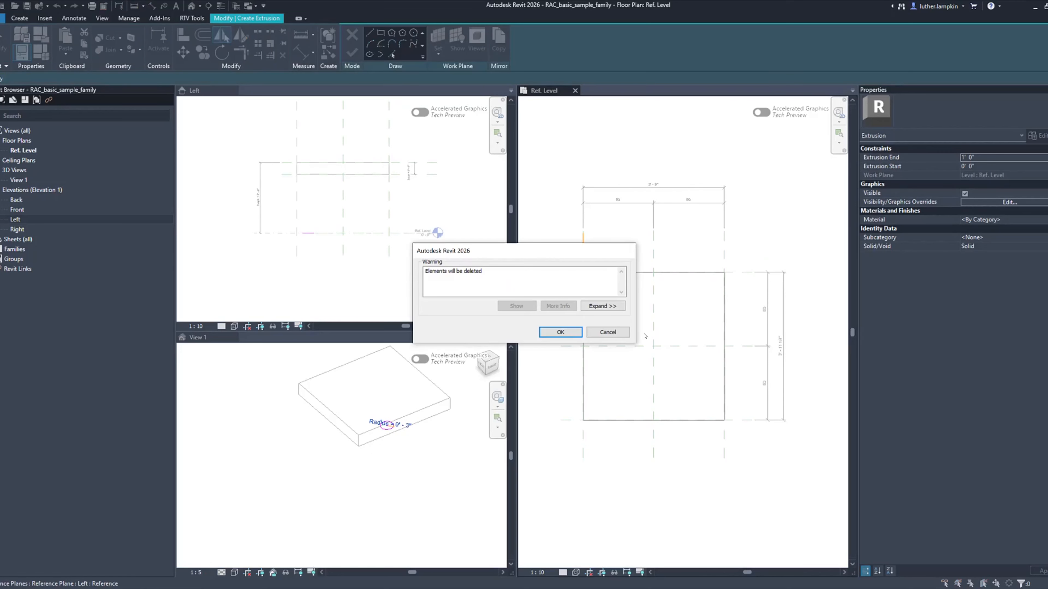
click(560, 332)
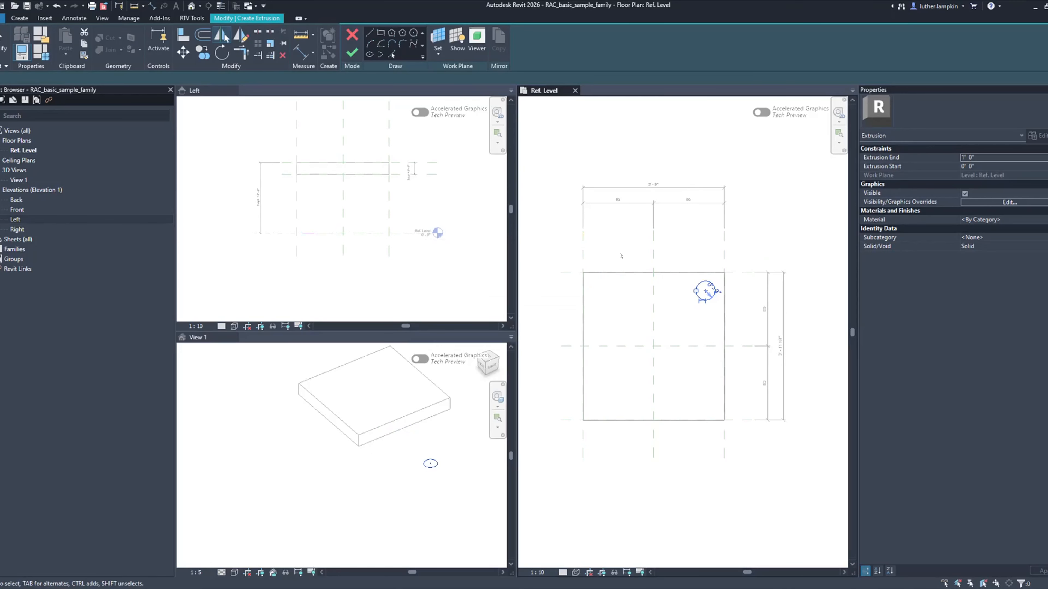
click(624, 249)
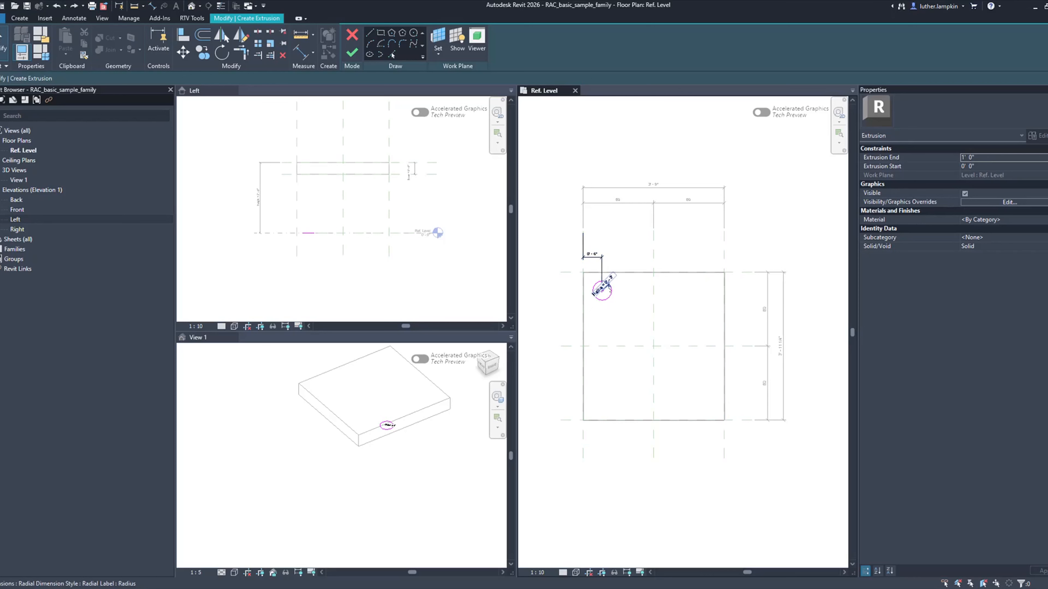
click(610, 296)
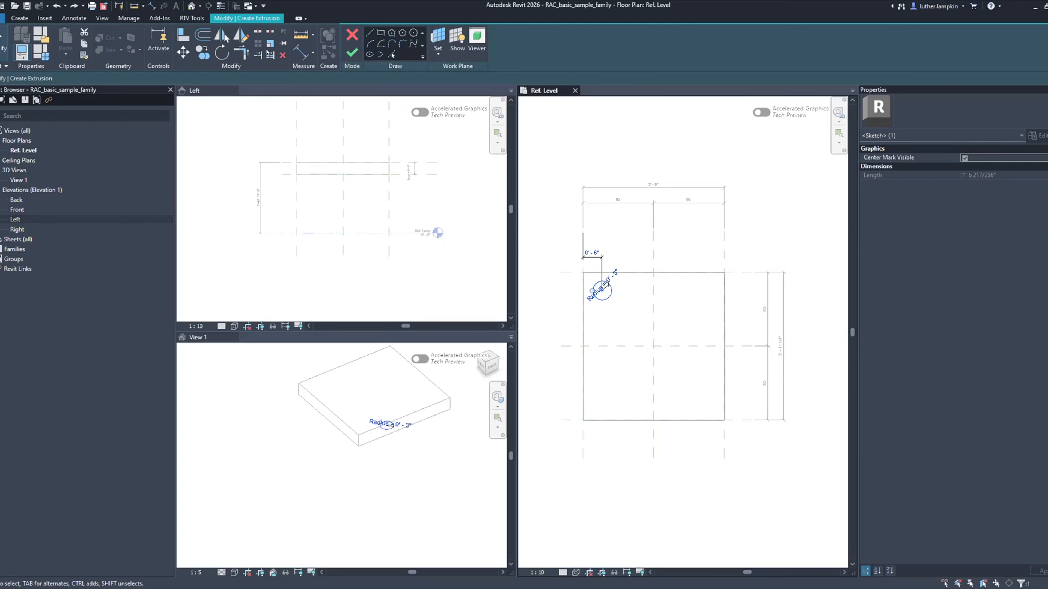
click(225, 37)
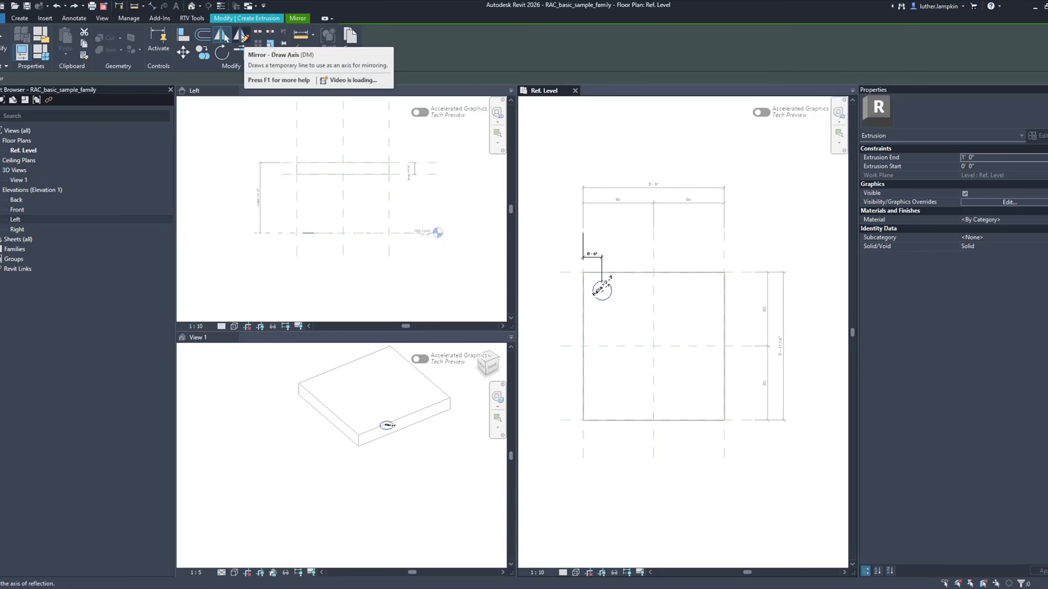
key(Escape)
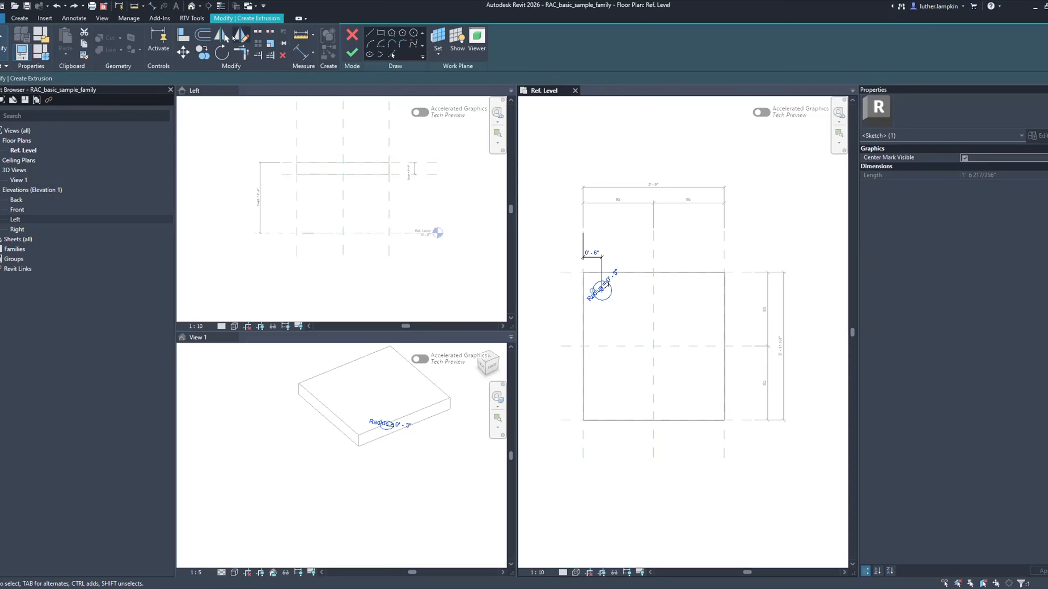
key(m)
key(m)
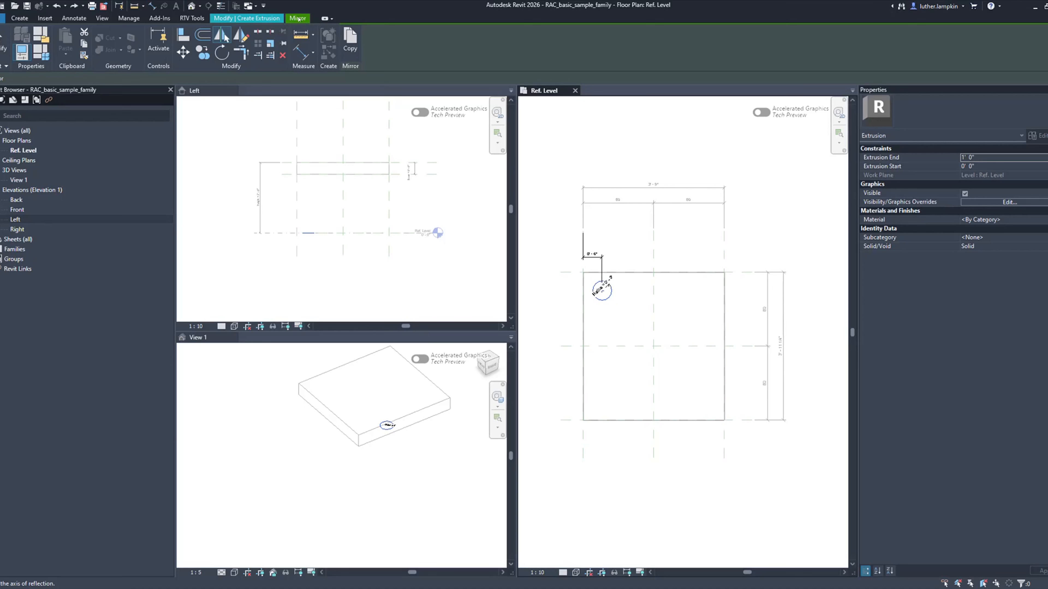
click(277, 18)
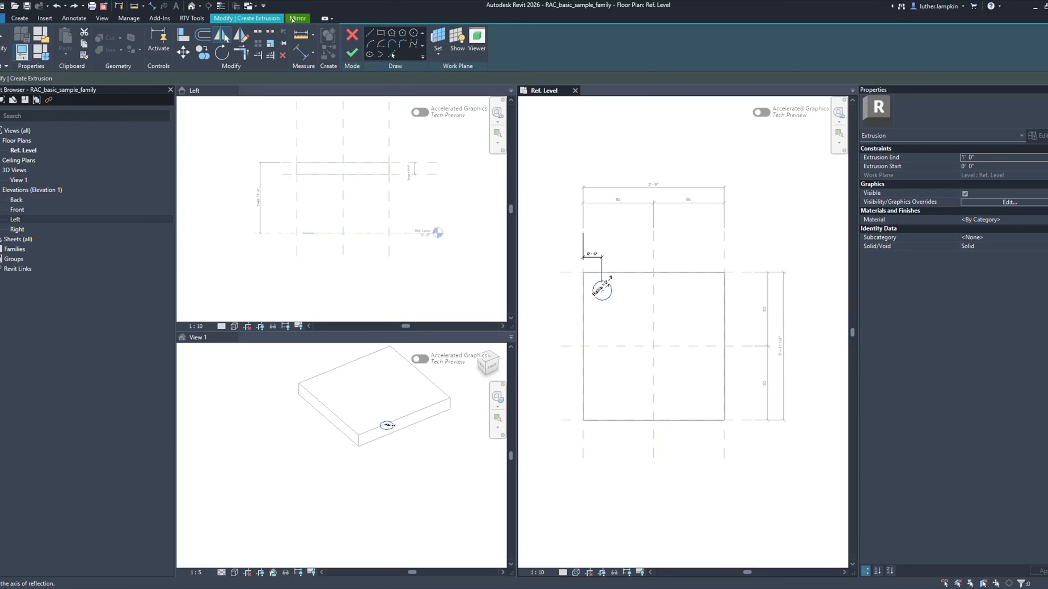
click(296, 19)
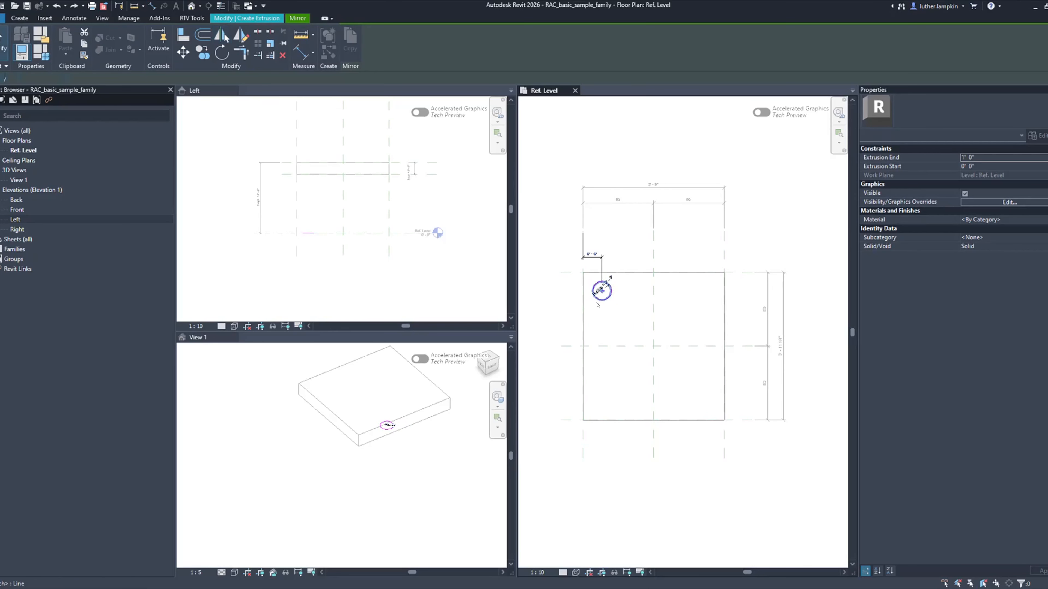
key(Escape)
click(603, 301)
middle_drag(623, 302, 587, 301)
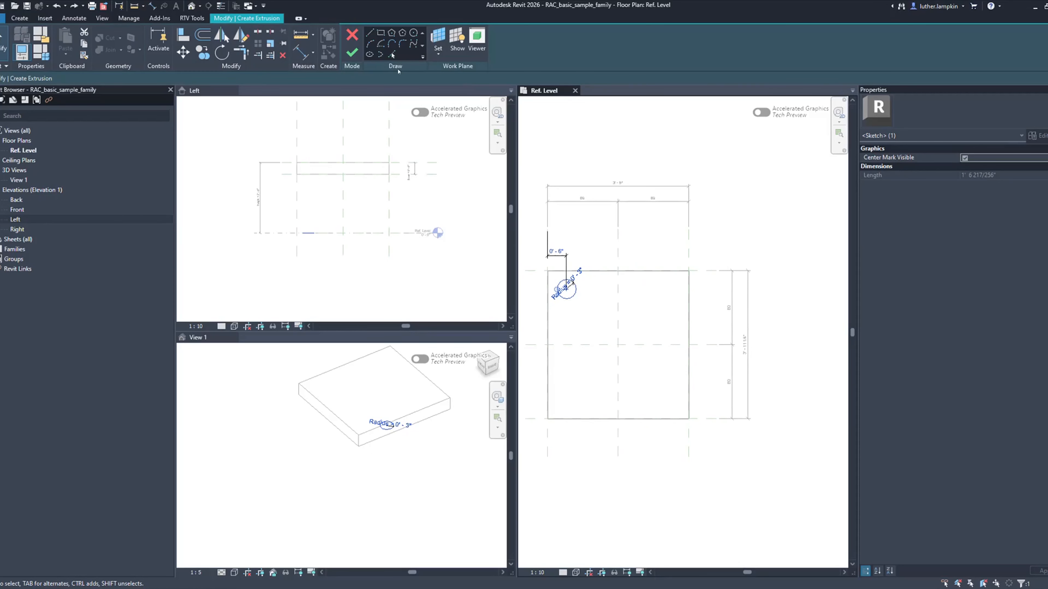
click(241, 35)
key(Escape)
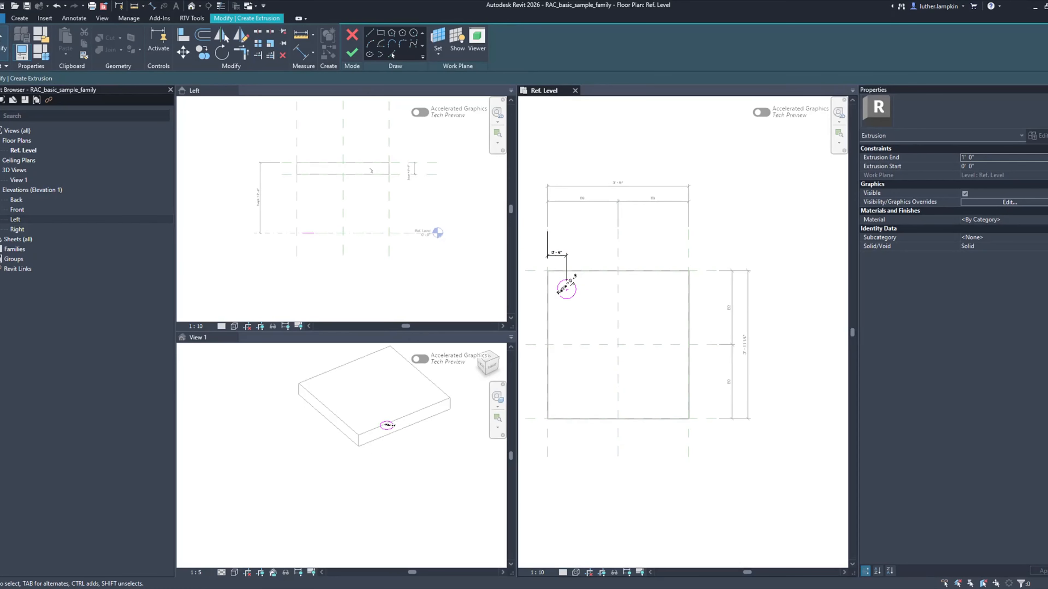
Step: Delete the circle's 6" offset dimension and mirror the circle as a copy across the slab's vertical center reference plane
click(557, 255)
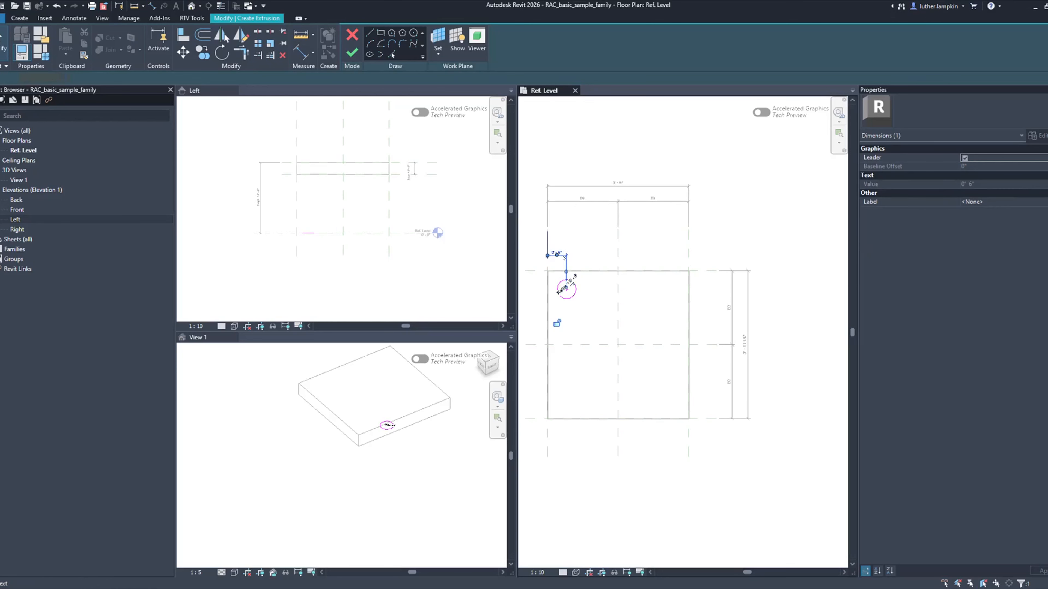
key(Delete)
click(573, 295)
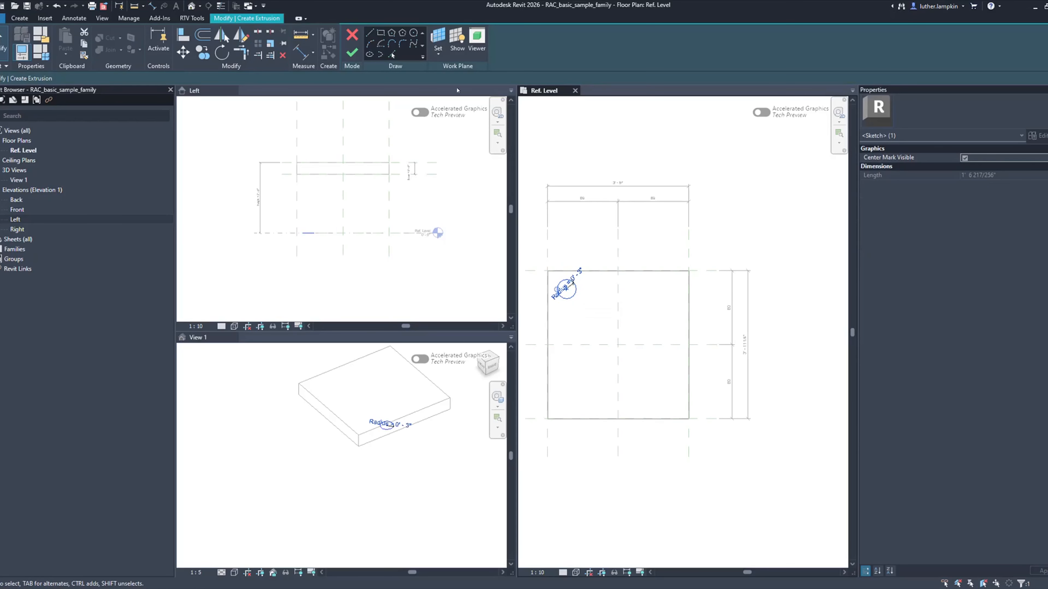
click(222, 36)
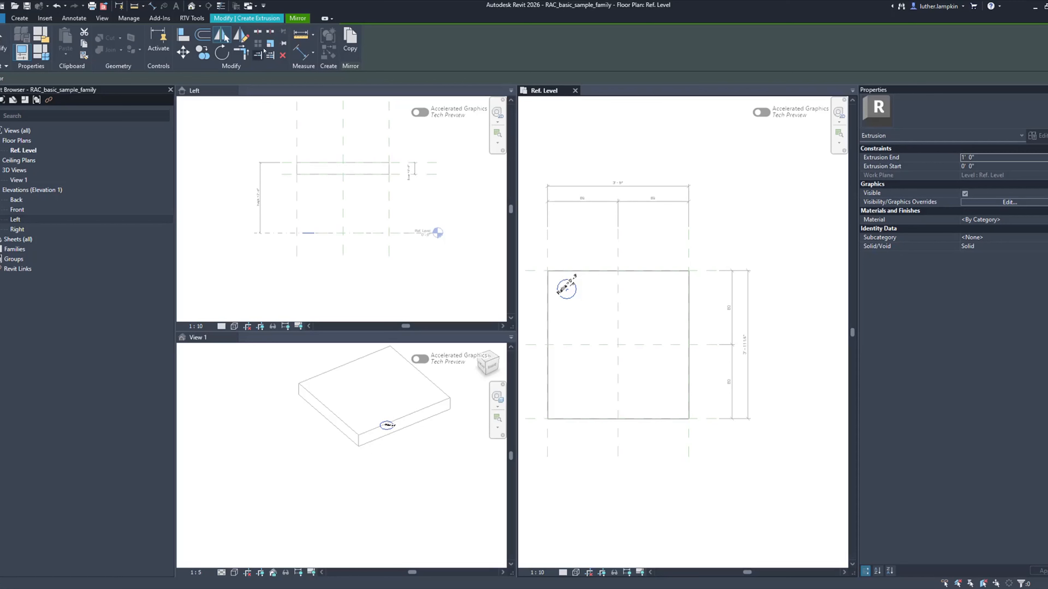
click(349, 40)
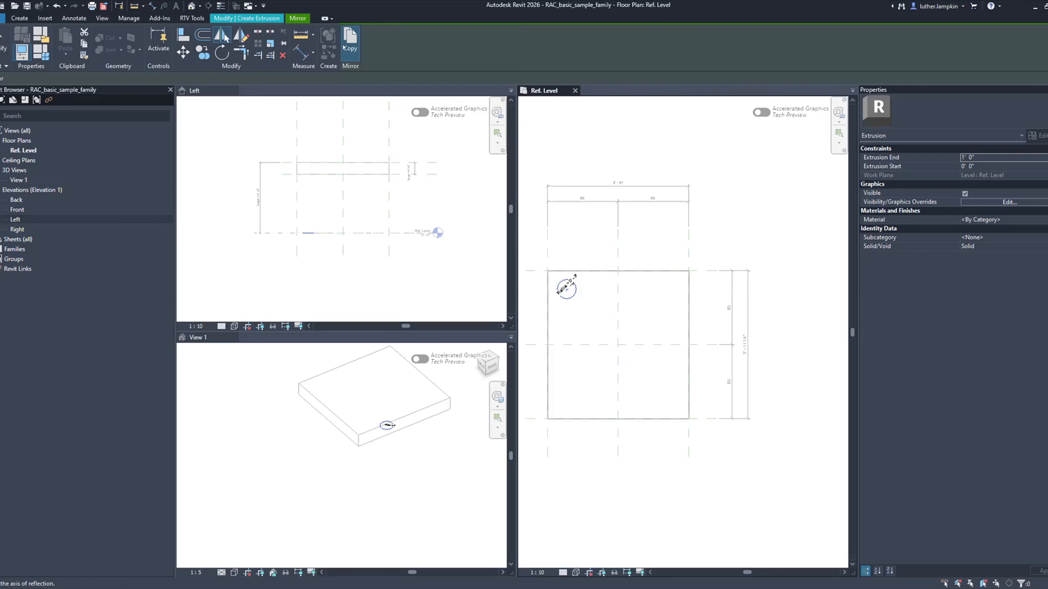
click(618, 291)
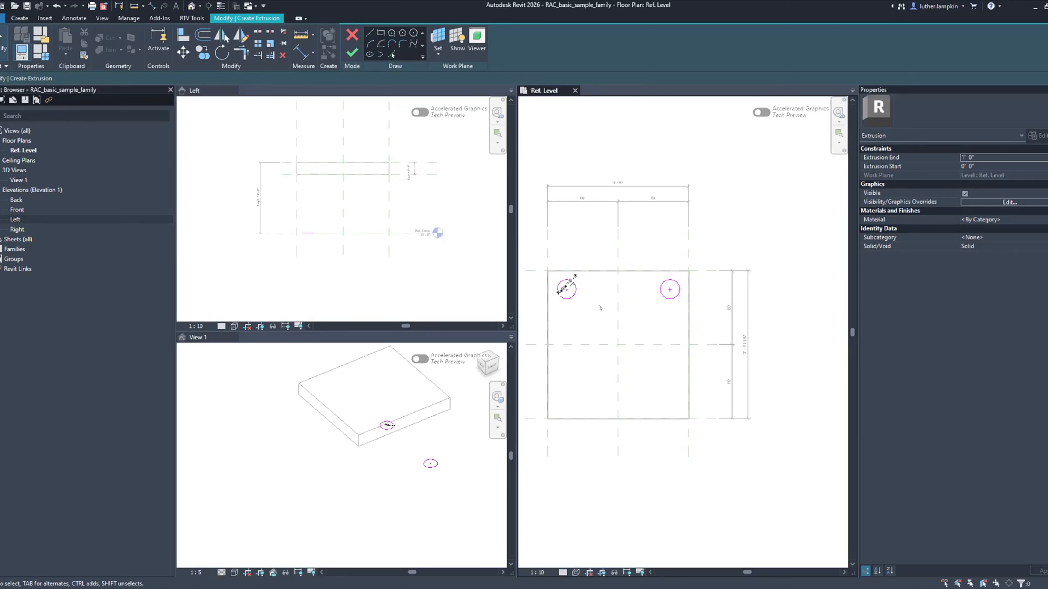
Step: Mirror both upper circles as copies across the slab's horizontal center reference plane to form four leg profiles
drag(536, 315, 690, 263)
click(221, 35)
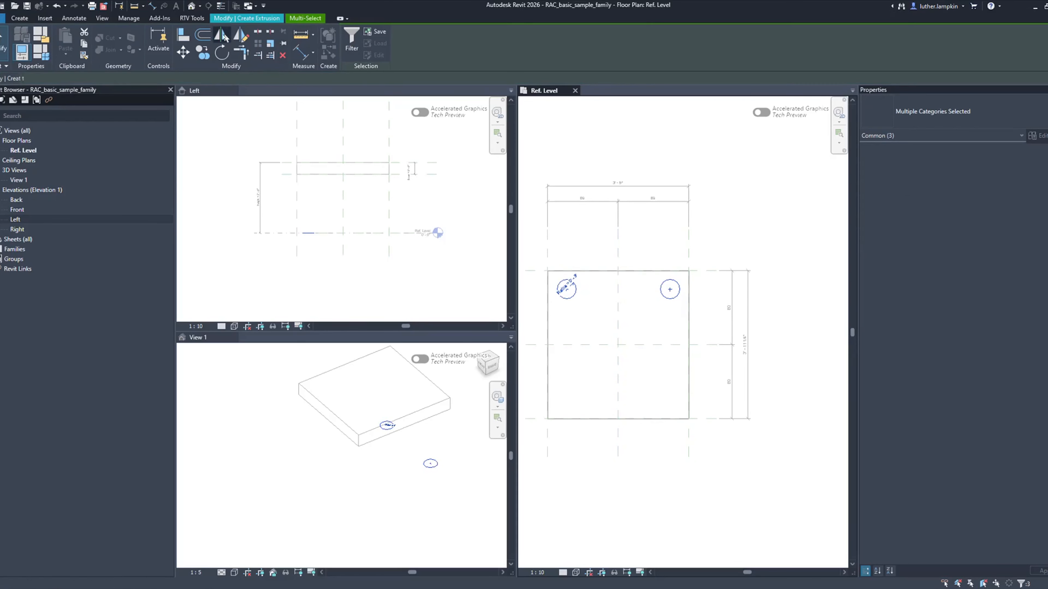
middle_drag(595, 326, 686, 313)
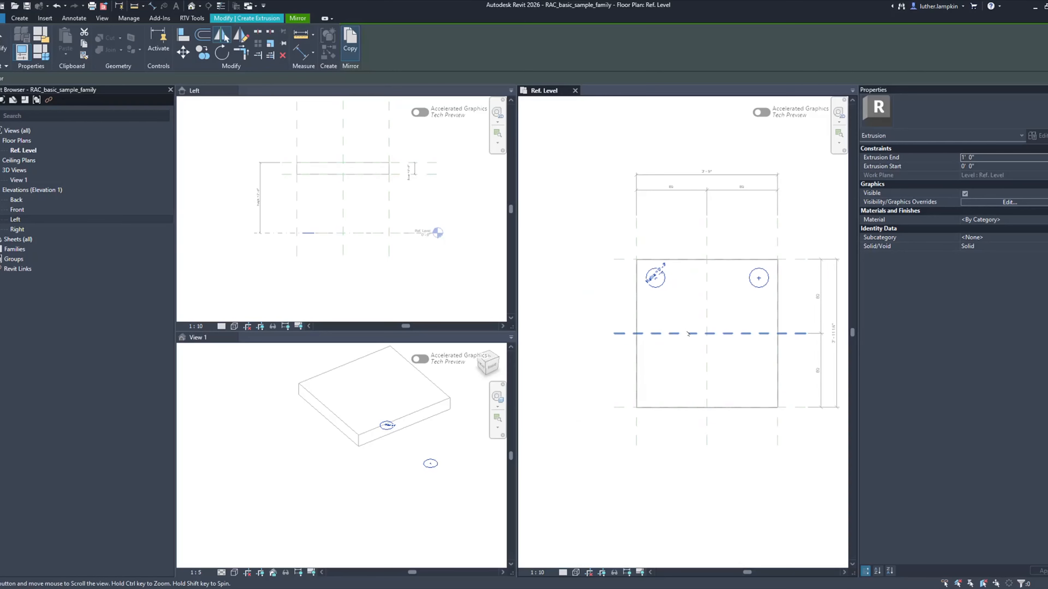
click(684, 333)
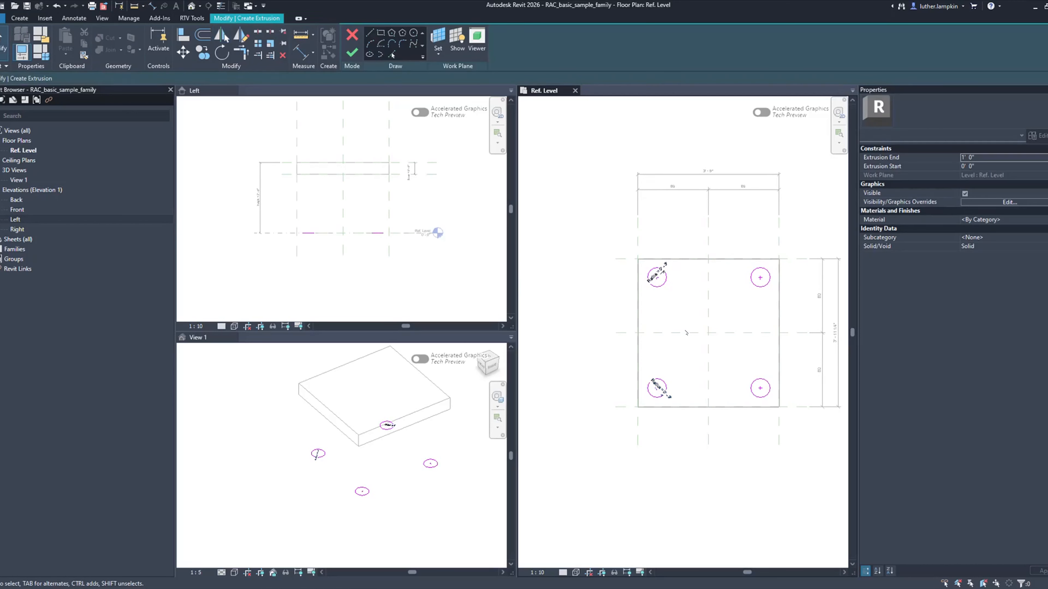
scroll(684, 335, down, 2)
middle_drag(697, 322, 640, 323)
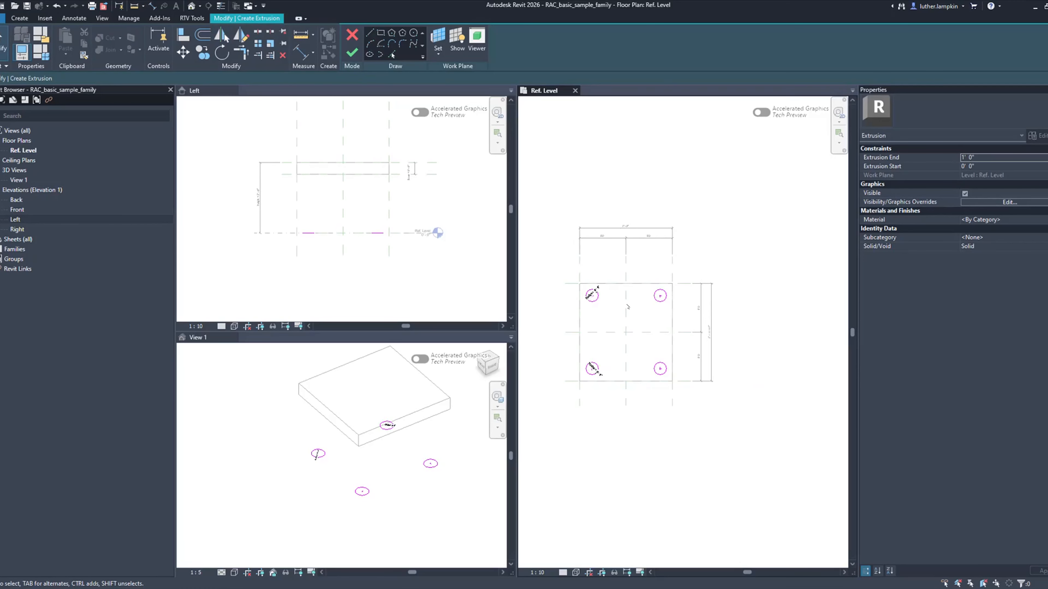
click(1033, 154)
click(1045, 157)
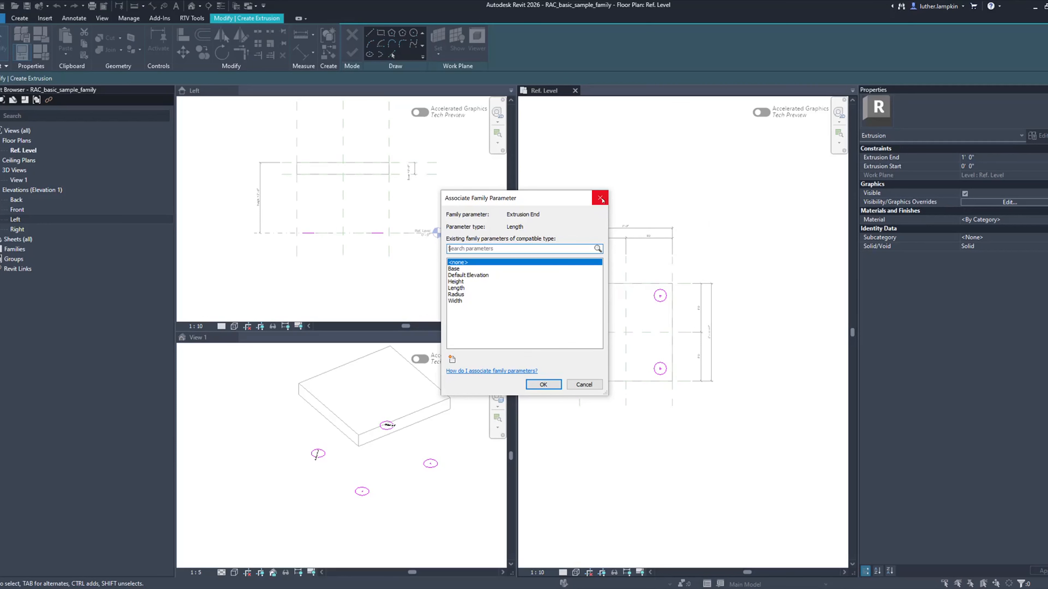
drag(536, 198, 626, 192)
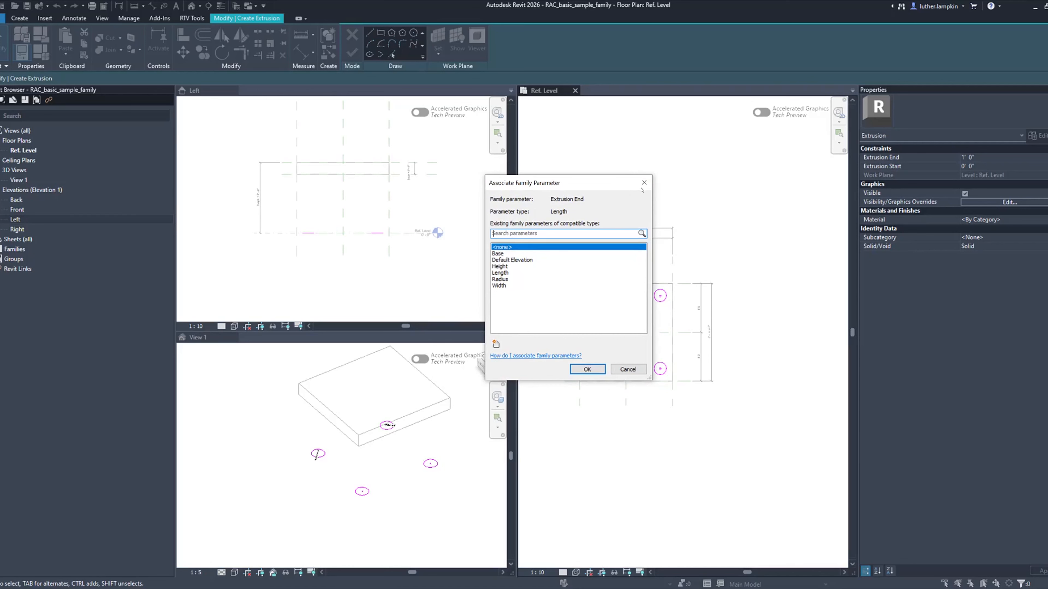
click(644, 183)
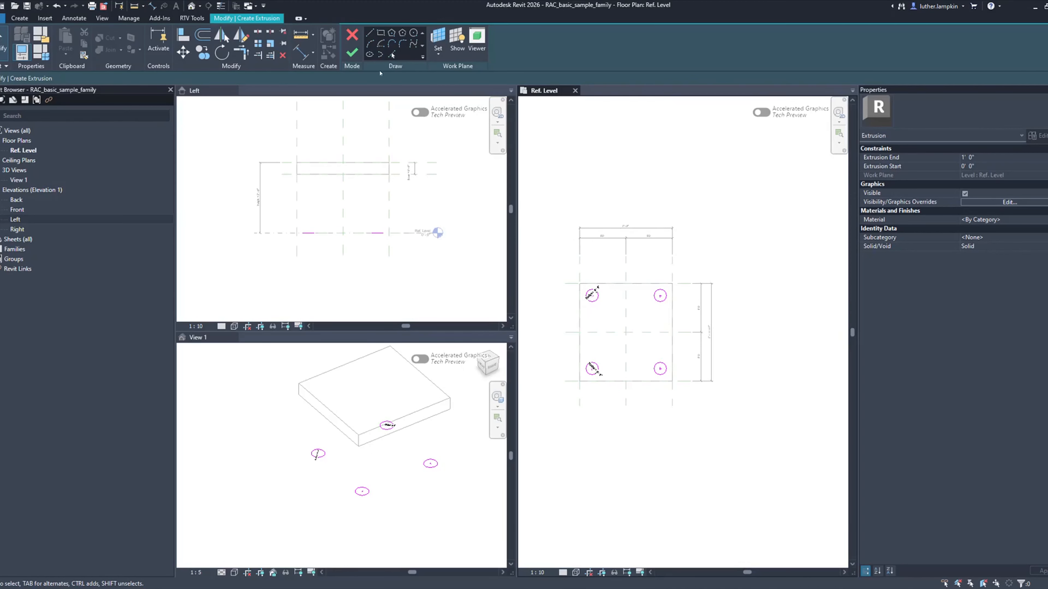
Step: Finish the leg sketch so the four circles become solid extrusions 1' 0" tall, and clear the selection
click(352, 53)
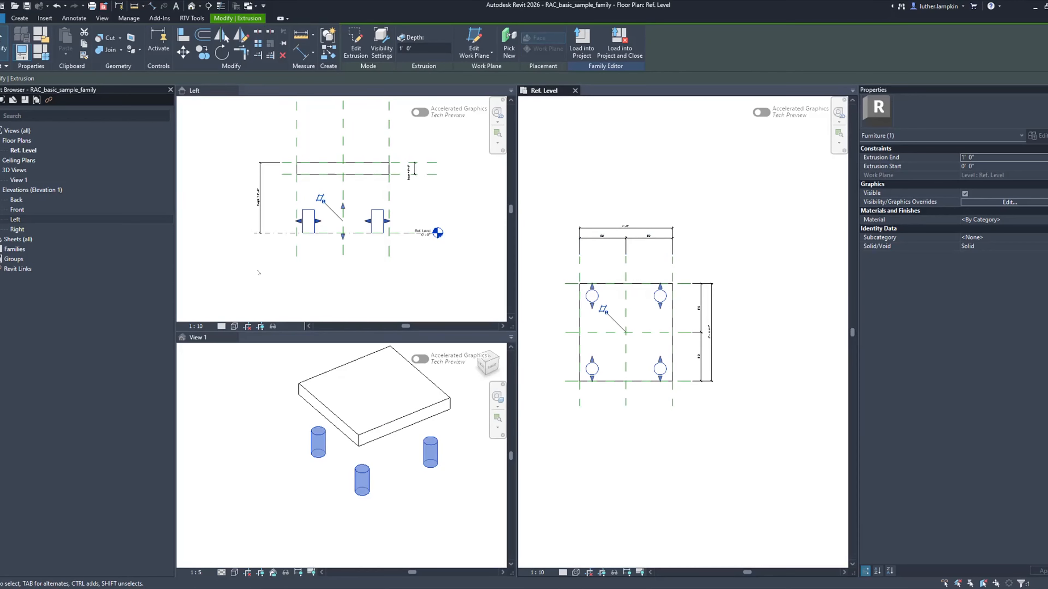
click(259, 272)
click(246, 151)
scroll(261, 179, up, 3)
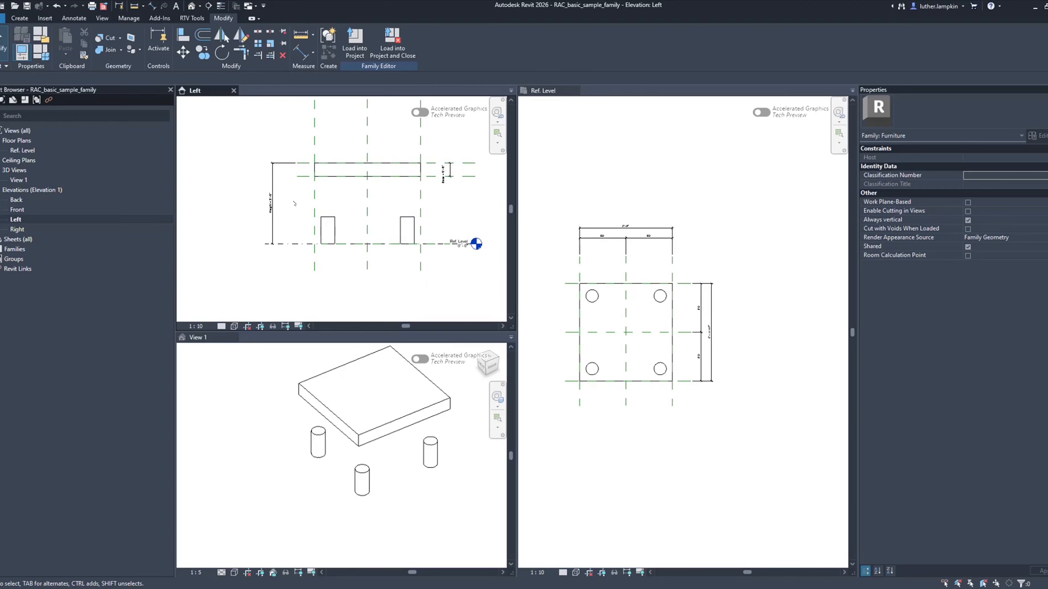
click(80, 18)
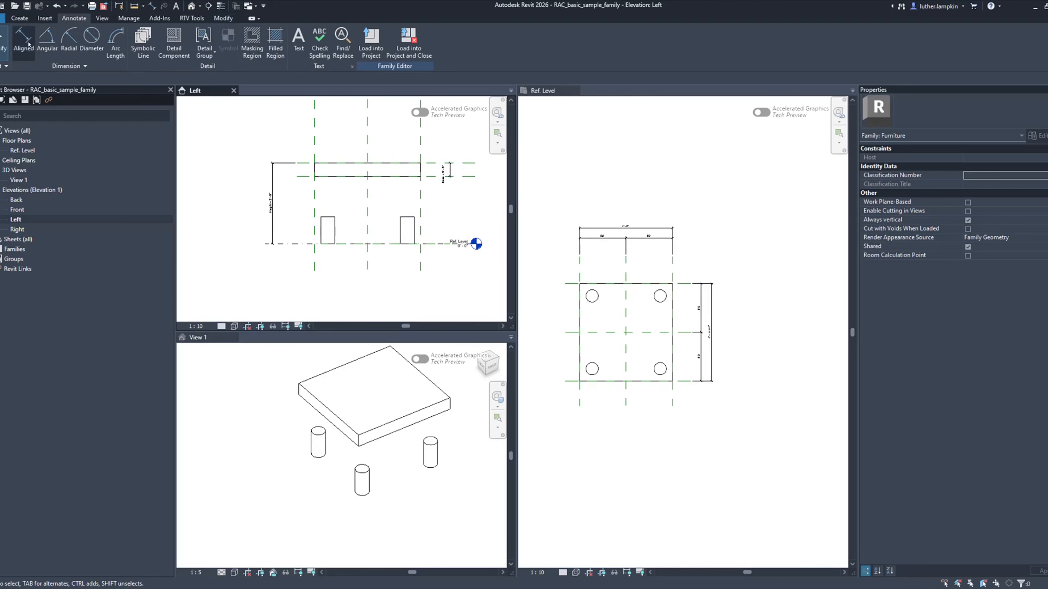
click(25, 41)
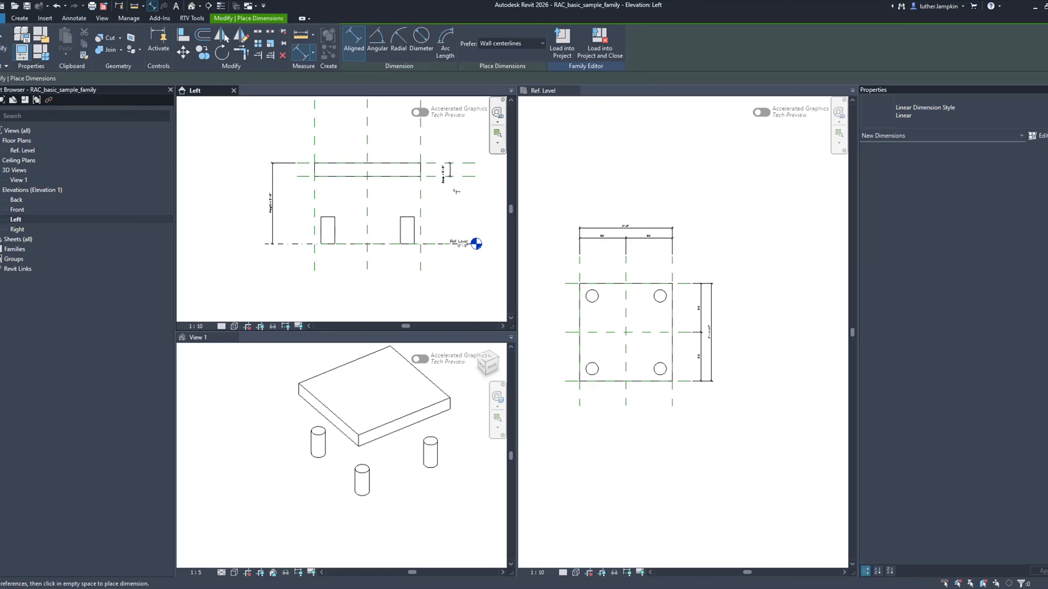
click(469, 178)
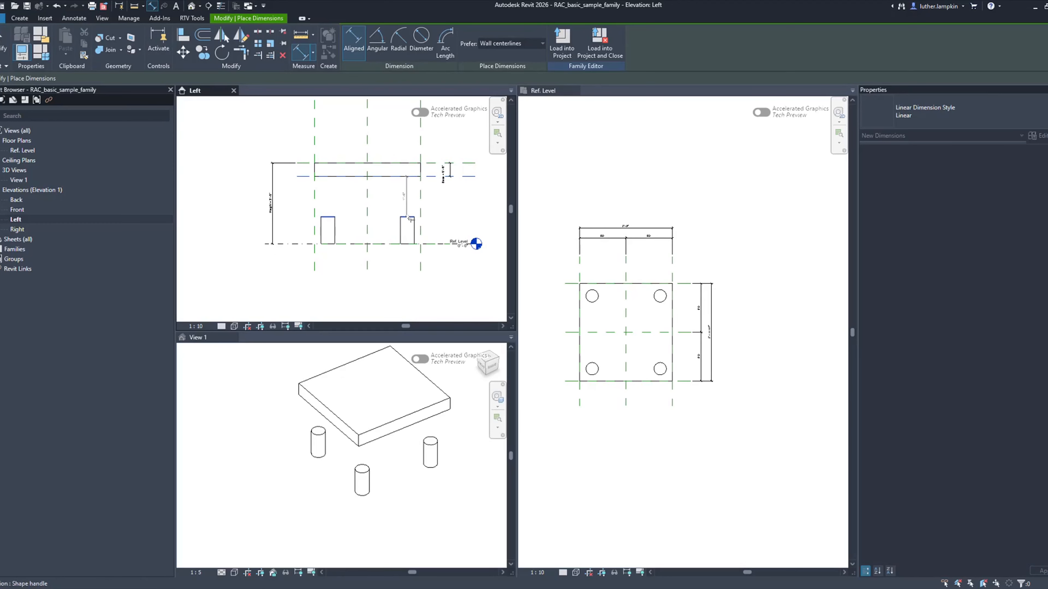
Step: Align the tops of the legs to the reference plane at the slab's underside in the Left elevation
key(a)
key(l)
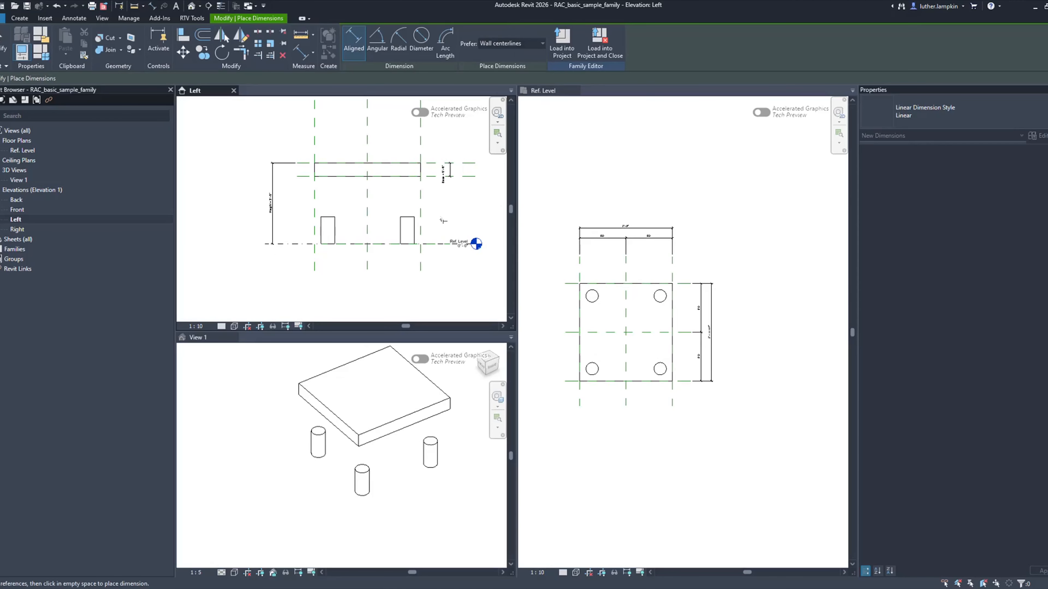
click(470, 176)
click(411, 218)
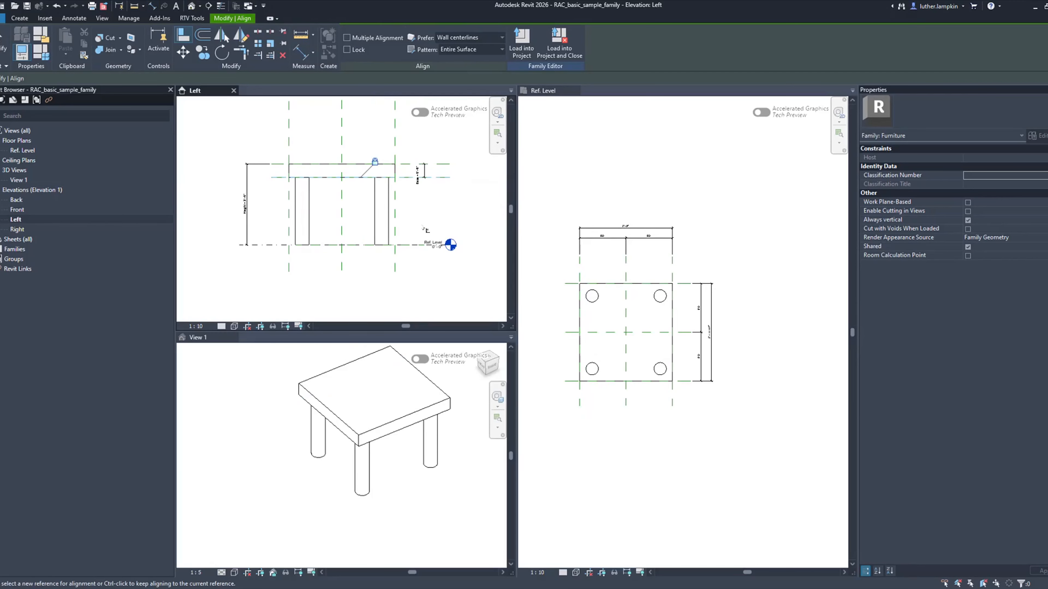
key(Escape)
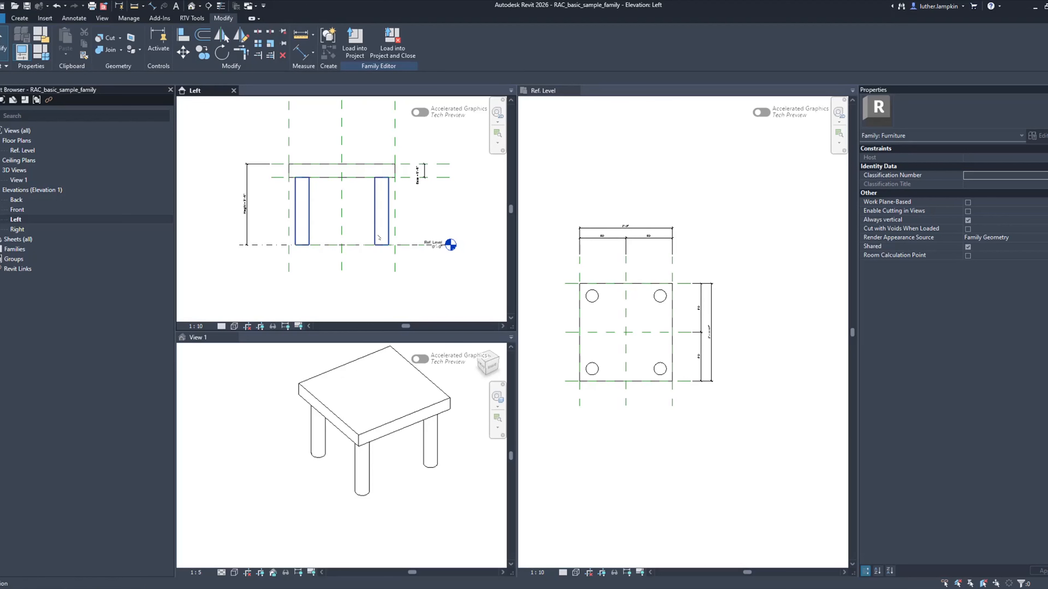
Step: Pull the bottom ends of the legs up a short distance off Ref. Level in the Left elevation
click(388, 223)
middle_drag(375, 257, 394, 258)
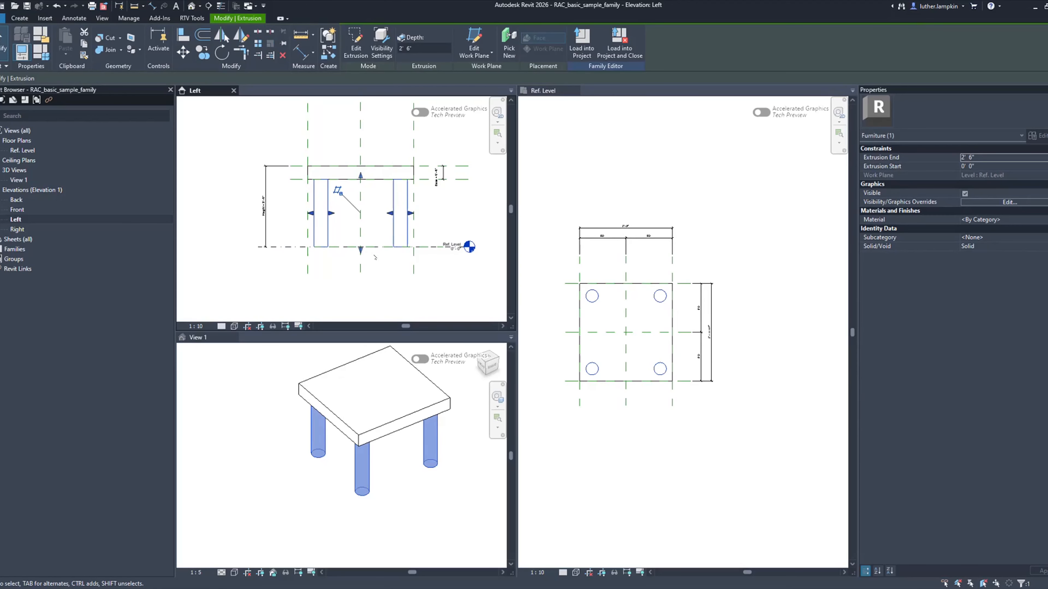
scroll(375, 257, down, 1)
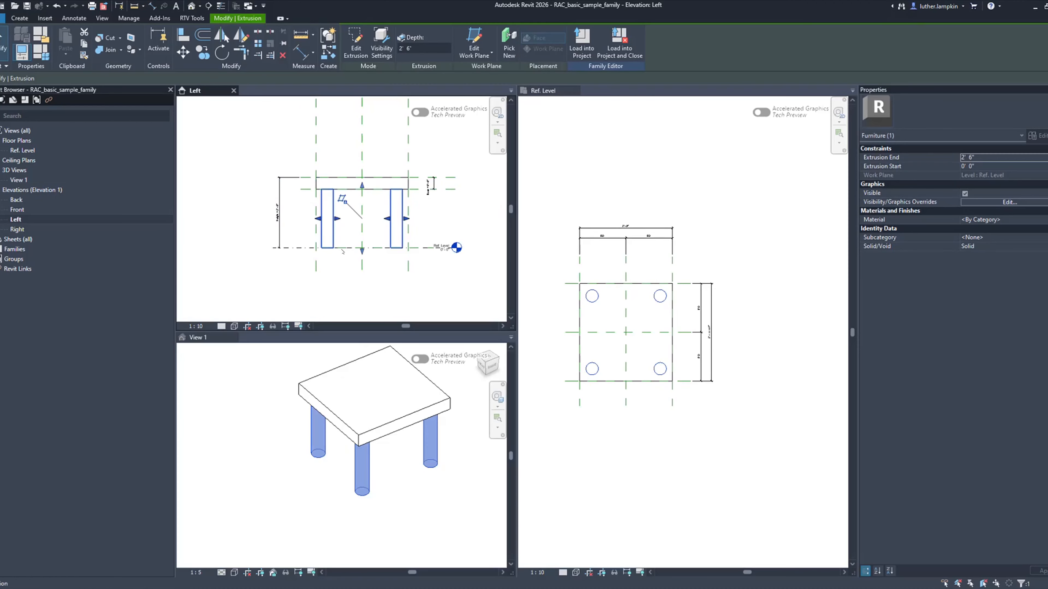
drag(362, 251, 362, 239)
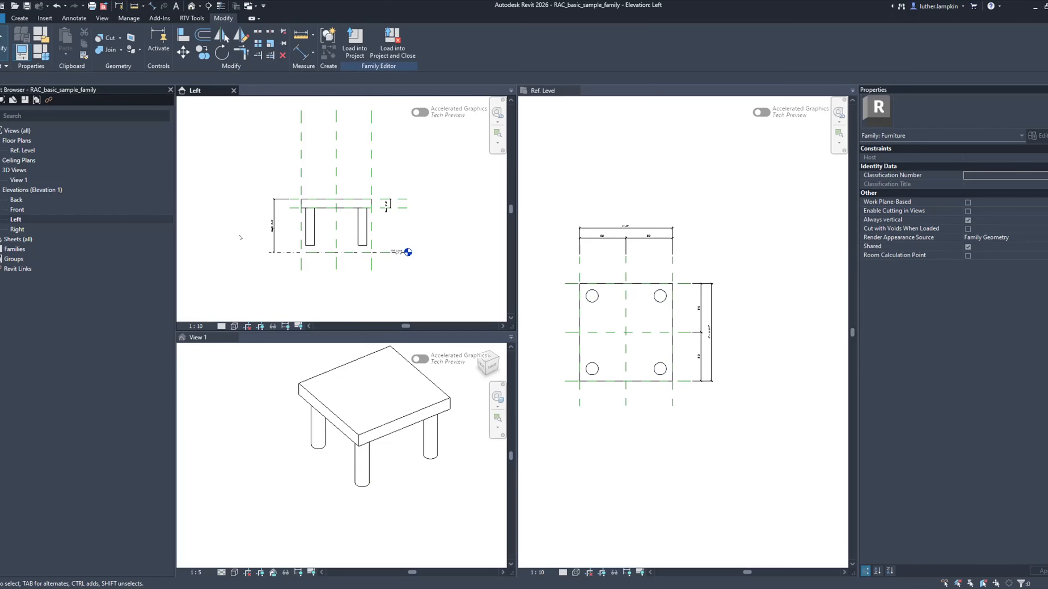
Step: Align the bottom ends of the legs to Ref. Level in the Left elevation
key(a)
key(l)
click(288, 259)
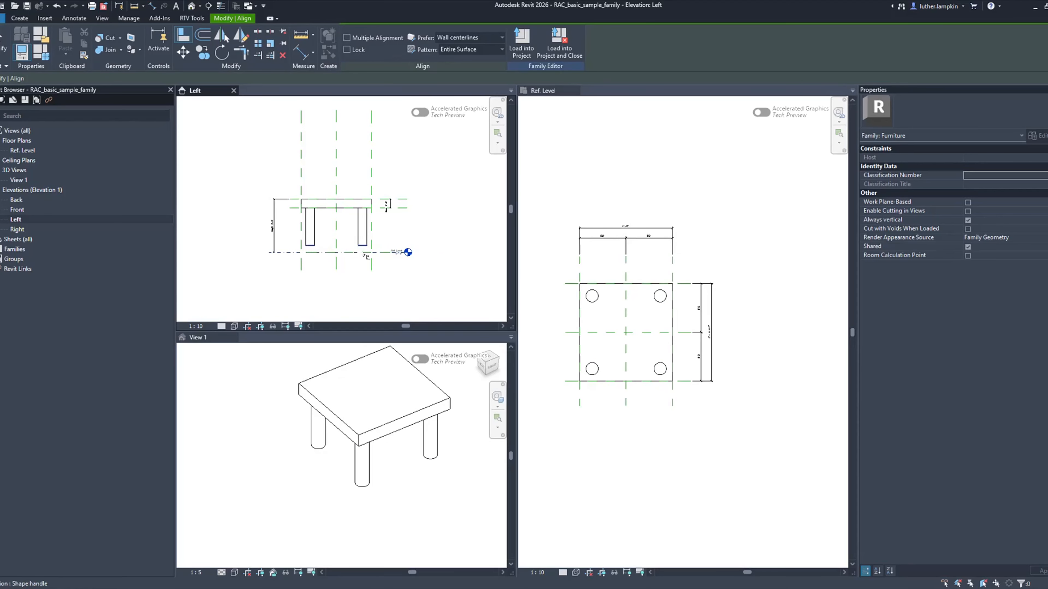
click(362, 246)
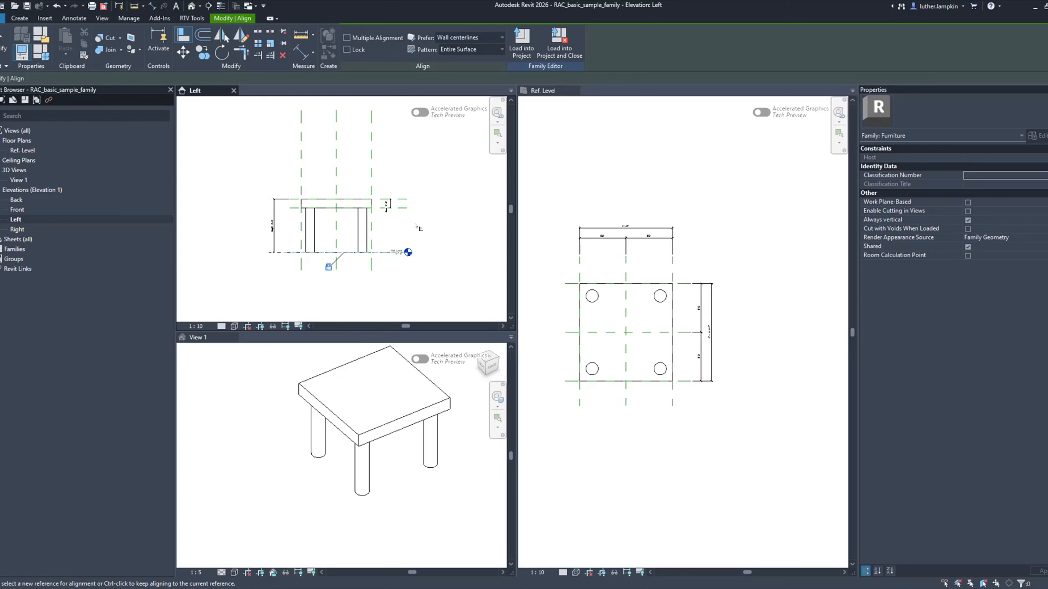
key(Escape)
key(Escape)
Step: Set the Height dimension in the Left elevation to 4' to test how the legs and slab flex
double_click(273, 221)
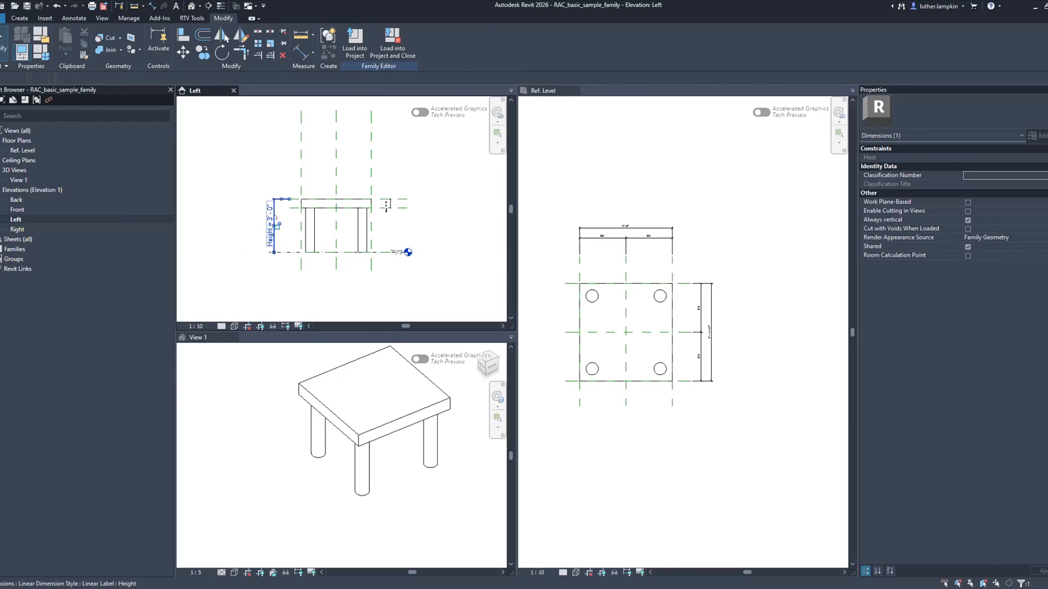
text(4)
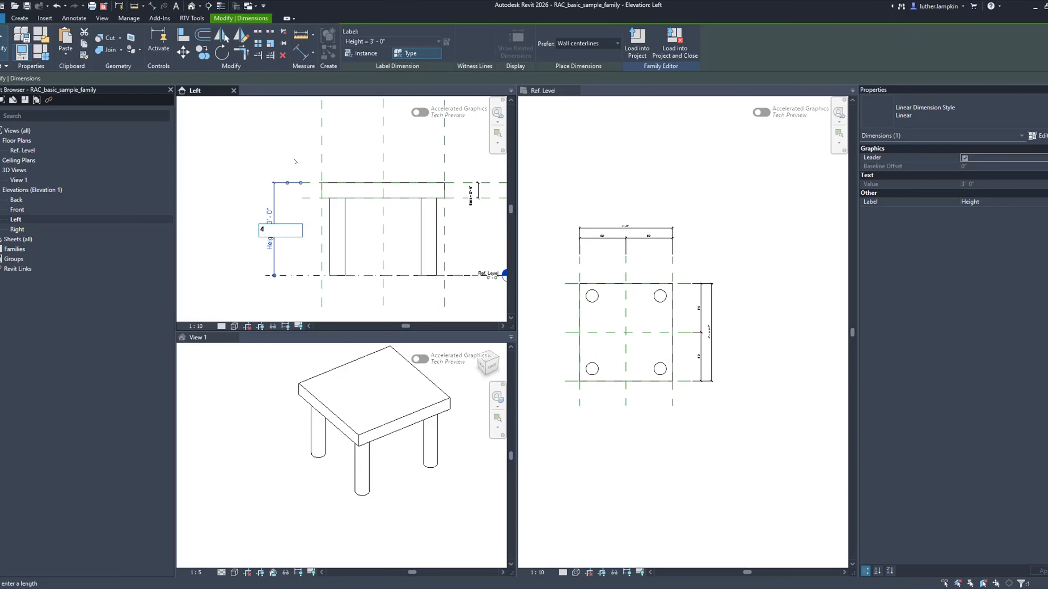
key(Return)
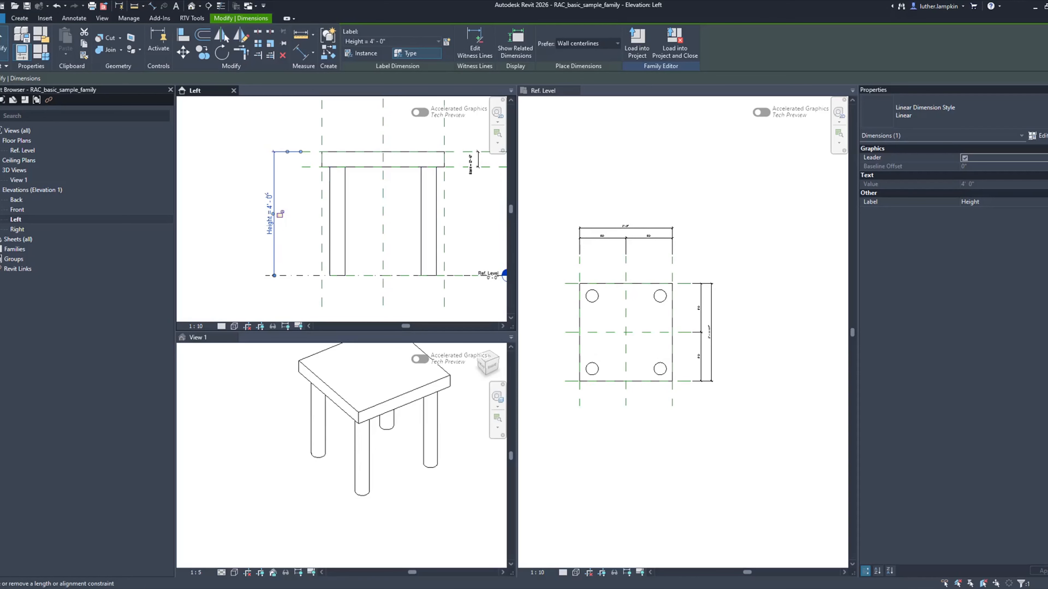
key(Escape)
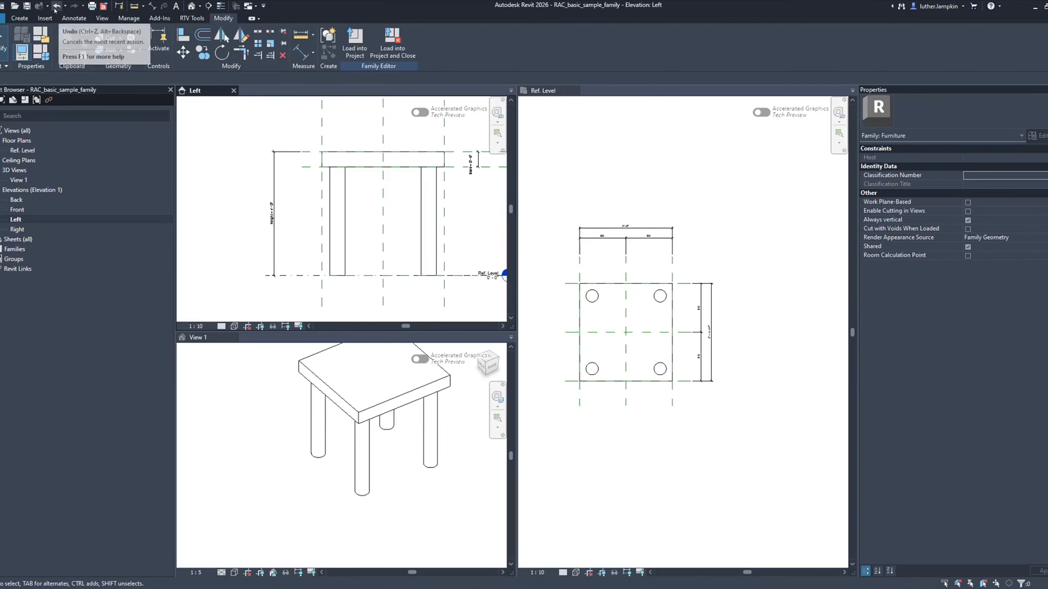
Step: Undo the last Height change
click(55, 10)
scroll(479, 266, down, 2)
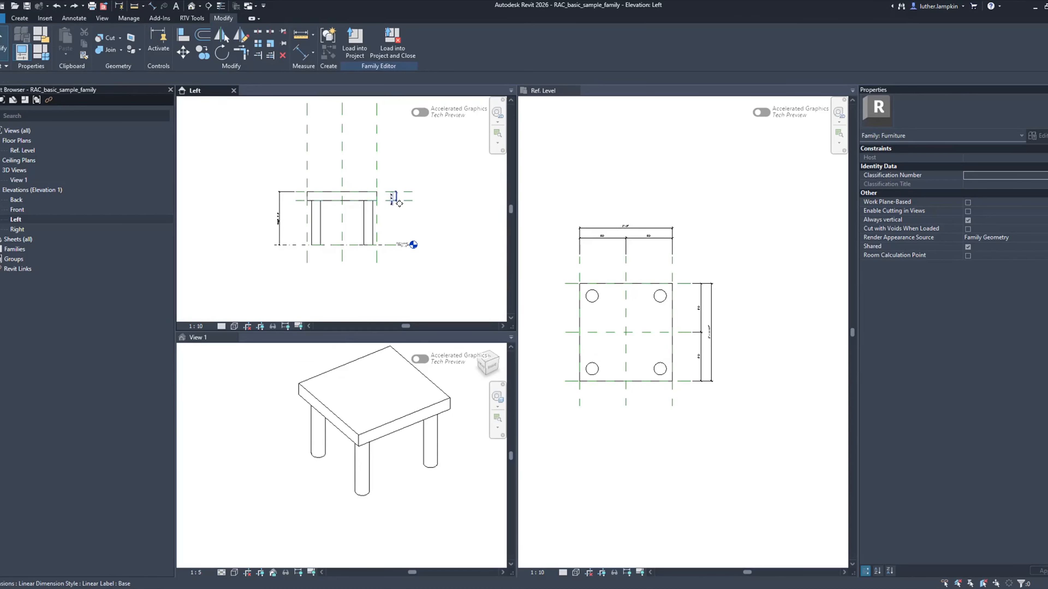
middle_drag(399, 203, 398, 213)
scroll(432, 186, up, 3)
scroll(432, 187, down, 2)
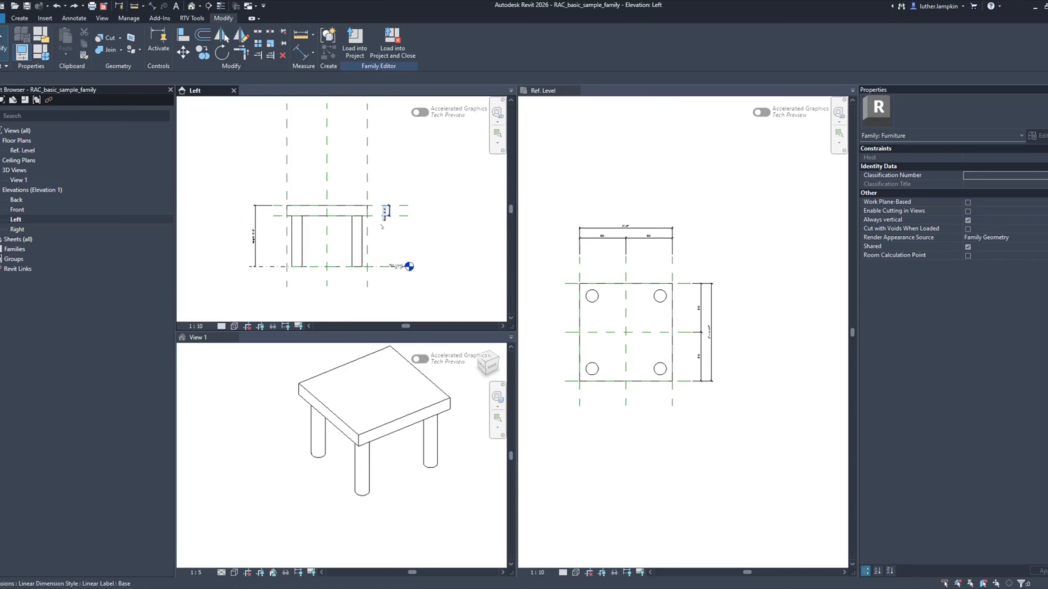
click(362, 235)
click(418, 165)
scroll(367, 206, down, 2)
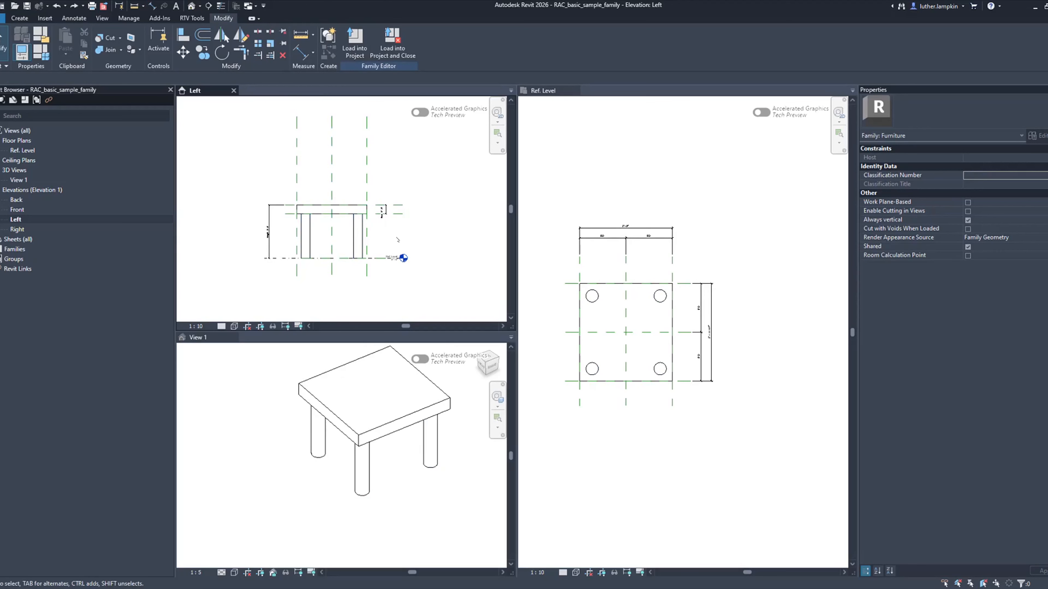
Step: Open the Material Browser for the slab extrusion's material and close it without choosing a material
scroll(305, 378, down, 2)
shift+middle_drag(307, 385, 334, 393)
scroll(341, 410, up, 4)
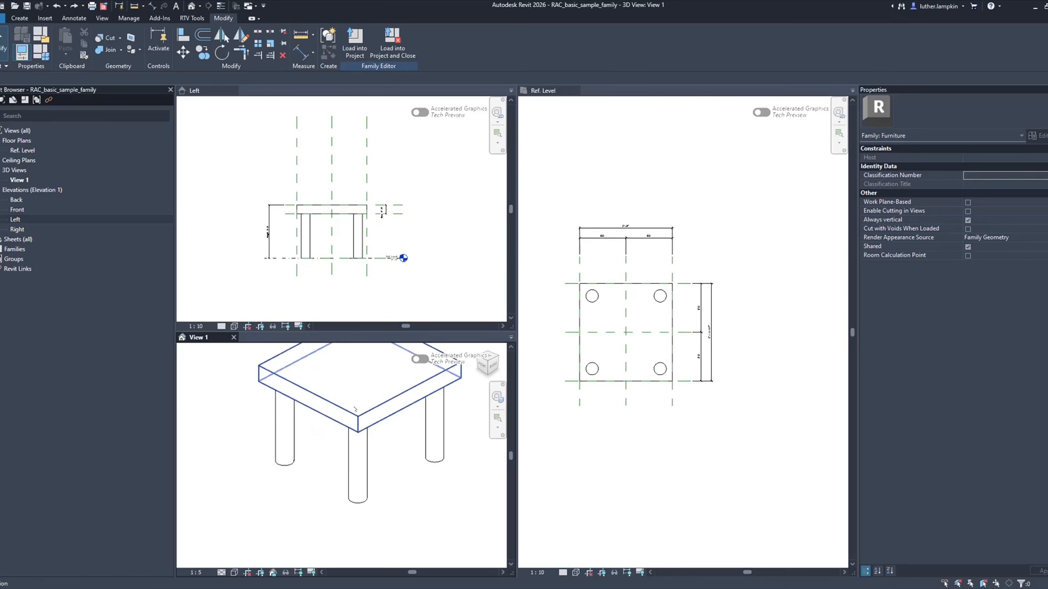
click(341, 410)
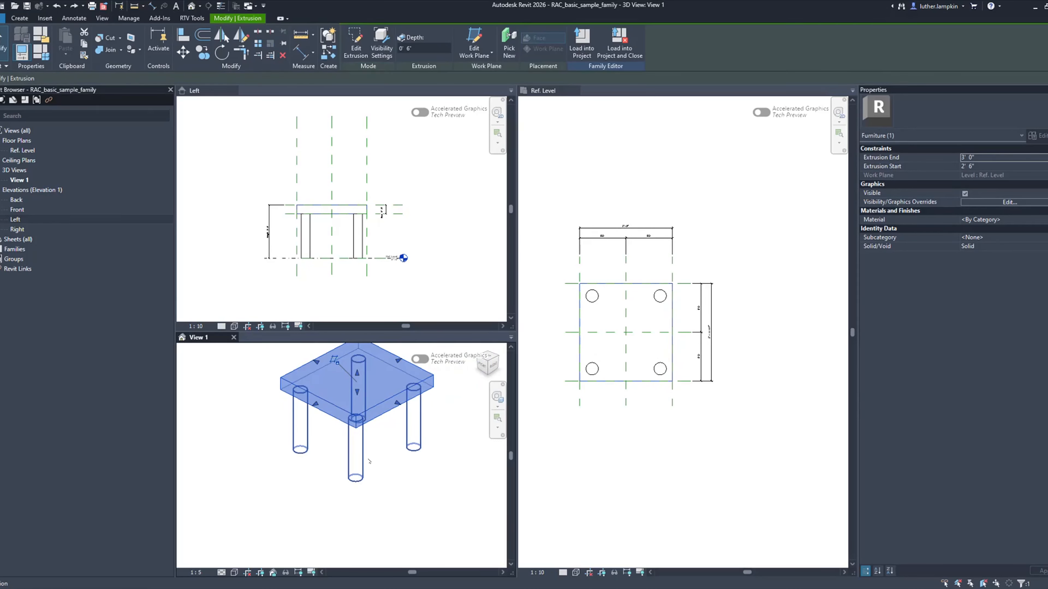
click(394, 459)
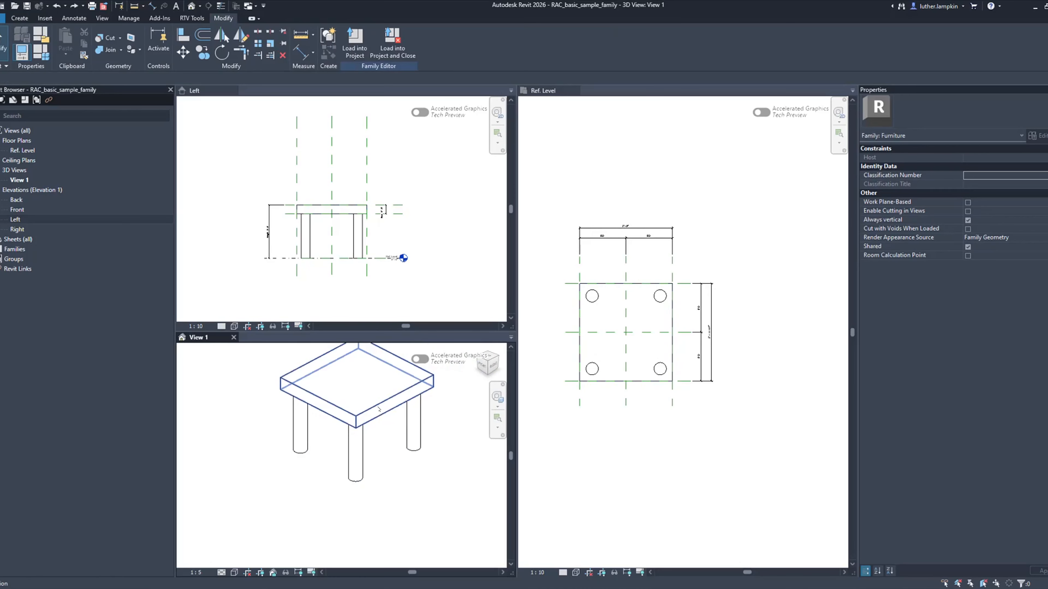
click(378, 408)
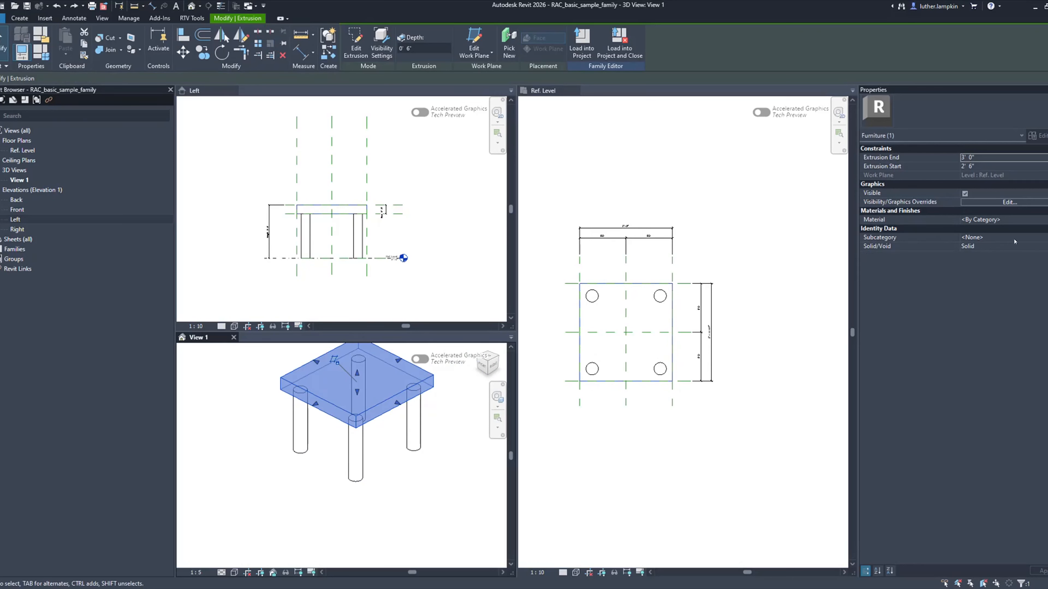
click(1004, 222)
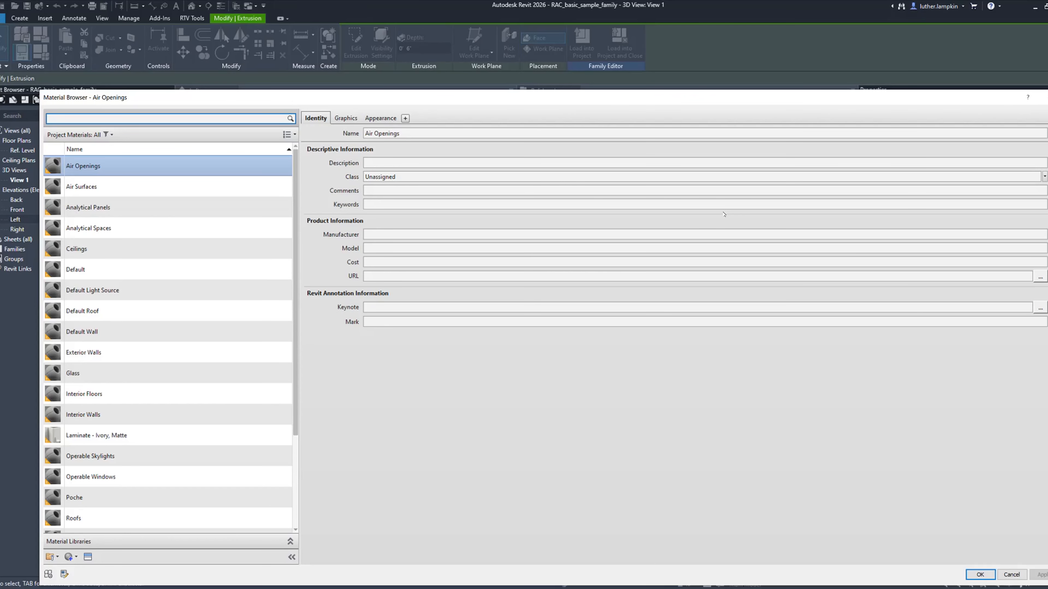
drag(582, 101, 551, 87)
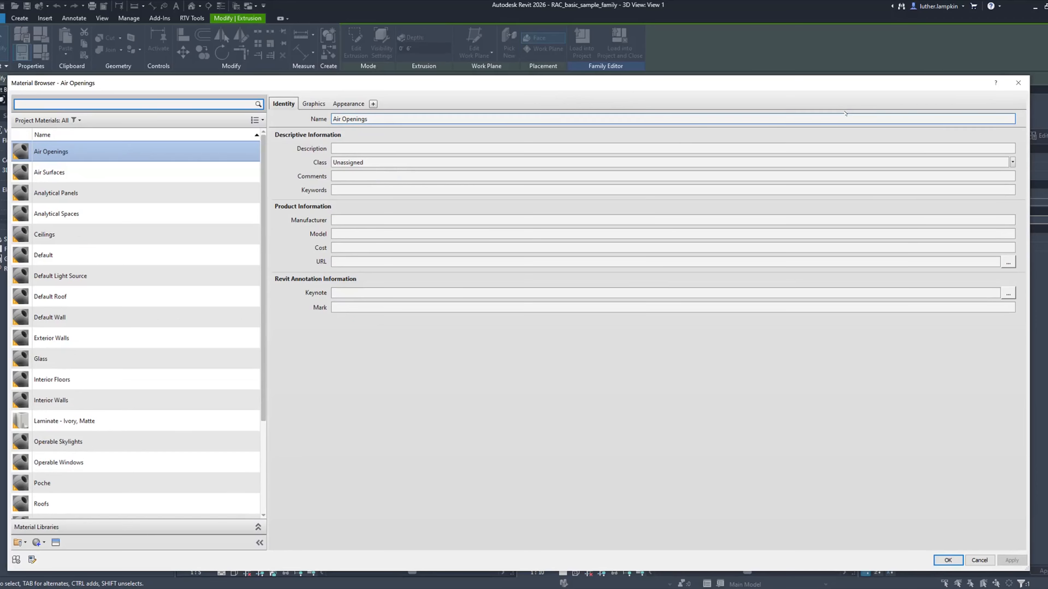
click(1016, 82)
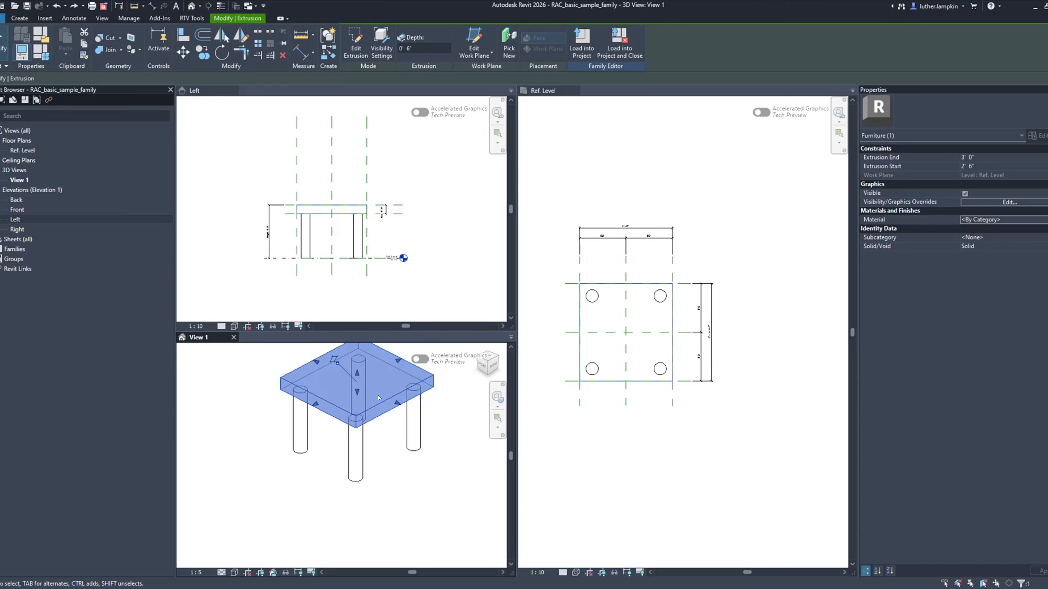
Step: Examine the family parameter association for the slab's material and the new parameter settings, and close both without changes
click(381, 480)
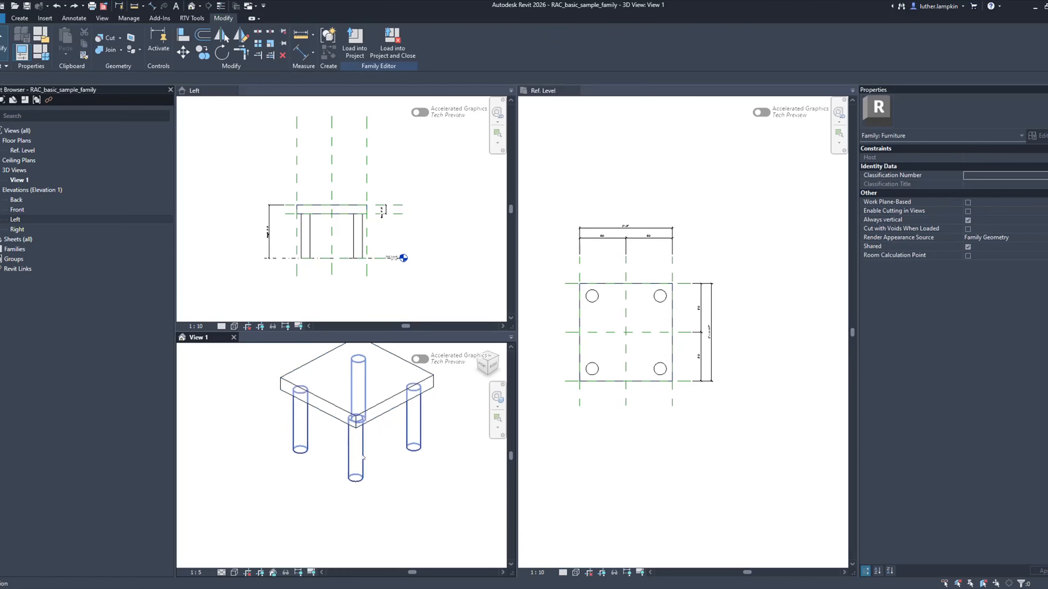
click(378, 415)
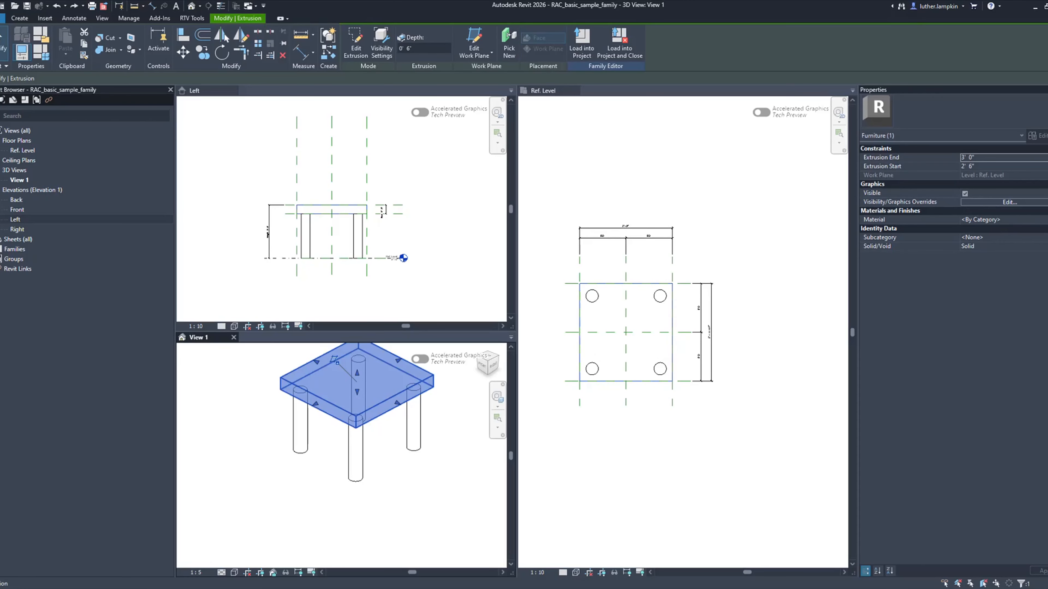
click(1045, 219)
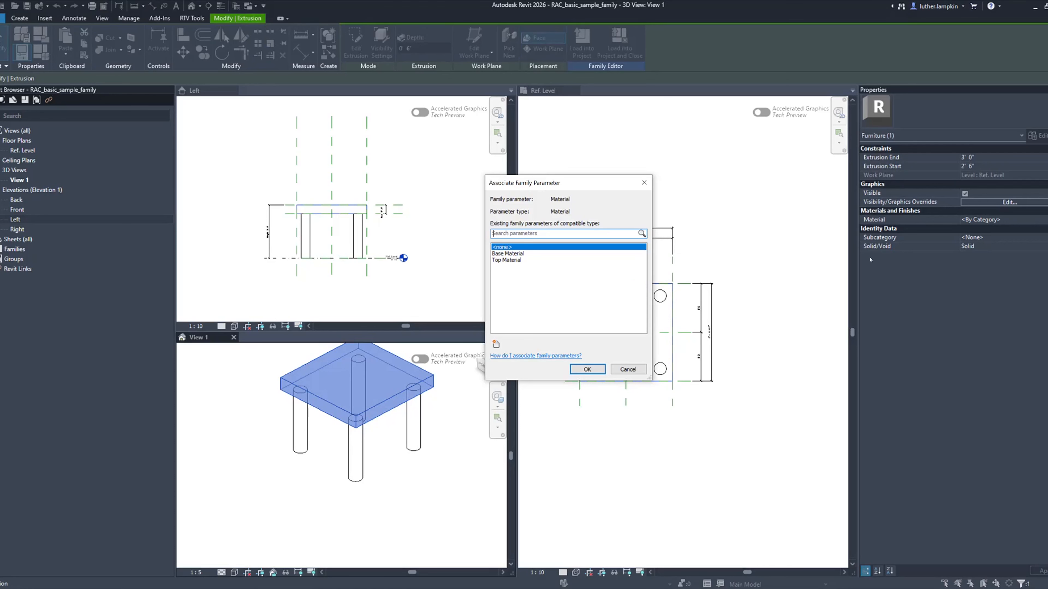
drag(601, 186, 608, 162)
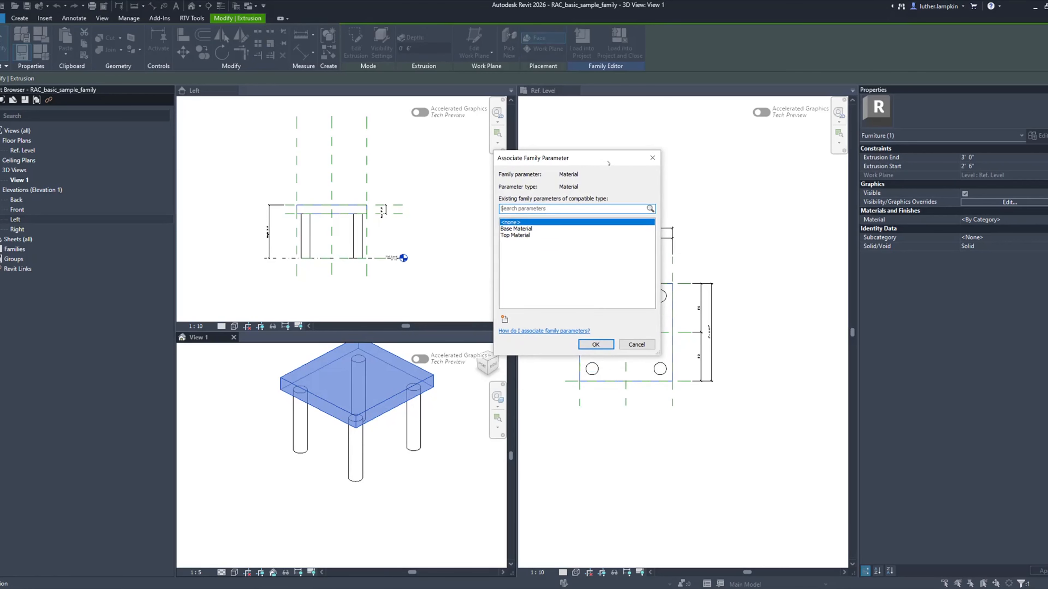
click(504, 318)
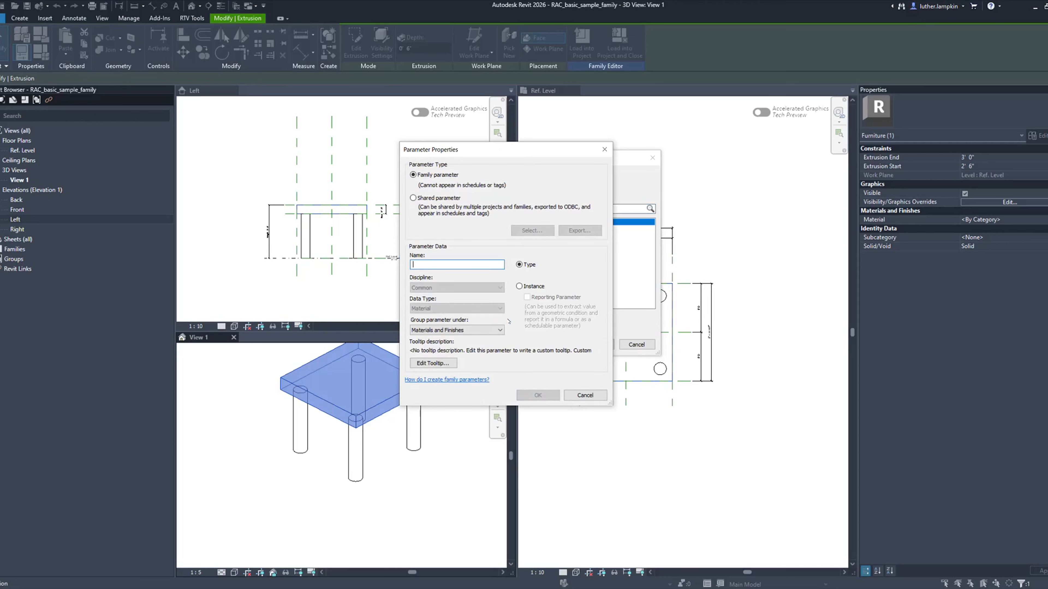
click(604, 150)
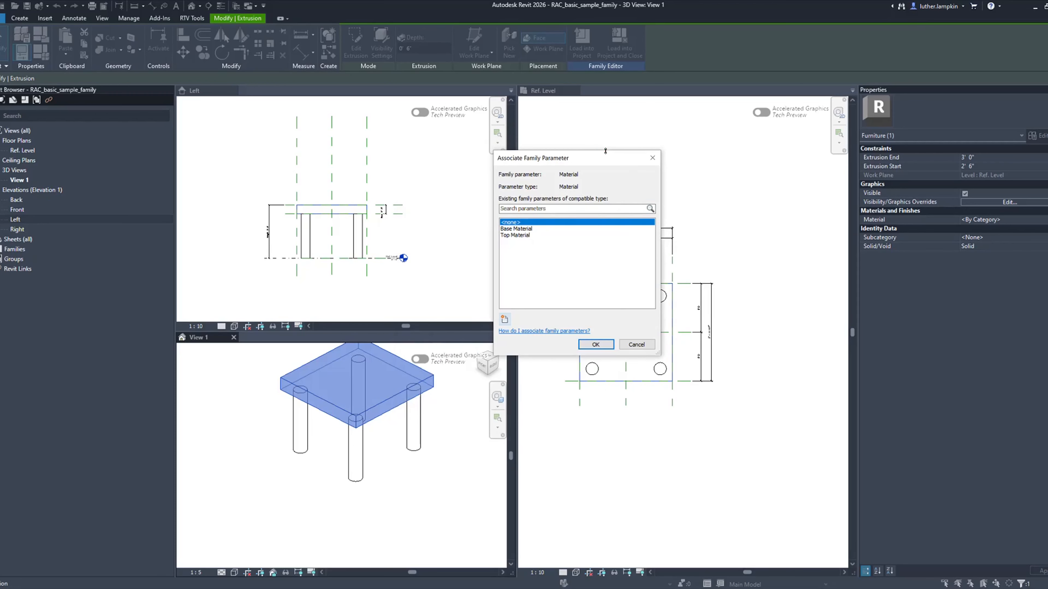
click(649, 157)
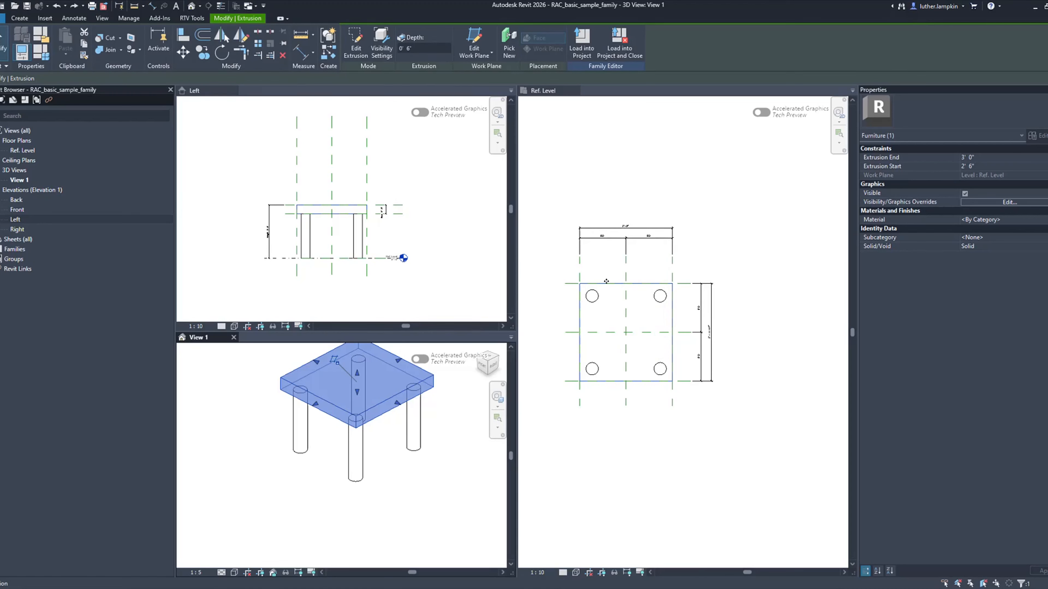
click(381, 477)
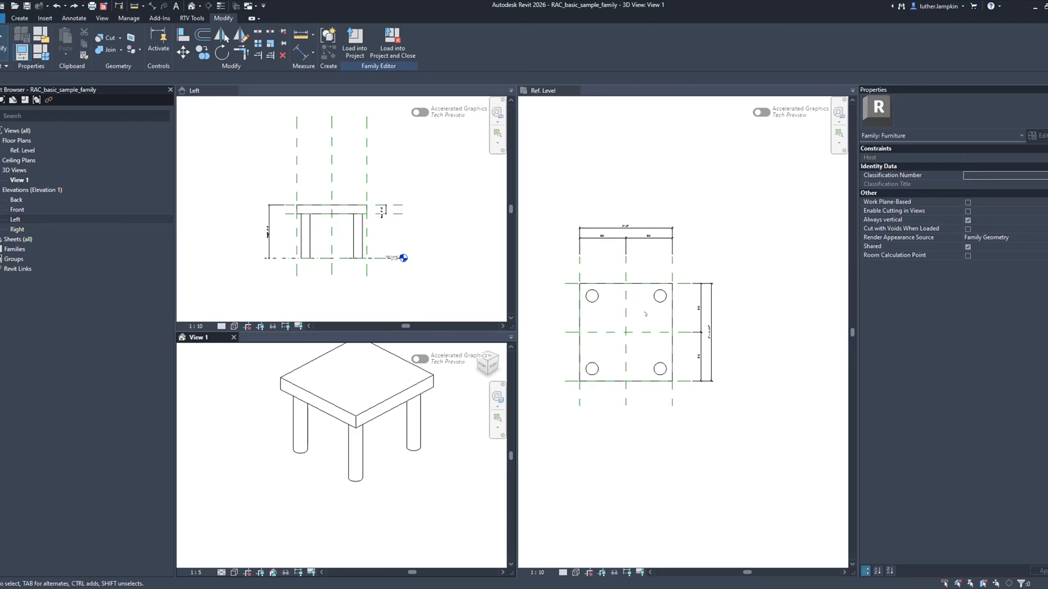
Step: Label the overall horizontal dimension above the table in the Ref. Level plan with the Length parameter
click(709, 246)
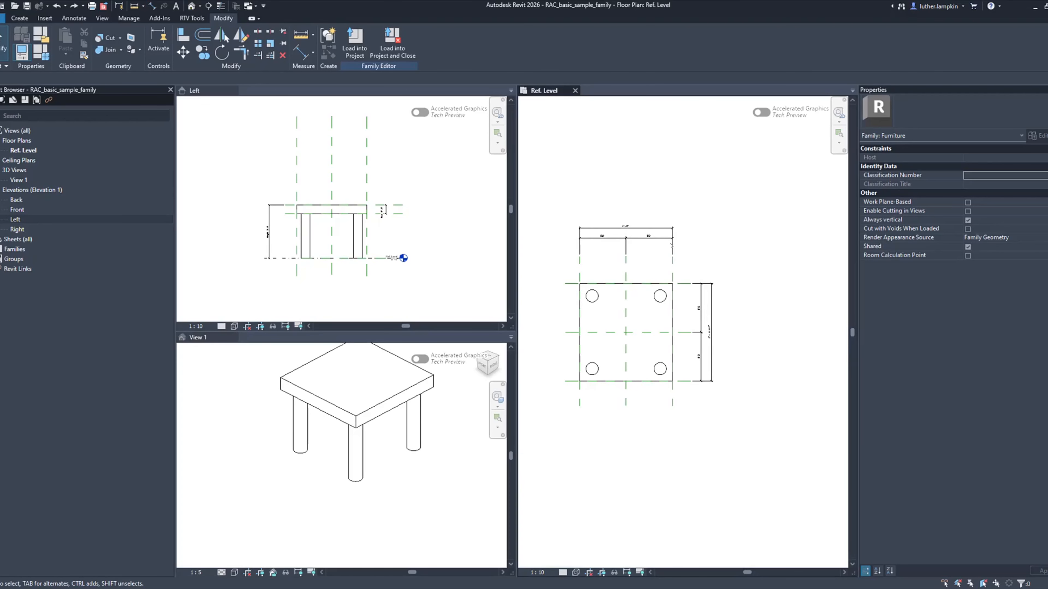
scroll(643, 231, up, 5)
scroll(643, 193, down, 3)
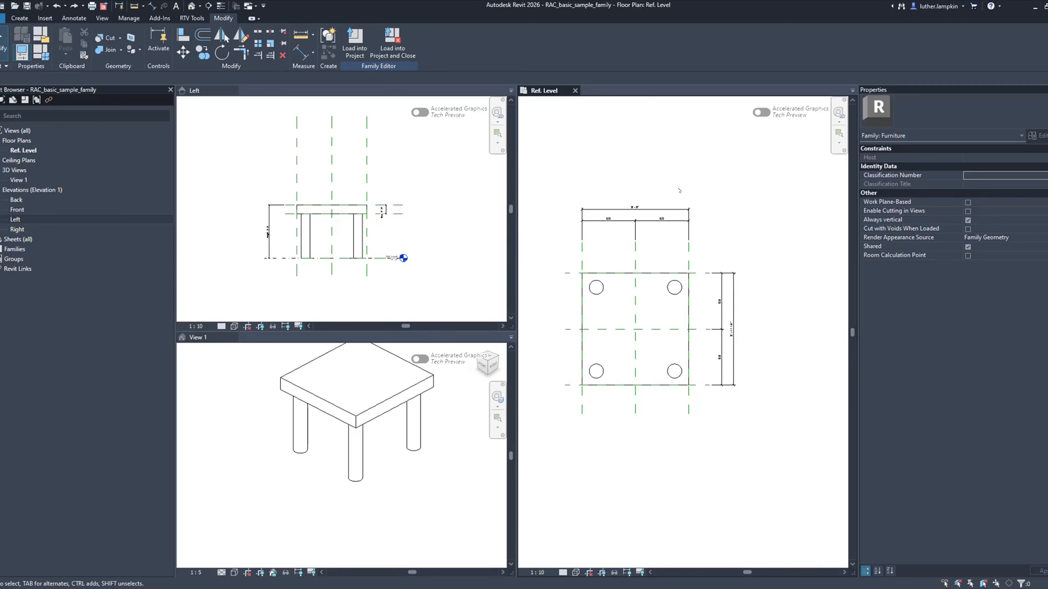
scroll(677, 204, up, 2)
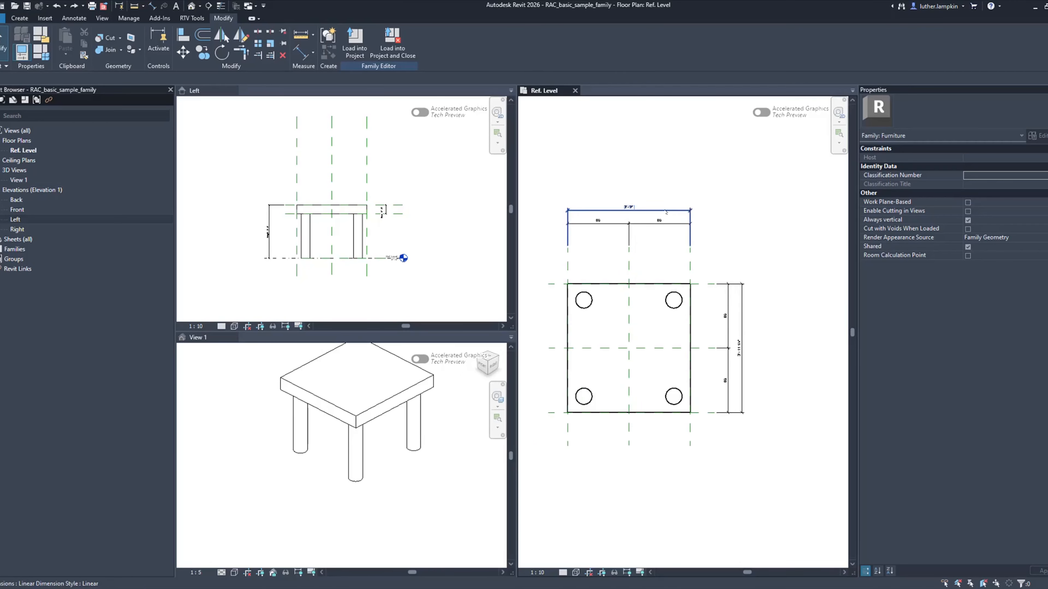
click(663, 211)
scroll(661, 211, up, 1)
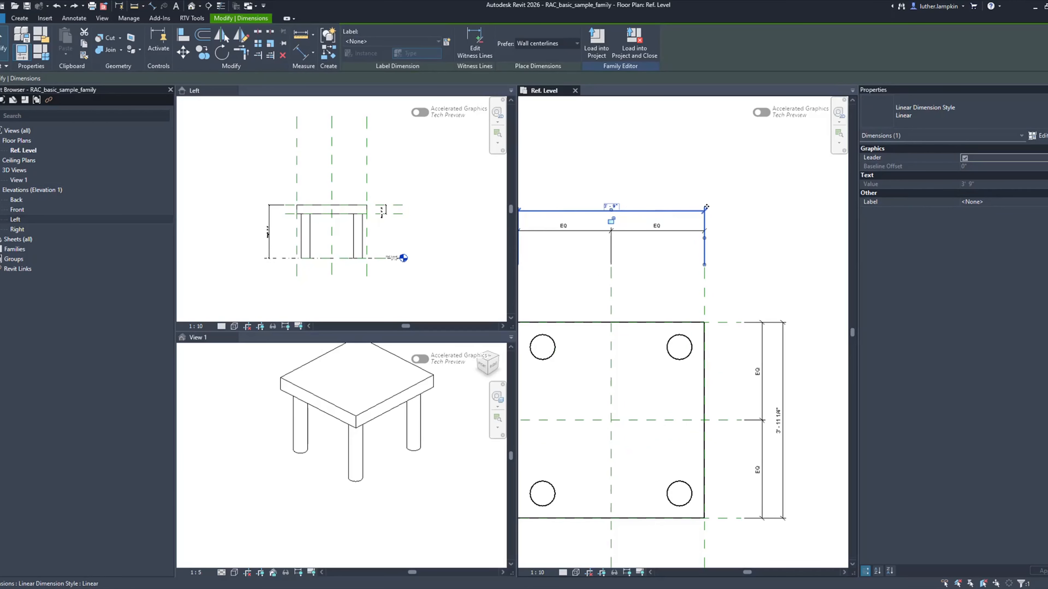
click(947, 123)
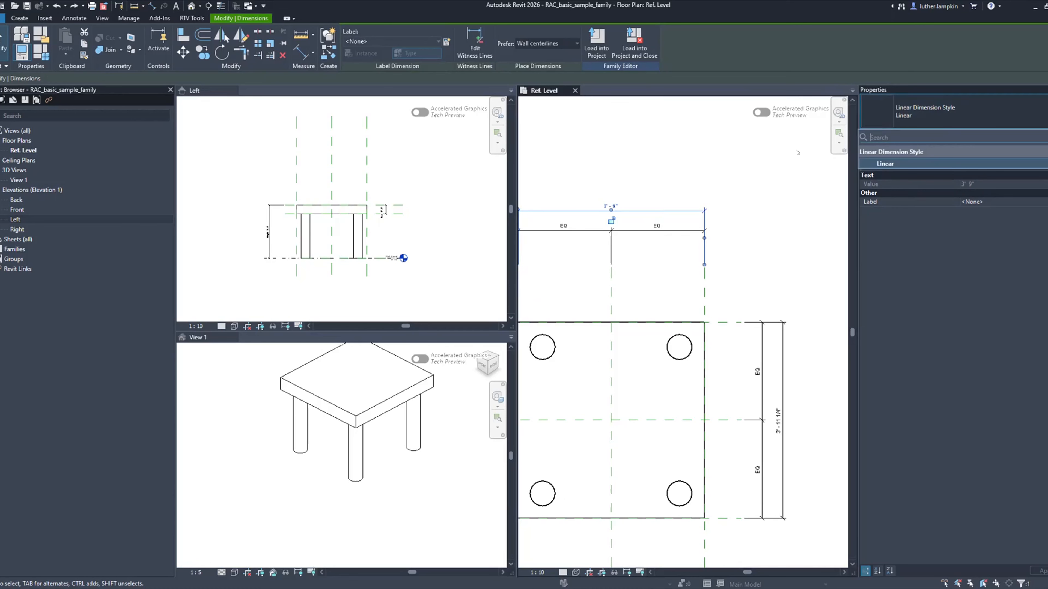
click(724, 159)
click(640, 209)
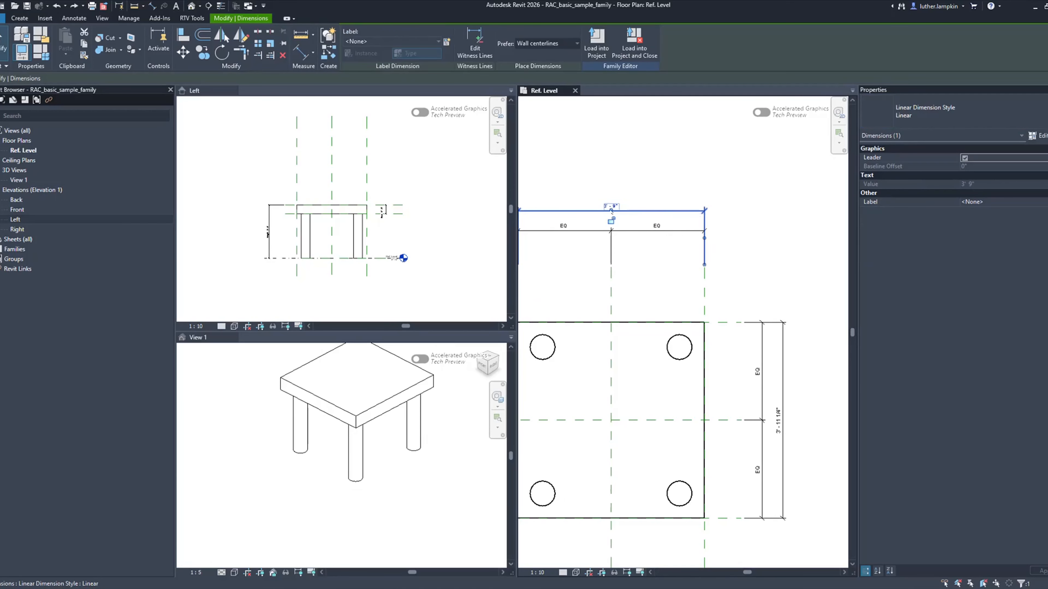
click(386, 42)
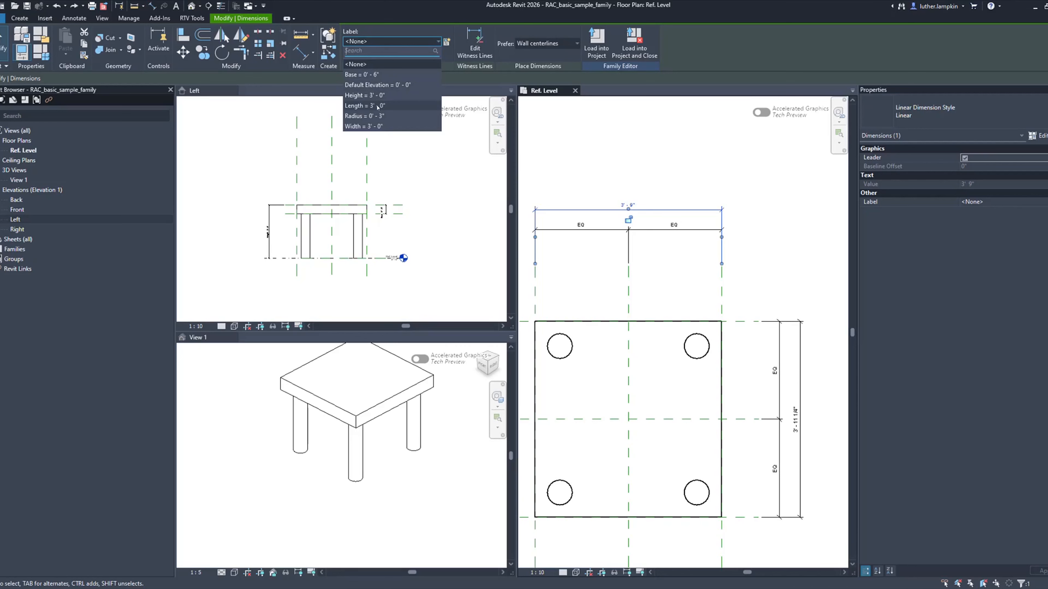
click(391, 107)
key(Escape)
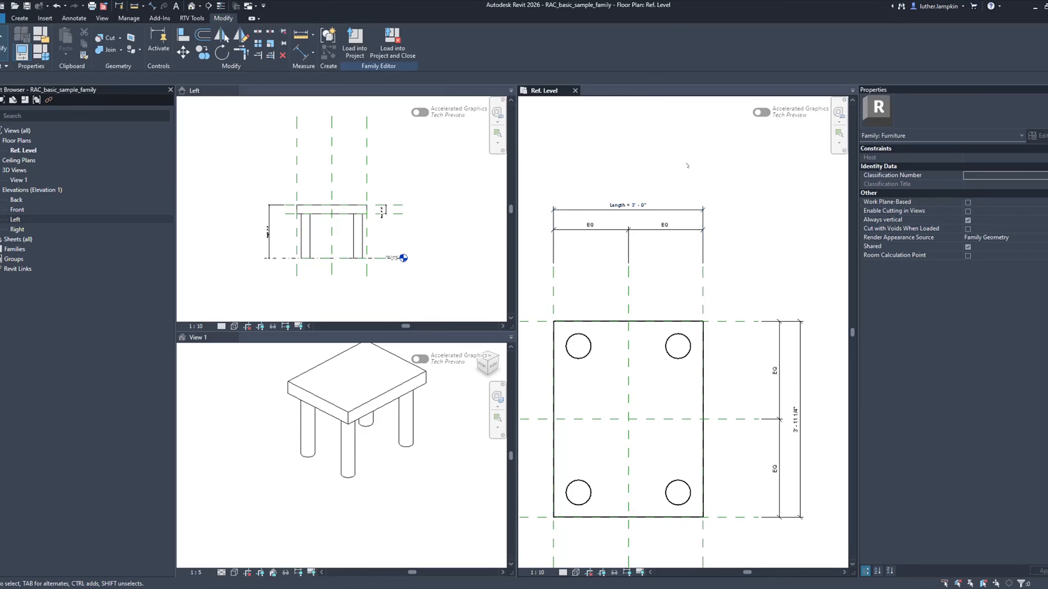
Step: Label the overall vertical dimension beside the table in the Ref. Level plan with the Width parameter
click(789, 325)
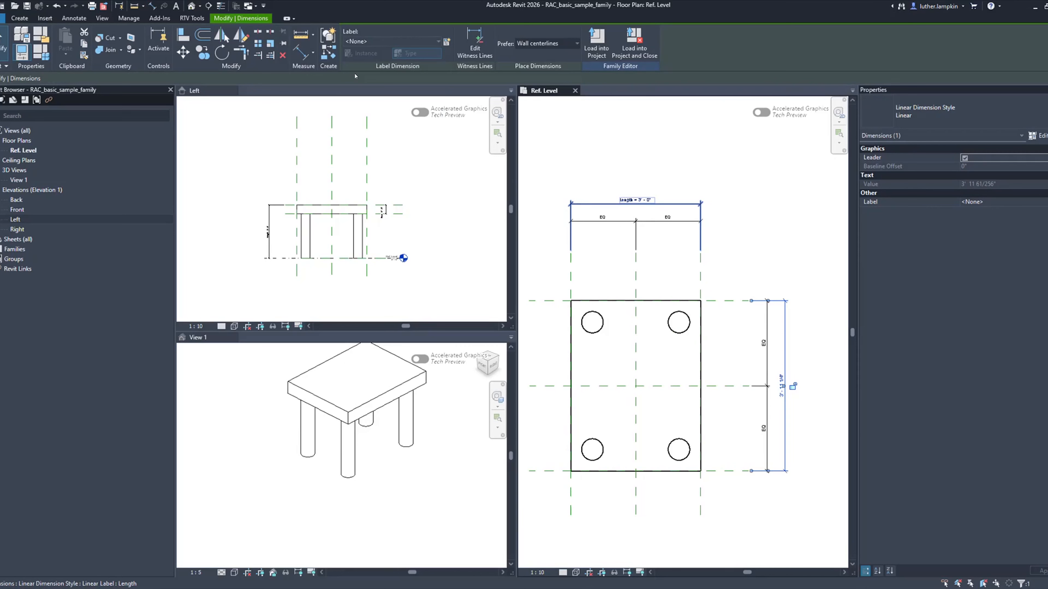
click(393, 42)
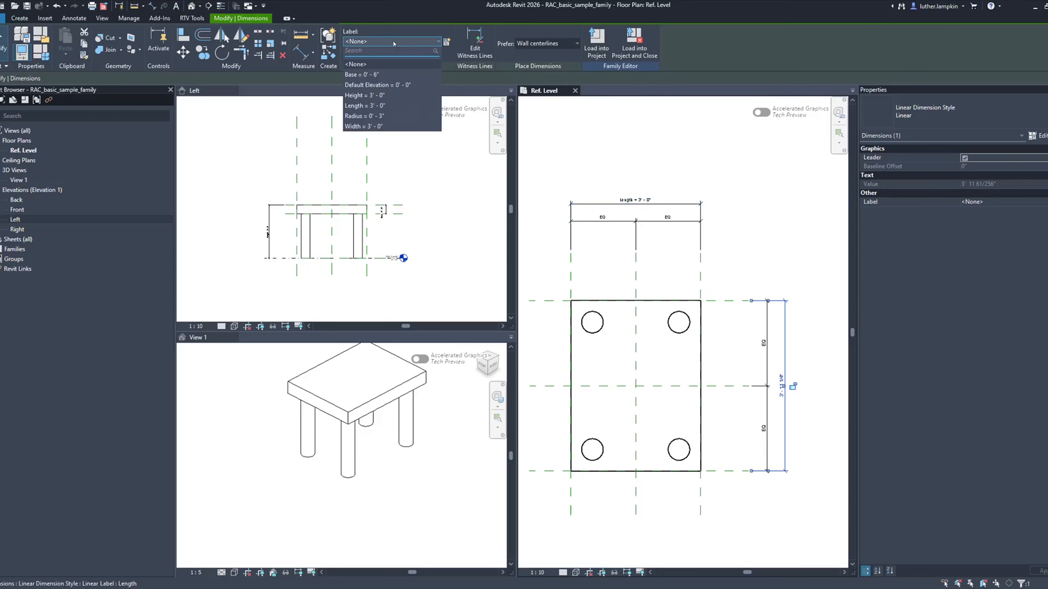
click(364, 127)
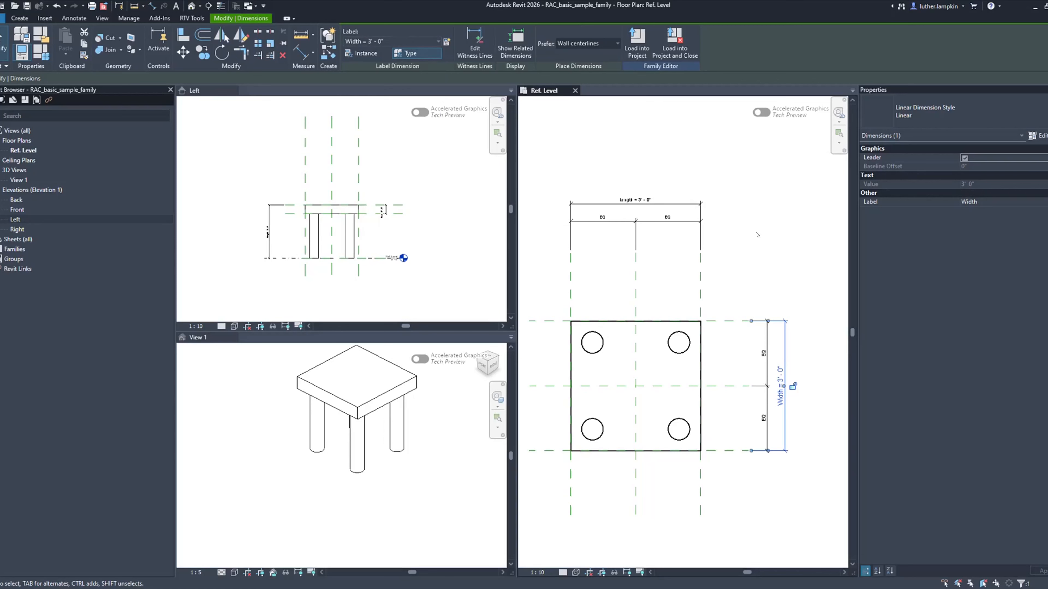
click(757, 234)
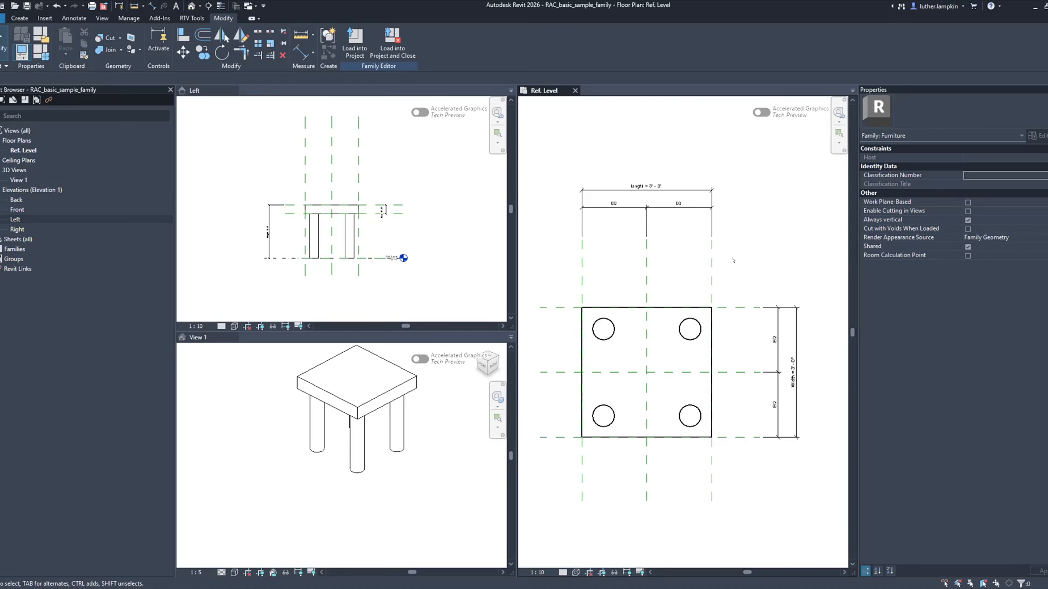
middle_drag(734, 260, 750, 248)
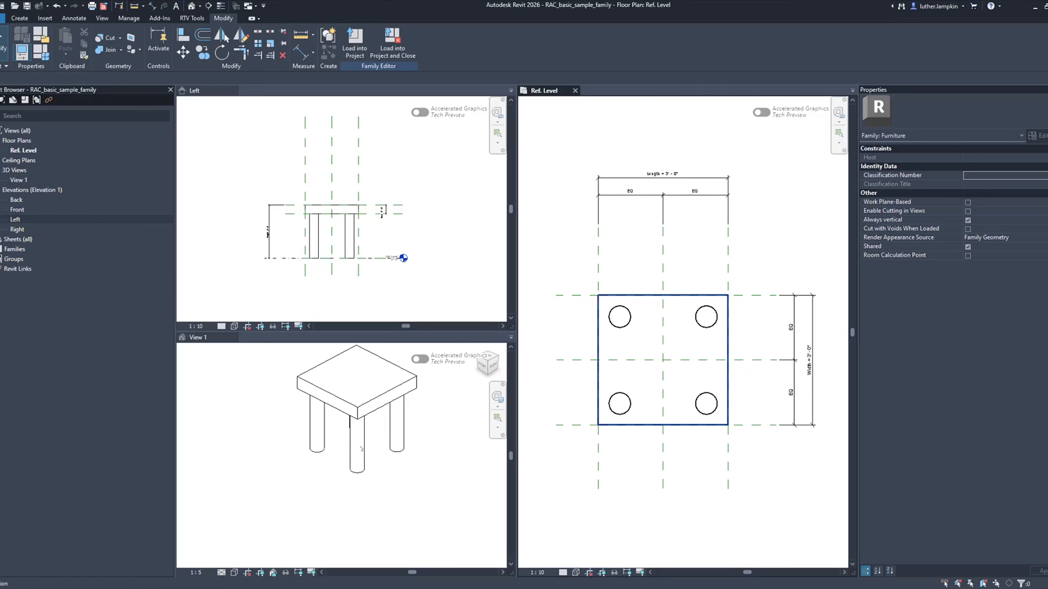
scroll(361, 449, up, 3)
scroll(364, 417, down, 5)
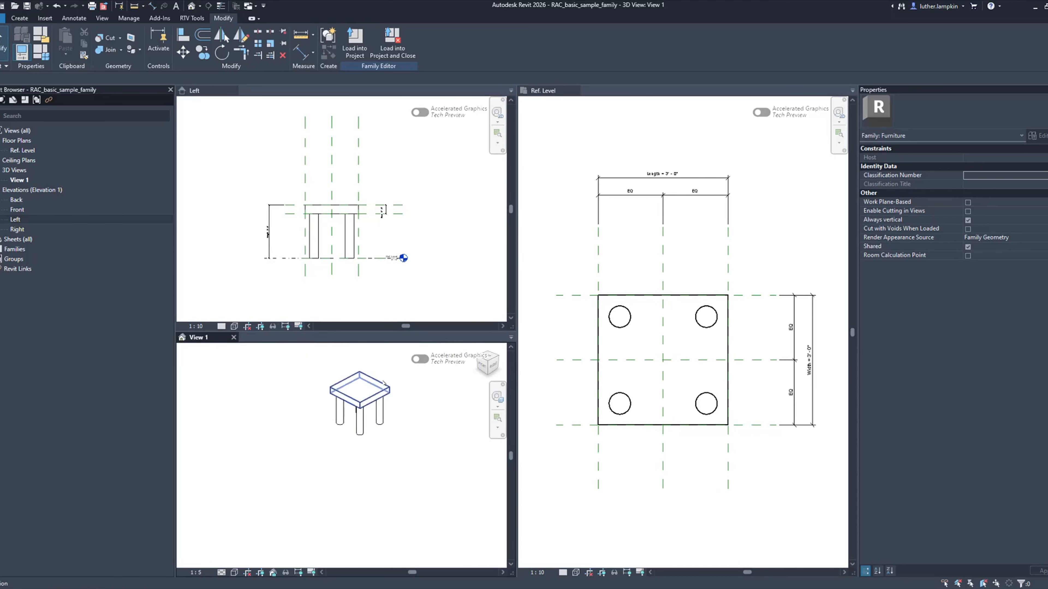
middle_drag(339, 395, 332, 403)
scroll(376, 414, up, 1)
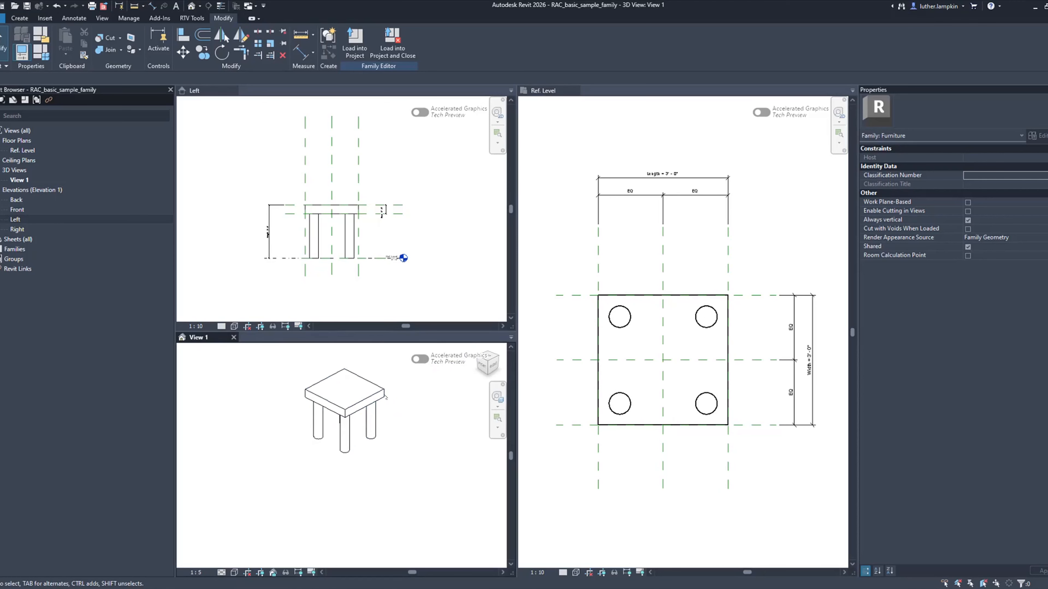
click(383, 393)
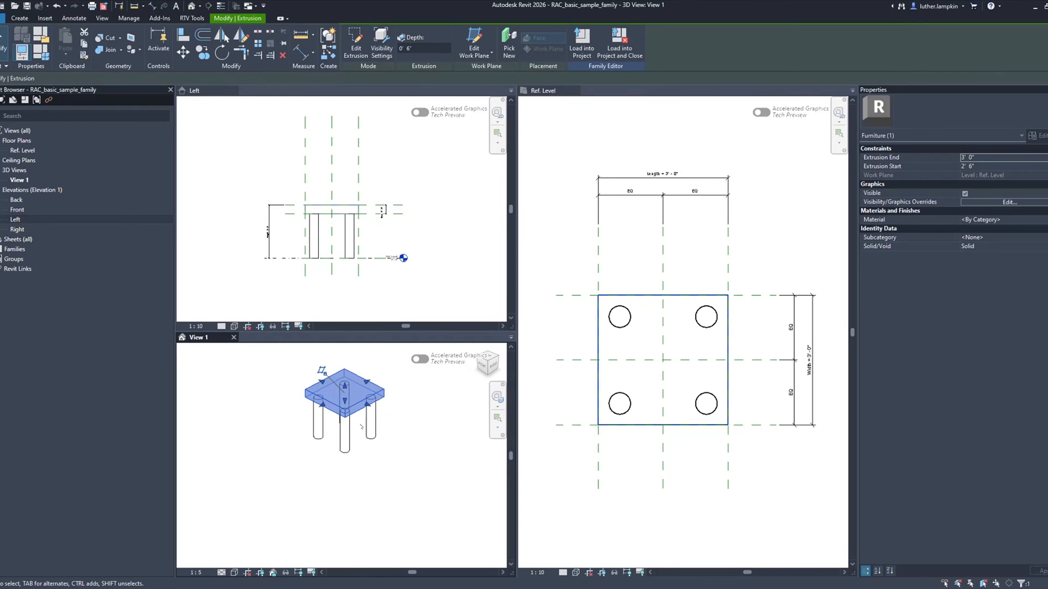
click(388, 476)
click(371, 429)
click(419, 407)
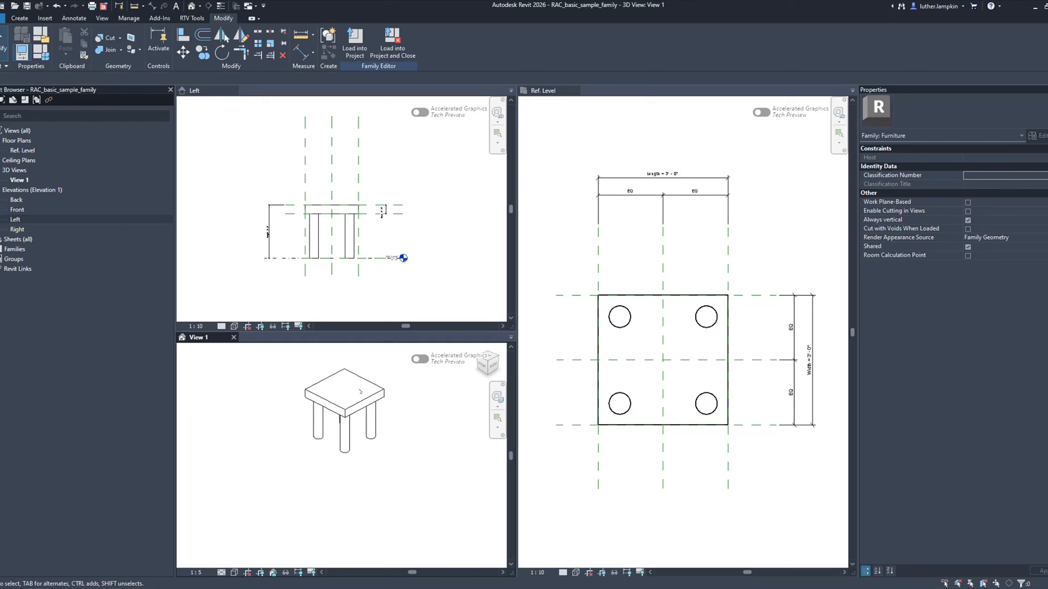
Step: Review the family category settings and the Base Material and Top Material parameters of type 3x3, and close the family types without changes
click(355, 410)
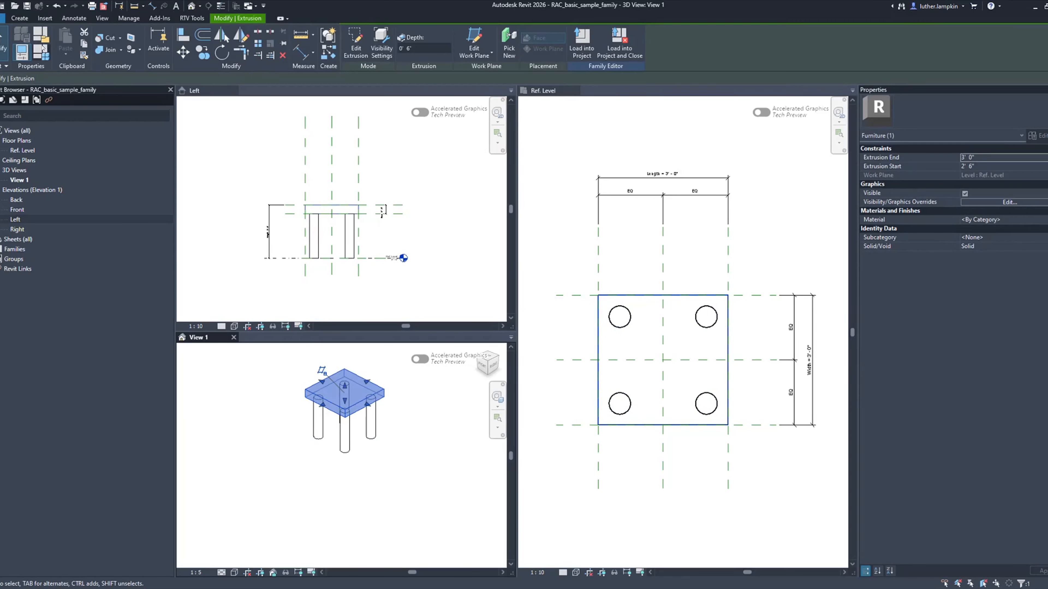
click(42, 40)
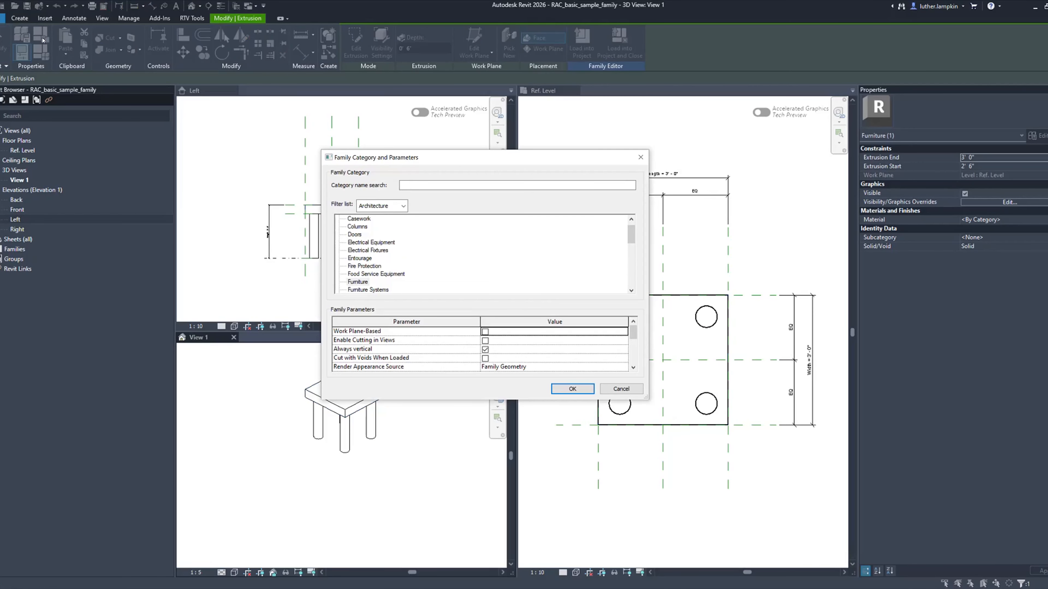
click(572, 388)
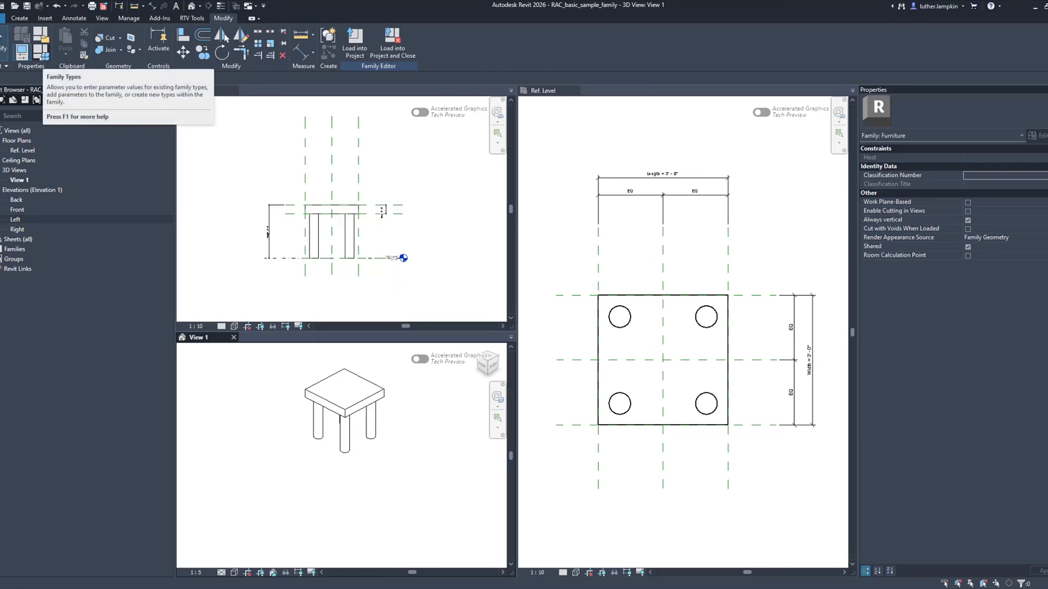
click(41, 52)
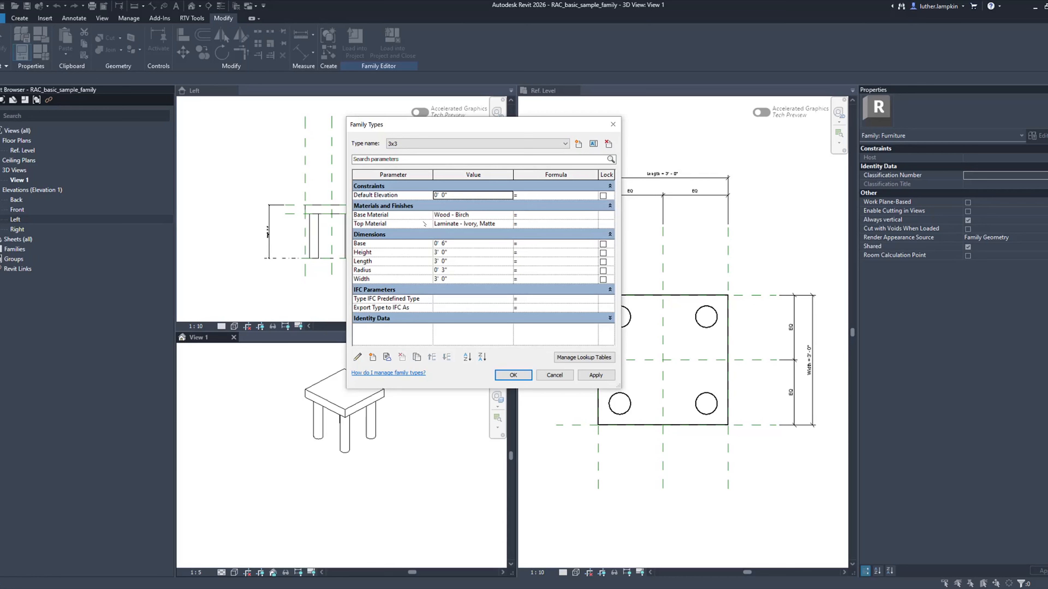
click(477, 224)
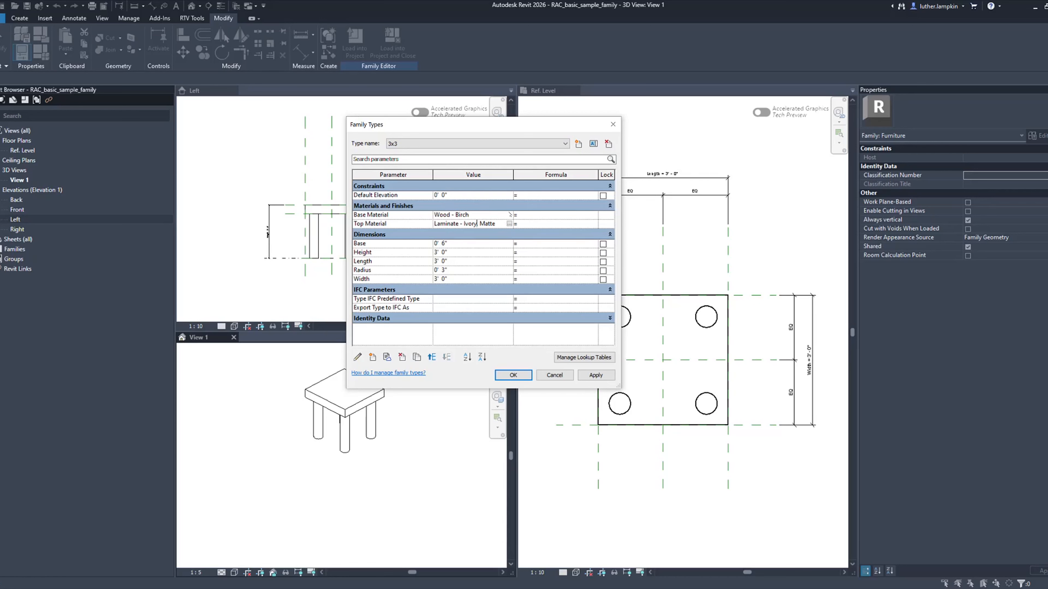
click(484, 215)
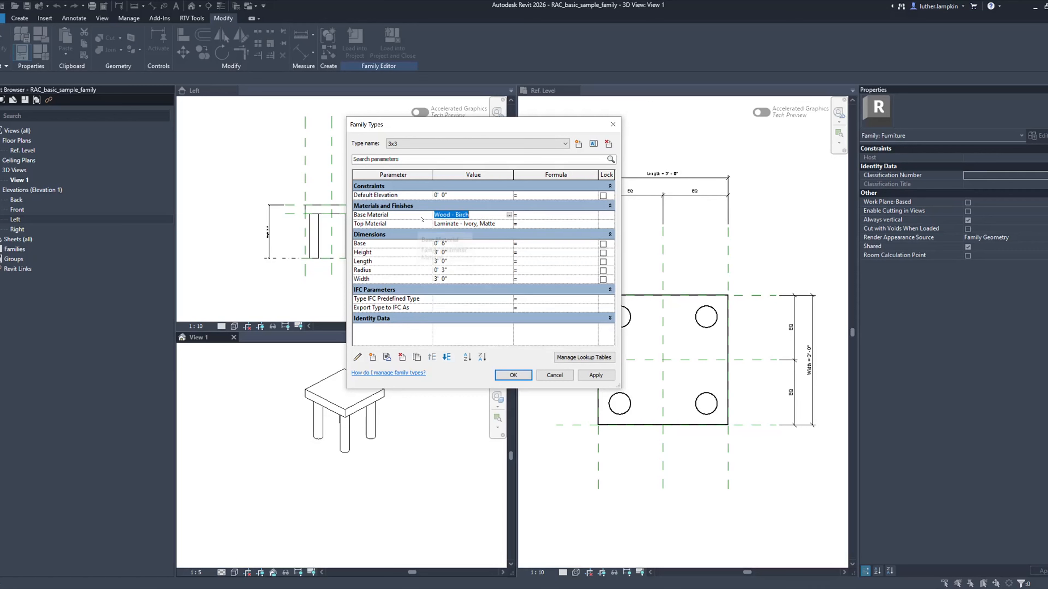
click(617, 129)
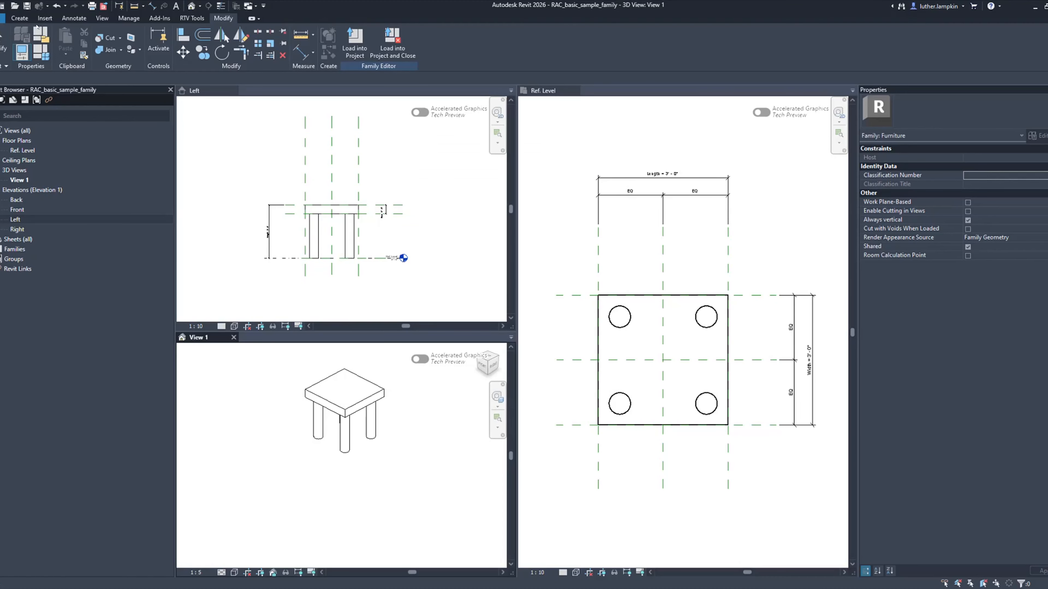
Step: Associate the slab extrusion's material with the Base Material family parameter
click(20, 18)
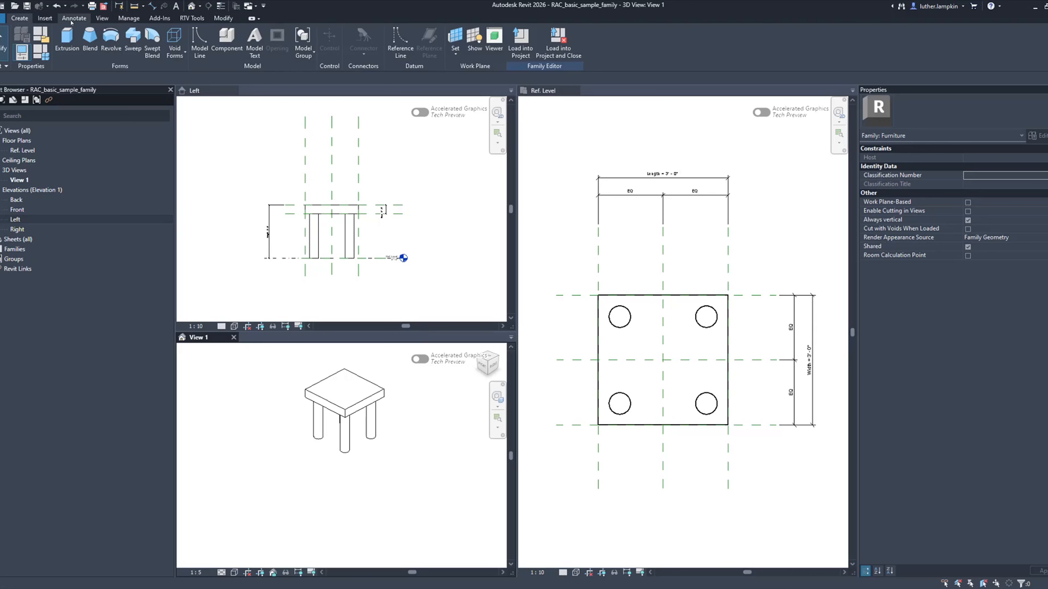
click(378, 392)
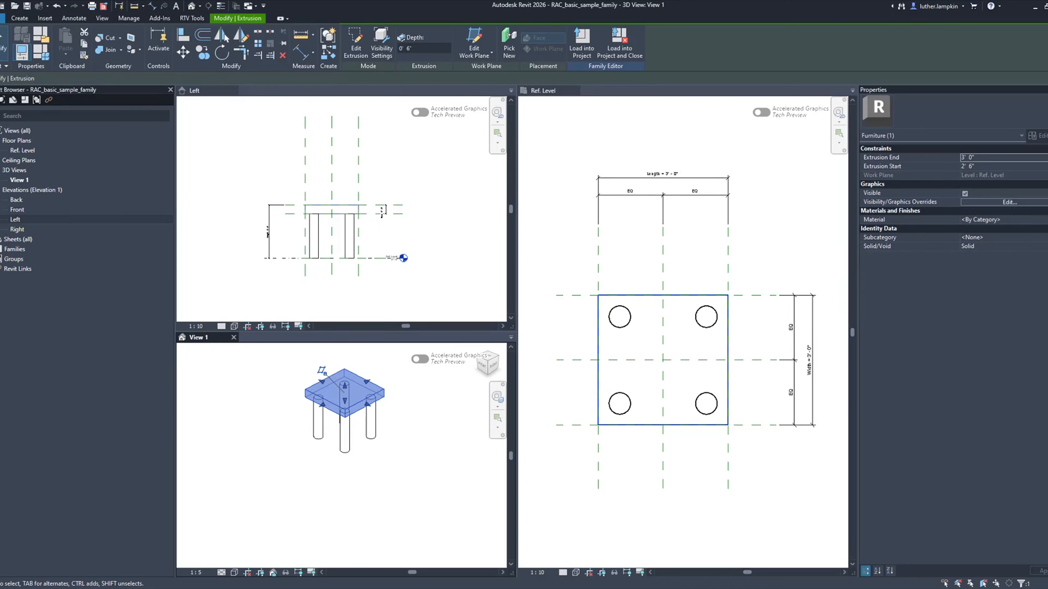
click(1044, 219)
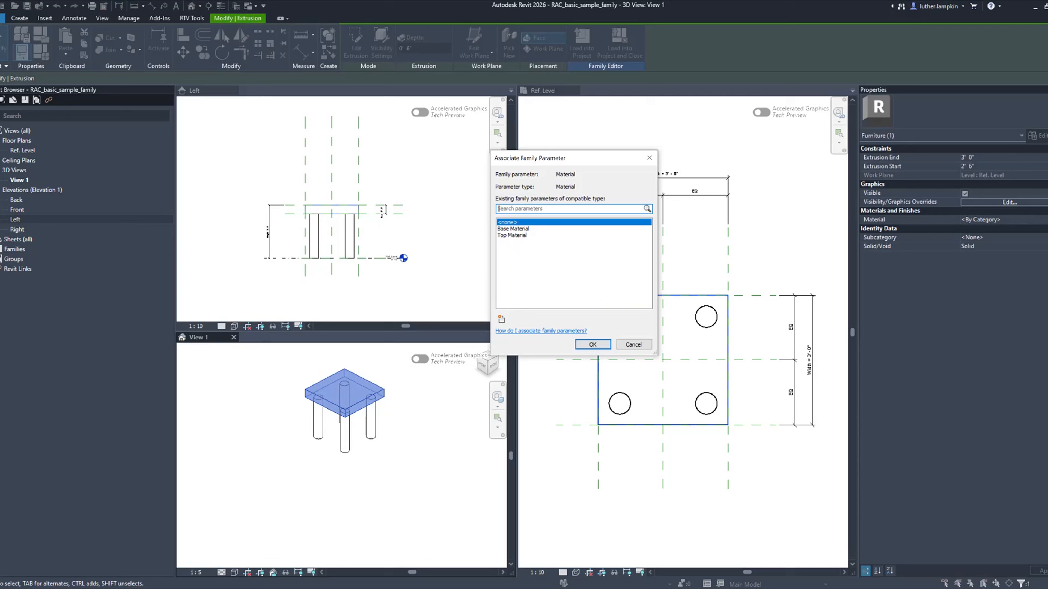
click(535, 229)
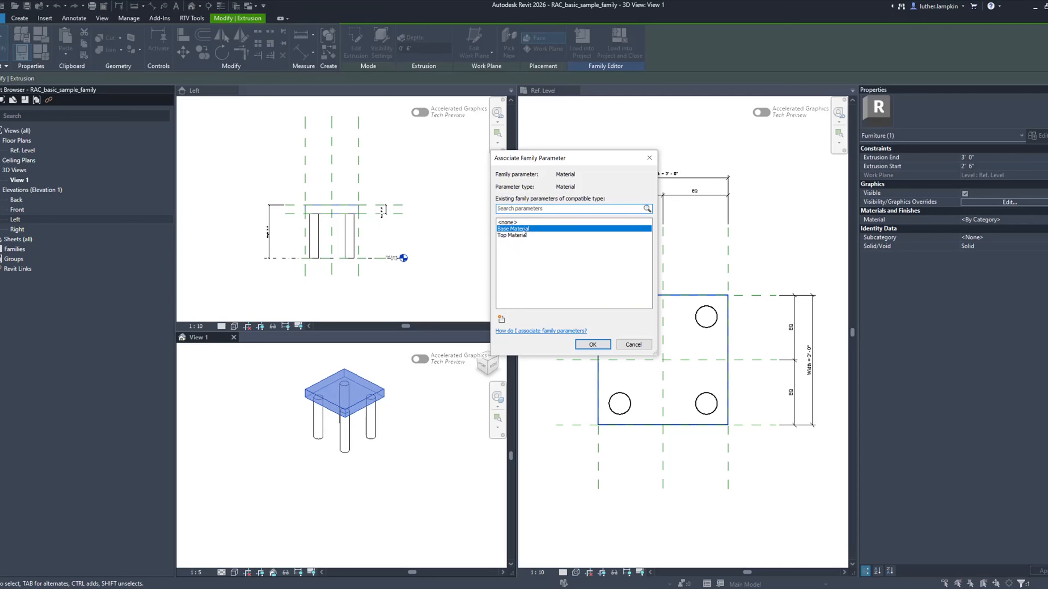
click(593, 344)
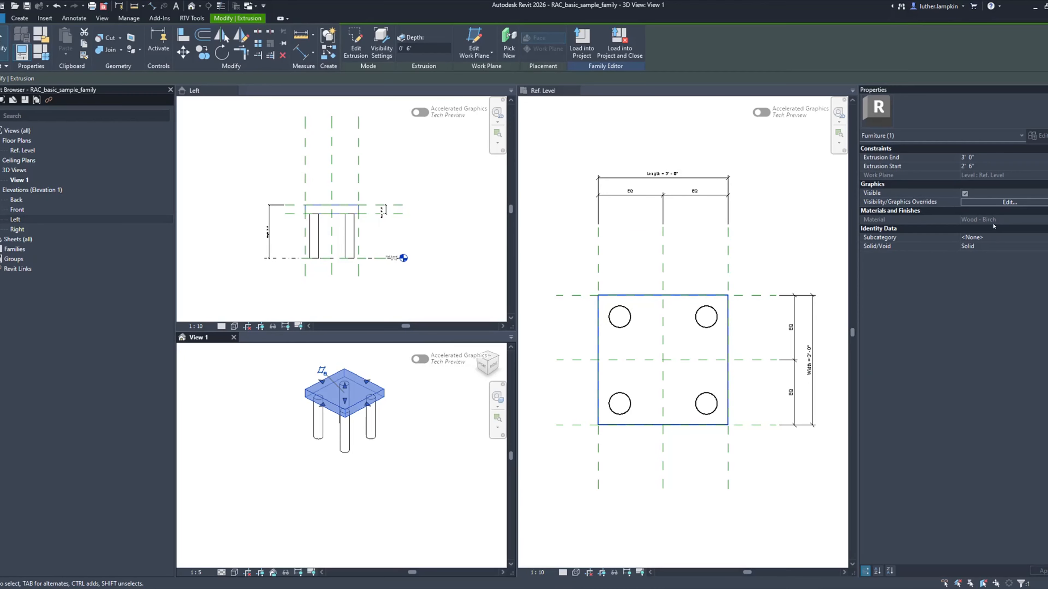
Step: Open the material choices for the four table legs' extrusion and search the project materials for "ivory"
click(369, 431)
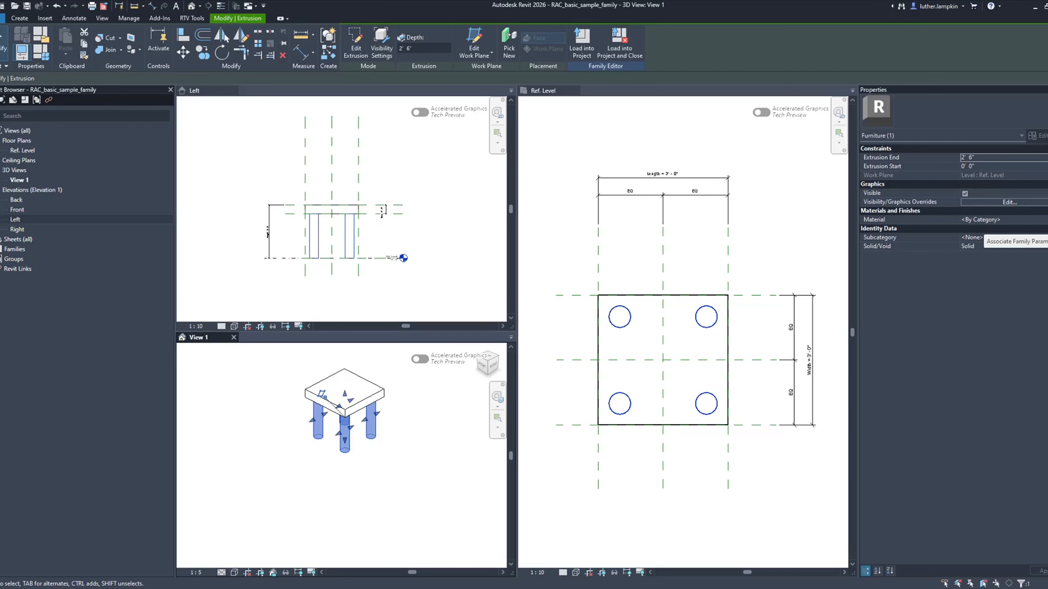
click(1033, 221)
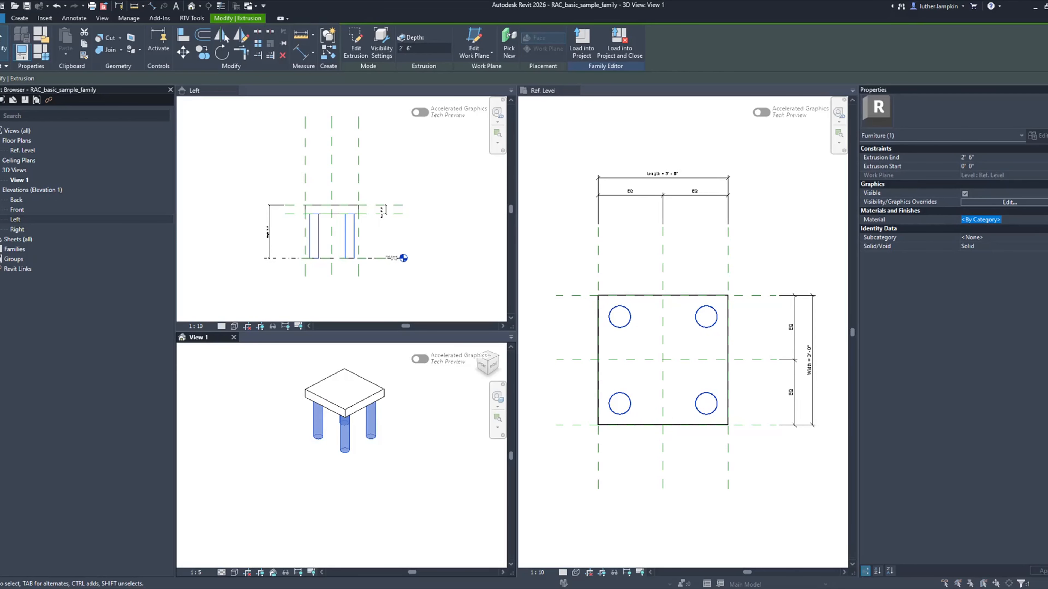
click(1037, 219)
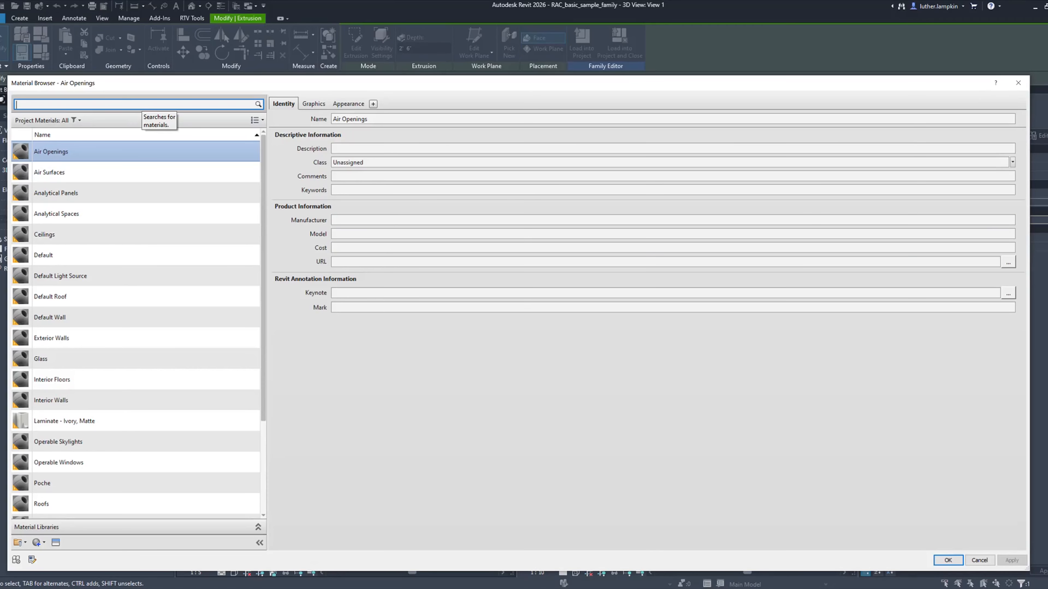
text(ivory)
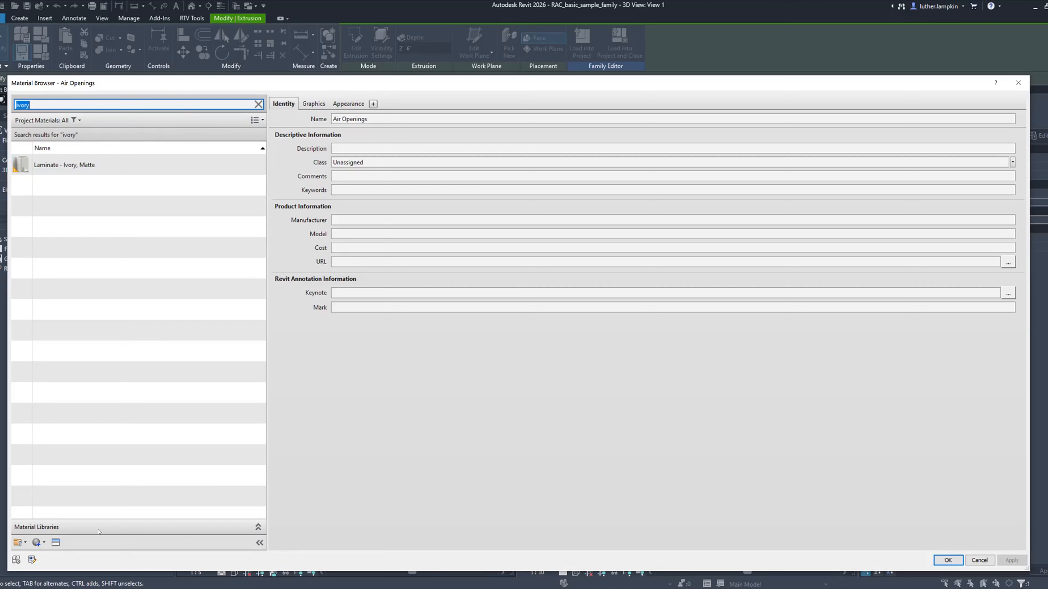
click(42, 545)
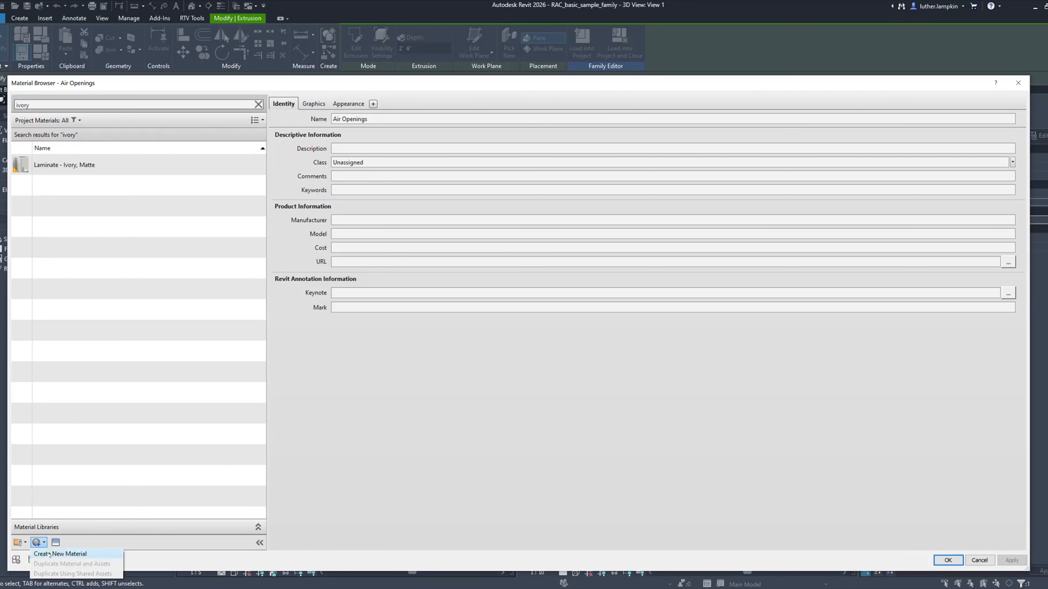
click(66, 552)
click(20, 542)
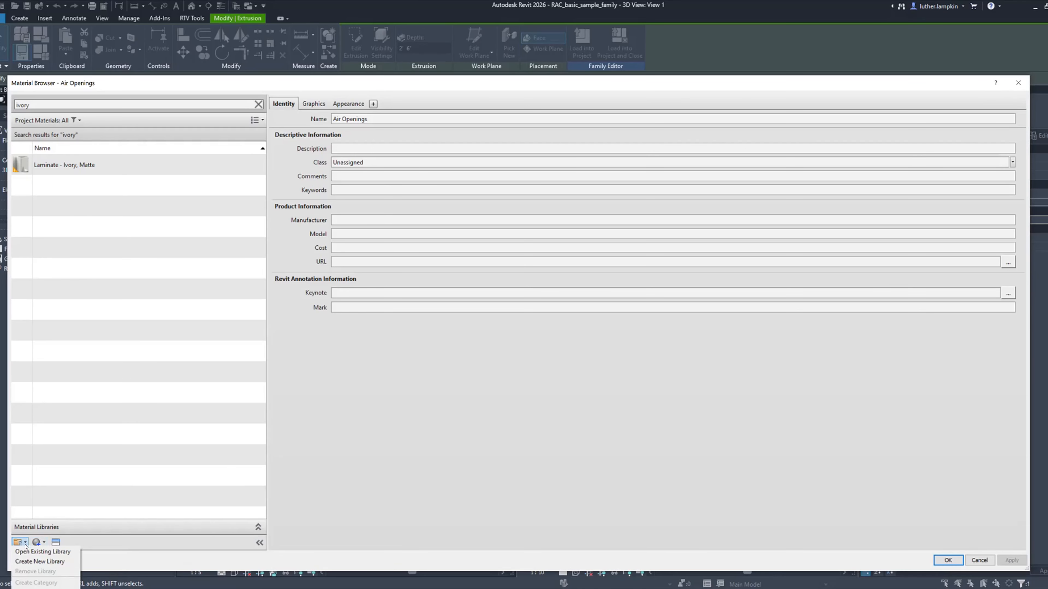
click(51, 554)
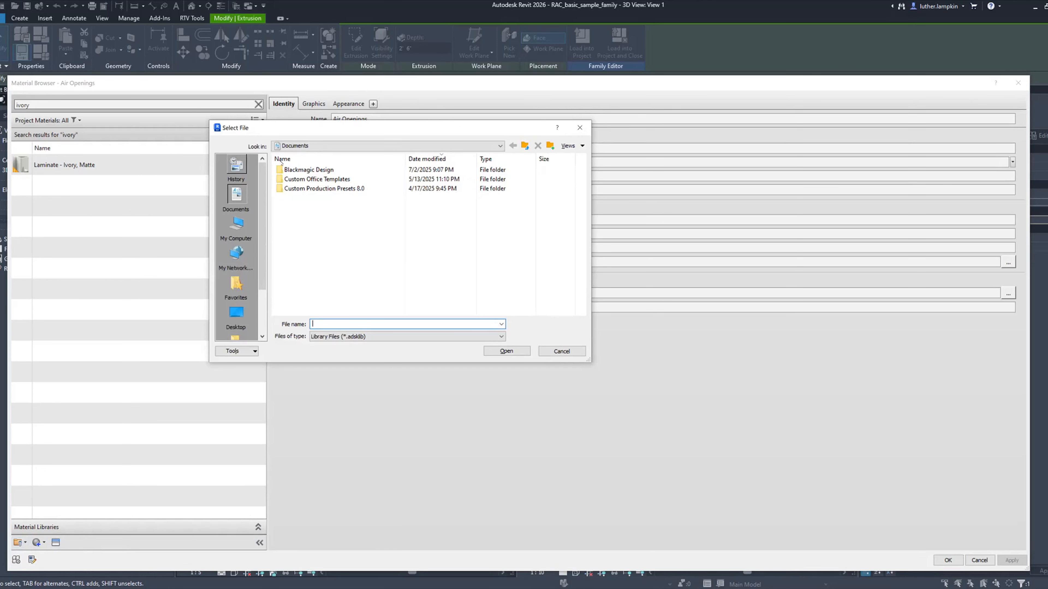
click(580, 127)
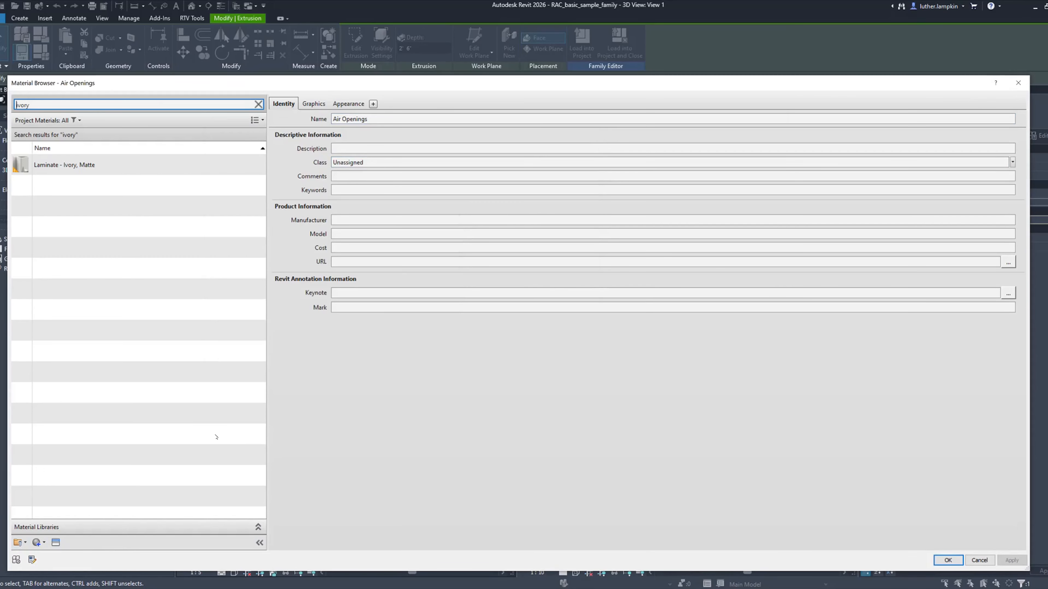
Step: Open the Asset Browser and enlarge it and its library list so the full library names are readable
click(56, 542)
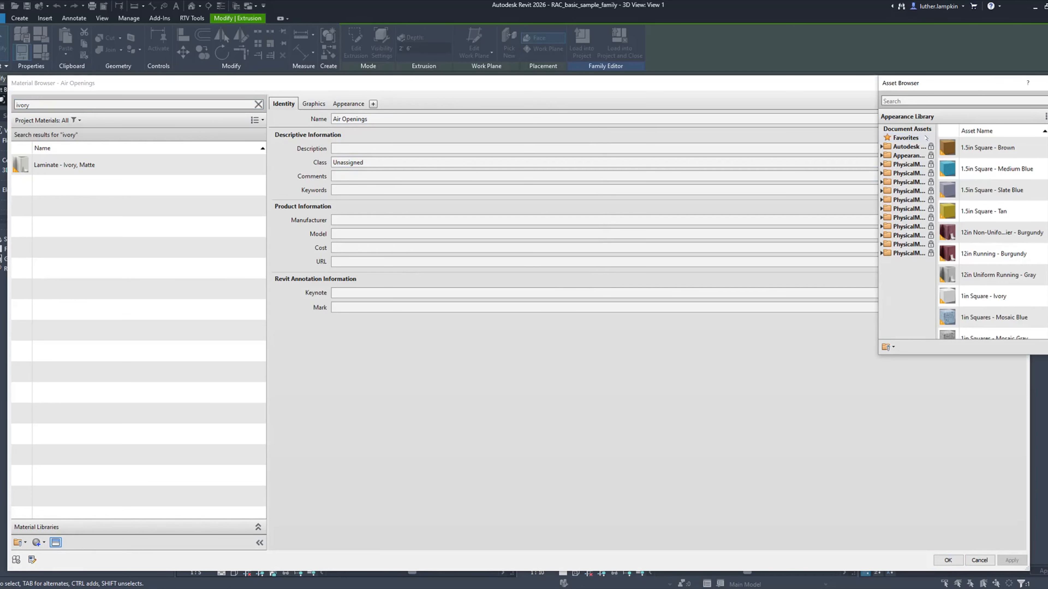
drag(972, 91, 438, 129)
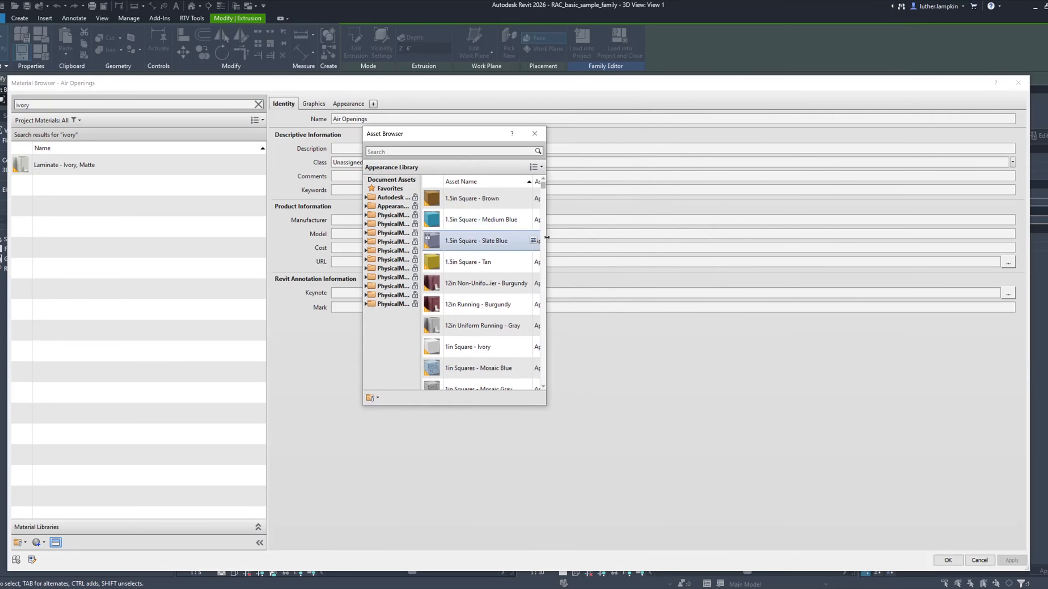
drag(546, 243, 782, 242)
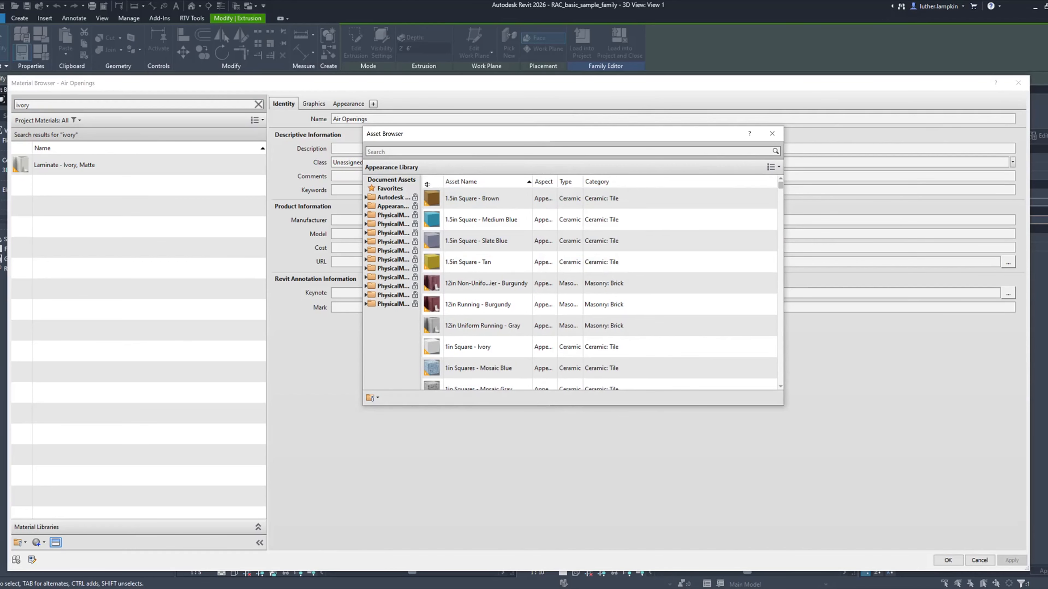
drag(422, 185, 563, 201)
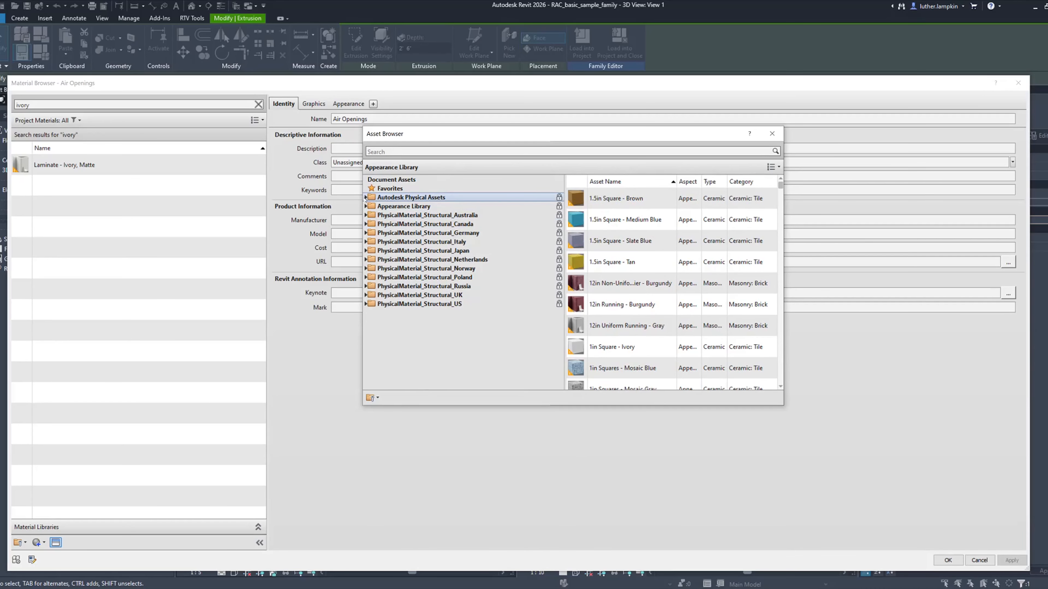
Step: Examine the Autodesk Physical Assets categories and the Flooring assets, and close the Asset Browser
click(365, 197)
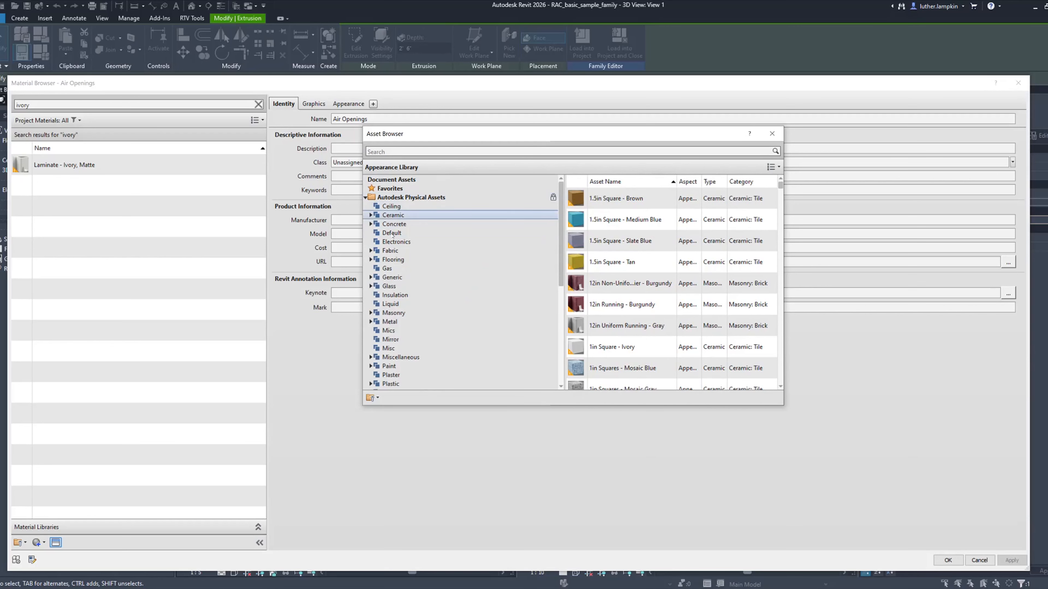
click(392, 269)
click(392, 259)
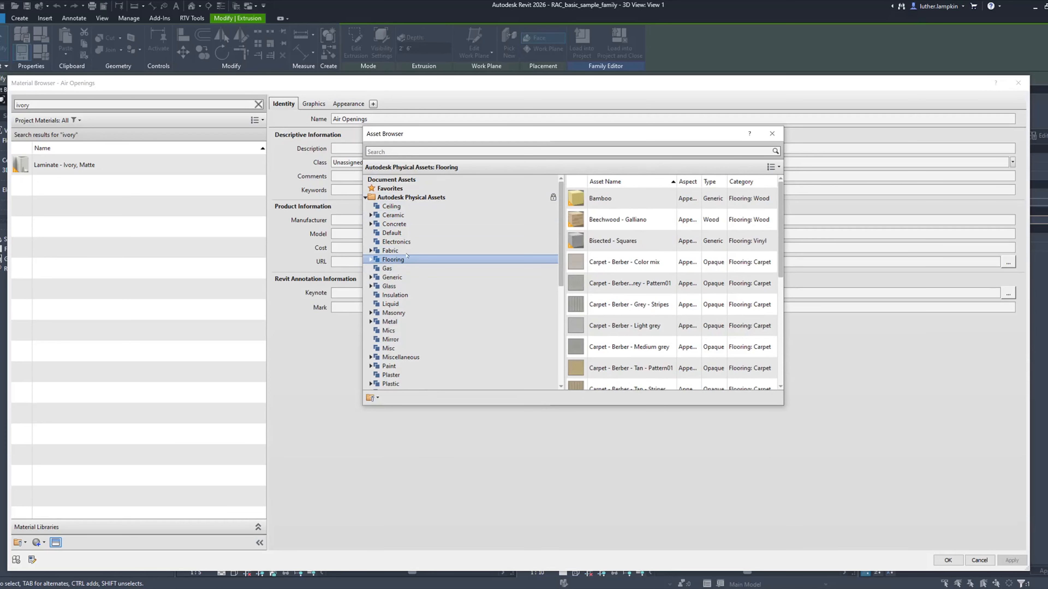
click(396, 242)
click(394, 260)
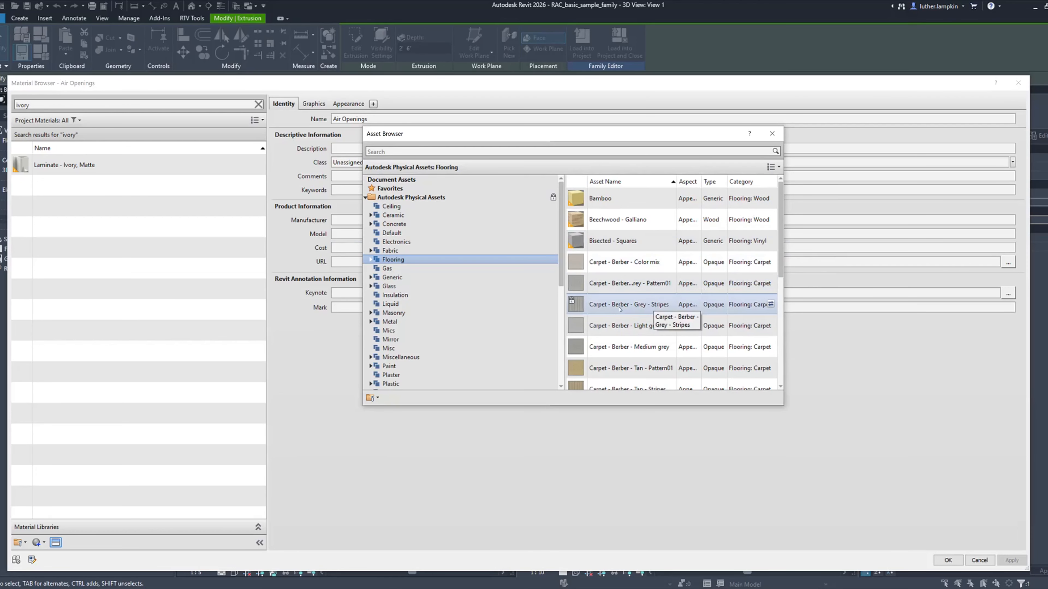
scroll(620, 309, down, 3)
scroll(407, 324, down, 3)
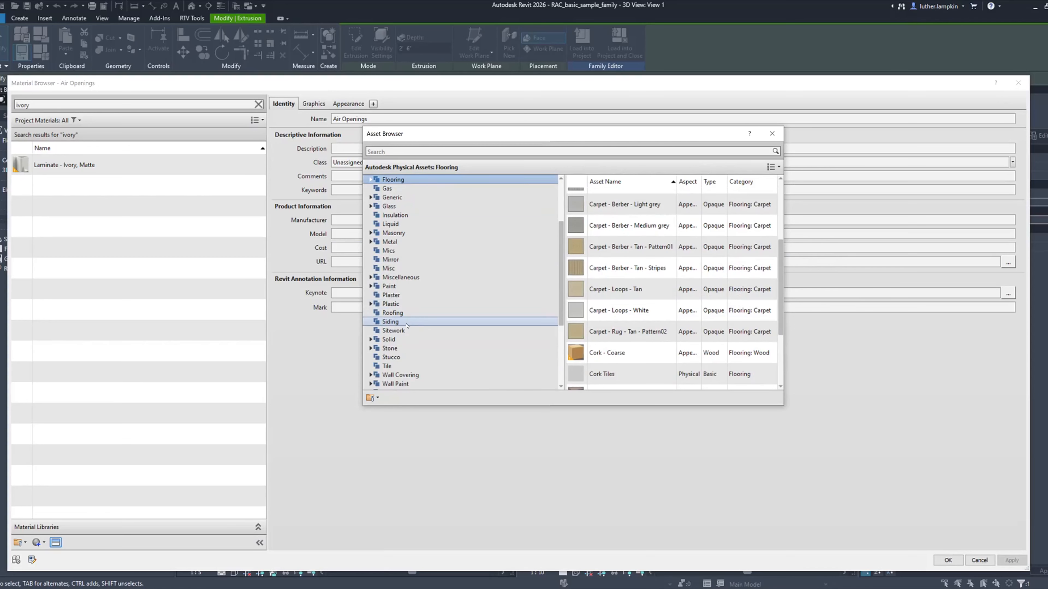
scroll(407, 326, down, 4)
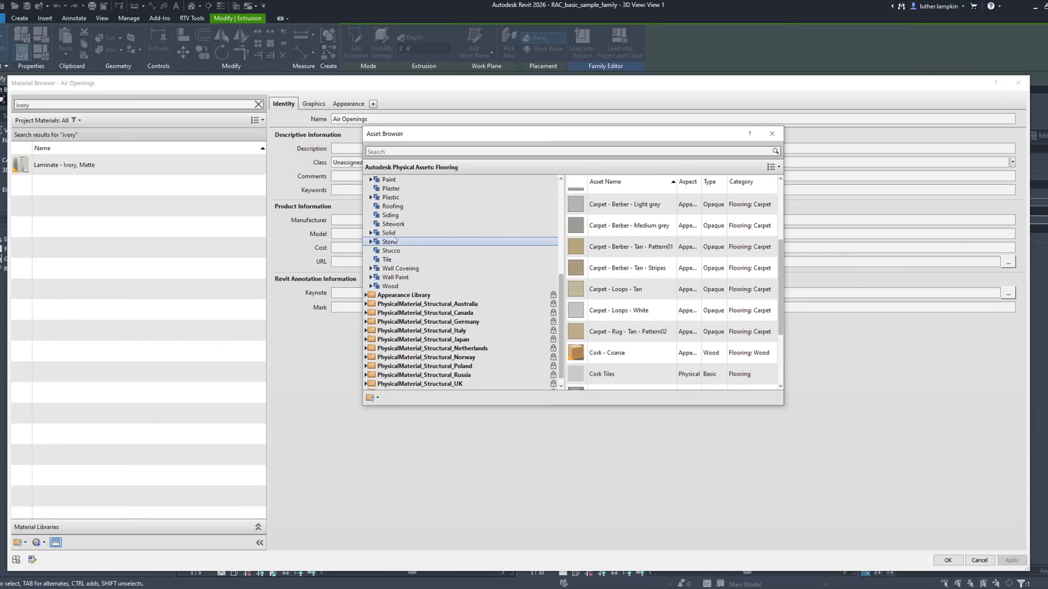
scroll(395, 240, down, 1)
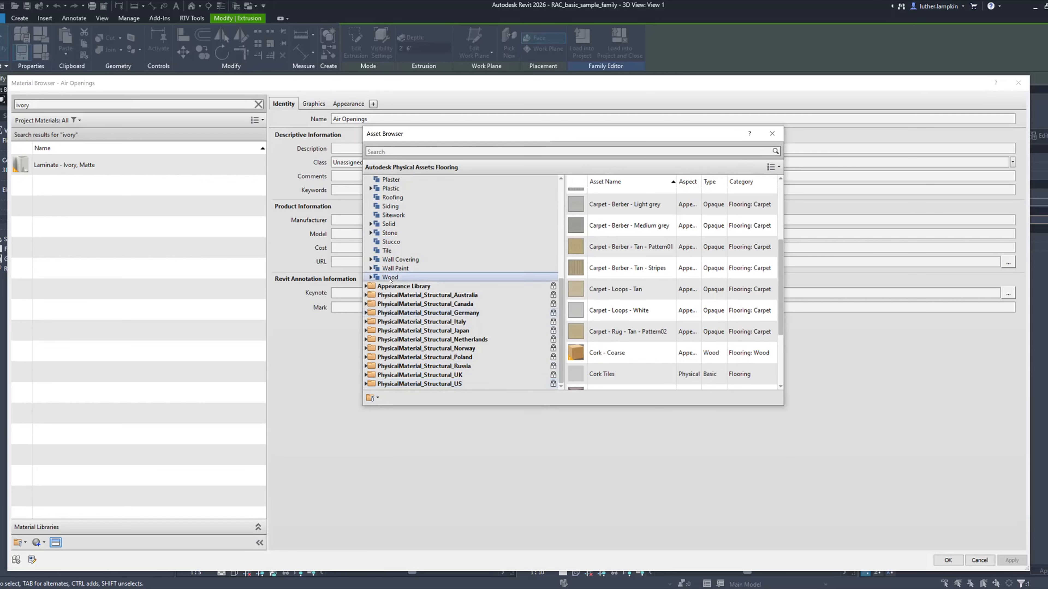
scroll(381, 198, up, 7)
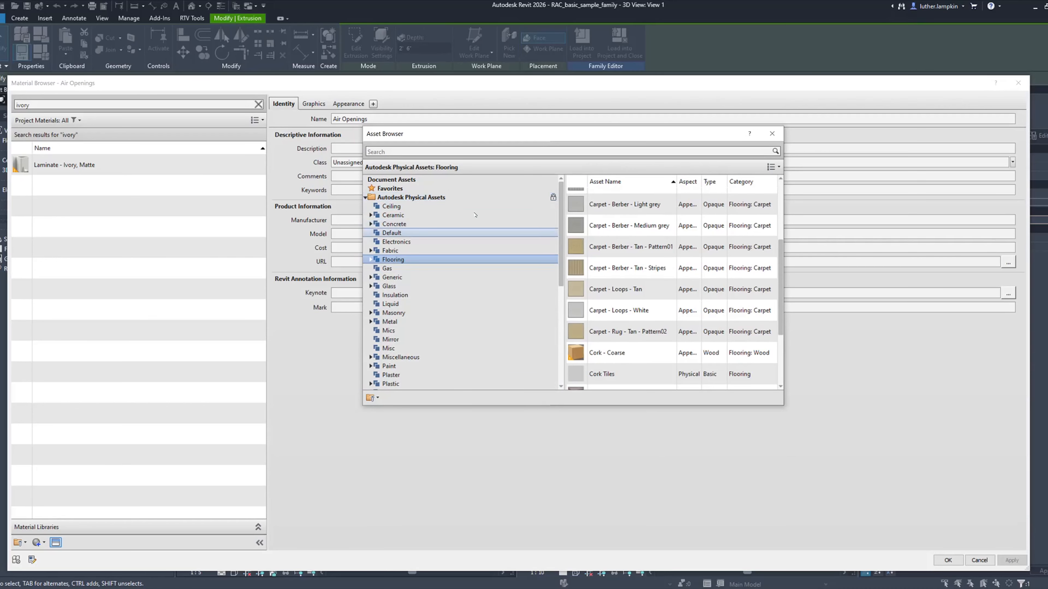
scroll(619, 202, up, 1)
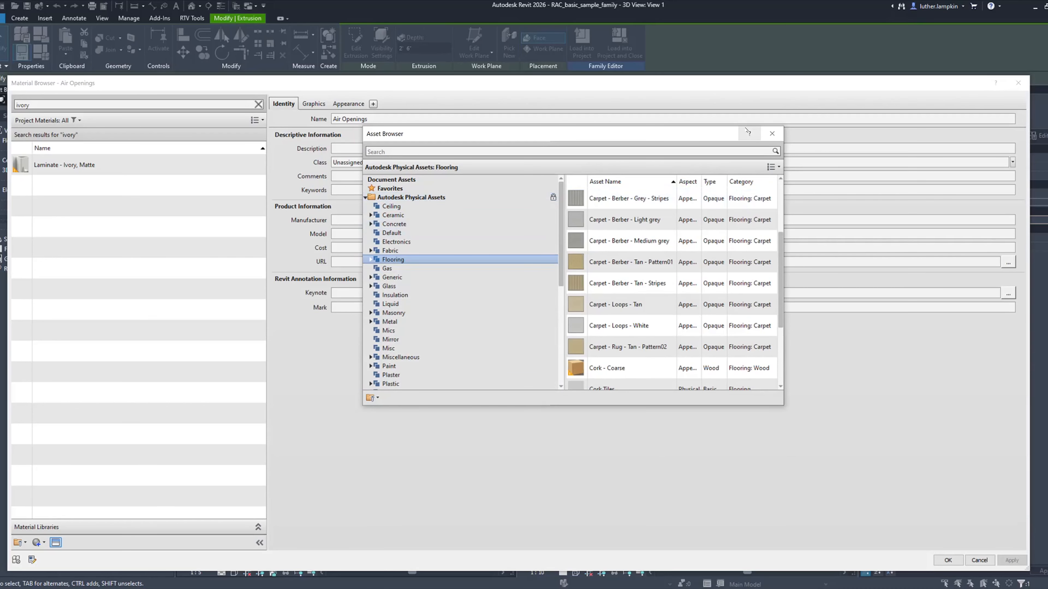
click(771, 134)
Step: Choose the Laminate - Ivory, Matte material and make its shading use the render appearance
click(193, 170)
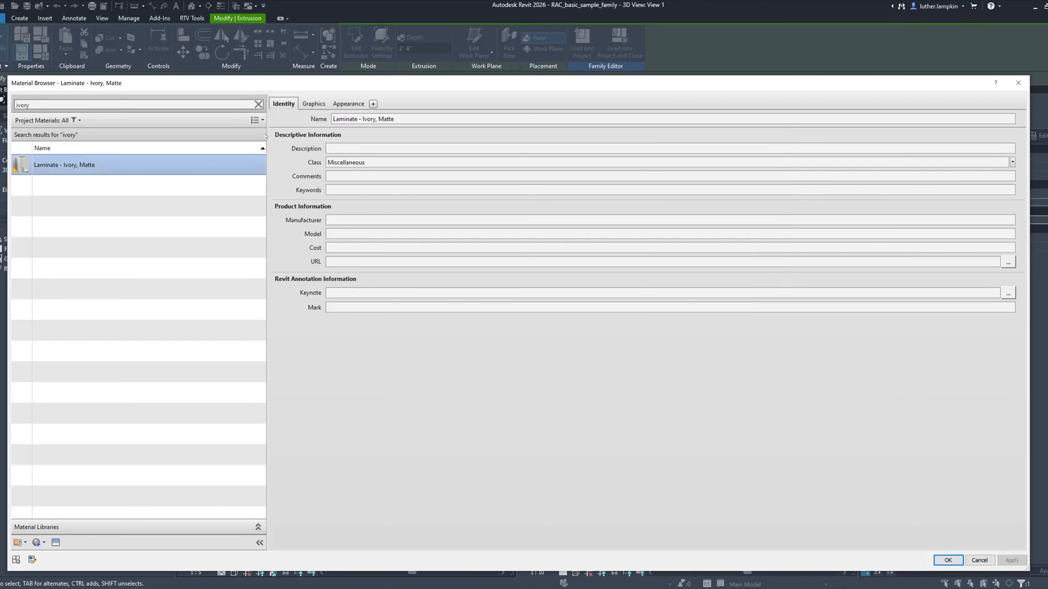
click(313, 105)
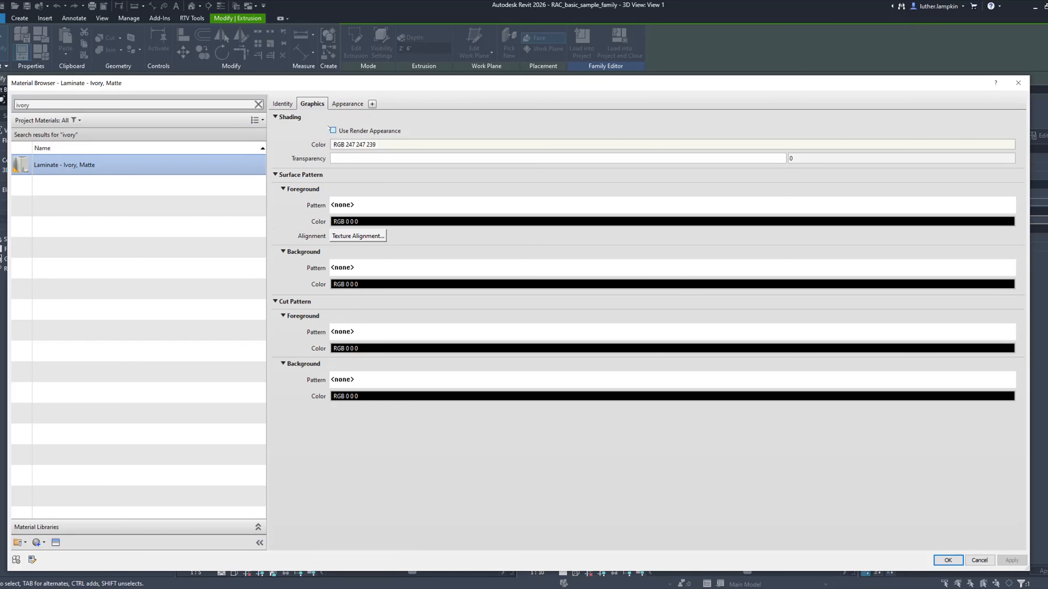
click(333, 130)
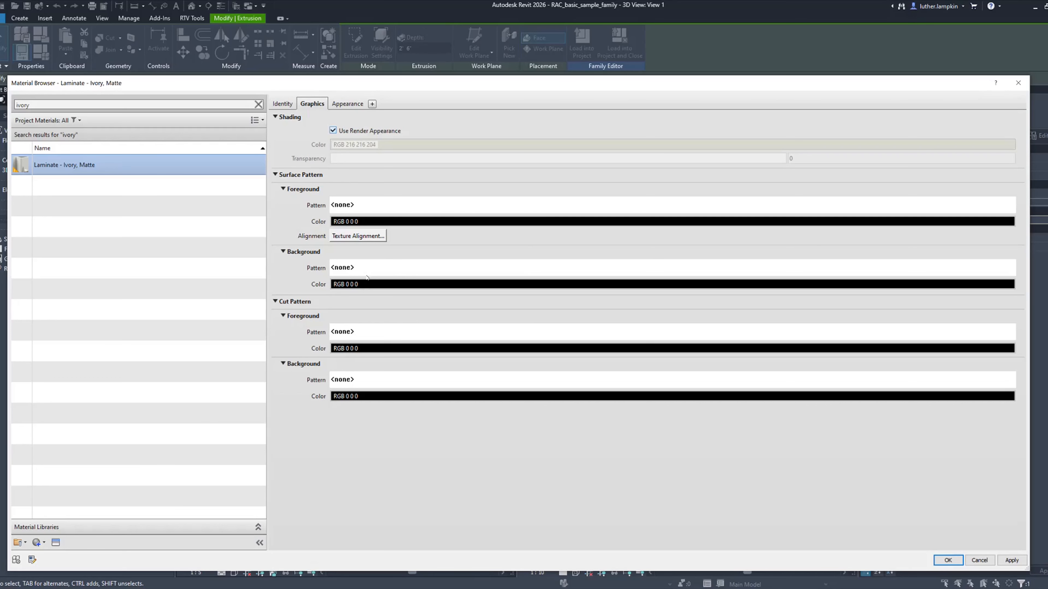
Step: Set the laminate's cut pattern foreground to Diagonal crosshatch
click(365, 334)
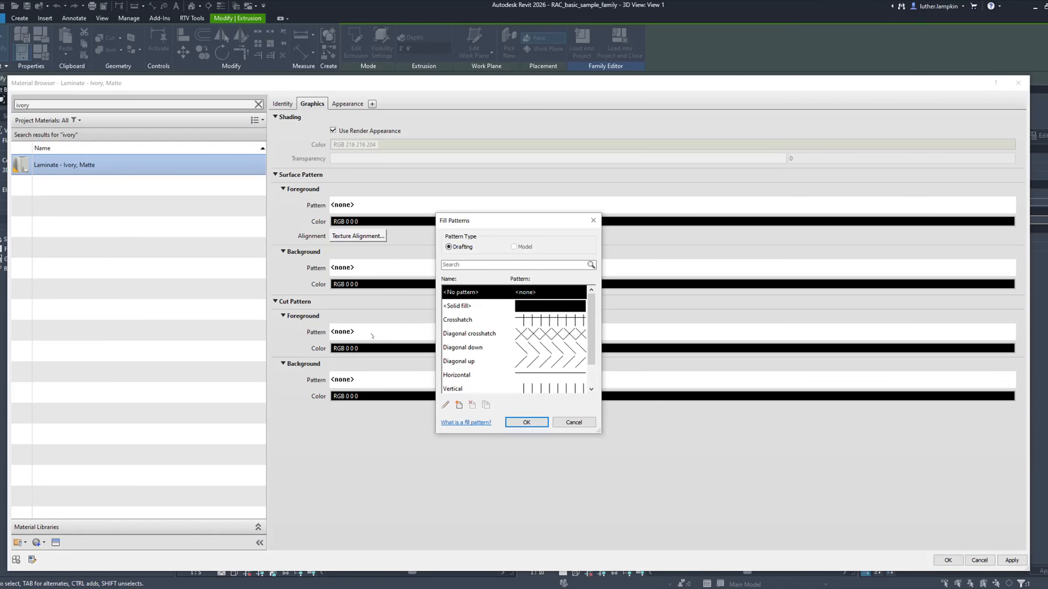
click(538, 337)
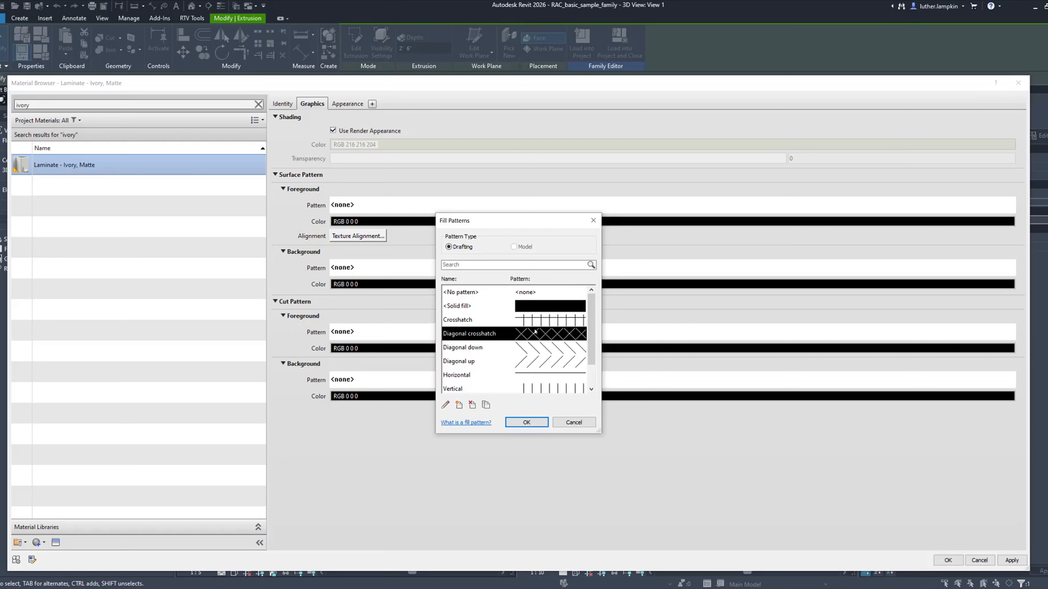
click(527, 422)
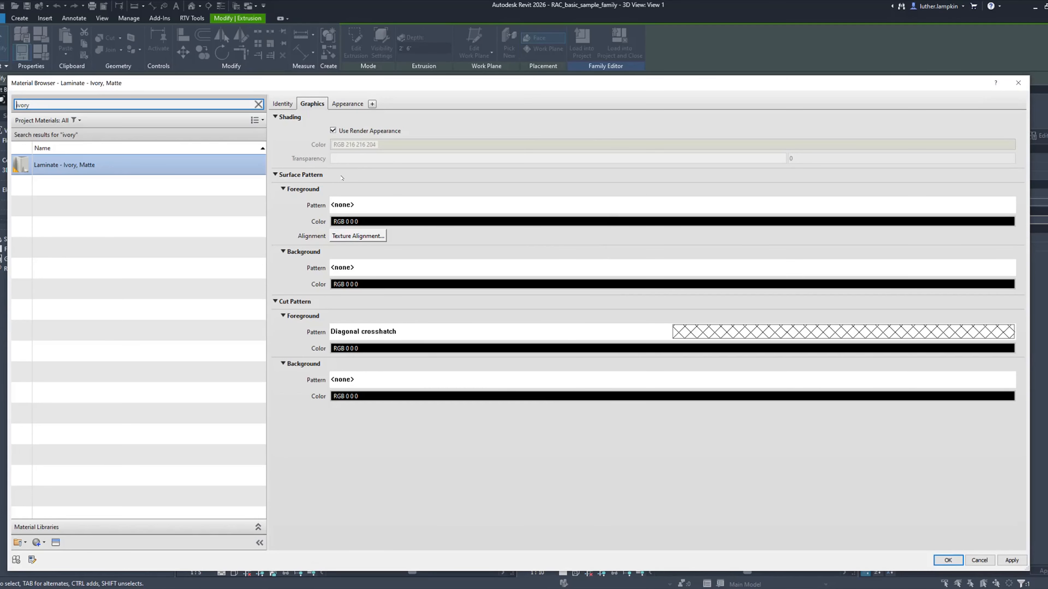
Step: Review the drafting and model fill patterns offered for the laminate's surface foreground, and close them without choosing one
click(354, 208)
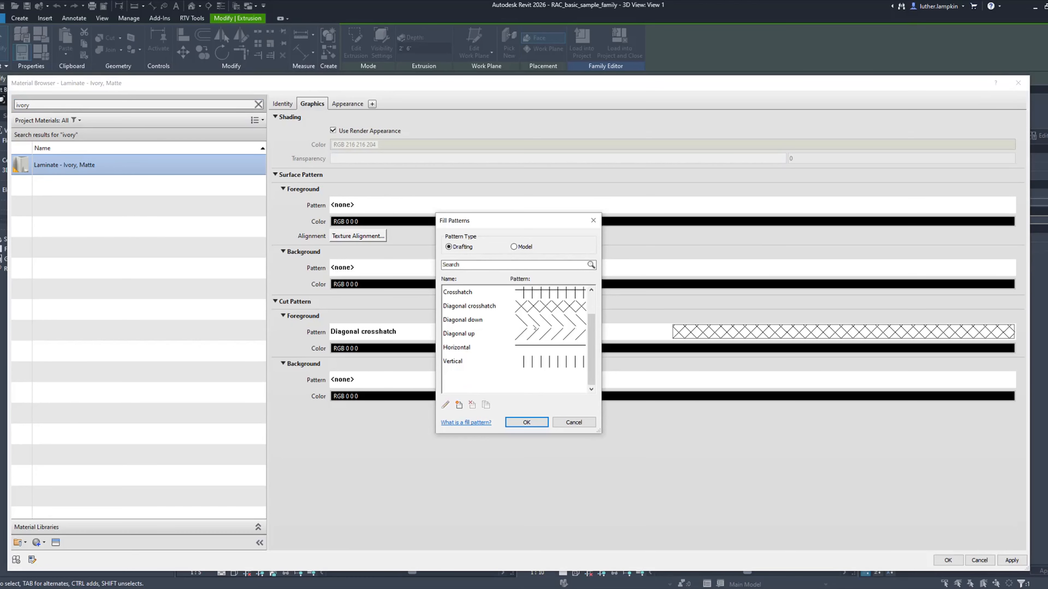
click(514, 247)
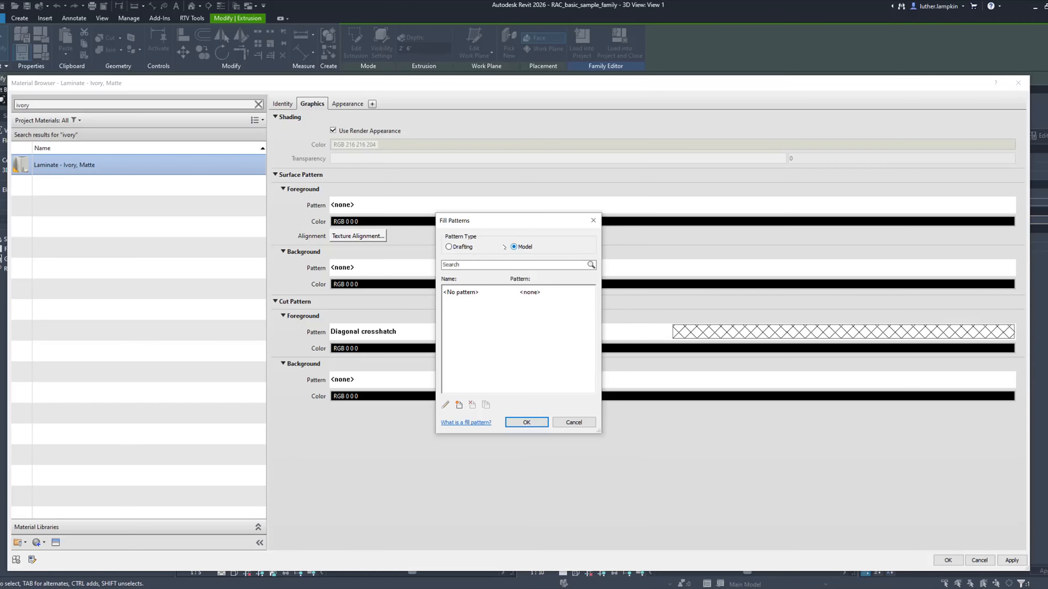
click(450, 247)
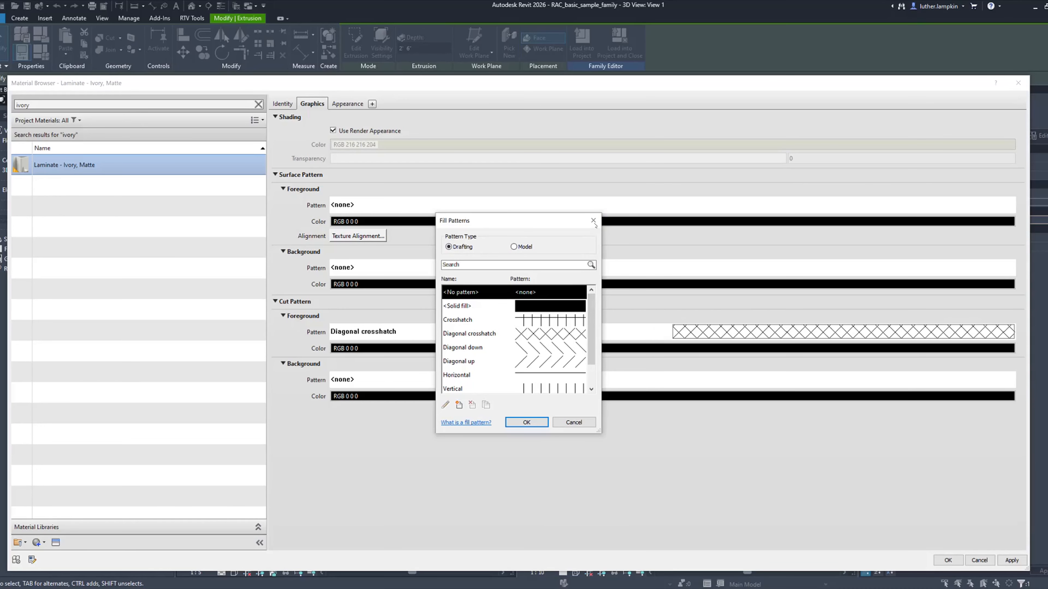
click(593, 221)
Step: Review the appearance settings of Laminate - Ivory, Matte and assign the material to the table legs
click(347, 104)
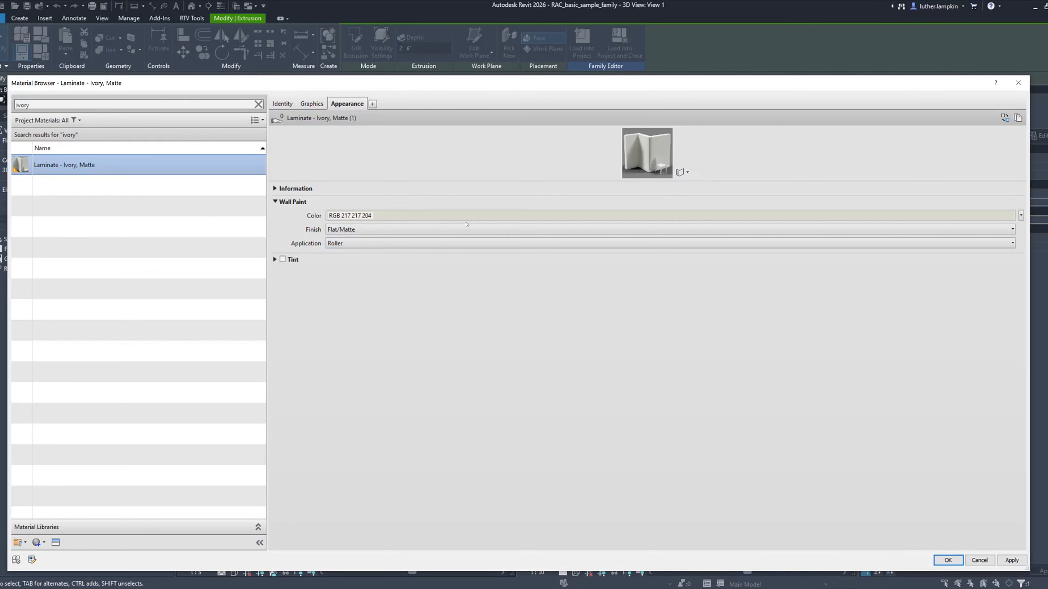
drag(387, 90, 375, 56)
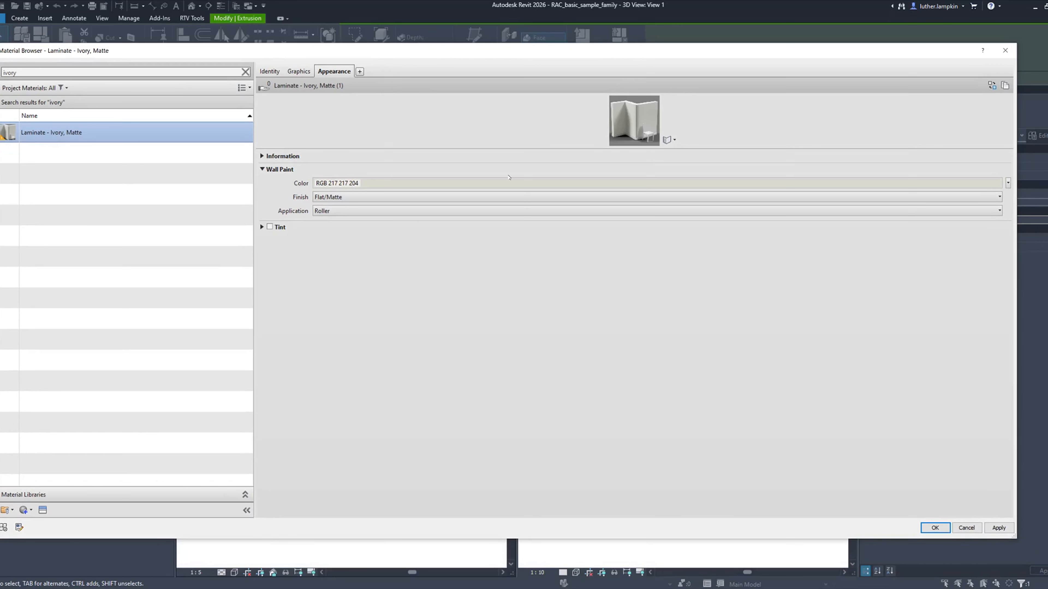
click(936, 528)
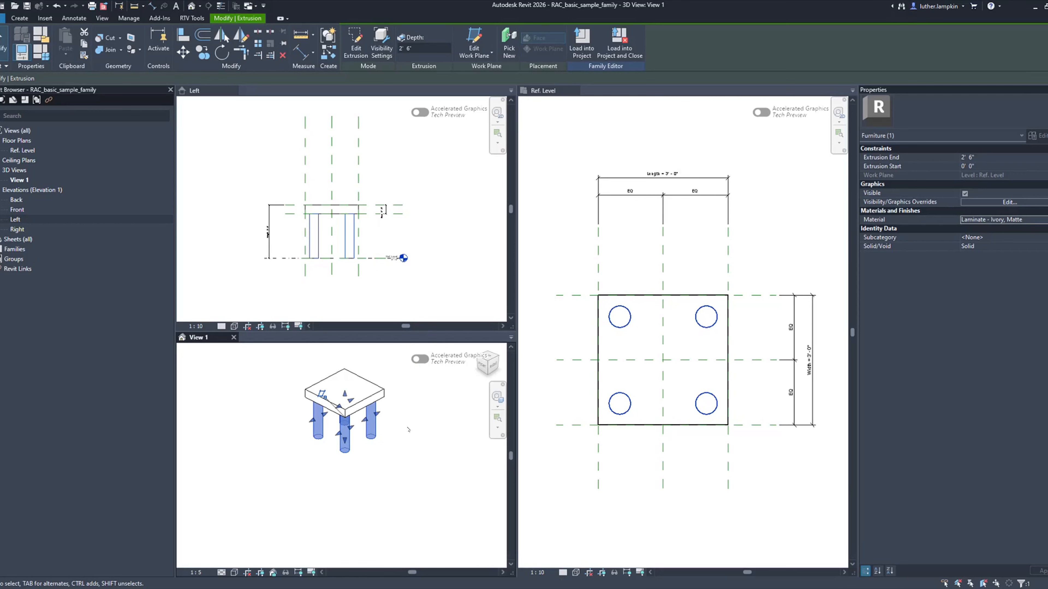
Step: Set the 3D view of the table to the Textures visual style and inspect the slab and leg materials up close
key(Escape)
click(345, 433)
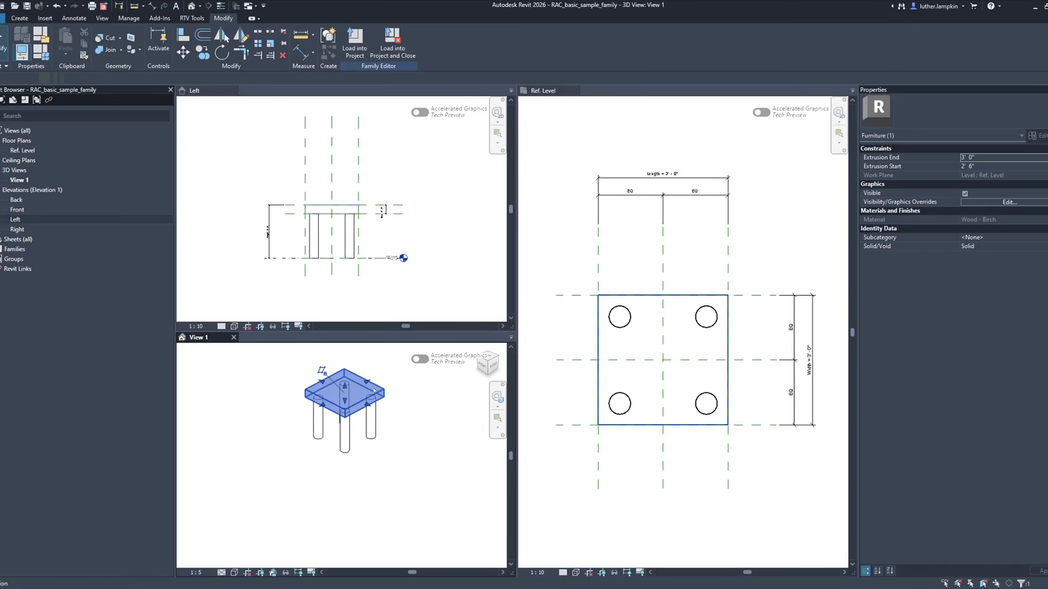
click(283, 530)
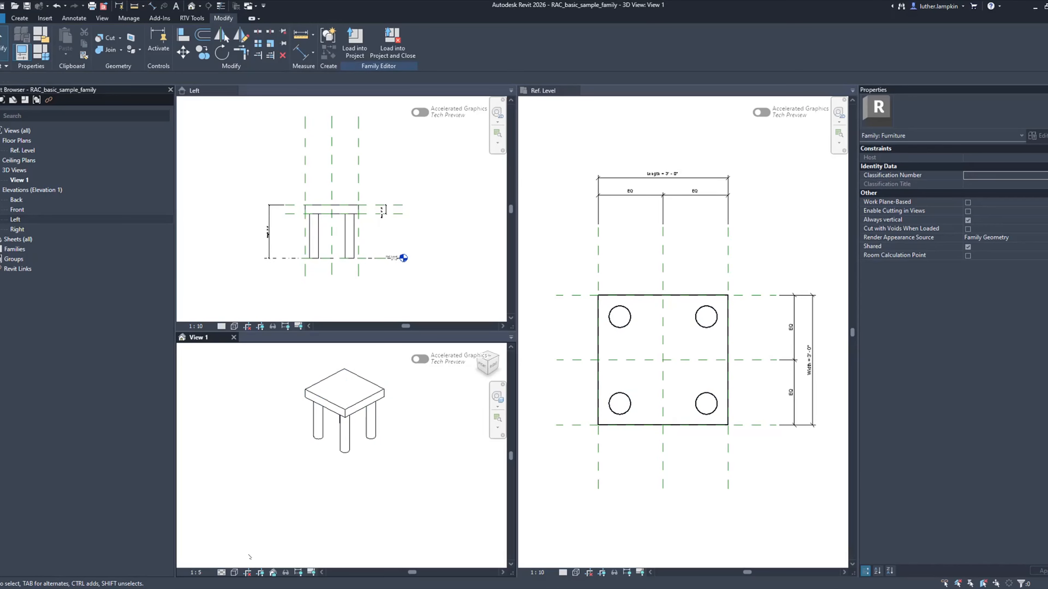
click(234, 572)
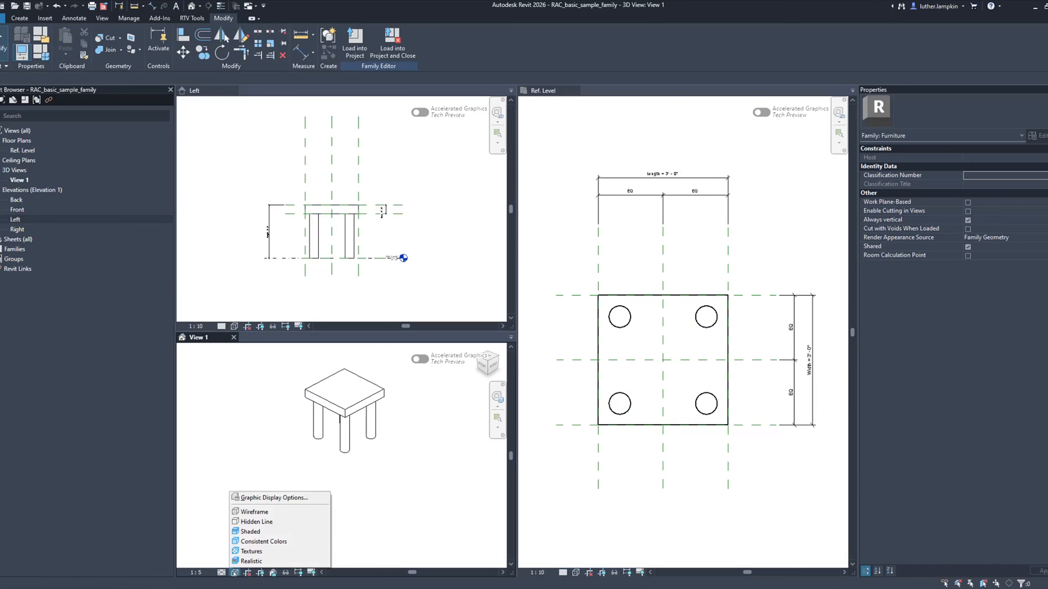
click(258, 551)
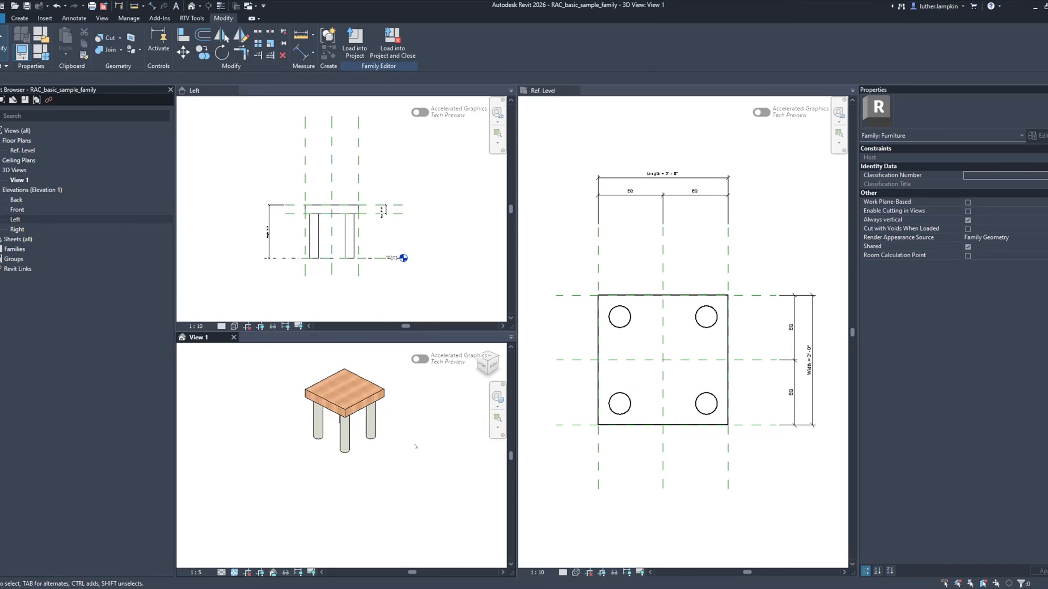
scroll(371, 423, up, 4)
middle_drag(345, 514, 332, 463)
scroll(329, 488, down, 5)
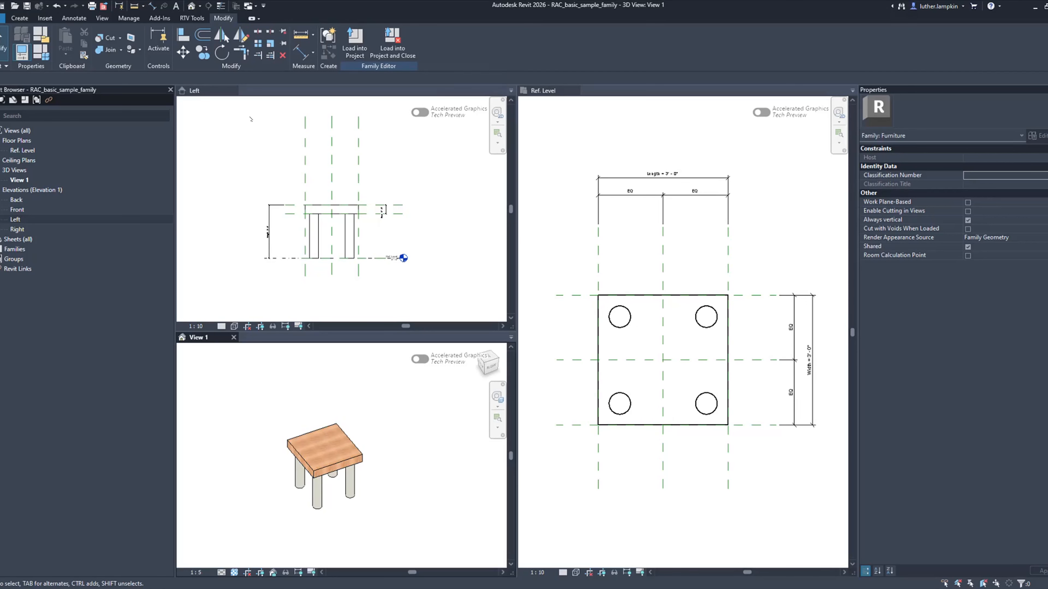
click(236, 134)
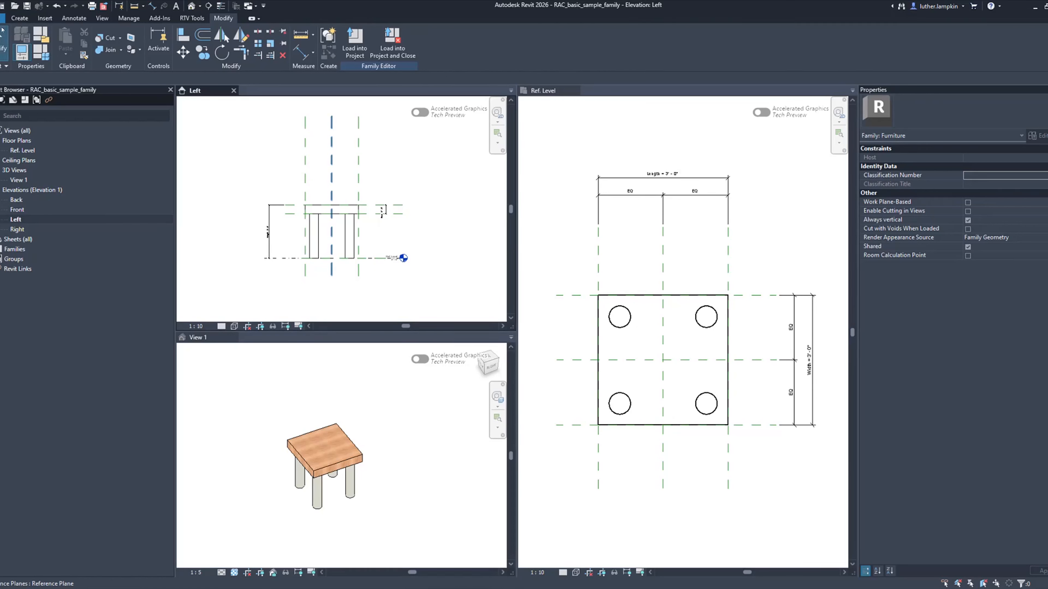
click(2, 19)
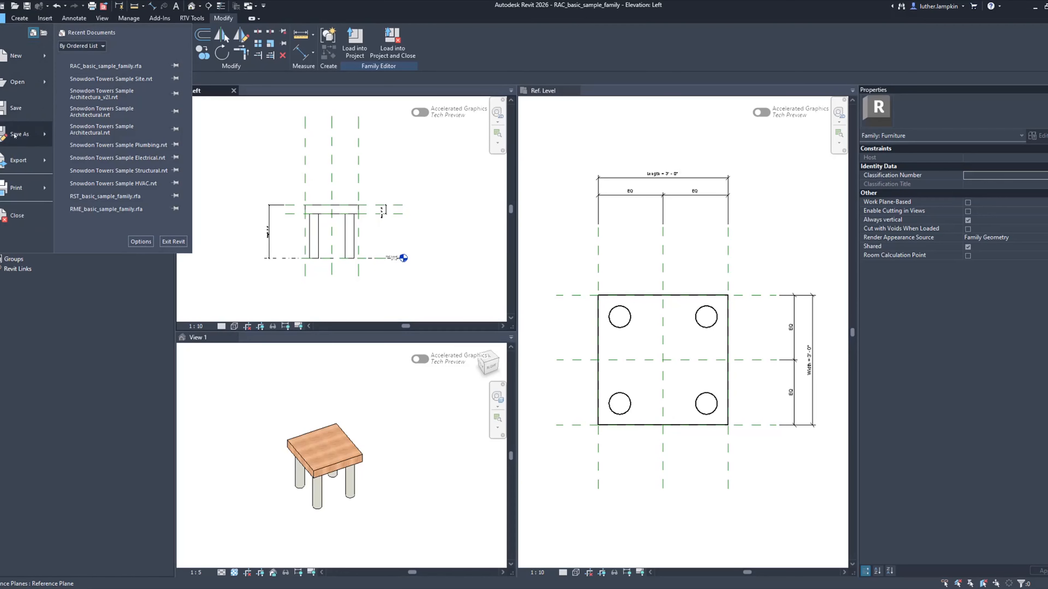
mouse_move(15, 136)
click(99, 135)
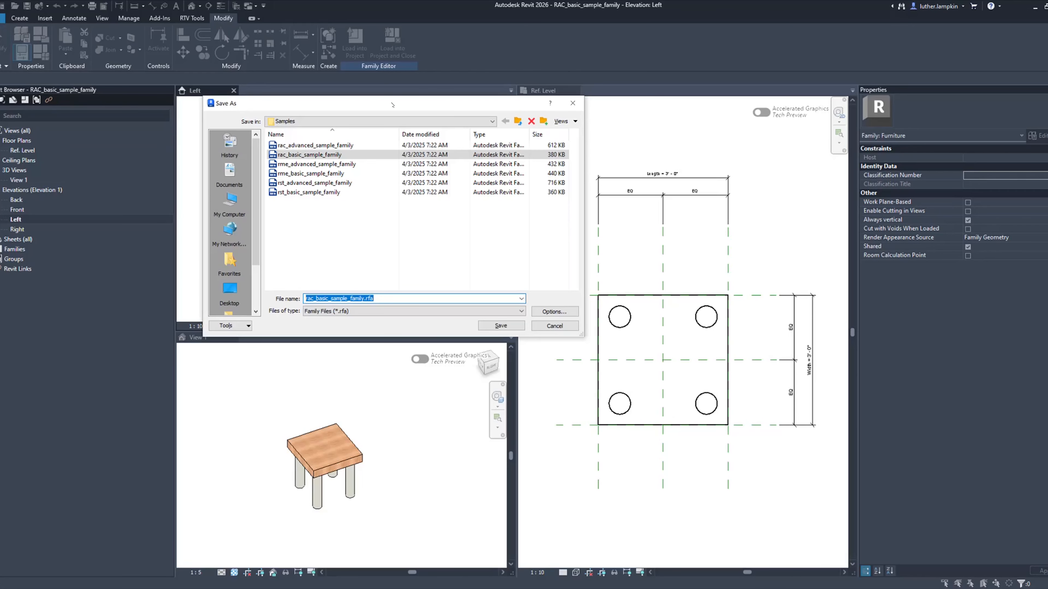
drag(392, 105, 374, 104)
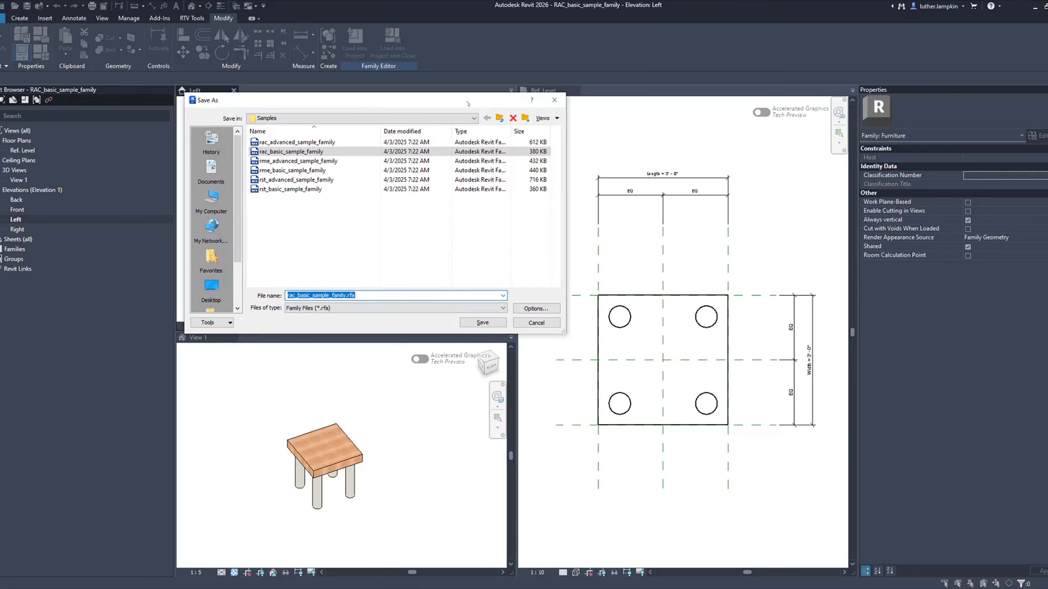
click(437, 118)
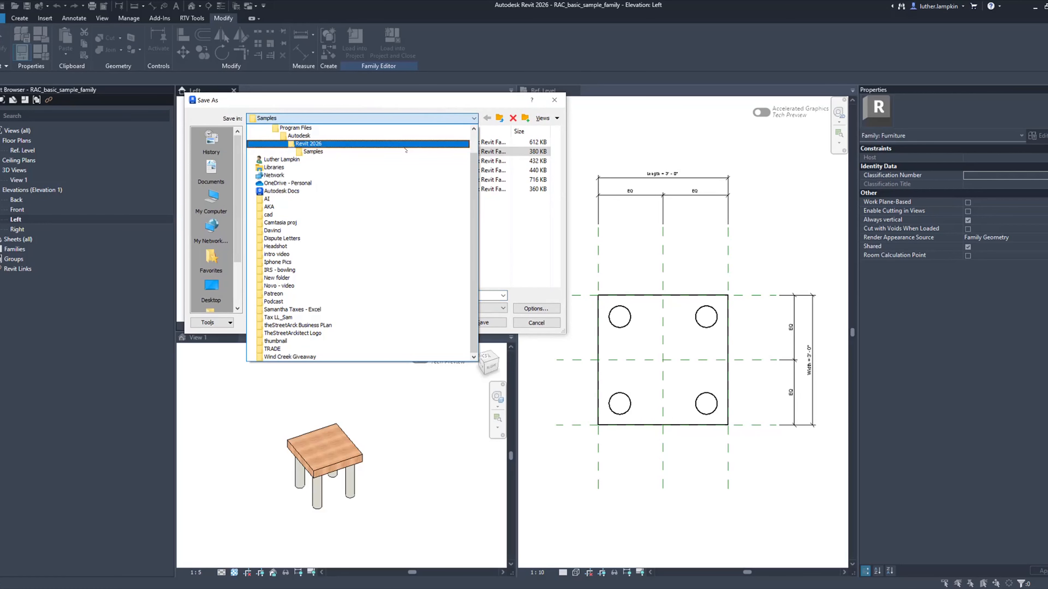
click(343, 166)
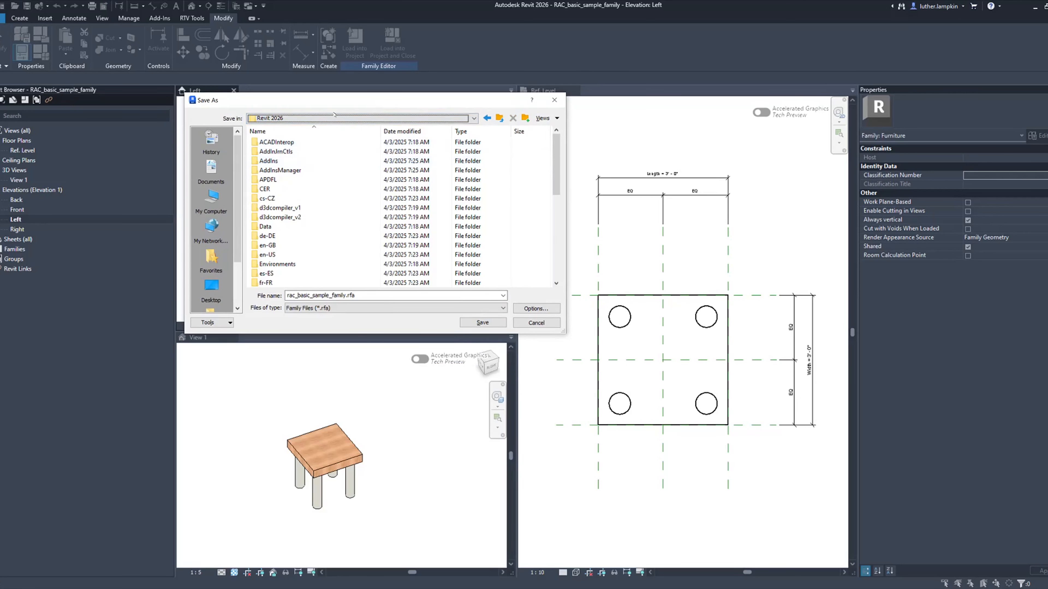
drag(338, 102, 342, 101)
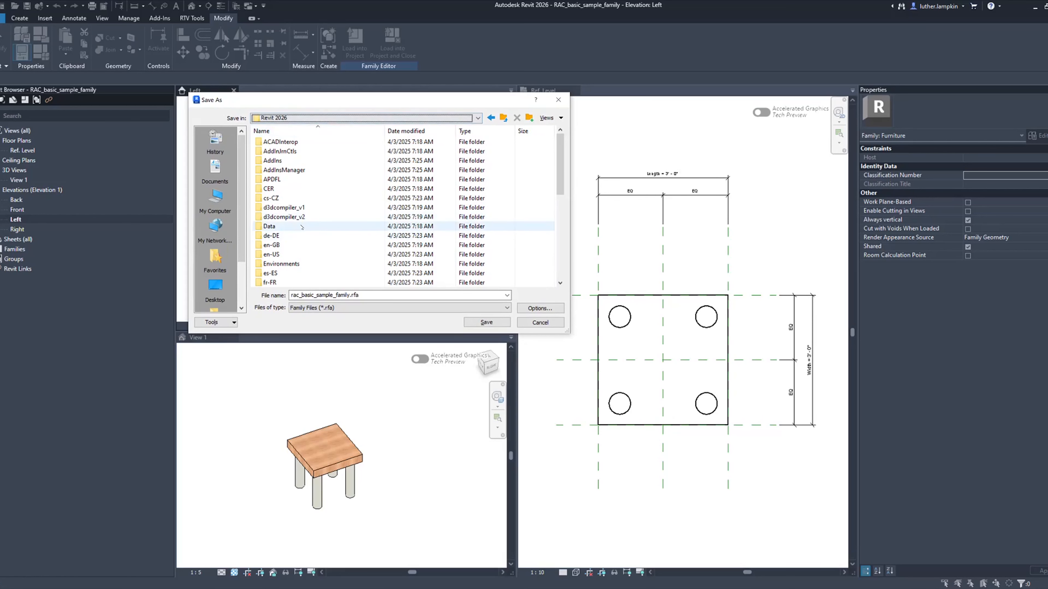
scroll(302, 222, down, 1)
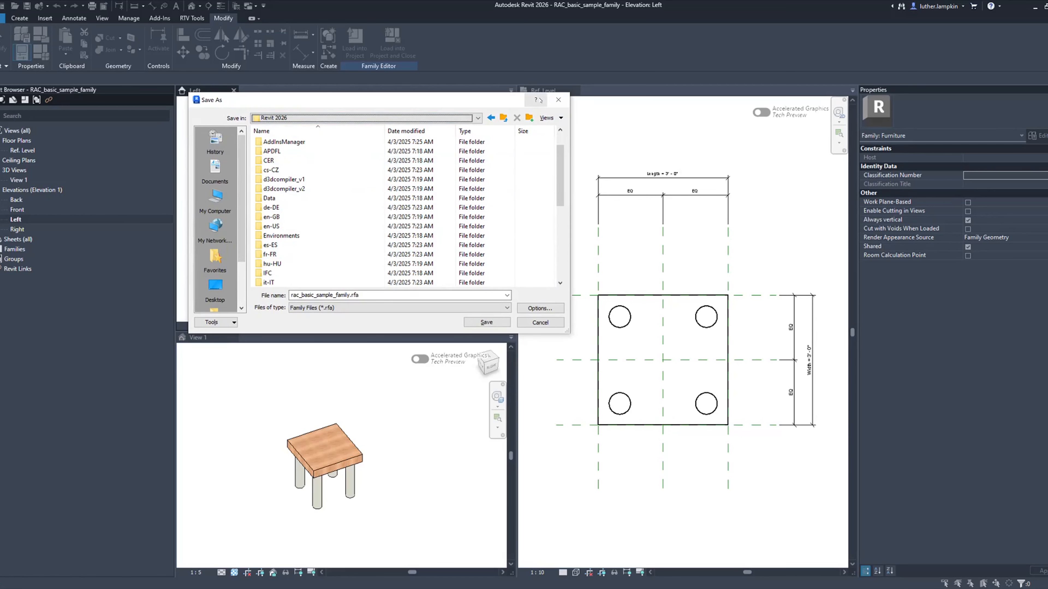
click(559, 101)
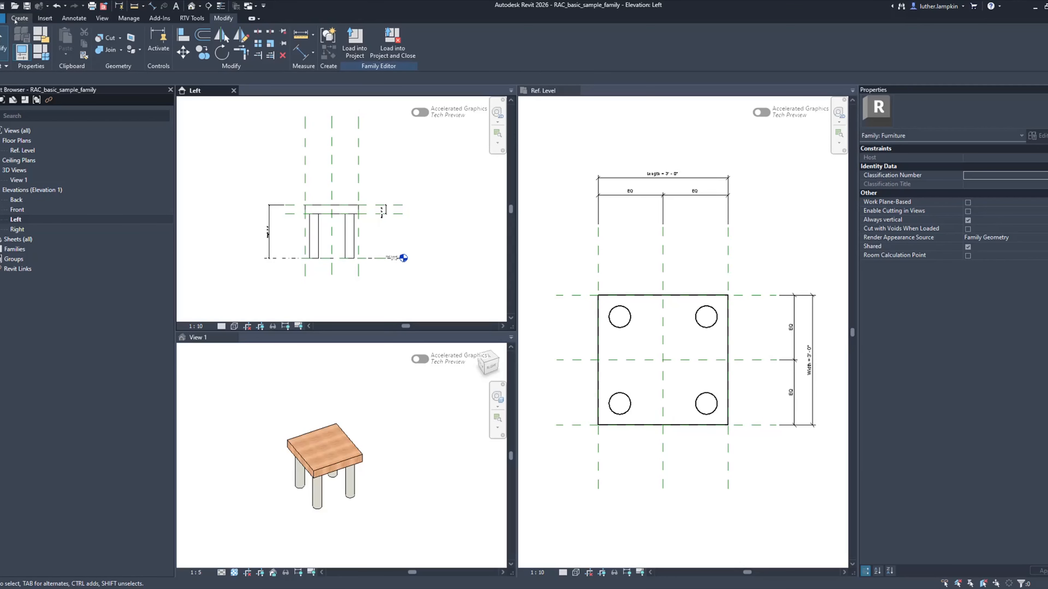
Step: Open the Snowdon Towers Sample Architectural project and display its L1 floor plan
click(2, 18)
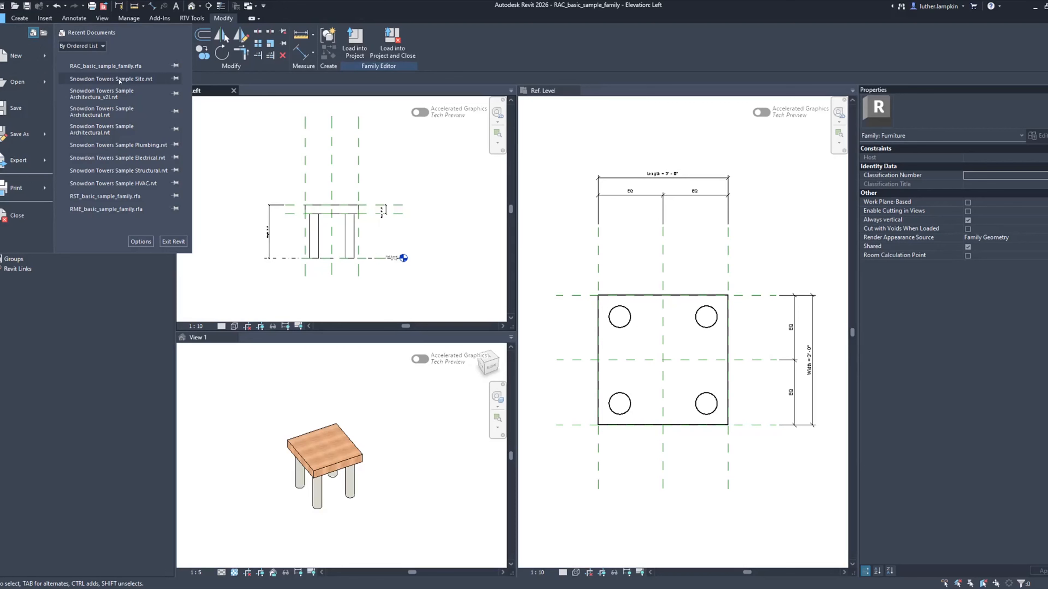
click(116, 119)
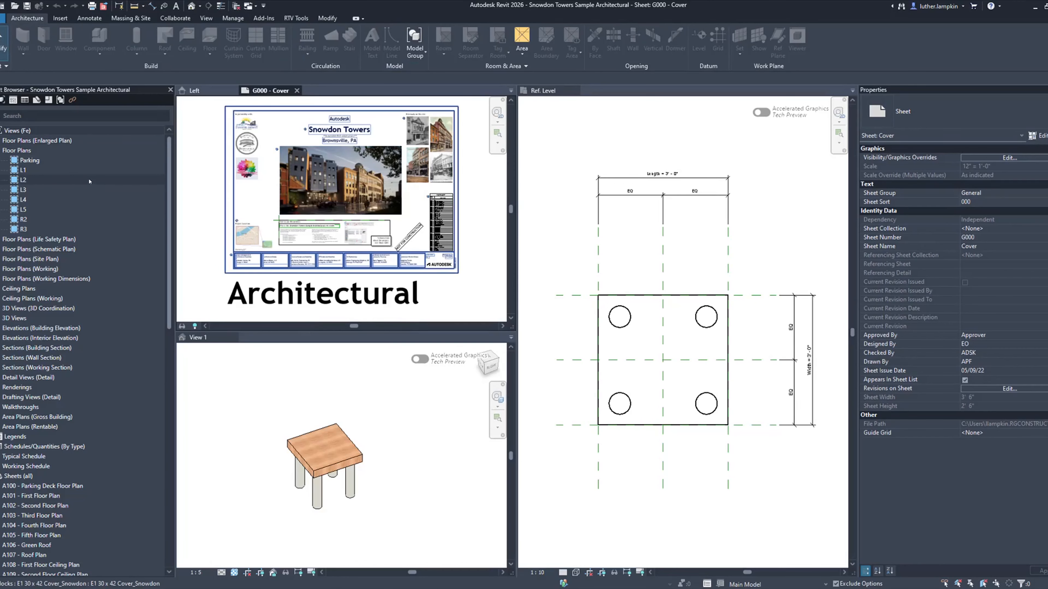
click(87, 170)
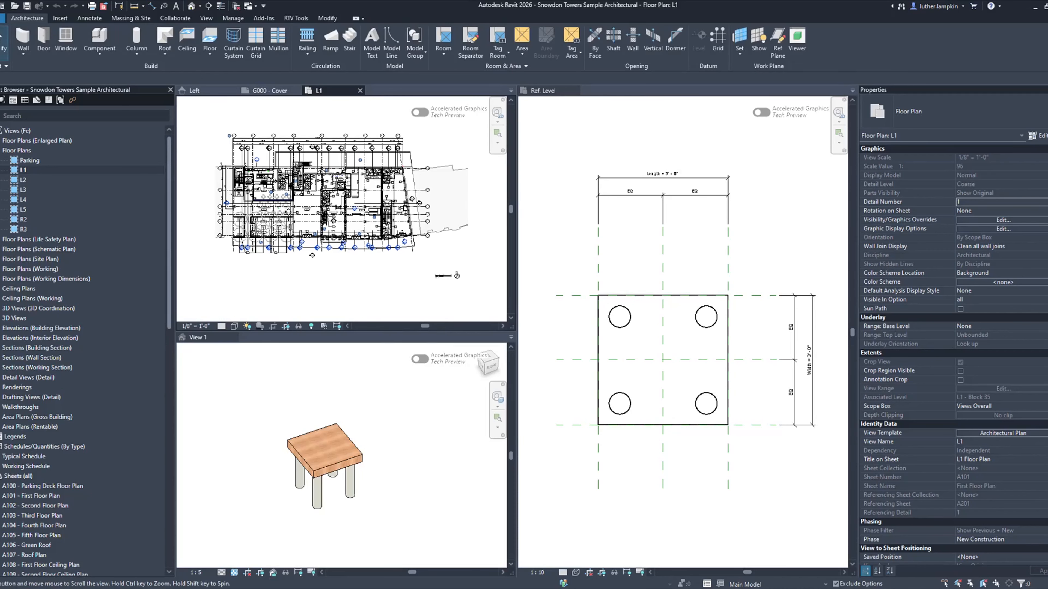
scroll(301, 195, up, 6)
scroll(302, 195, down, 6)
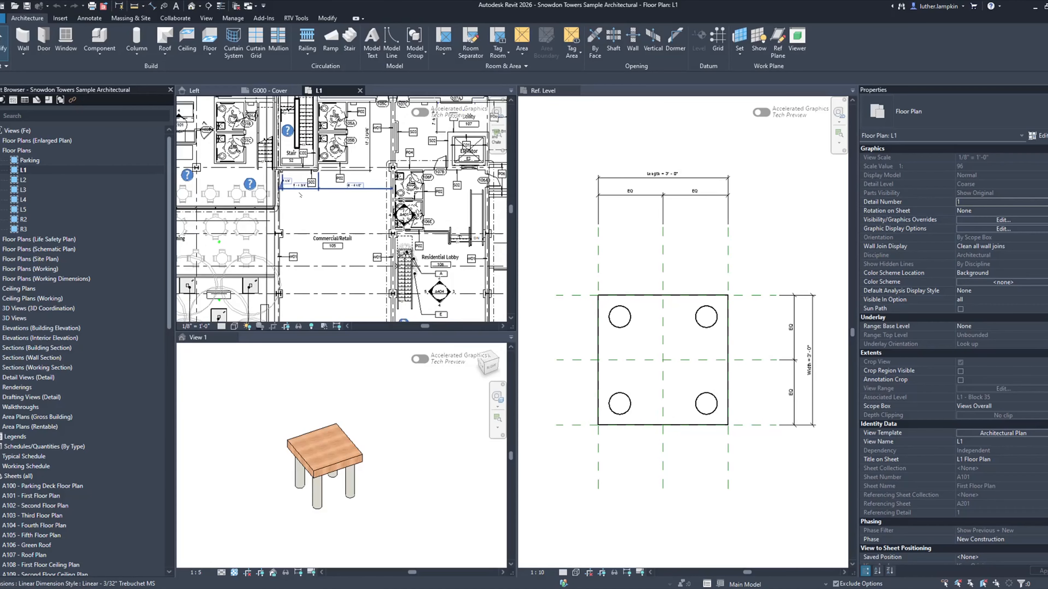
Step: Return to the table family and try to save it as a family file named Stool Furniture in the Samples folder
click(371, 401)
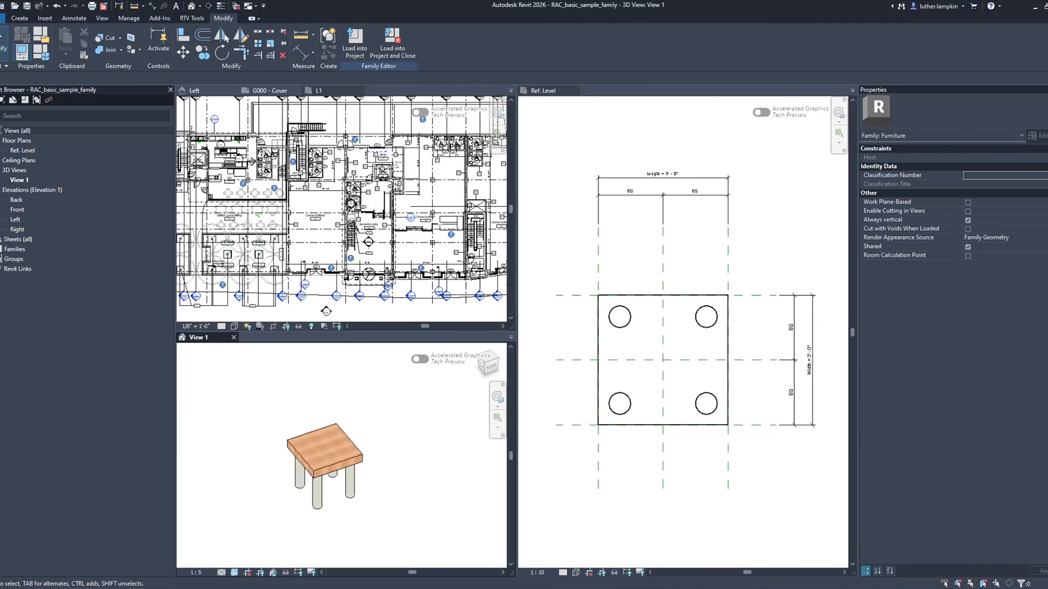
click(2, 18)
mouse_move(19, 134)
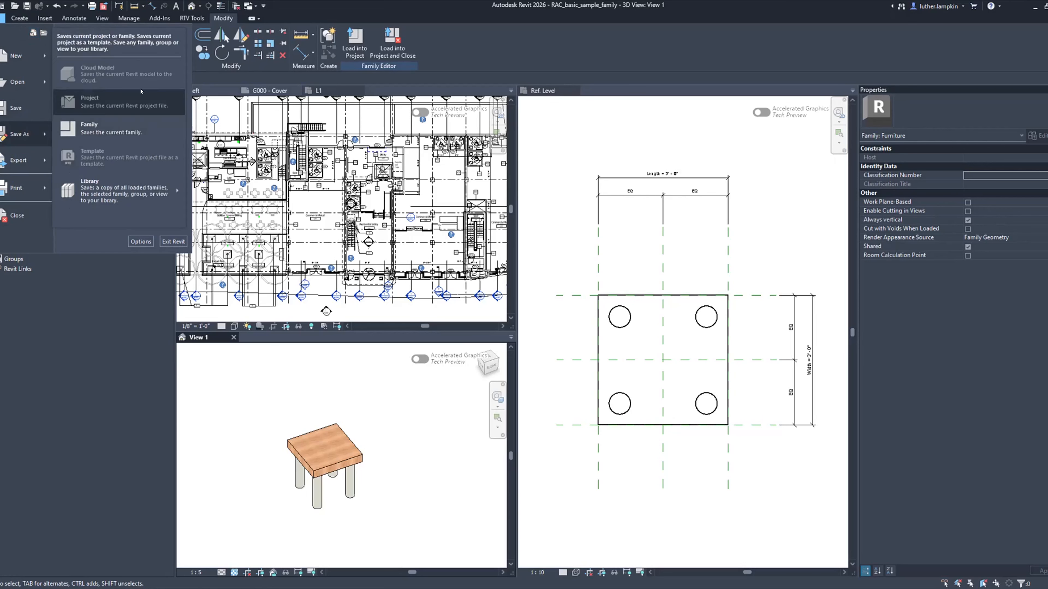
click(114, 133)
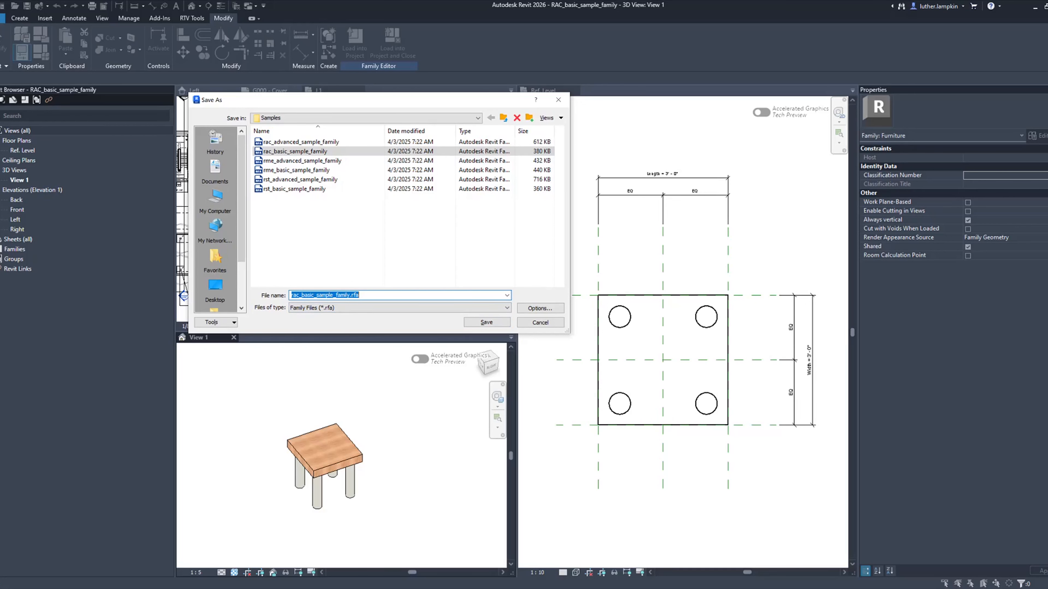
click(329, 295)
drag(346, 295, 275, 294)
text(Stool Furniture)
click(378, 259)
click(486, 322)
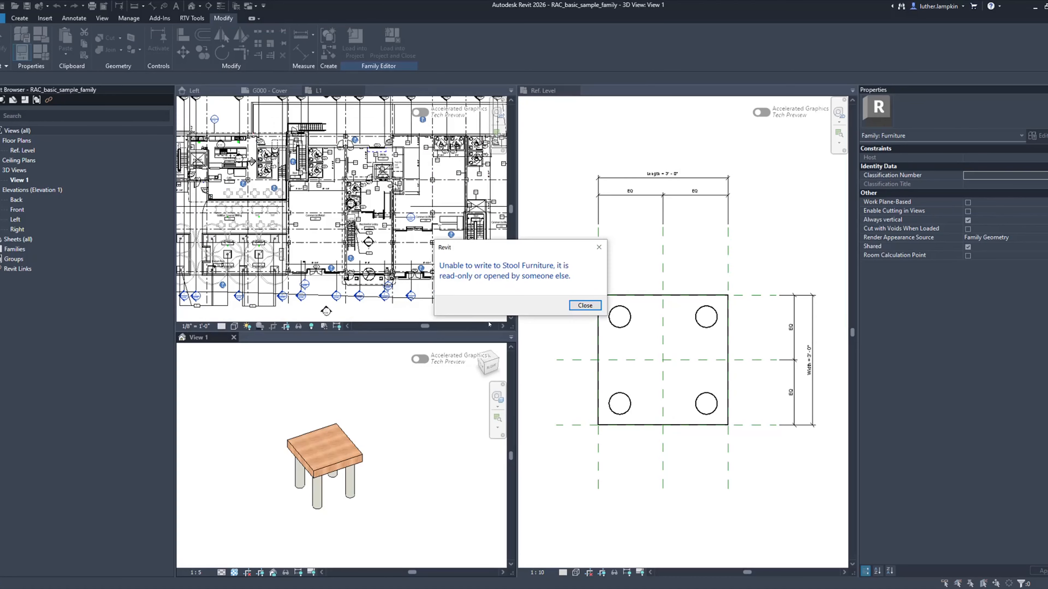
click(599, 247)
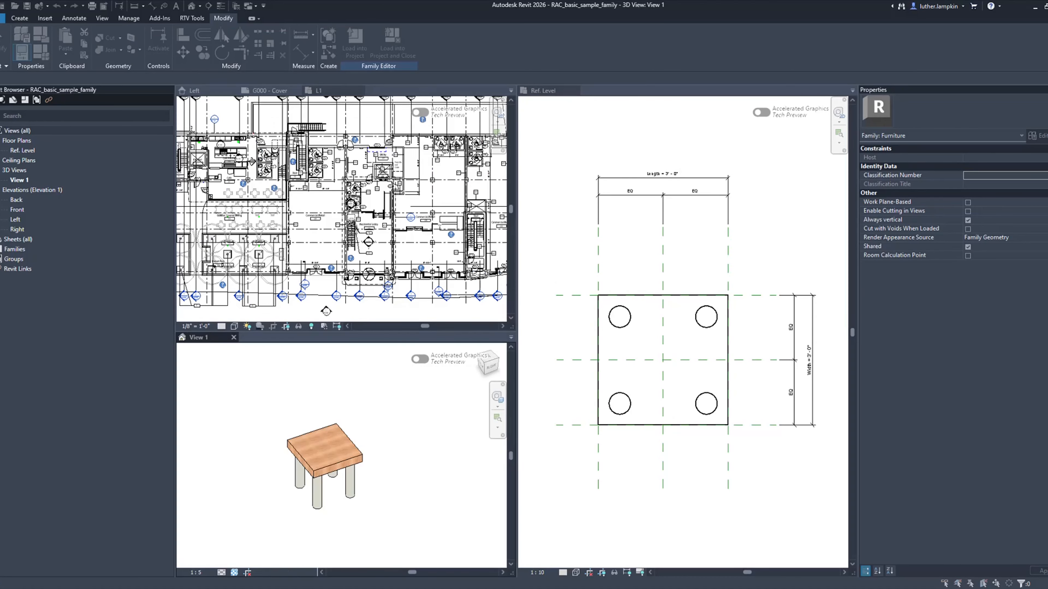
click(598, 251)
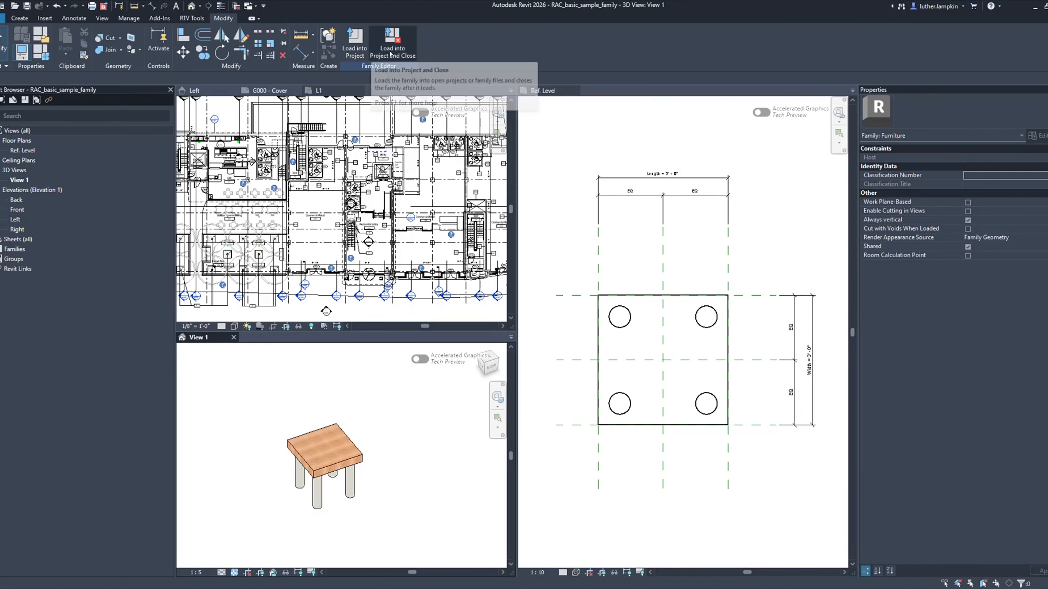
Step: Load the table family into the Snowdon Towers project and place one 3x3 instance on the L1 plan, above the stairs near 106E
click(358, 55)
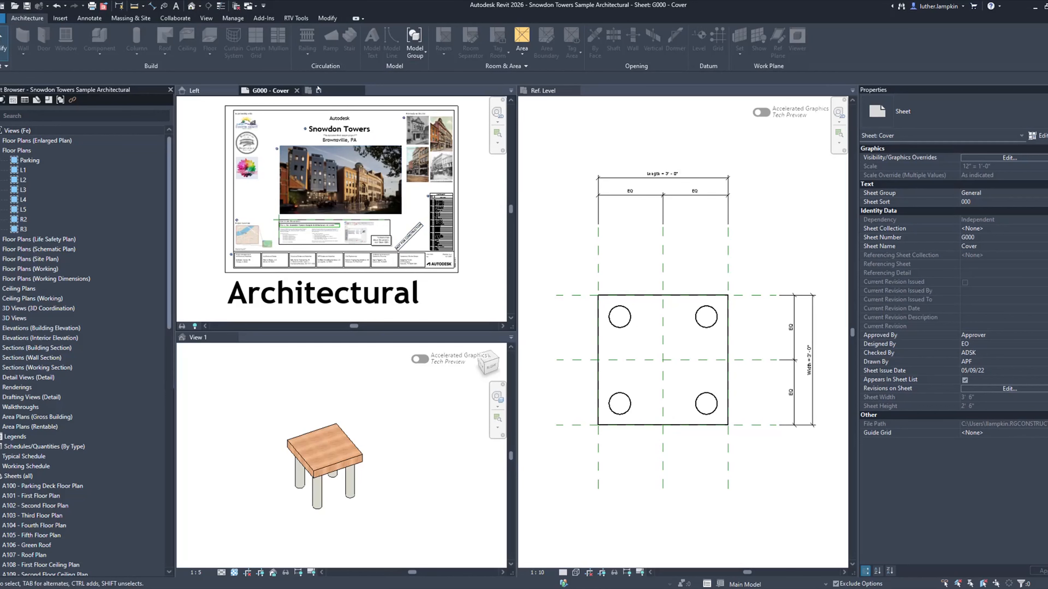
click(317, 90)
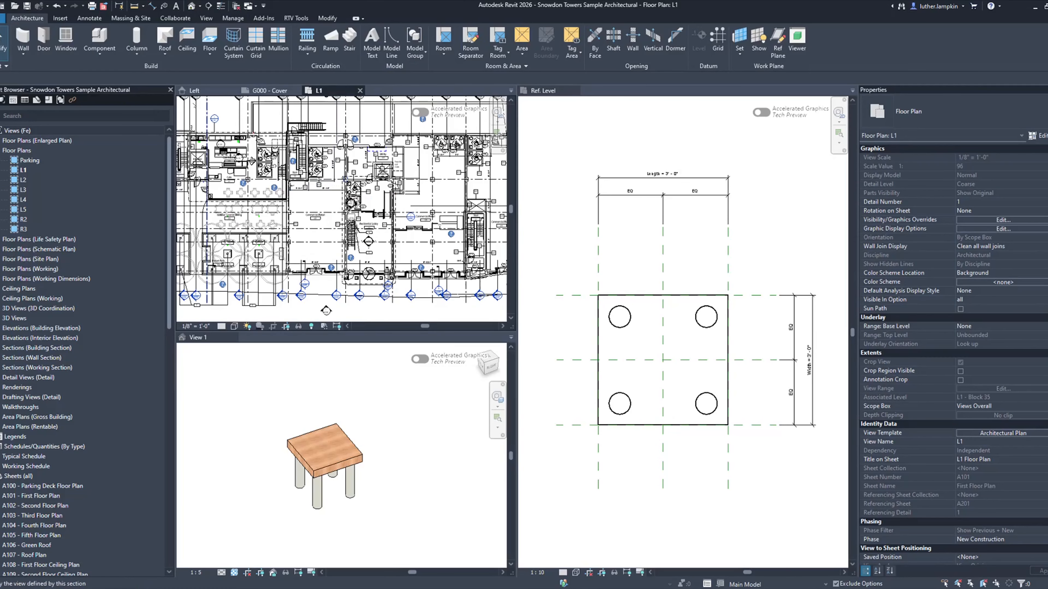
click(105, 56)
click(123, 71)
scroll(301, 197, up, 8)
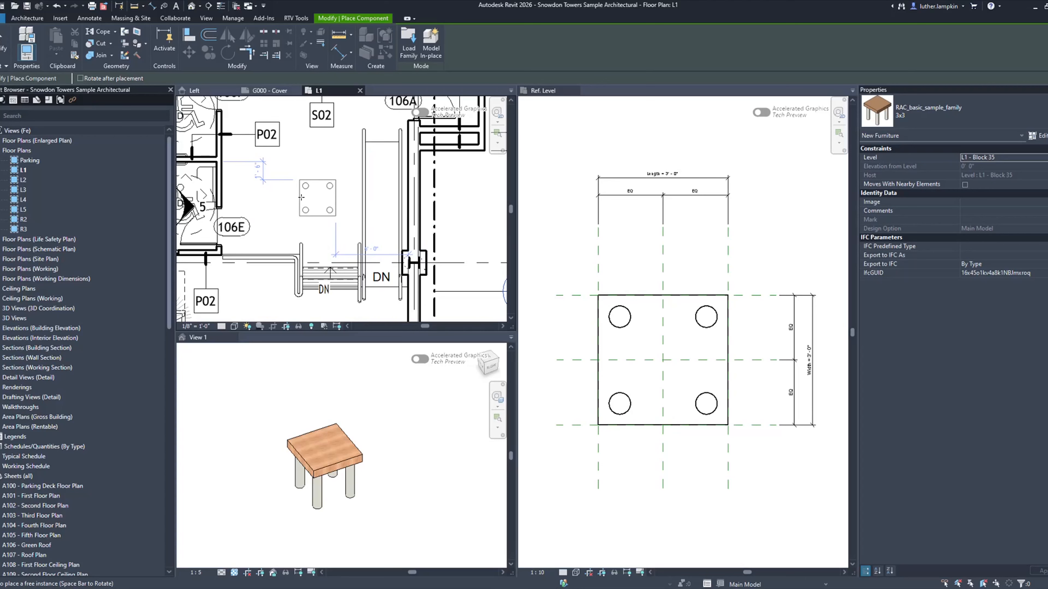
click(301, 197)
key(Escape)
key(Escape)
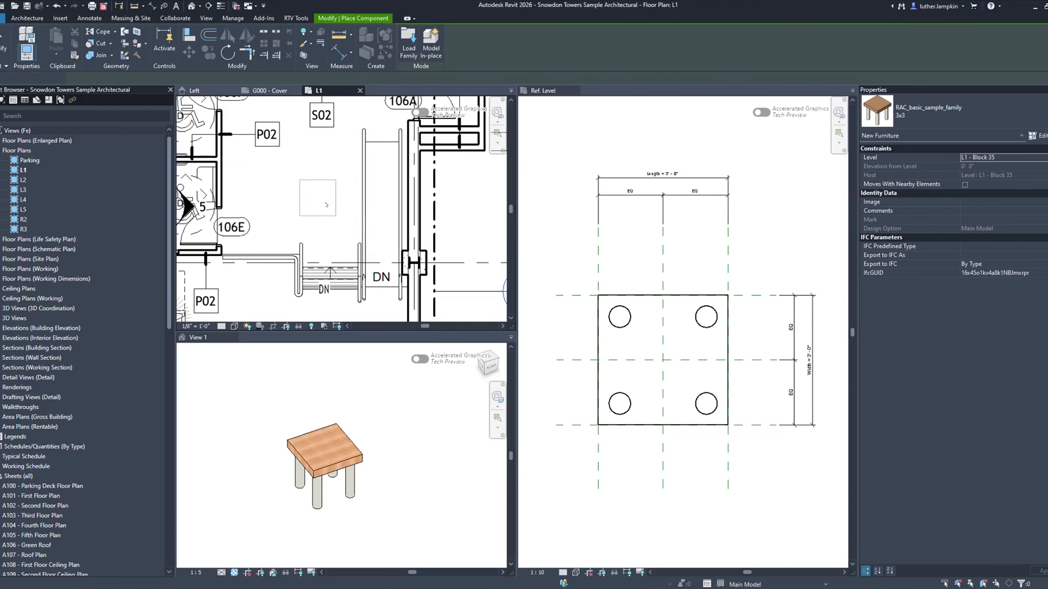
Step: Switch the placed table's type to 5x5, to 6x6, and back to 3x3
click(328, 209)
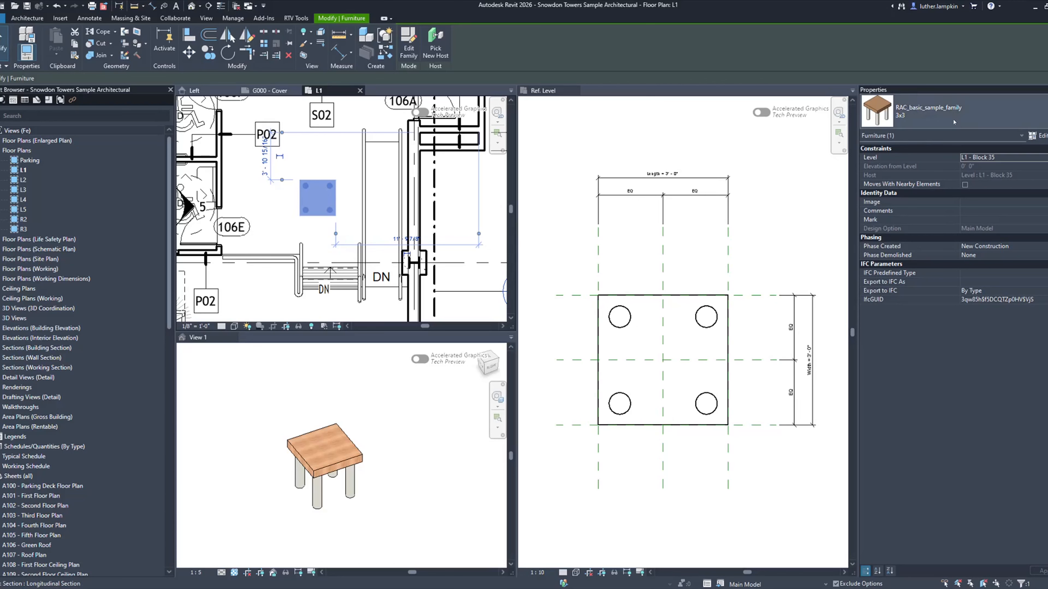
click(947, 117)
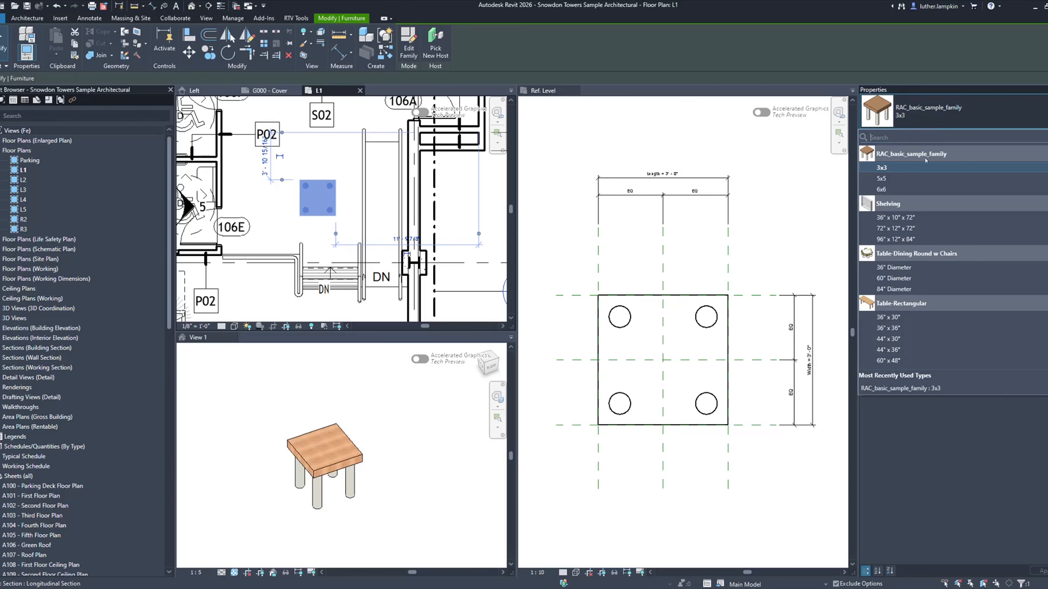
click(887, 179)
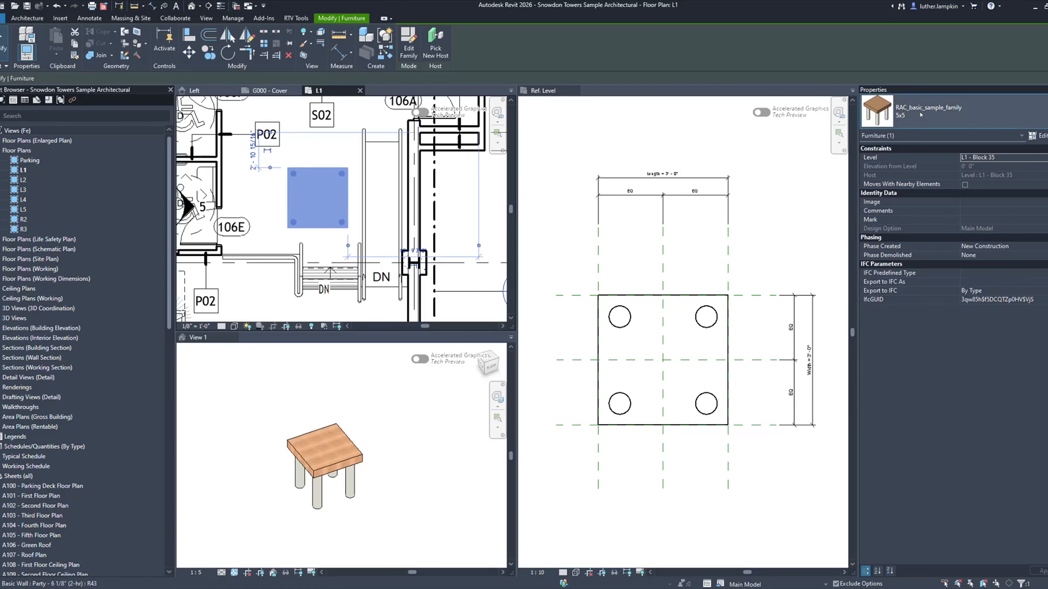
click(921, 114)
click(887, 188)
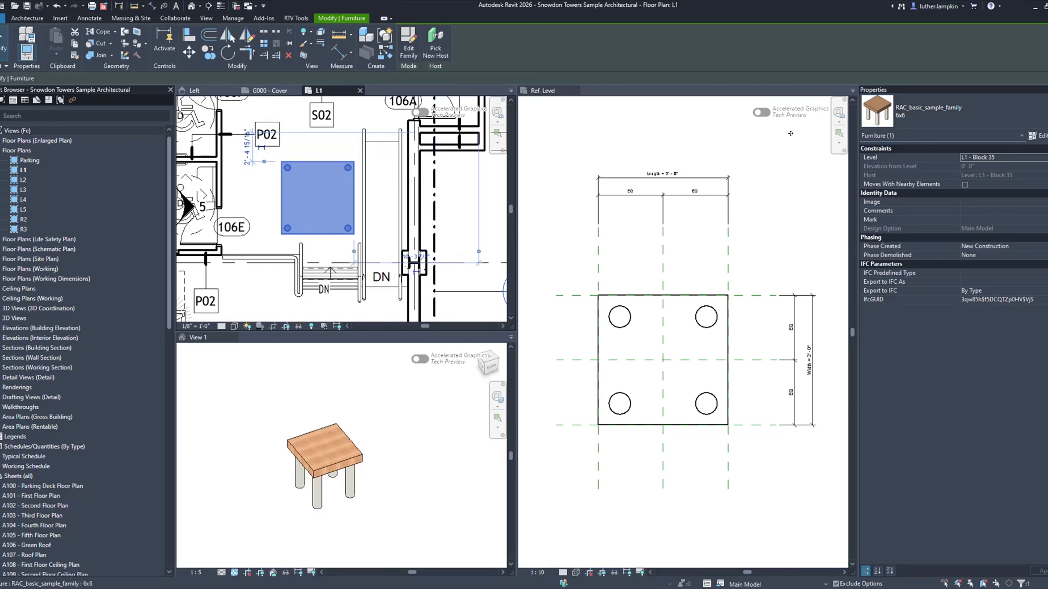
click(929, 114)
scroll(909, 210, up, 2)
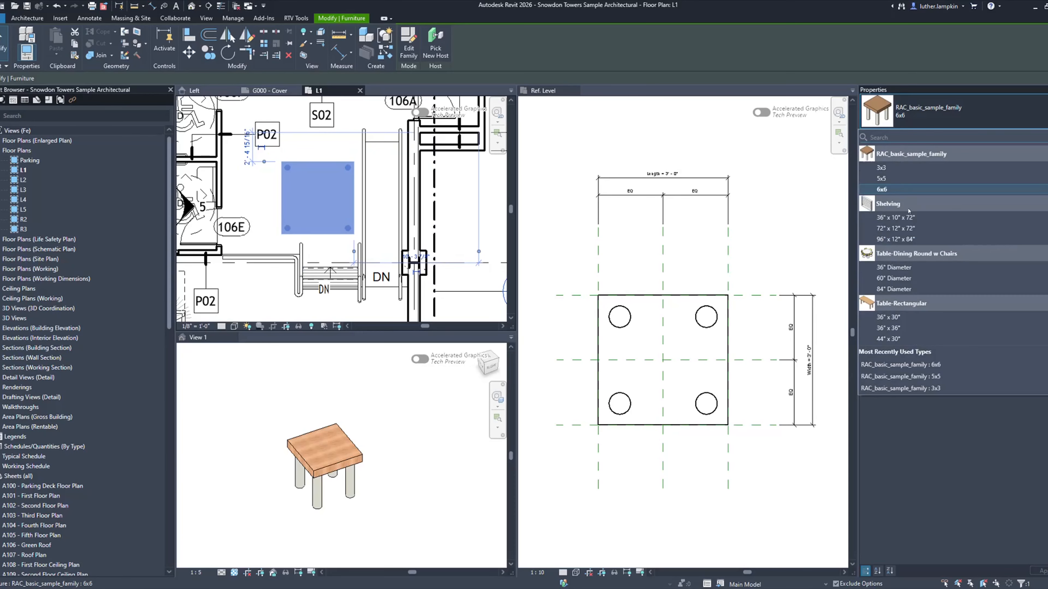
scroll(908, 210, up, 1)
click(909, 209)
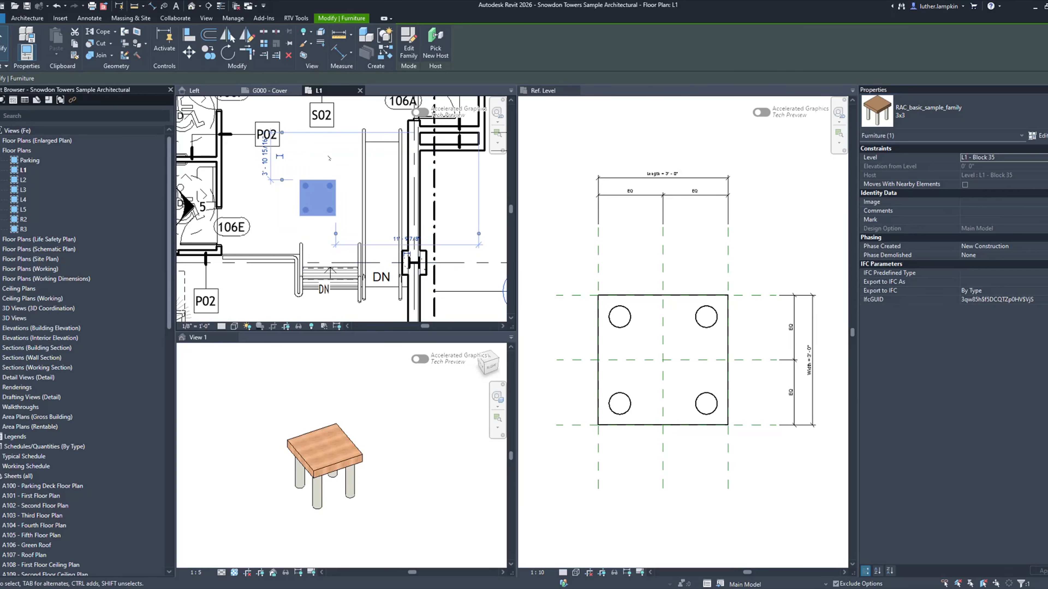
Step: Select the placed 3x3 table and show it in a 3D view cropped around it
click(328, 158)
click(322, 182)
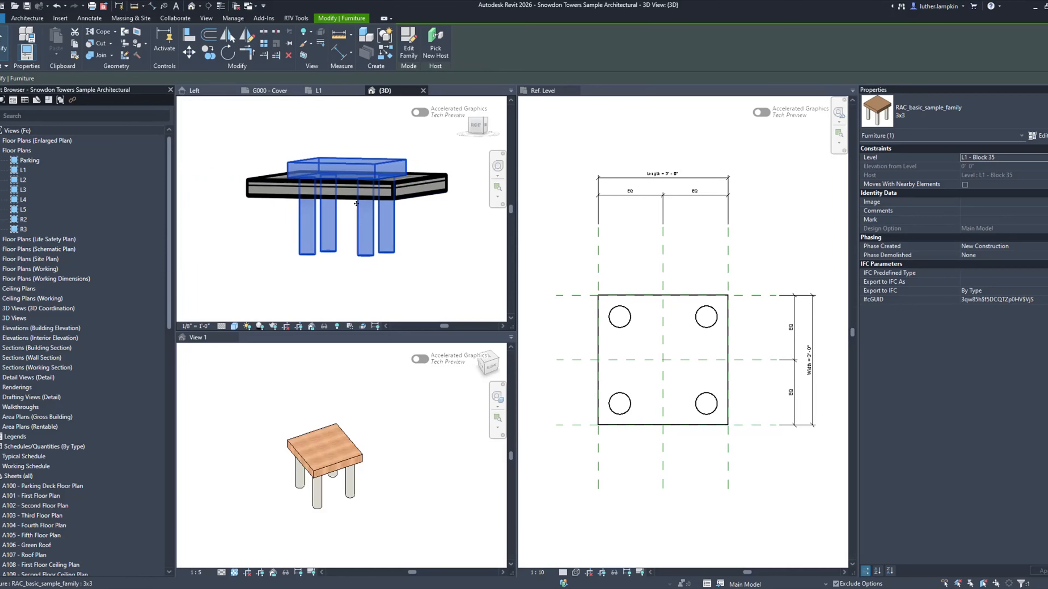
Step: Check the level of the floor beneath the placed table and set the table's level to L1 - Block 37
shift+middle_drag(356, 203, 389, 190)
key(Escape)
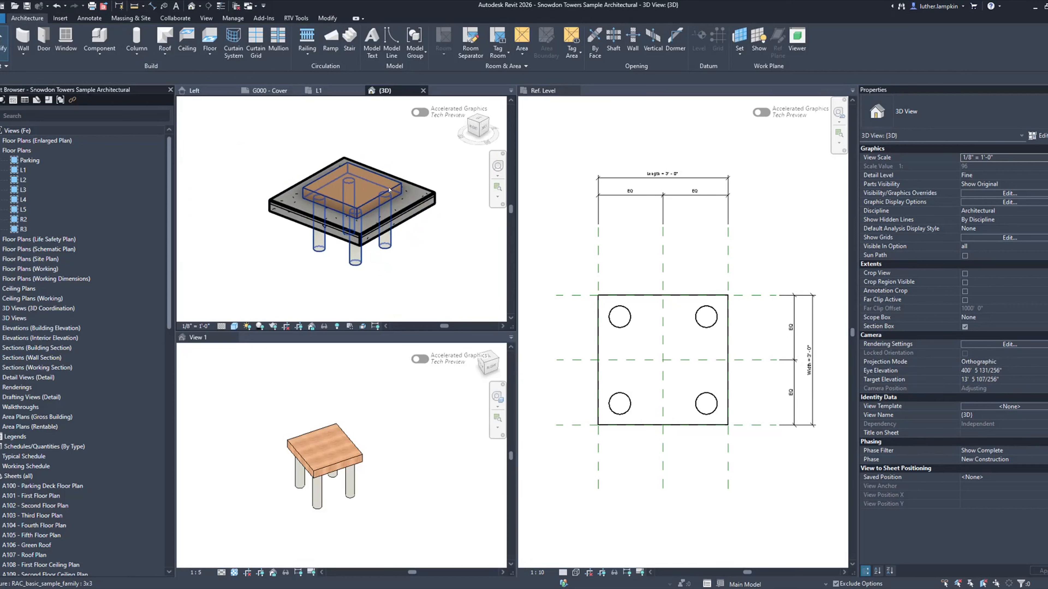
click(385, 196)
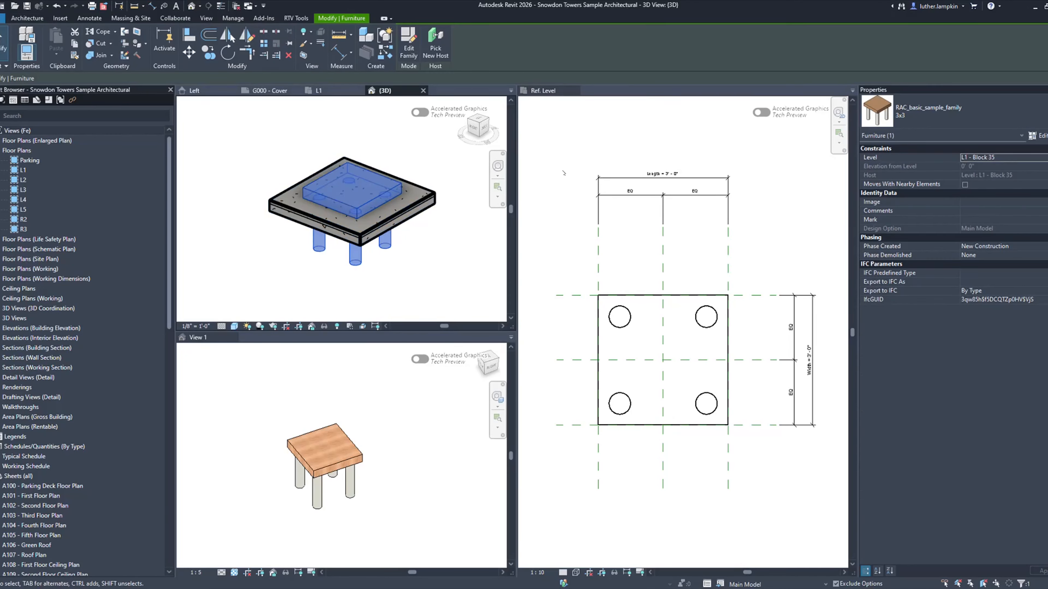
click(446, 232)
click(421, 205)
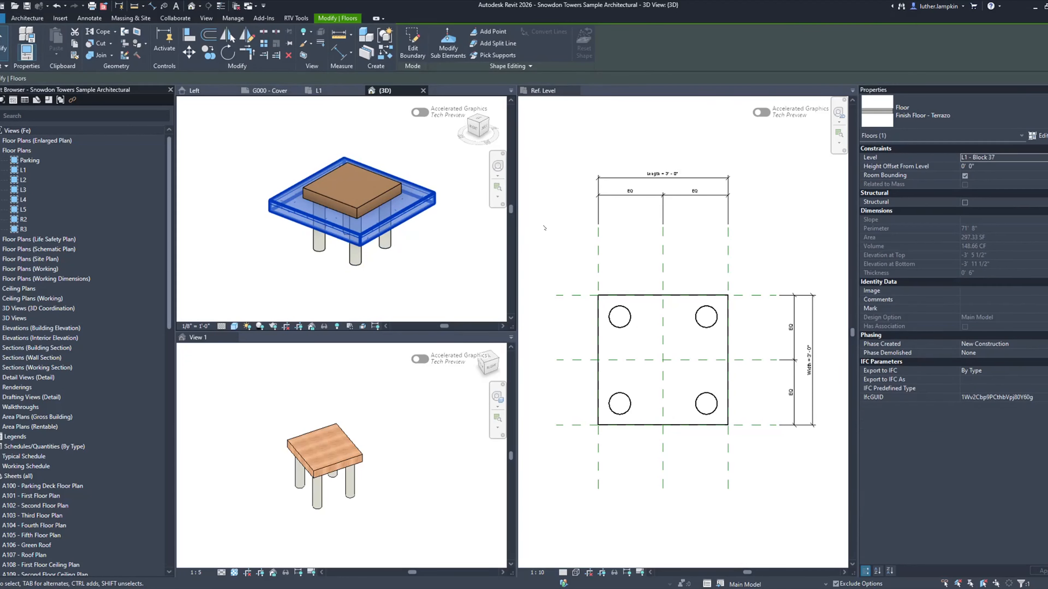
click(396, 202)
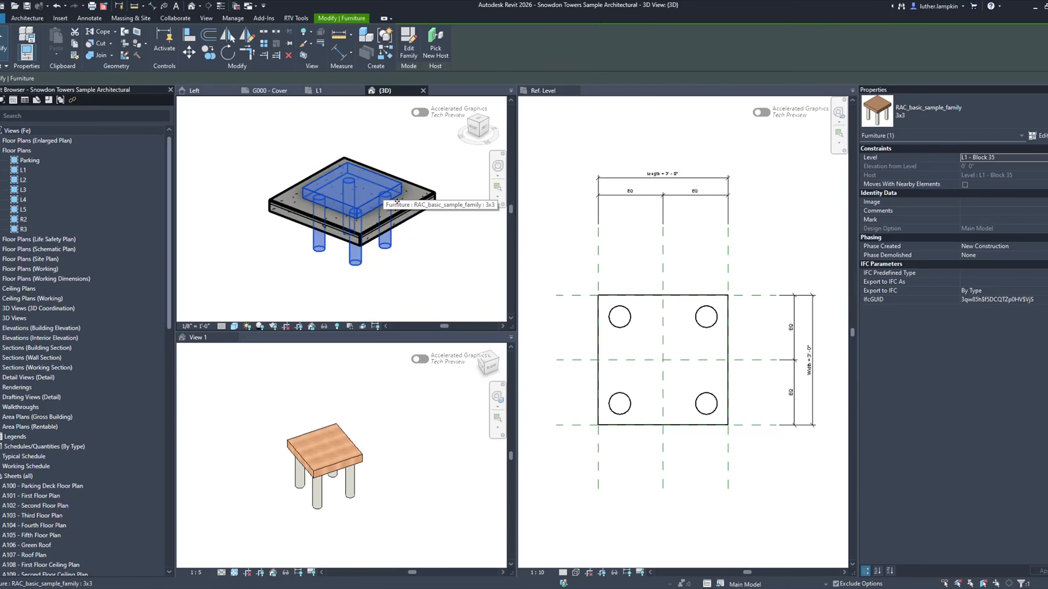
click(1010, 158)
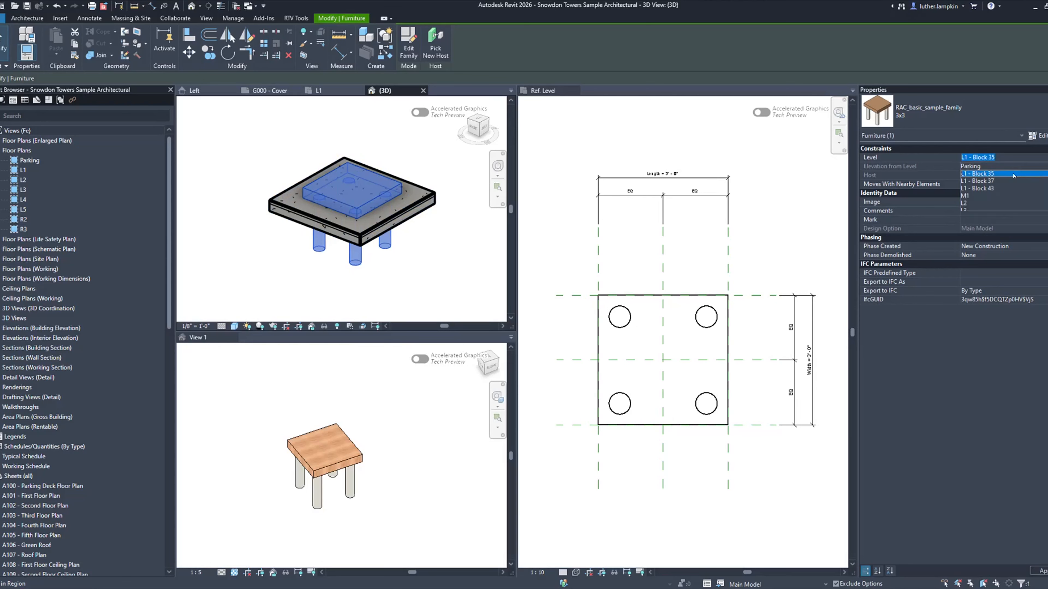
click(985, 184)
key(Escape)
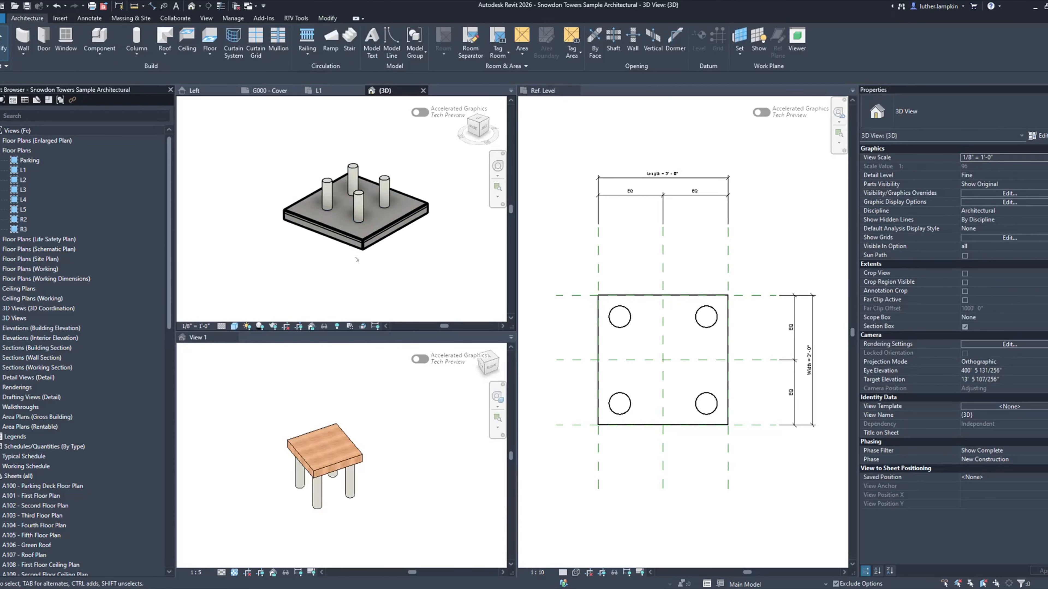
Step: Reveal the hidden section box, raise its upper face above the tabletop, and turn off the display of hidden elements
scroll(366, 250, down, 4)
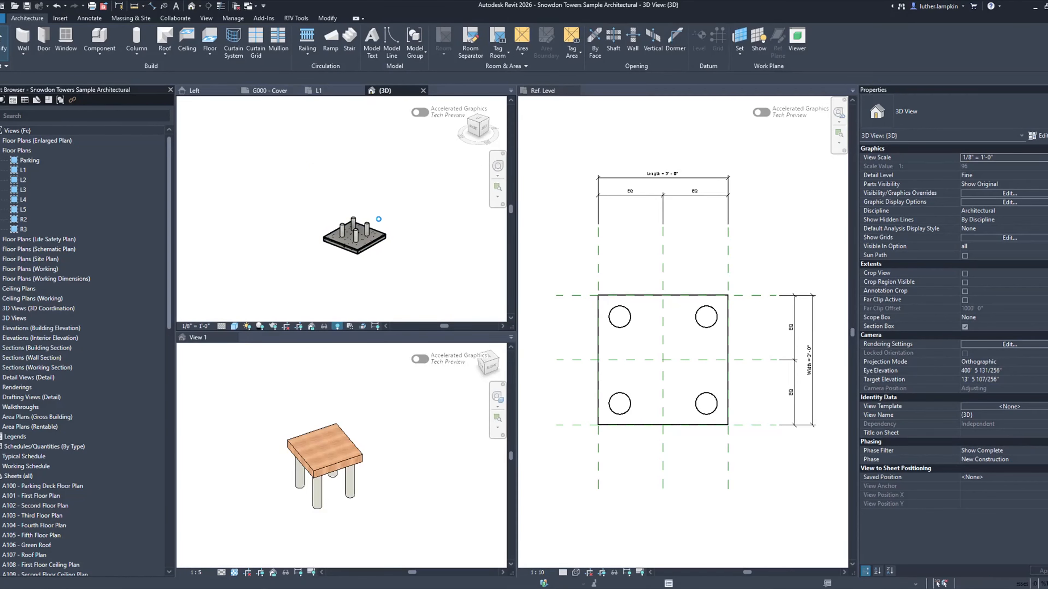
scroll(380, 222, up, 3)
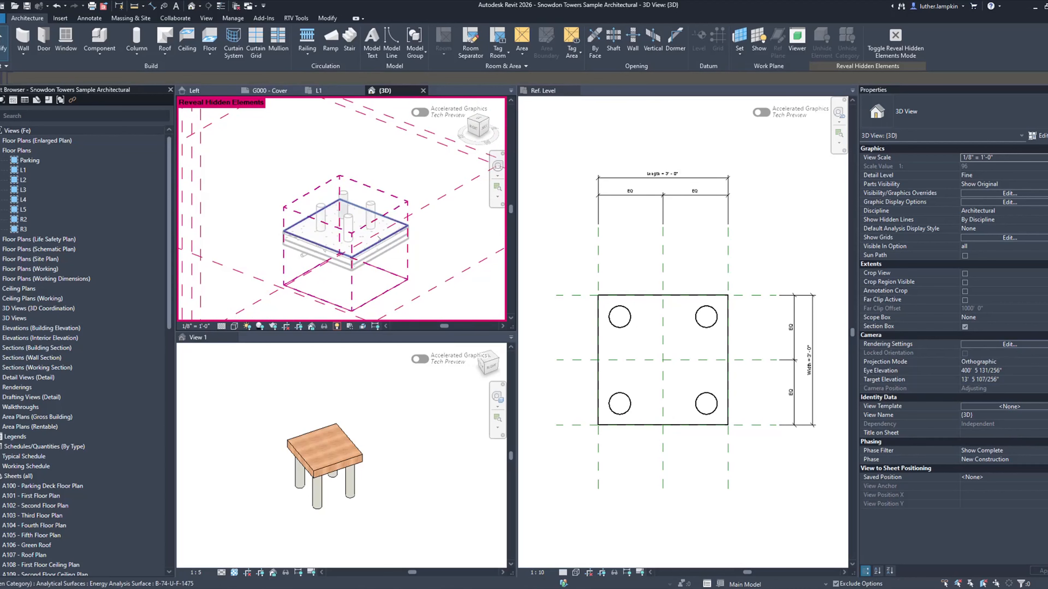
click(347, 213)
drag(345, 206, 386, 199)
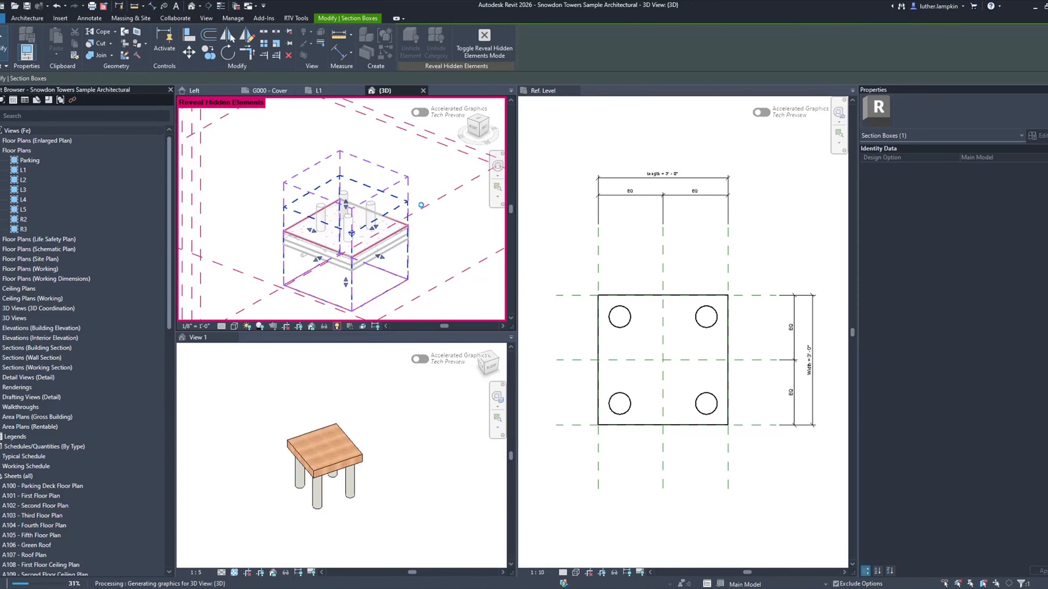
click(395, 163)
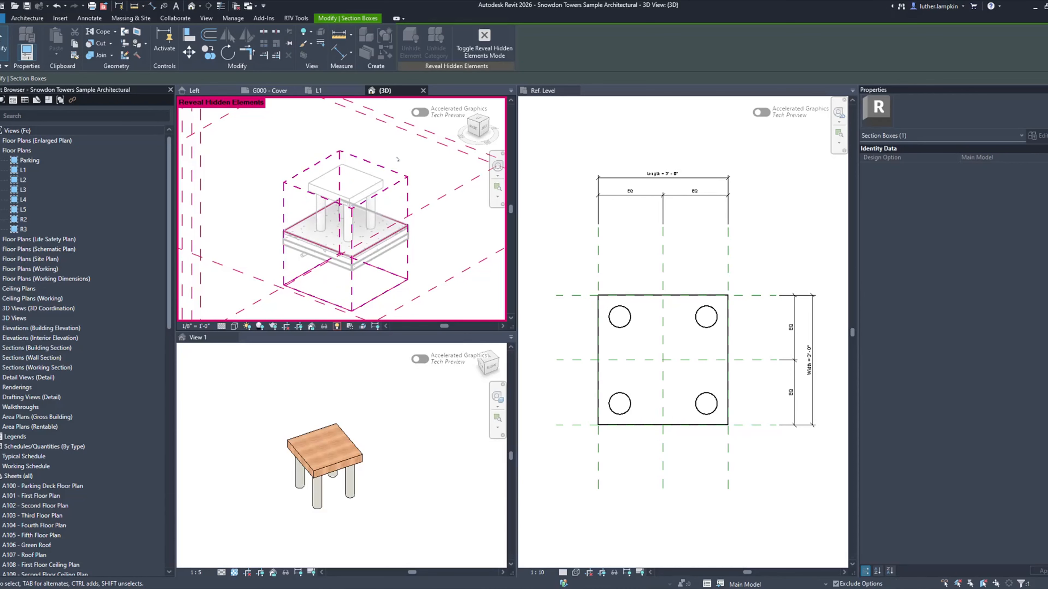
click(337, 326)
click(375, 185)
scroll(398, 180, up, 2)
click(418, 180)
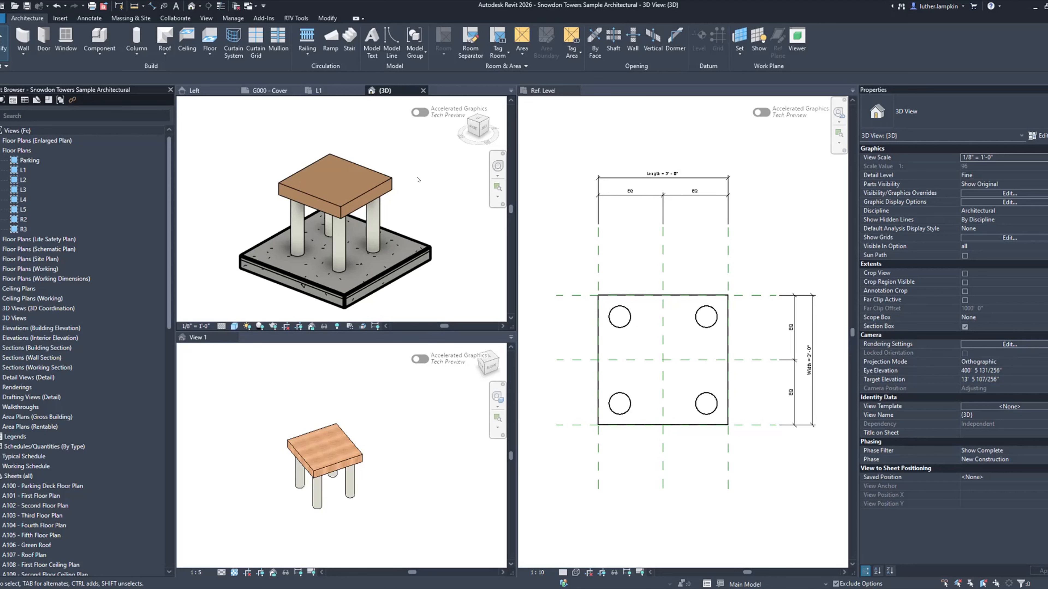
Step: Compare the placed table in the project's 3D view with the table in the family's 3D view
scroll(399, 176, down, 2)
click(384, 180)
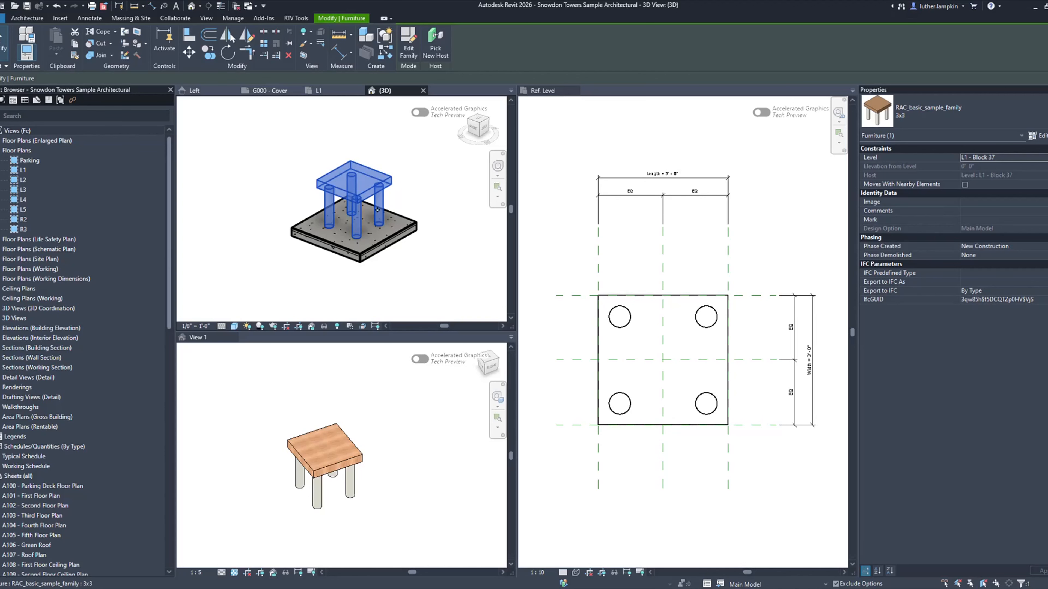
click(357, 394)
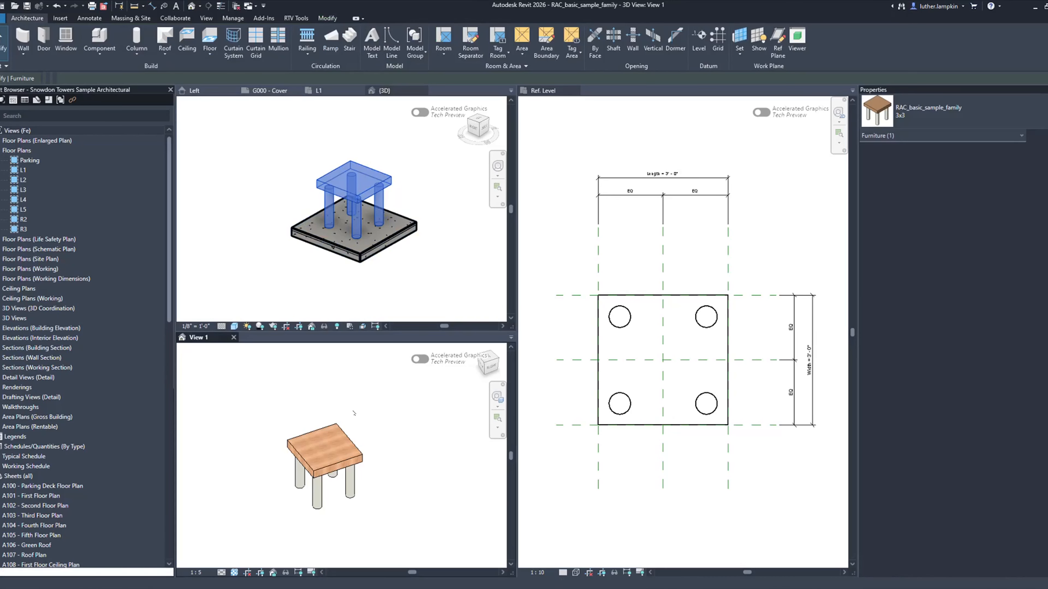
scroll(353, 411, down, 1)
click(352, 440)
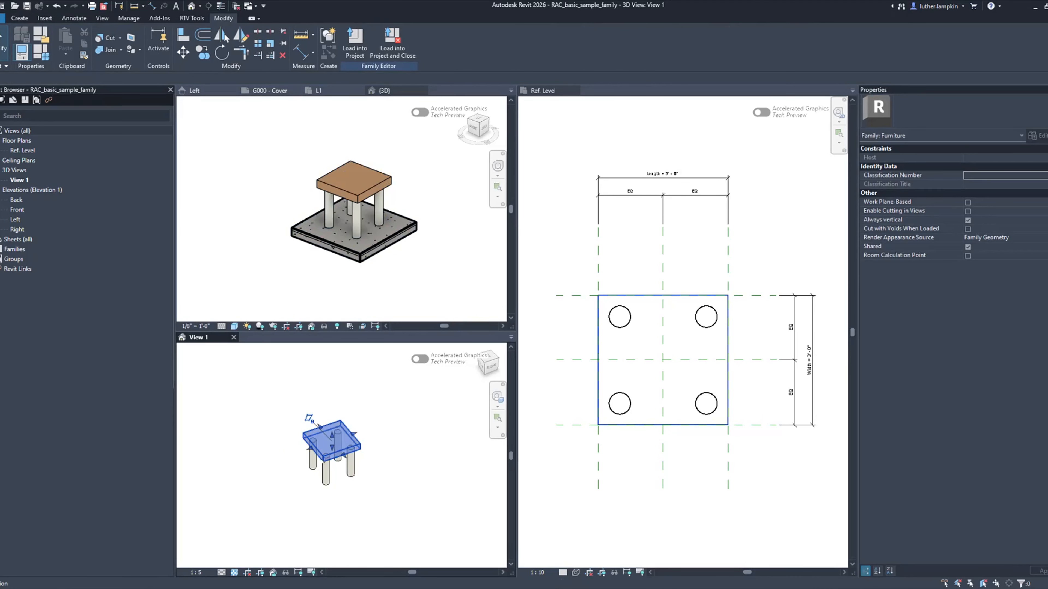
click(384, 440)
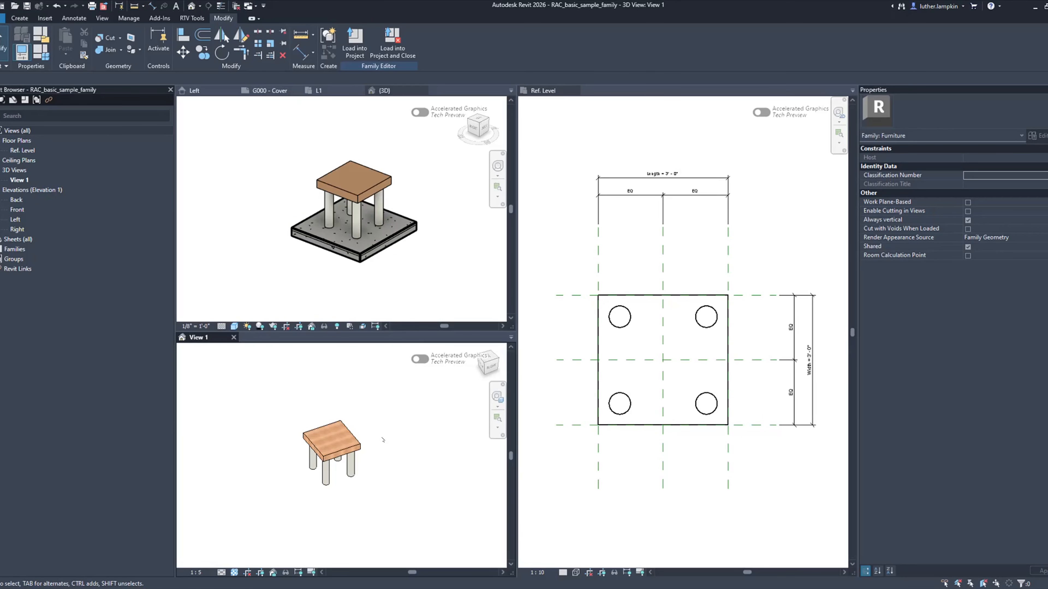
click(364, 233)
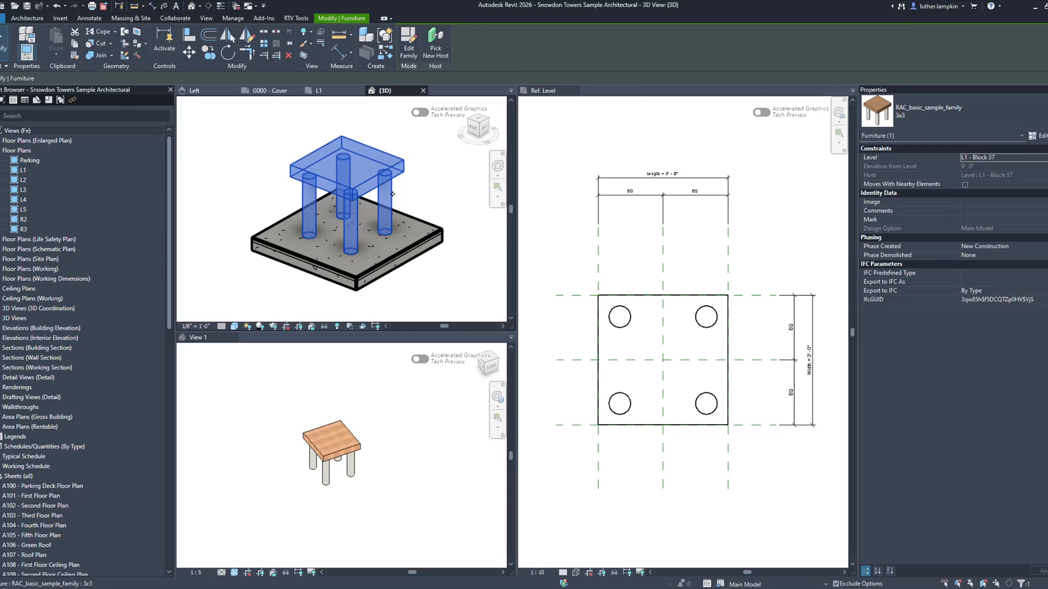
scroll(416, 205, down, 2)
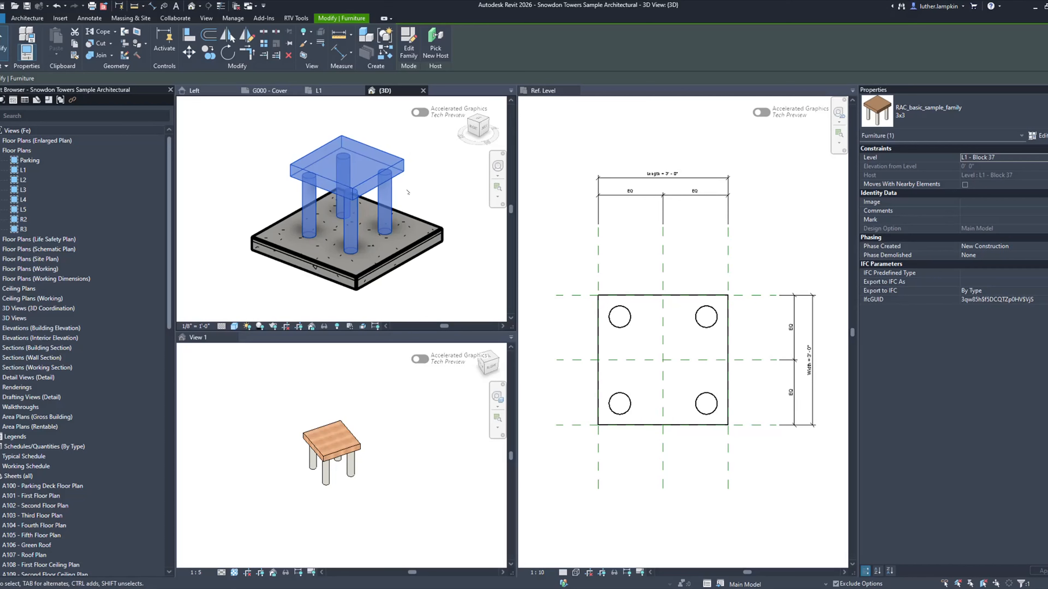
middle_drag(418, 205, 421, 214)
click(434, 190)
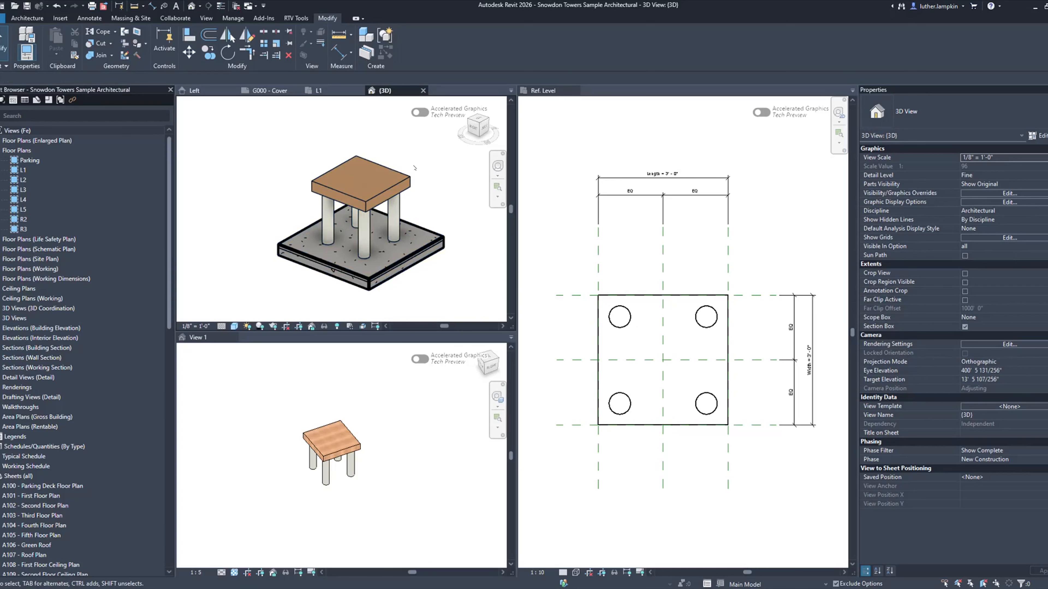
Step: Try the Realistic visual style in the project's 3D view and inspect the table's materials up close
scroll(413, 174, down, 2)
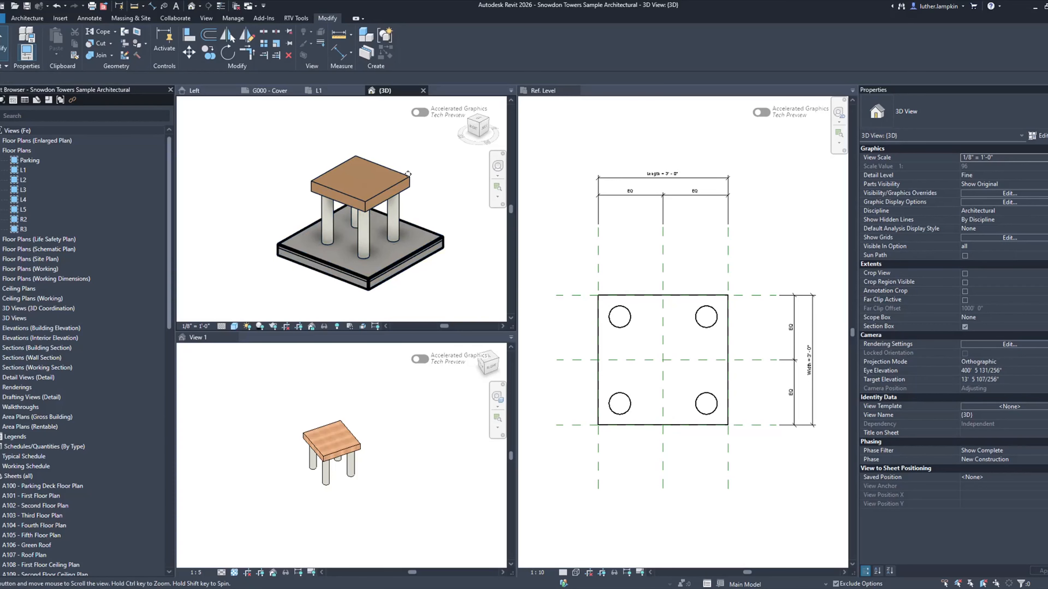
click(235, 326)
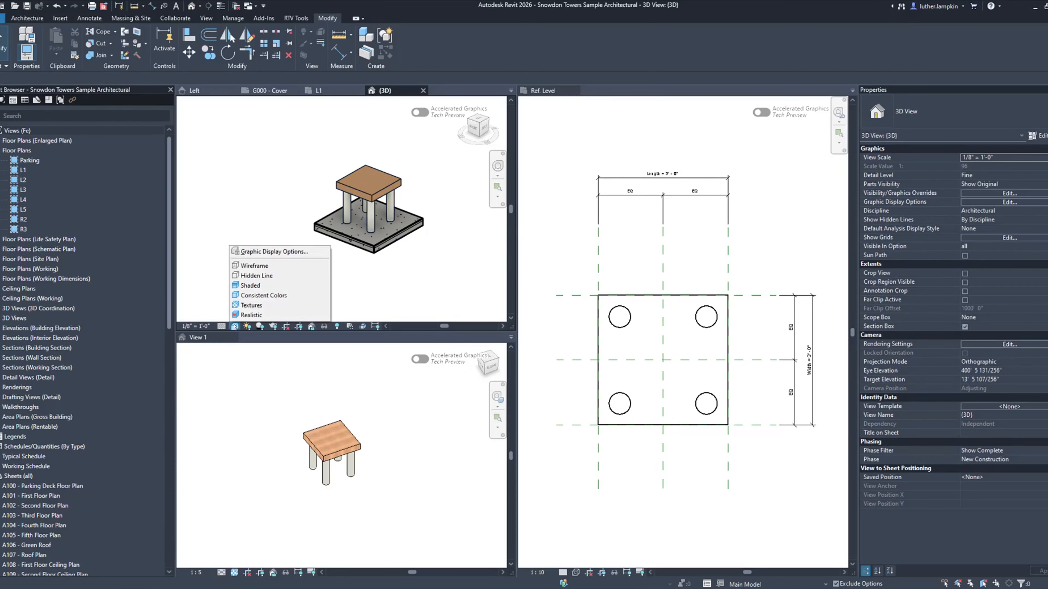
click(253, 315)
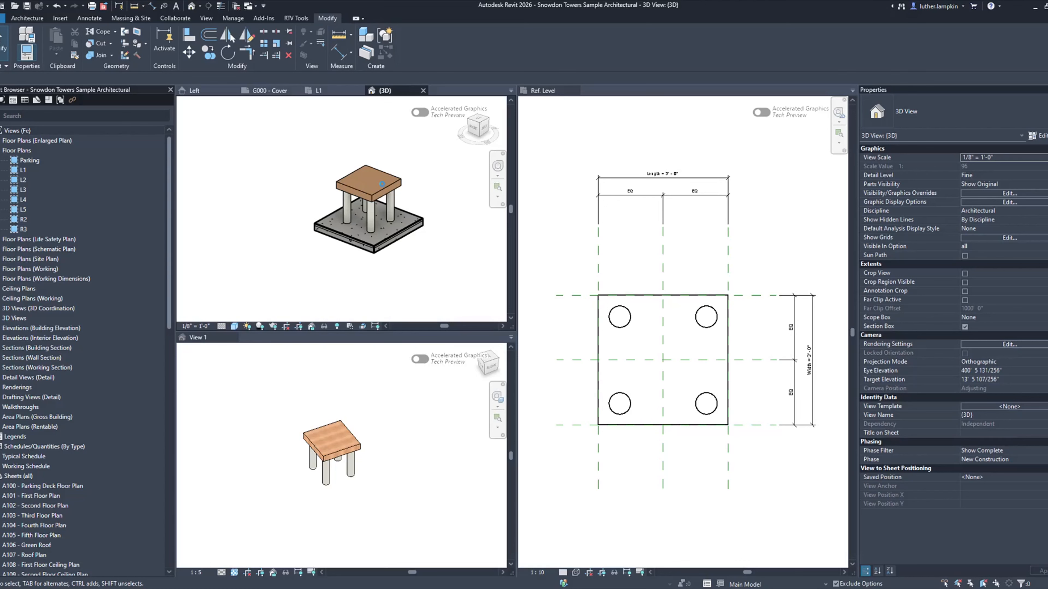
scroll(428, 193, up, 5)
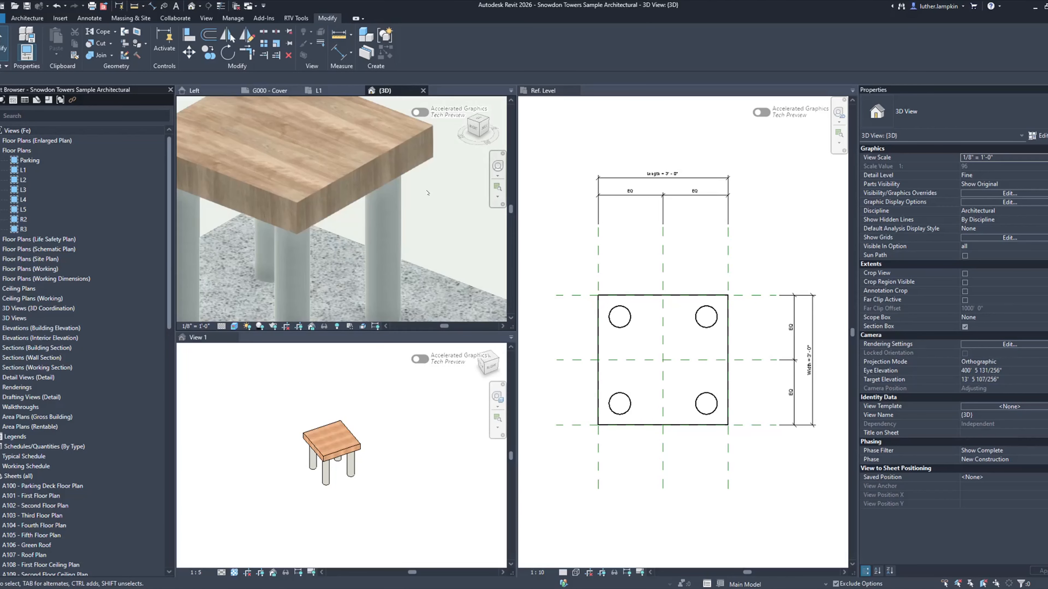
scroll(427, 193, down, 5)
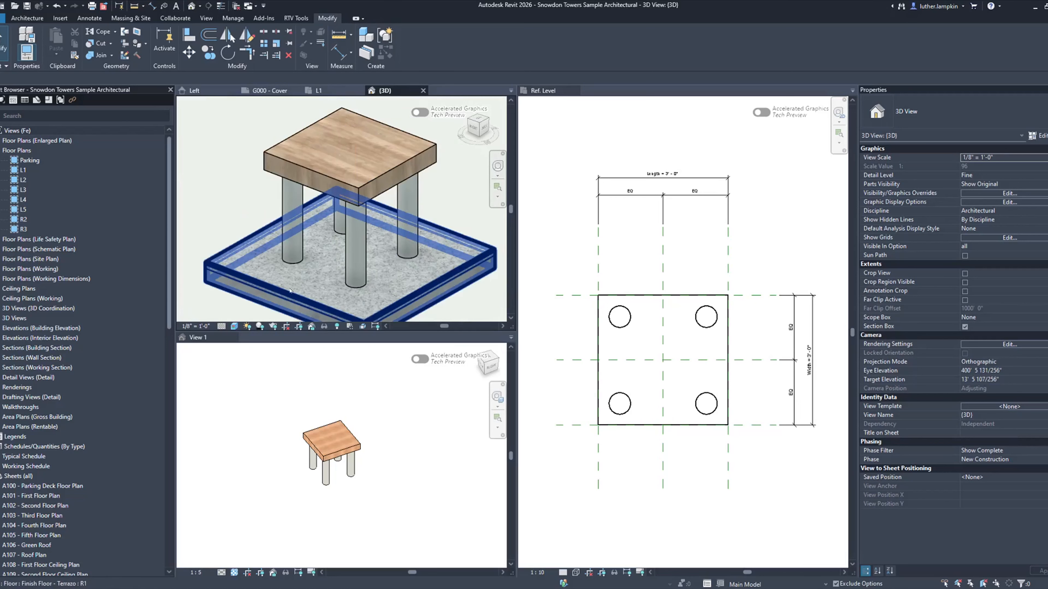
Step: Set the visual style of the project's 3D view to Textures
click(235, 326)
click(255, 315)
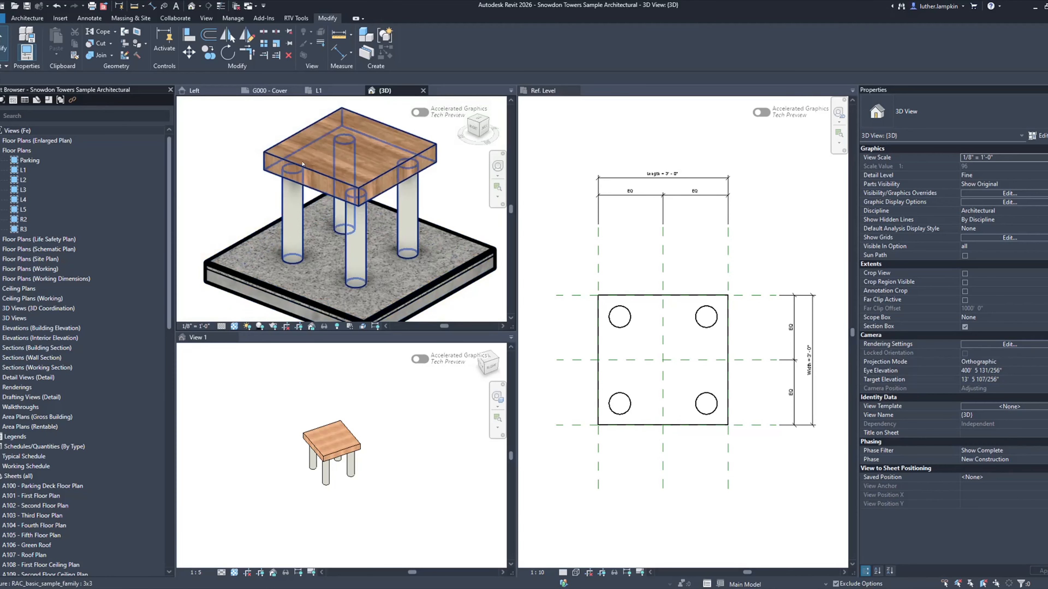
scroll(257, 190, down, 3)
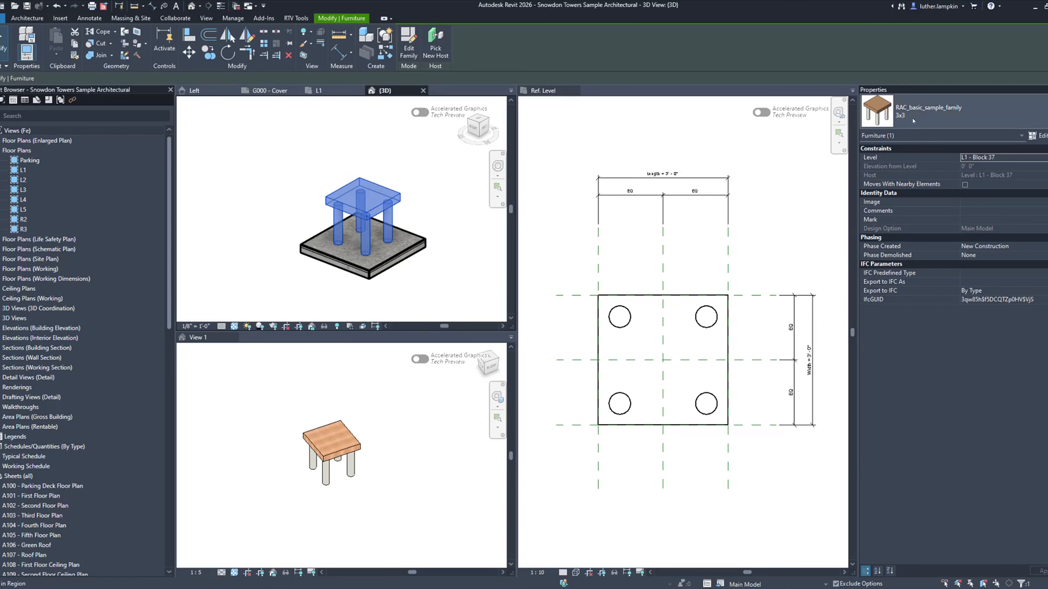
Step: Test the placed table's 5x5 and 6x6 types in the 3D view and restore the 3x3 type
click(919, 113)
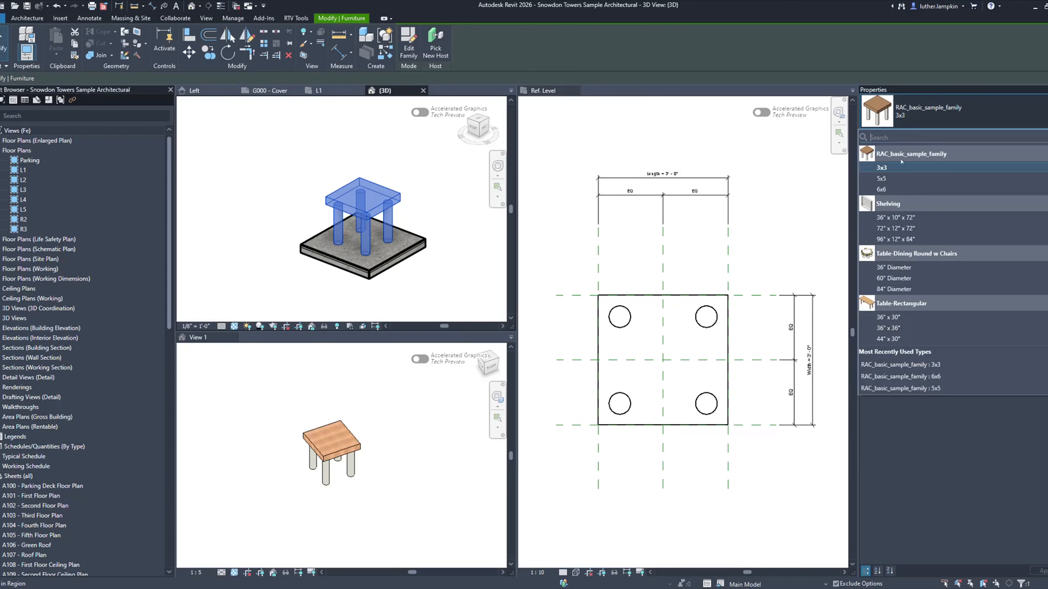
click(886, 177)
click(919, 113)
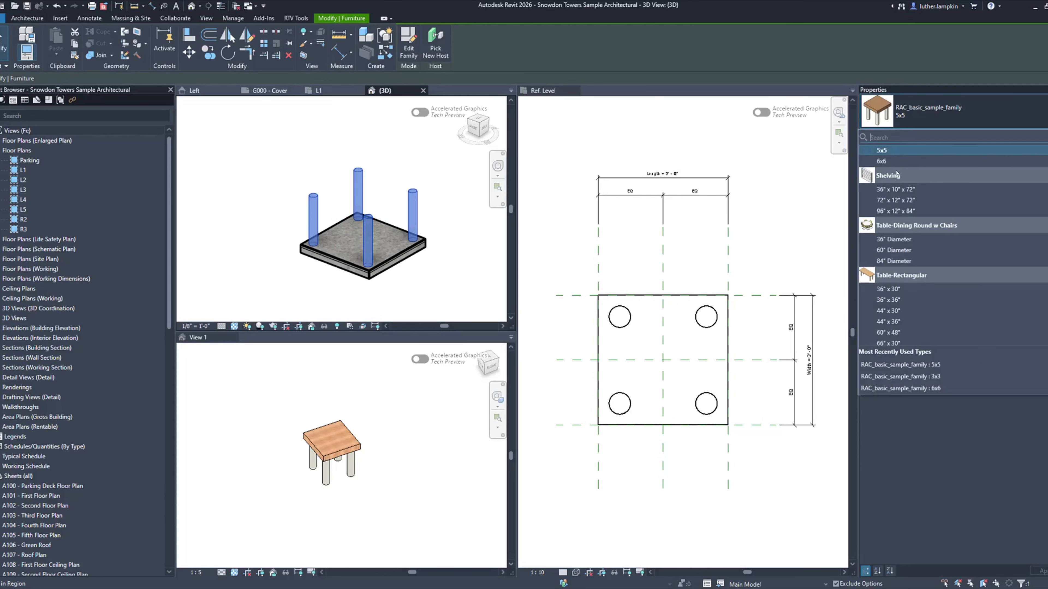
click(886, 160)
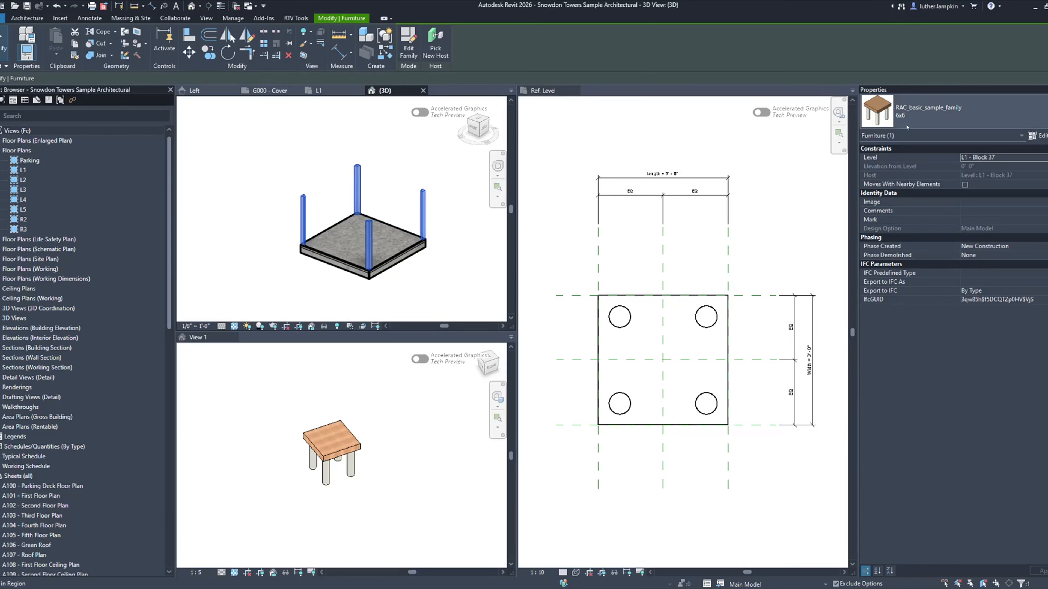
click(915, 118)
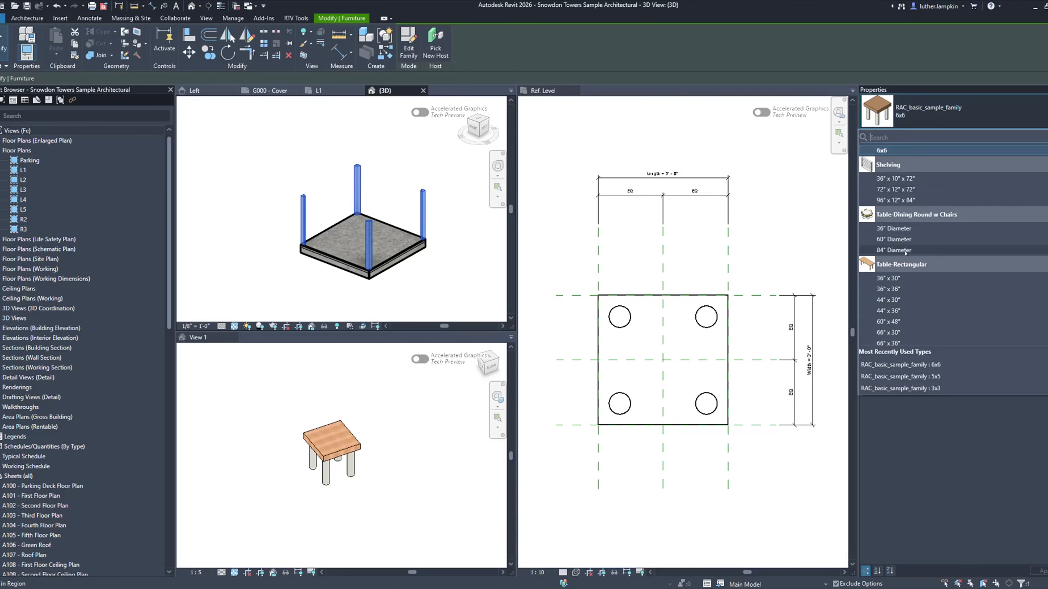
scroll(899, 274, up, 2)
click(895, 207)
click(424, 171)
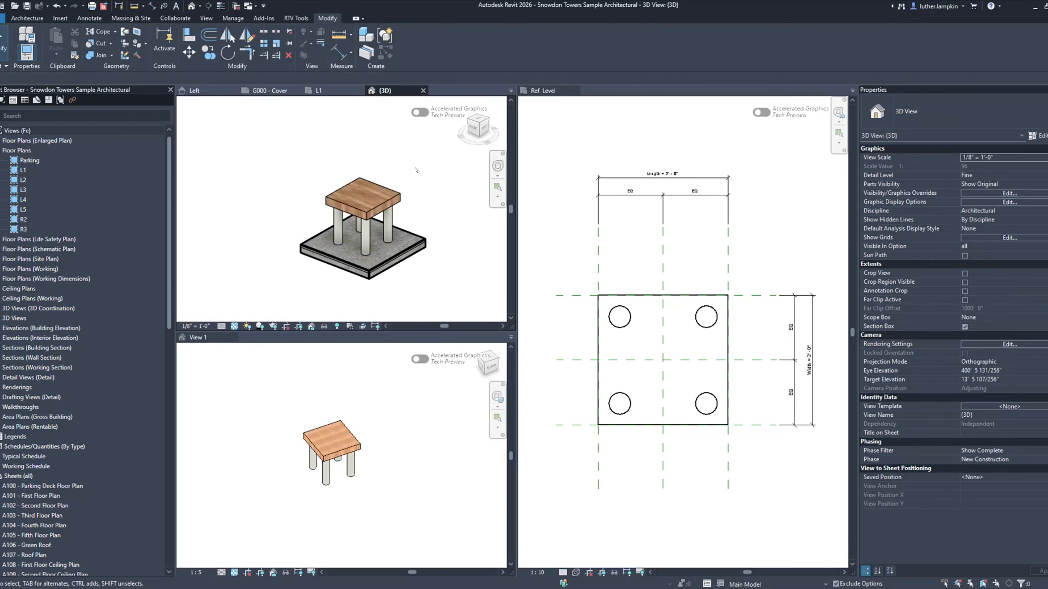
Step: Select the placed 3x3 table and review its type properties, including the materials, dimensions and list of types
click(371, 458)
click(362, 203)
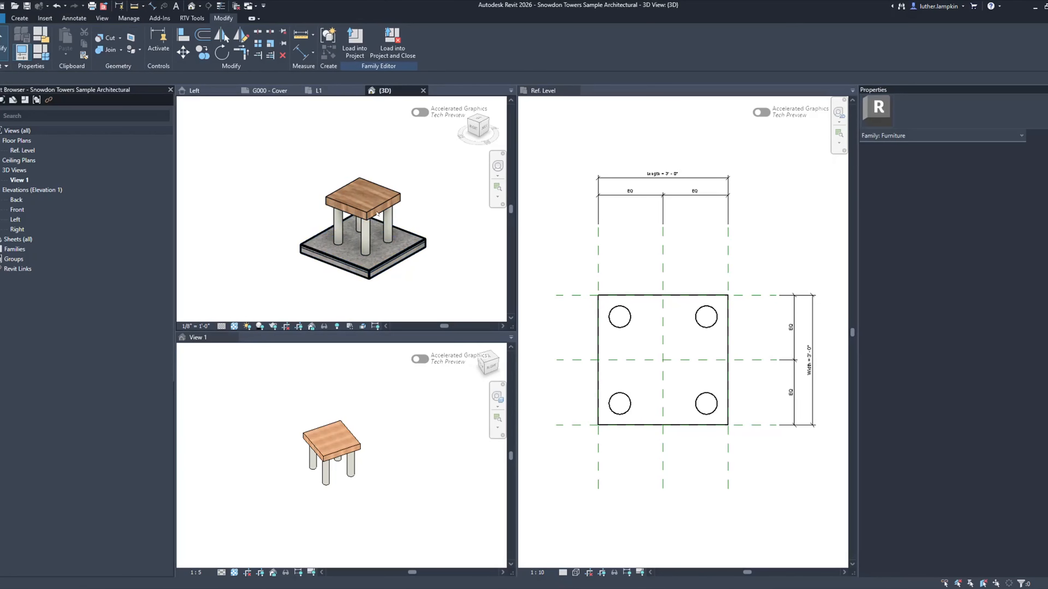
click(363, 203)
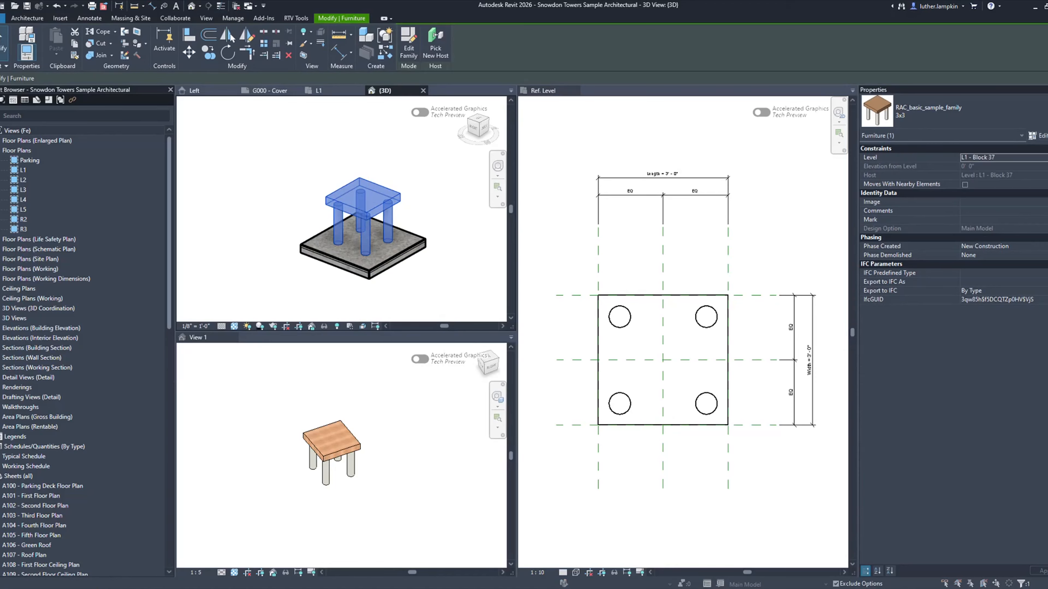
click(1036, 136)
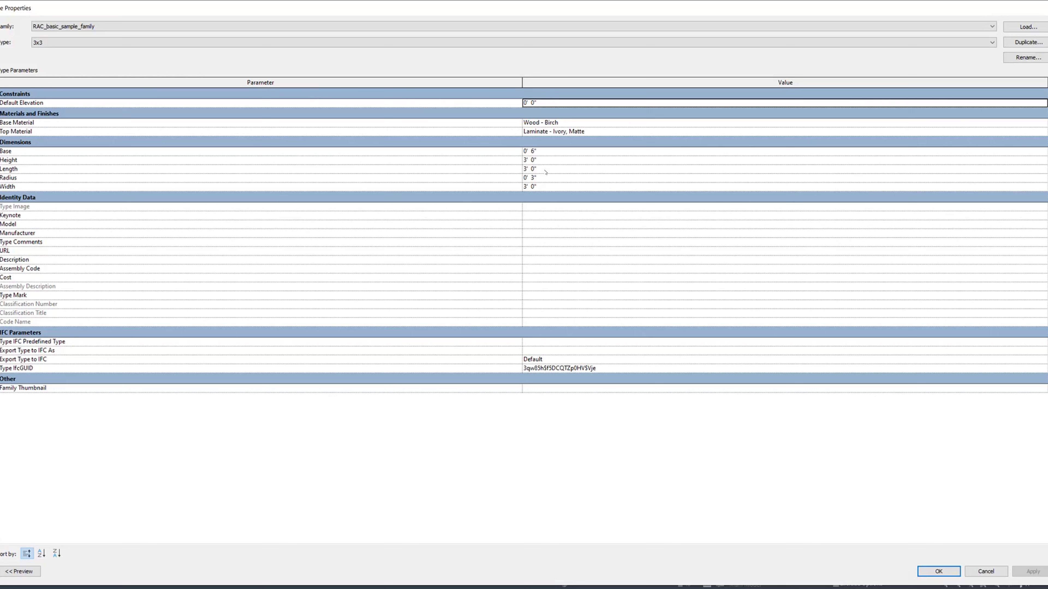
click(710, 44)
click(710, 45)
click(938, 571)
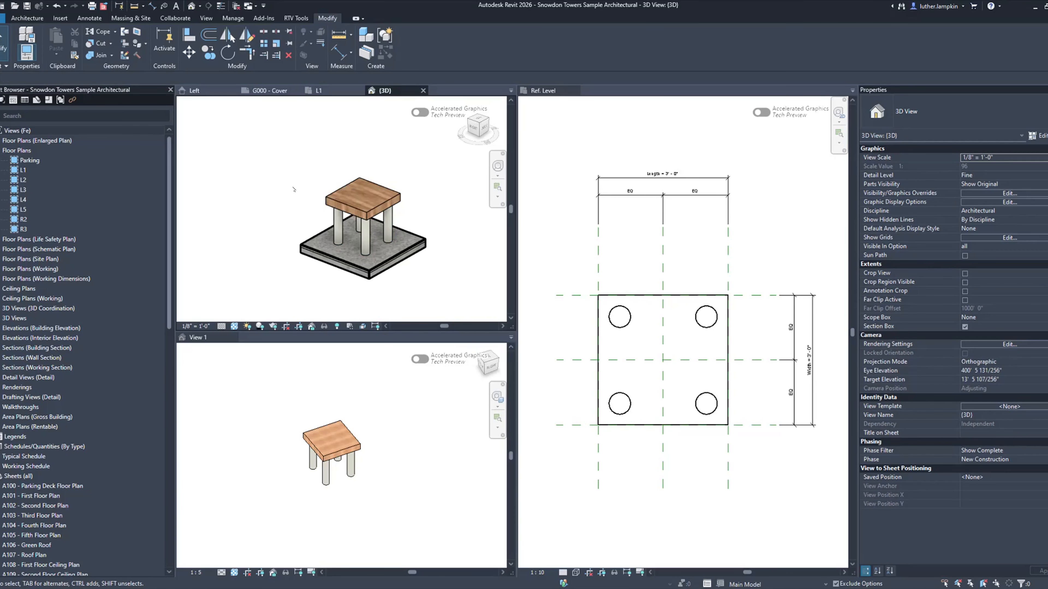
Step: Reload the table family into the Snowdon Towers project, overwriting the existing version and its parameter values, and return to the project's 3D view
click(311, 348)
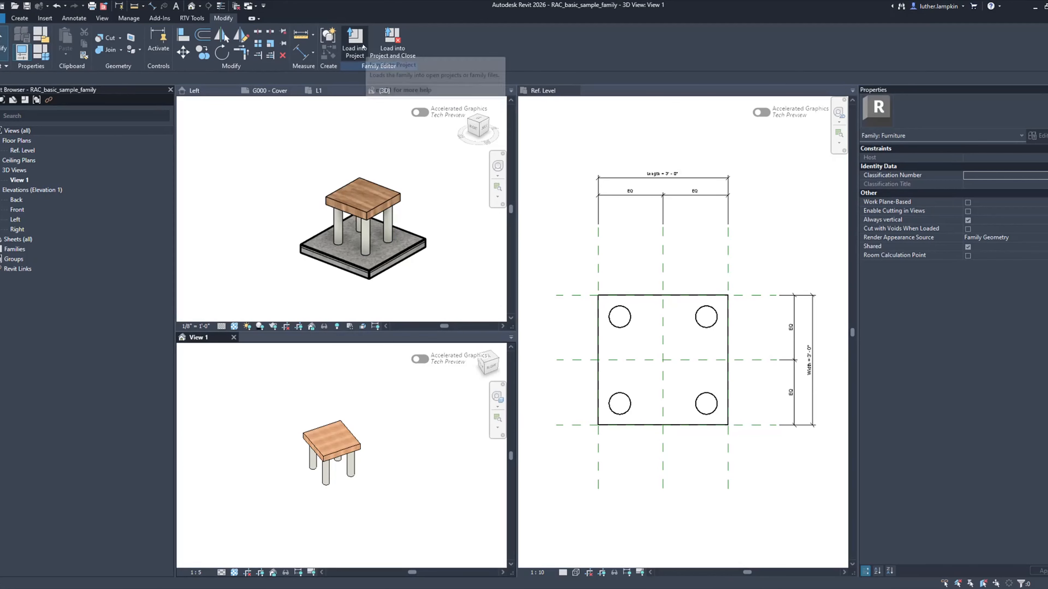
click(365, 48)
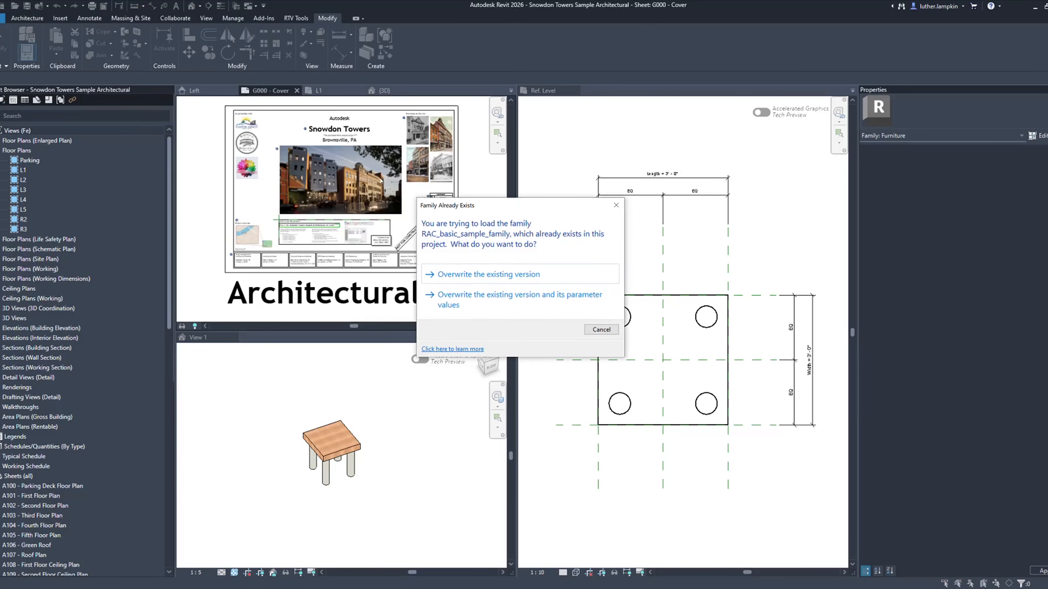
click(477, 304)
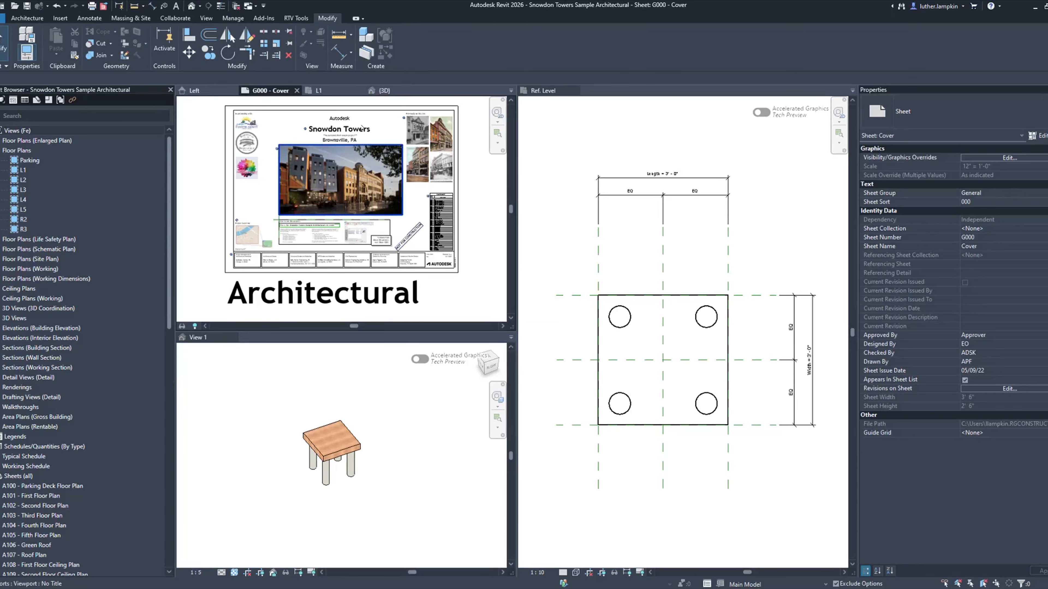
click(384, 91)
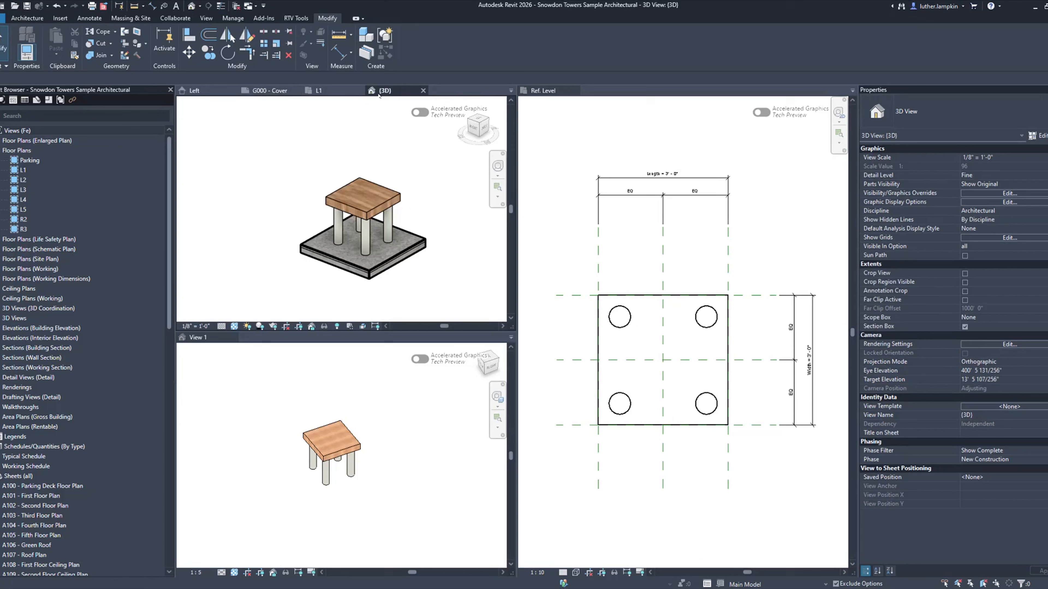
Step: Select the placed 3x3 table in the project's 3D view and set its height to 5' 0"
click(355, 211)
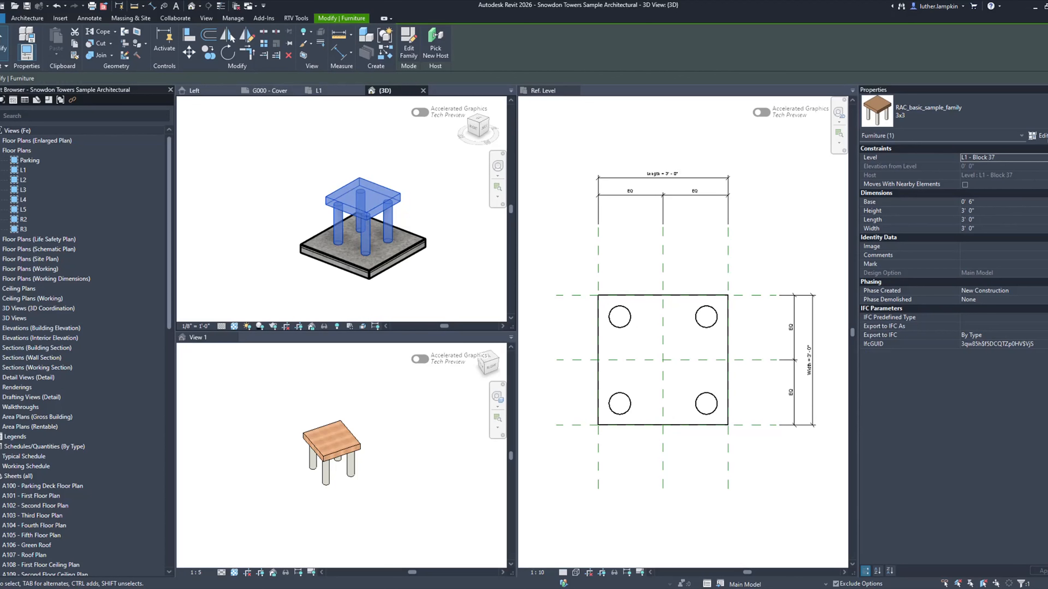
click(981, 213)
text(5)
key(Tab)
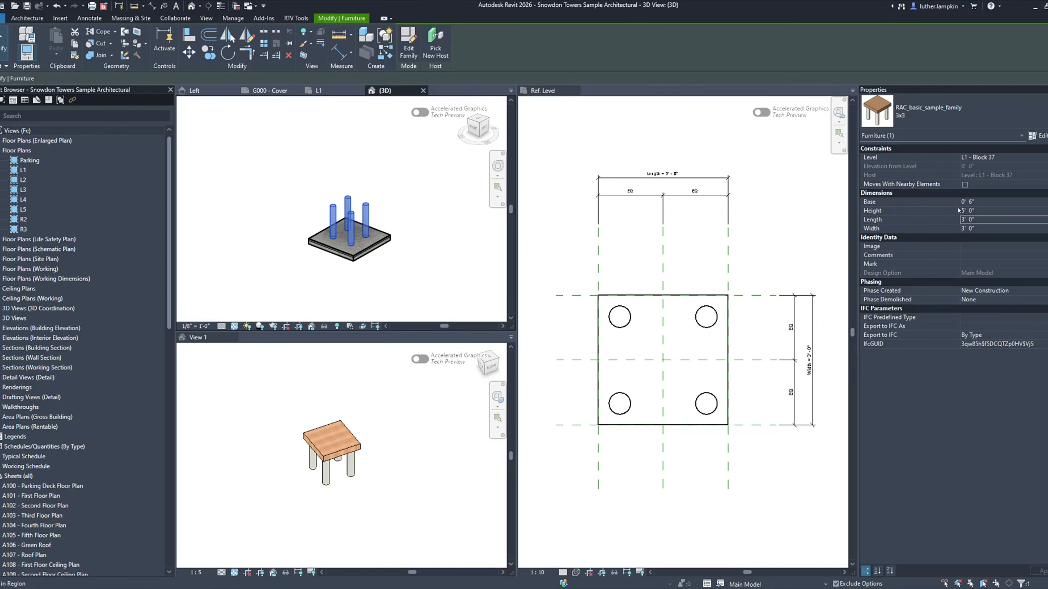
Step: Set the placed table's length, width and height to 2' 0" each
double_click(979, 219)
text(2)
key(Return)
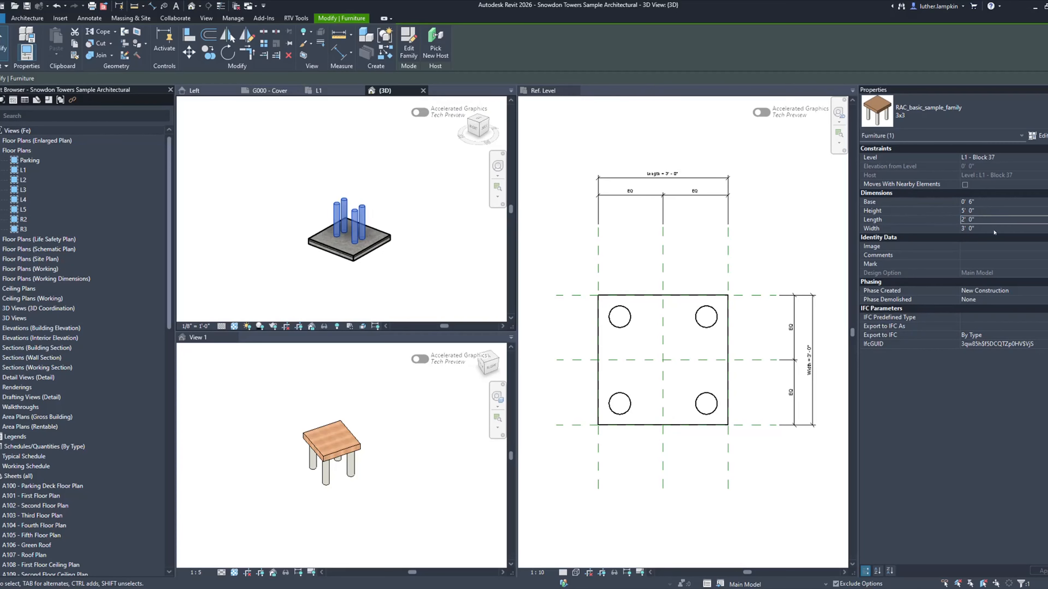
double_click(986, 228)
text(2)
key(Return)
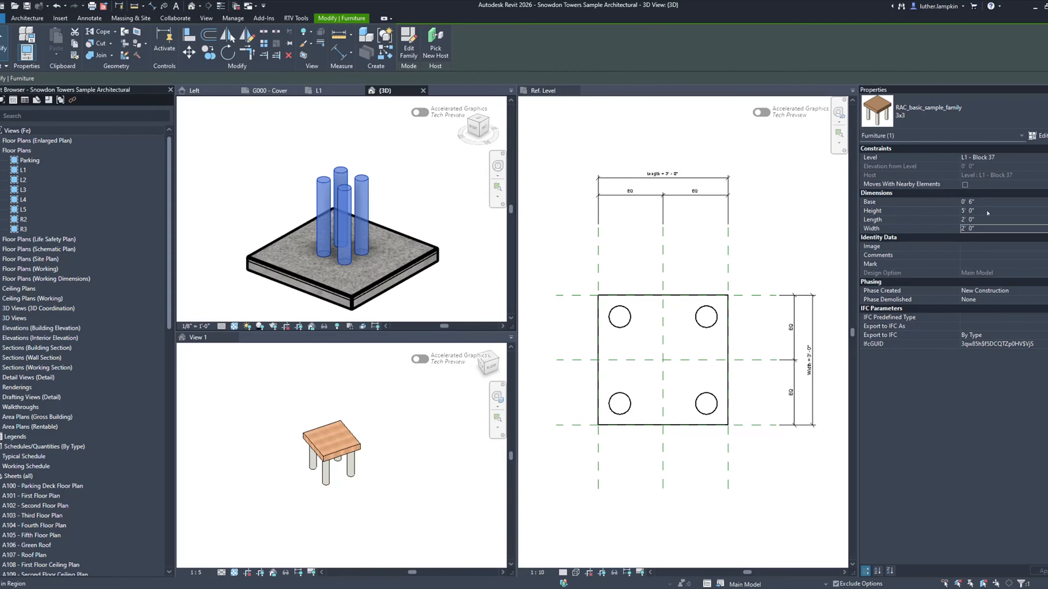
double_click(987, 211)
text(2)
key(Return)
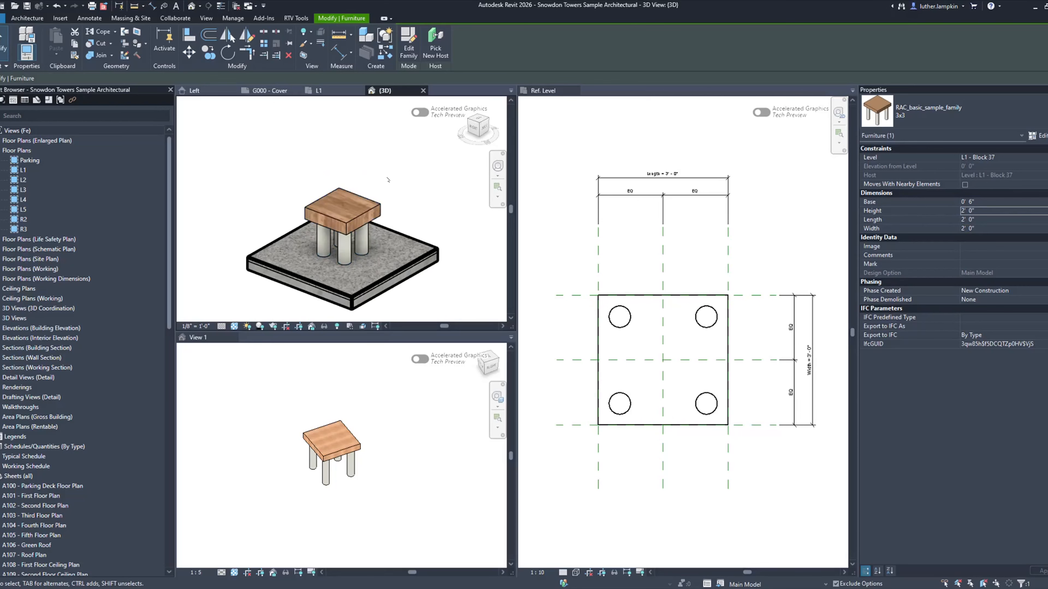
Step: Inspect the resized table and its instance properties in the project's 3D view, both close up and from farther away
click(388, 179)
click(357, 244)
scroll(362, 249, up, 1)
scroll(346, 208, down, 3)
middle_drag(376, 182, 366, 202)
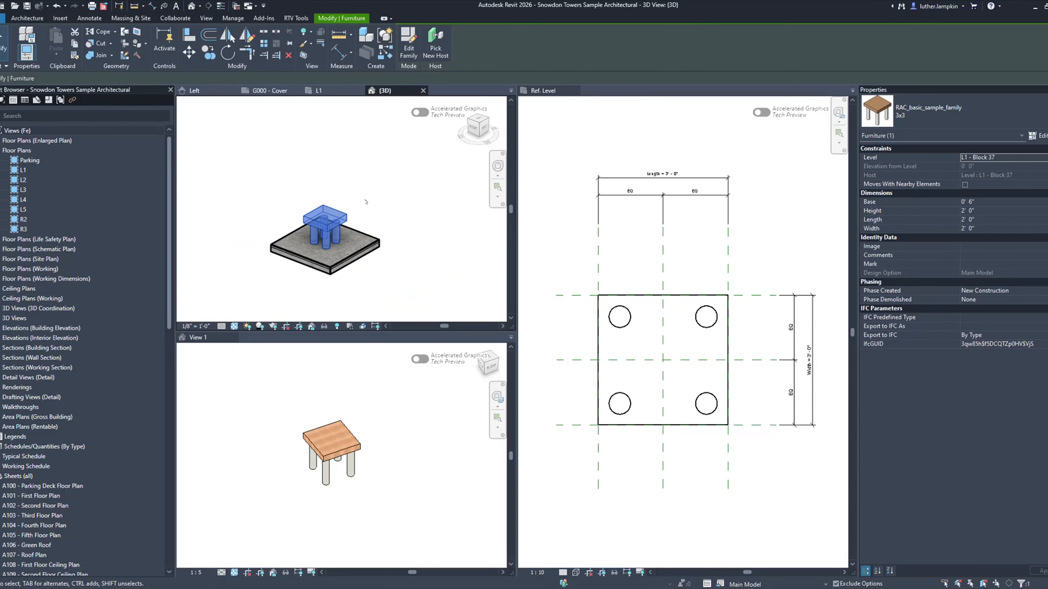
click(365, 202)
click(330, 221)
scroll(330, 221, up, 2)
scroll(386, 210, up, 2)
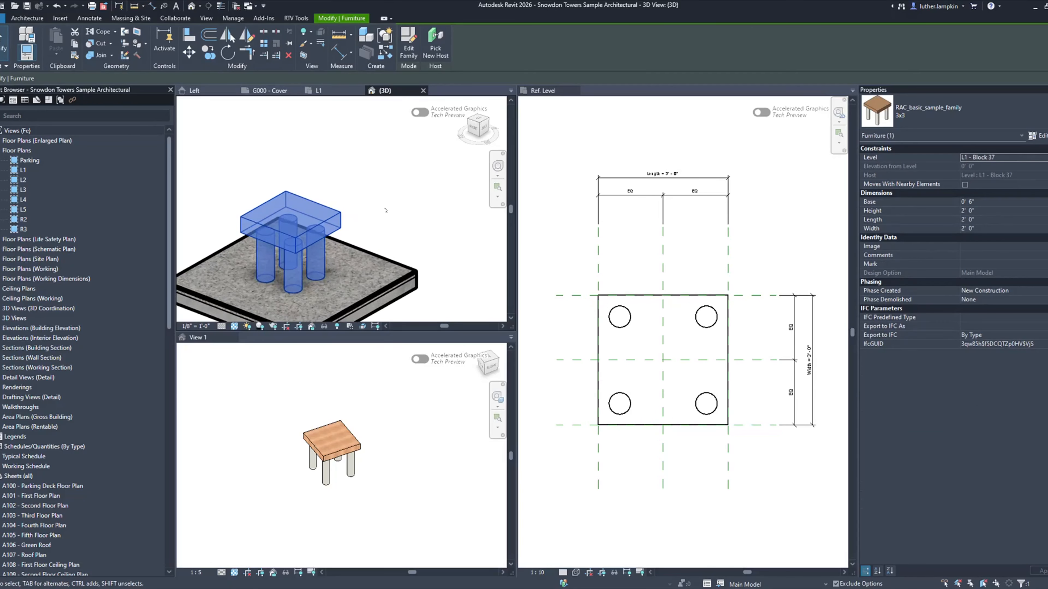
scroll(330, 239, down, 3)
middle_drag(330, 240, 394, 217)
click(407, 198)
click(382, 218)
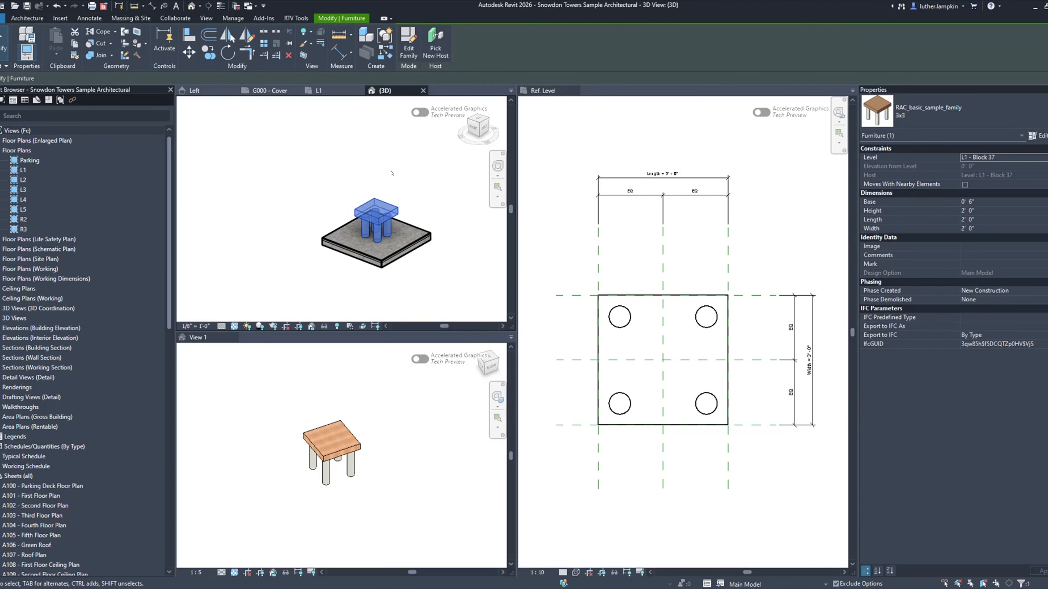
scroll(395, 211, up, 3)
click(413, 198)
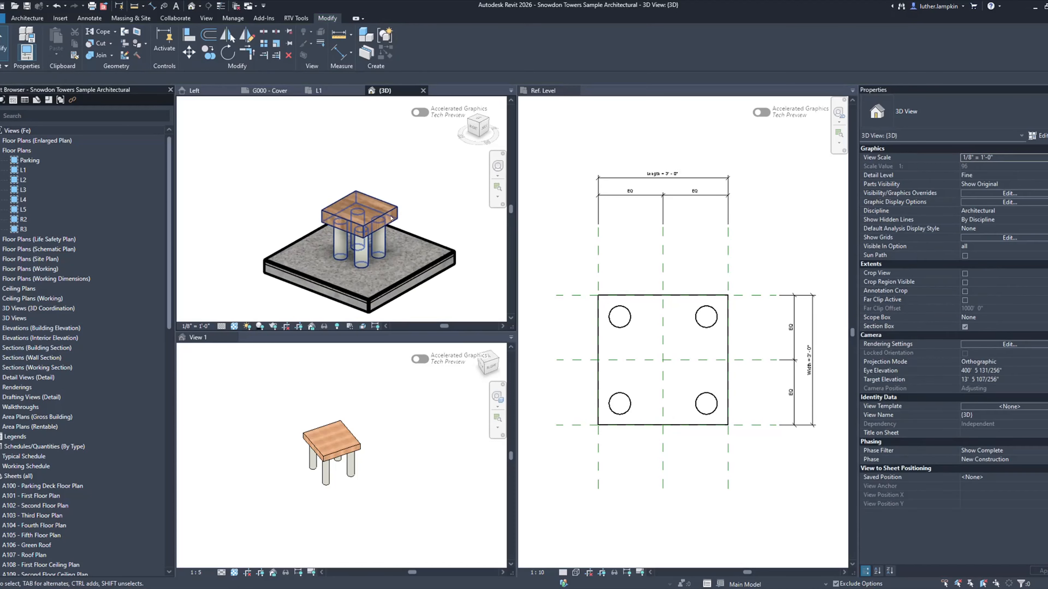
click(390, 215)
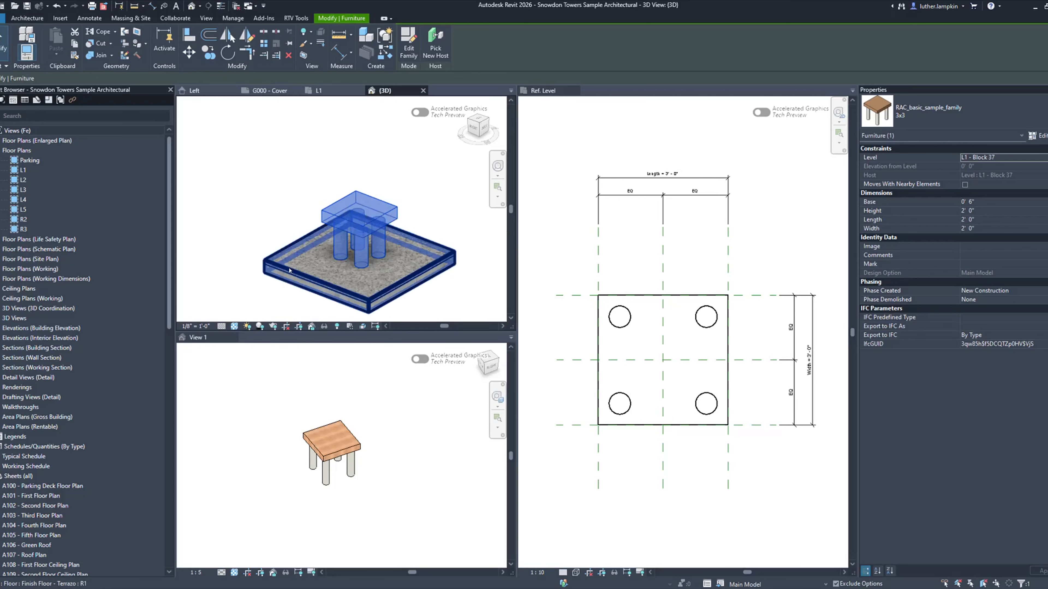
Step: Browse the project's Families branch to the Furniture category, collapsing the Annotation Symbols, Casework and Detail Items categories along the way
drag(171, 280, 170, 527)
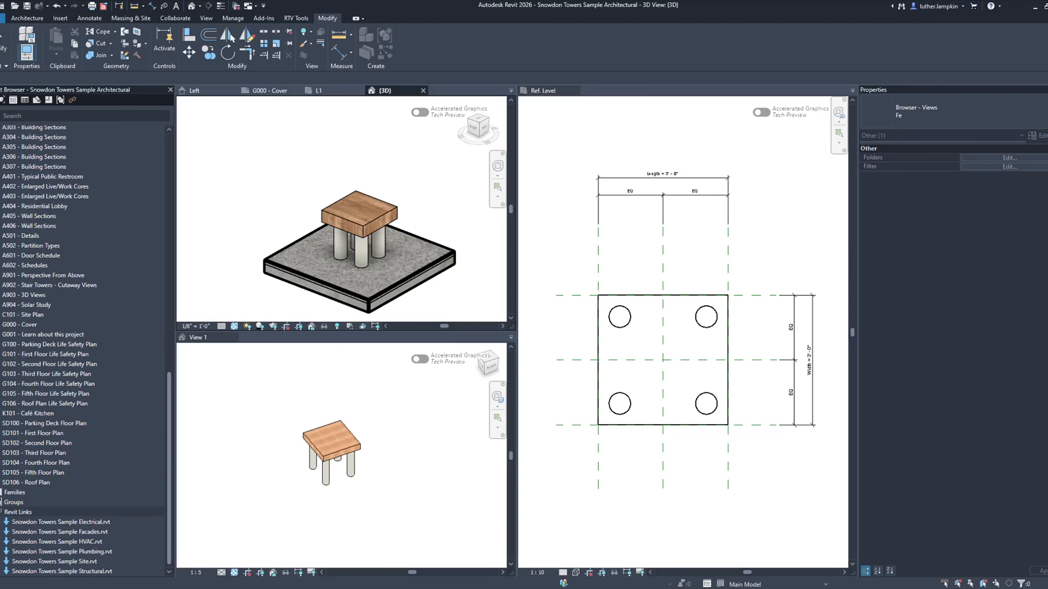
double_click(14, 492)
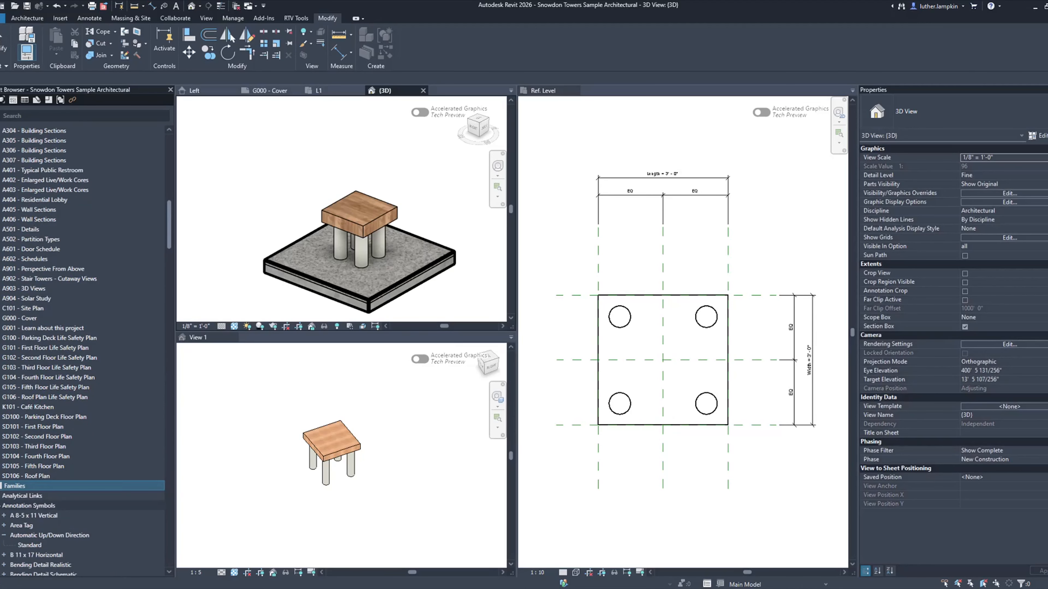
double_click(28, 506)
scroll(1, 510, down, 1)
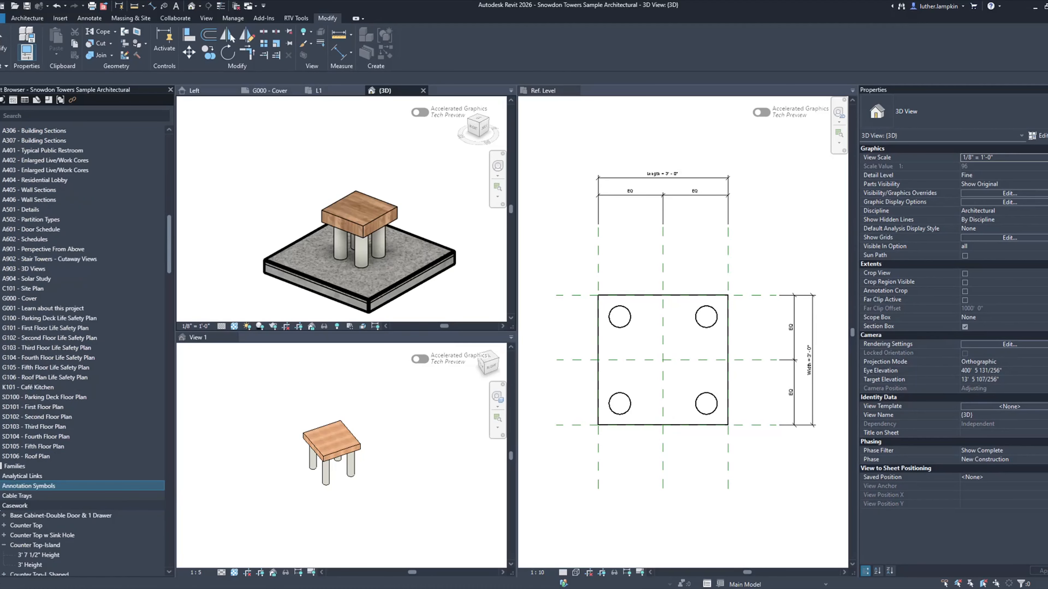
double_click(14, 505)
scroll(15, 505, down, 4)
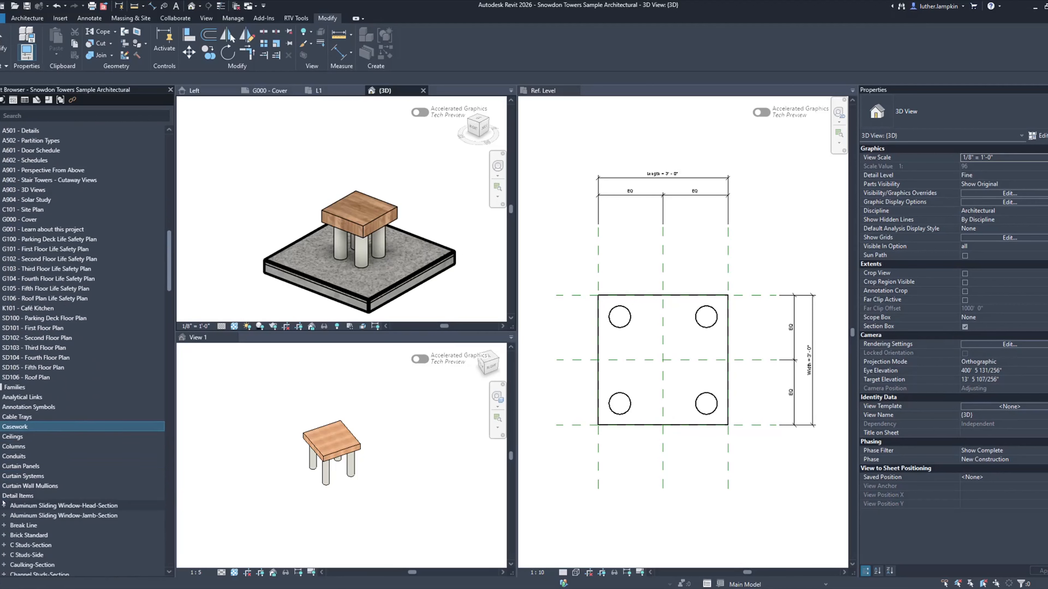
double_click(20, 495)
scroll(27, 510, down, 6)
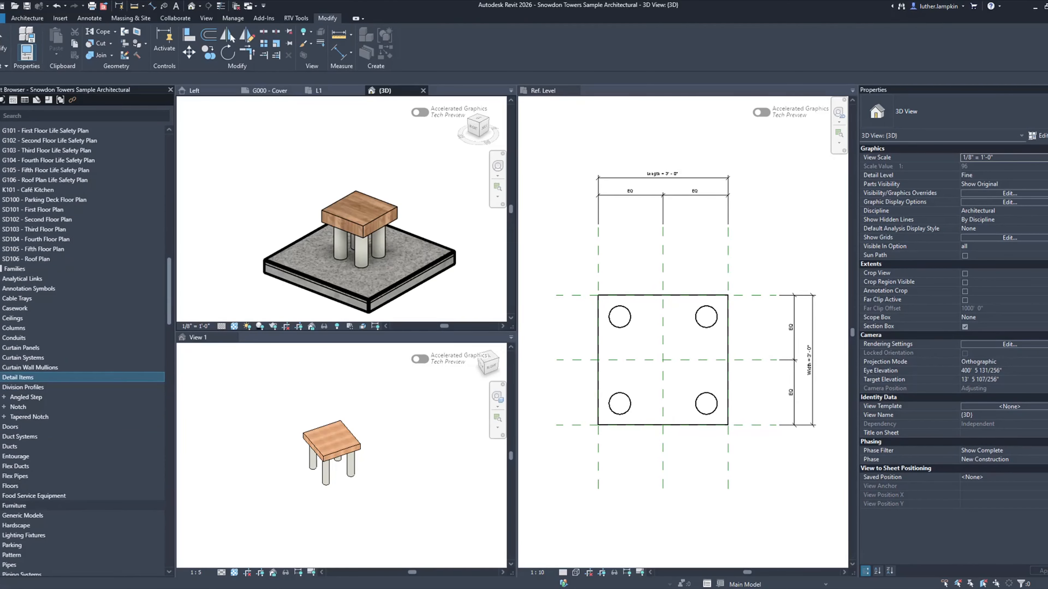
double_click(25, 505)
scroll(29, 475, down, 4)
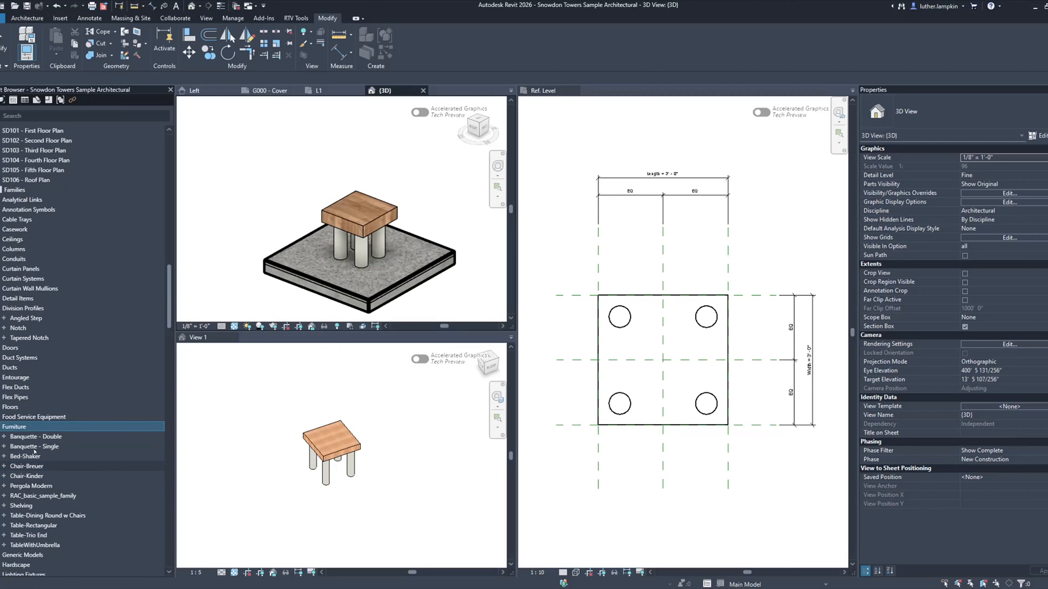
Step: Expand RAC_basic_sample_family to review its types, and examine the 6x6 type's properties and available actions
click(36, 496)
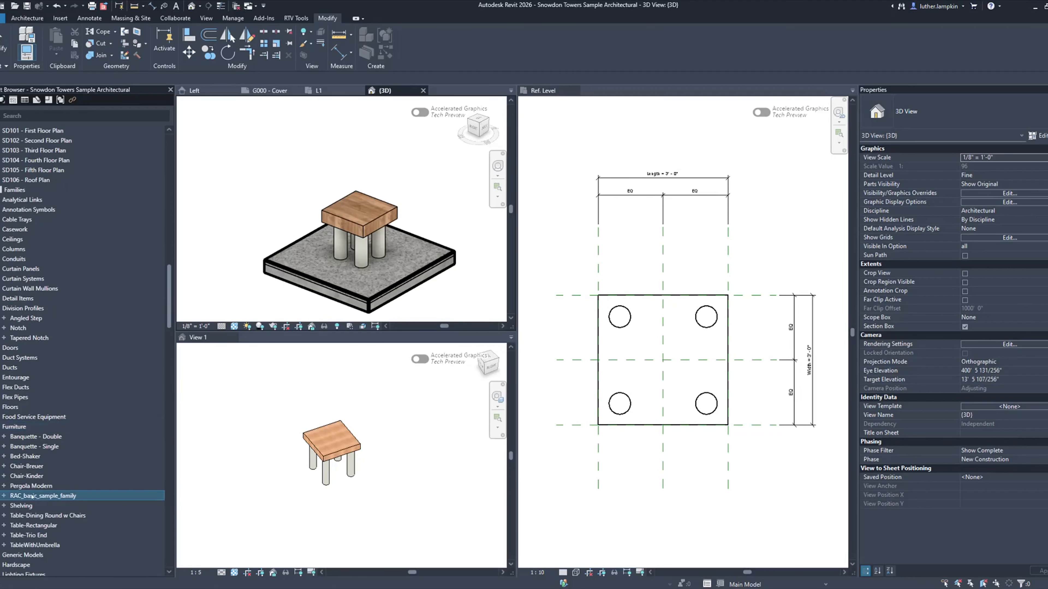
click(3, 496)
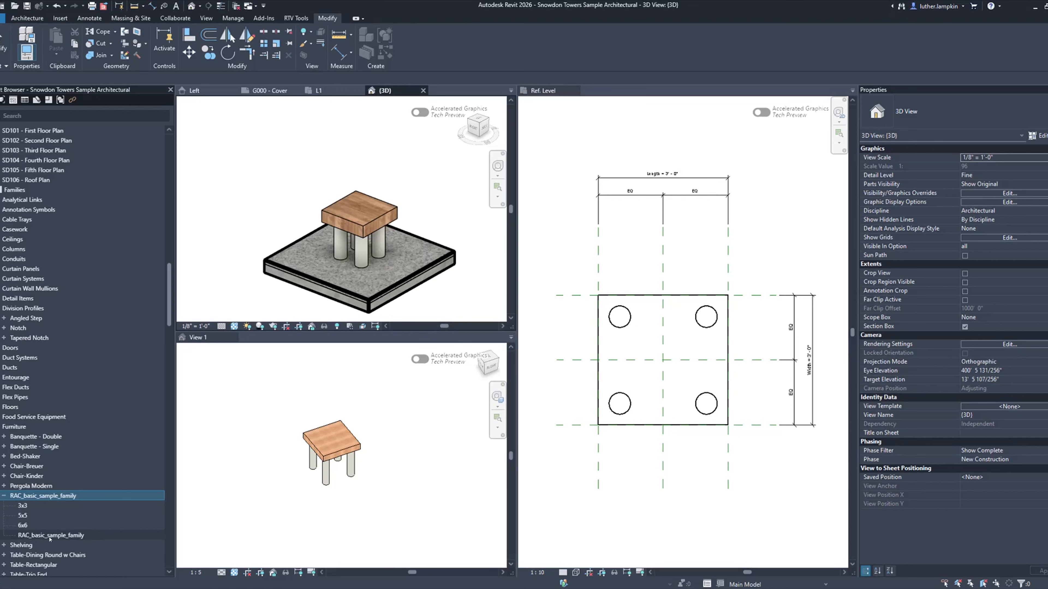
click(22, 526)
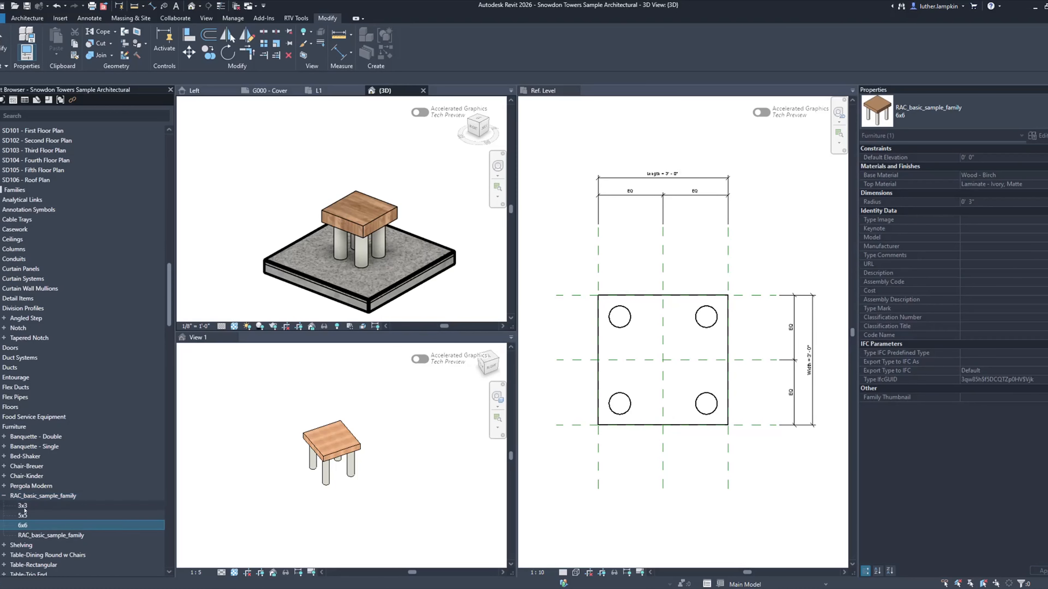
right_click(23, 526)
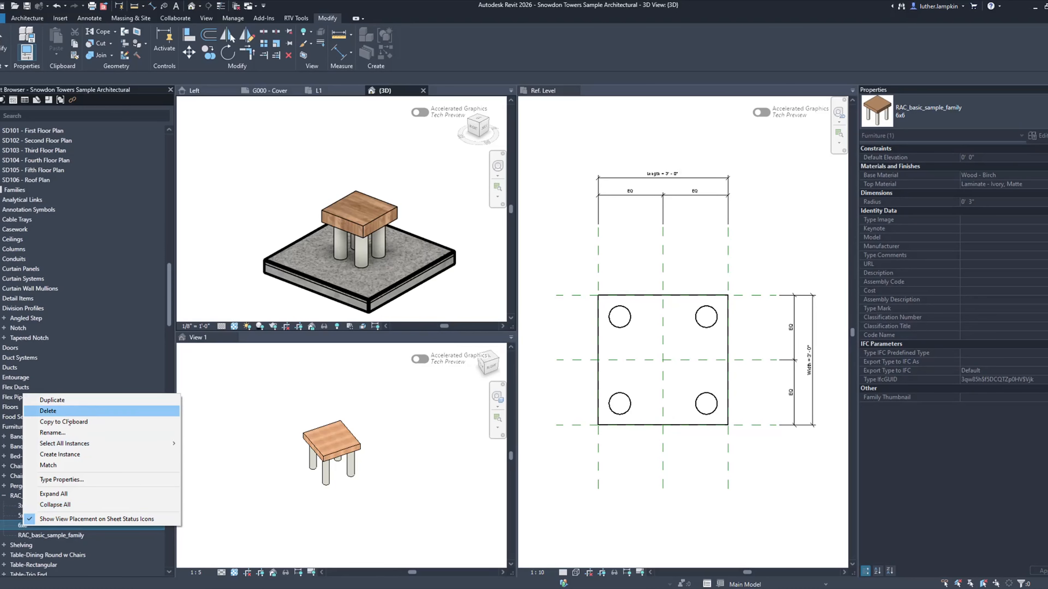
Step: Switch to the family's View 1, explore its browser filters for sheets, families, groups and links, and restore the full browser list
click(217, 452)
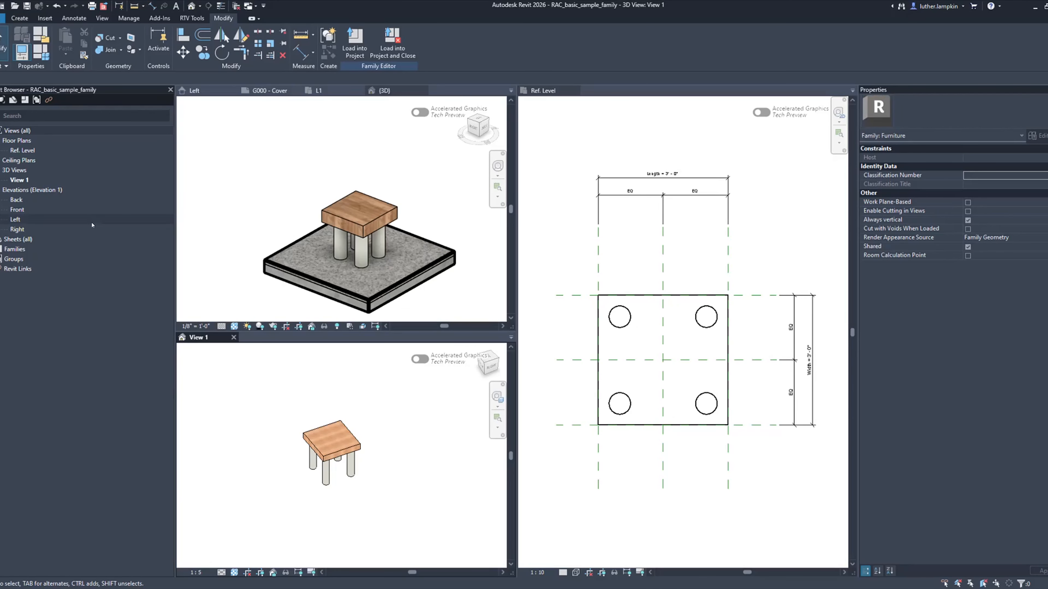
click(4, 101)
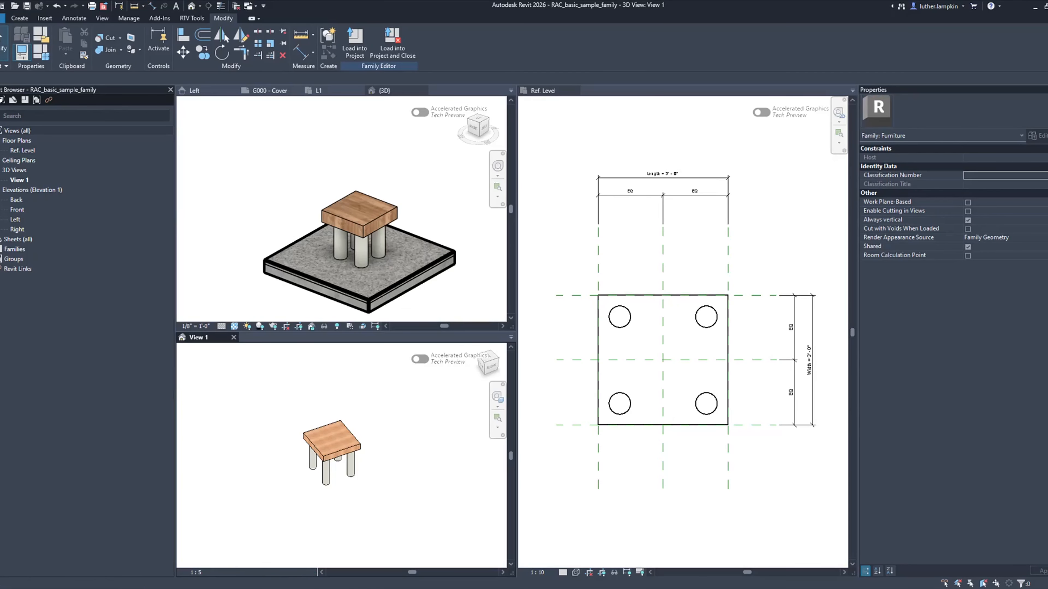
click(13, 100)
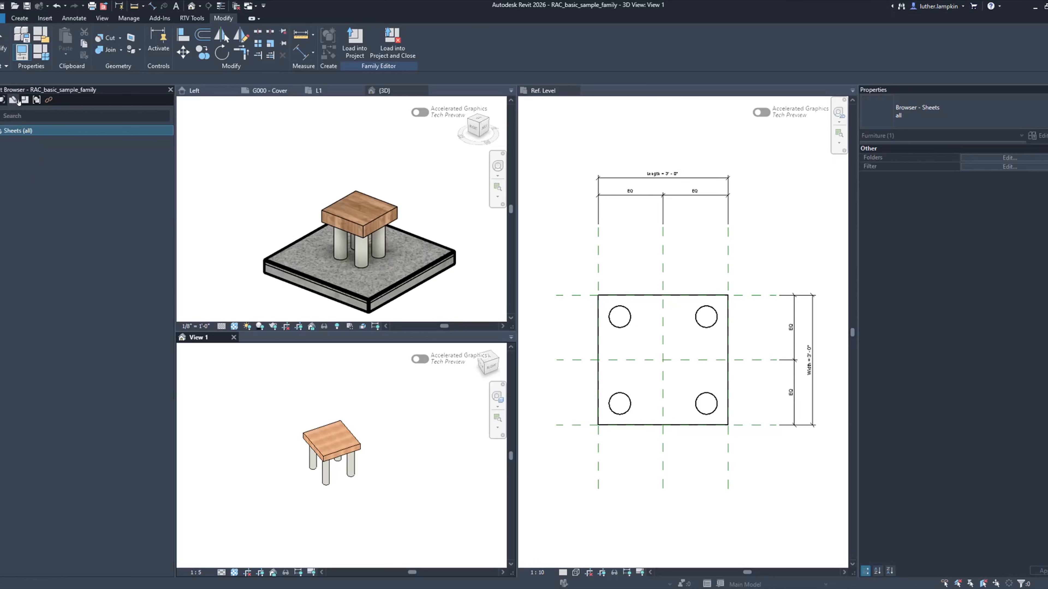
click(25, 100)
click(36, 101)
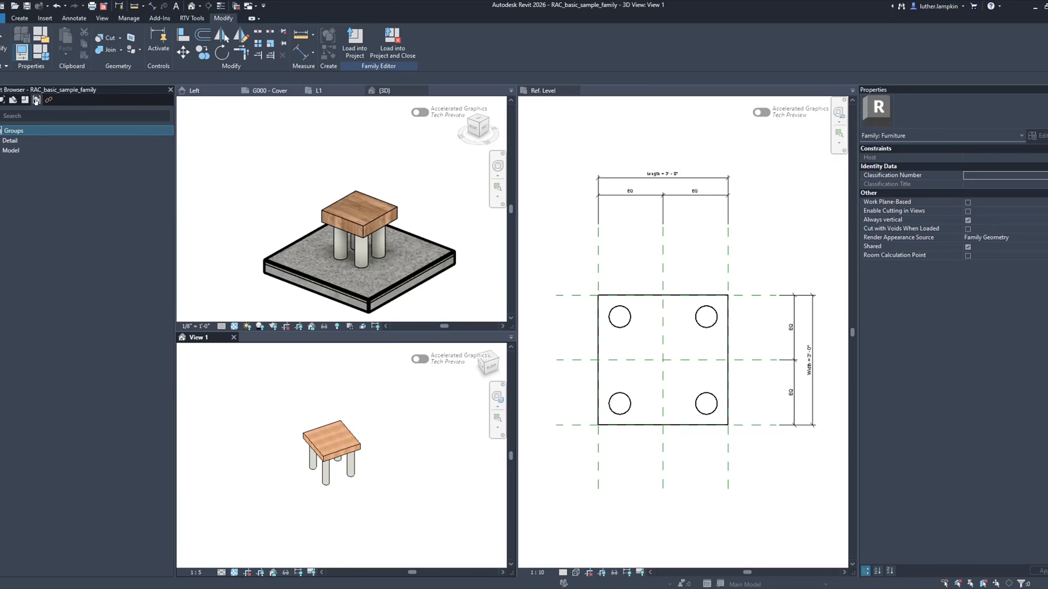
click(48, 100)
click(25, 101)
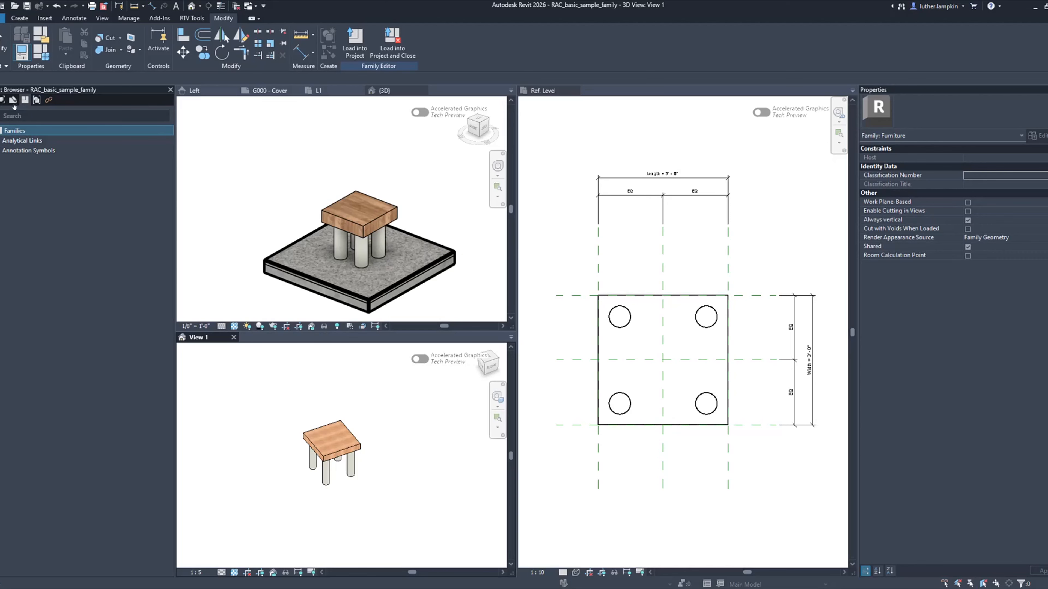
click(13, 103)
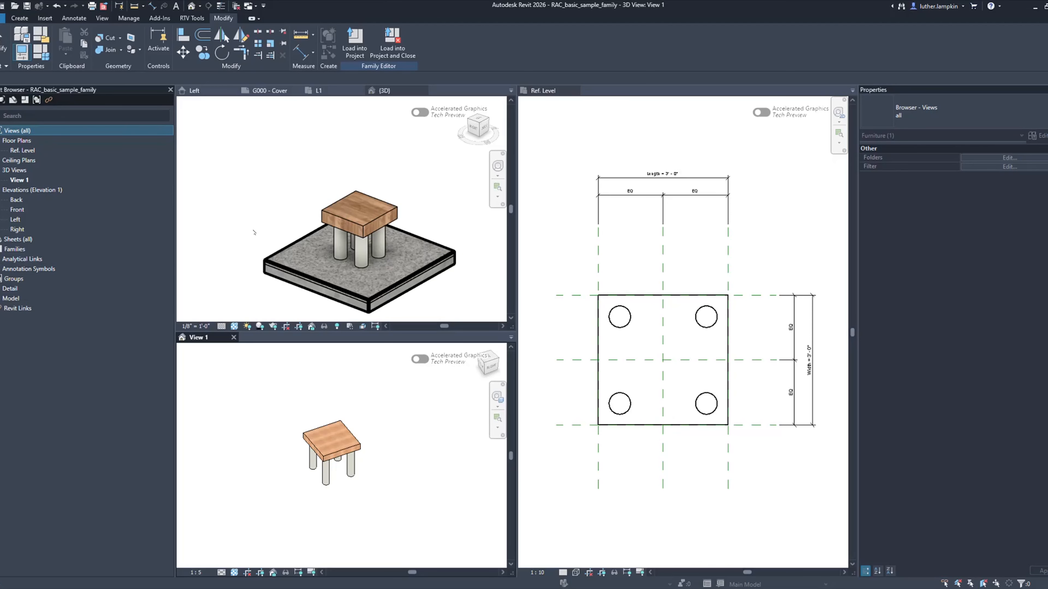
Step: Return to the project's 3D view and filter the project browser to show only families
click(254, 231)
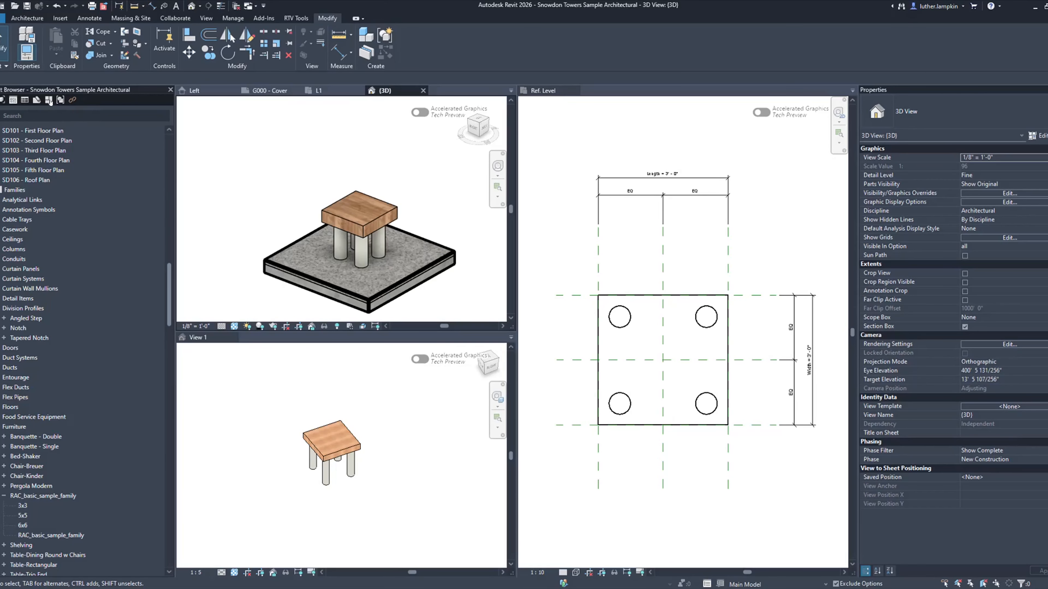
click(49, 100)
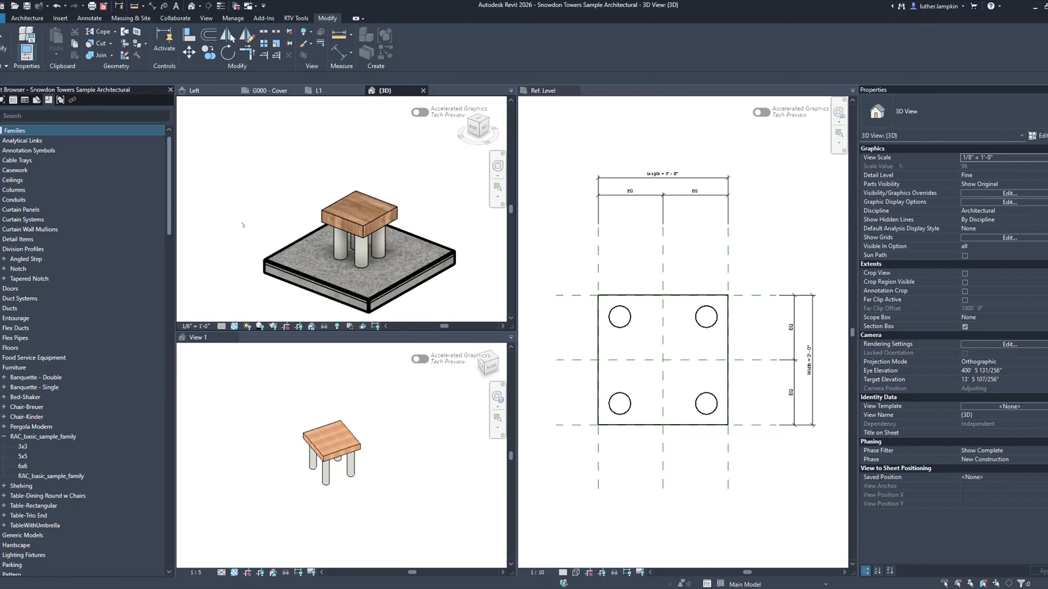